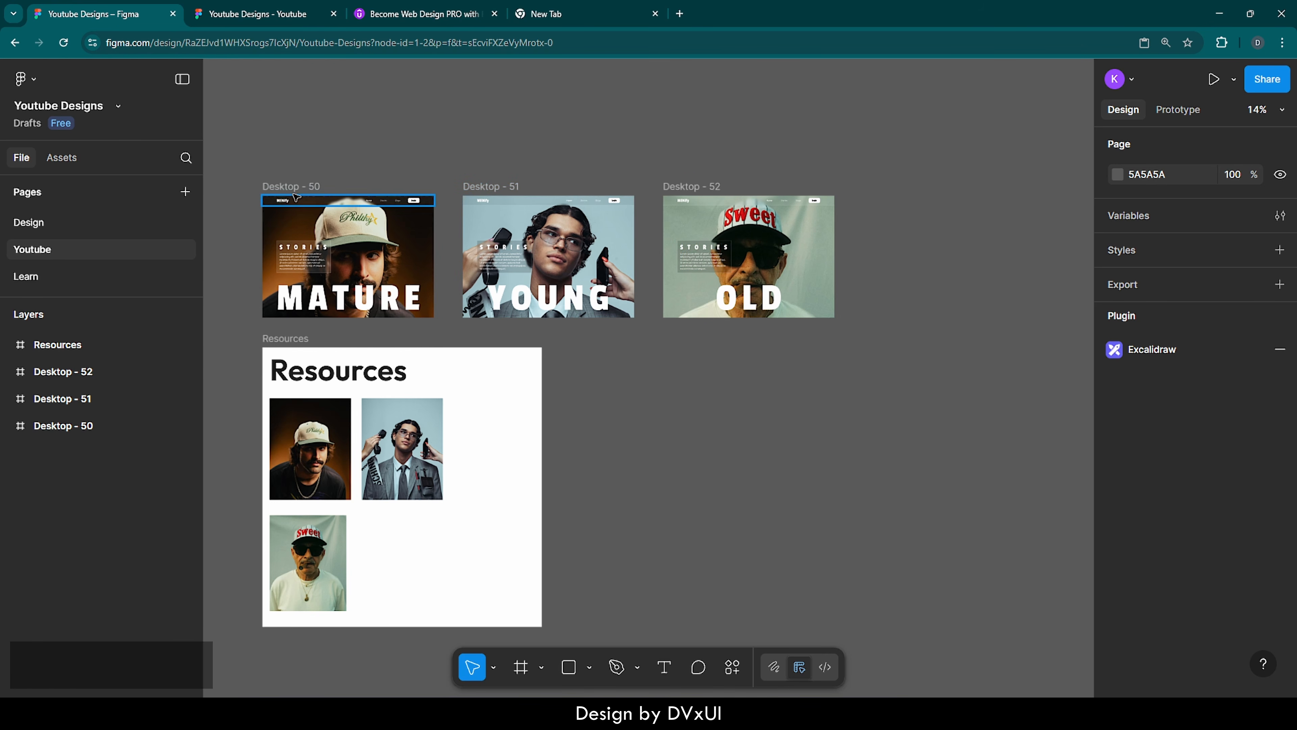
Delete the Desktop - 50, Desktop - 51 and Desktop - 52 frames above the Resources frame
{"action": "left_click_drag", "start_coordinate": [253, 168], "coordinate": [855, 327]}
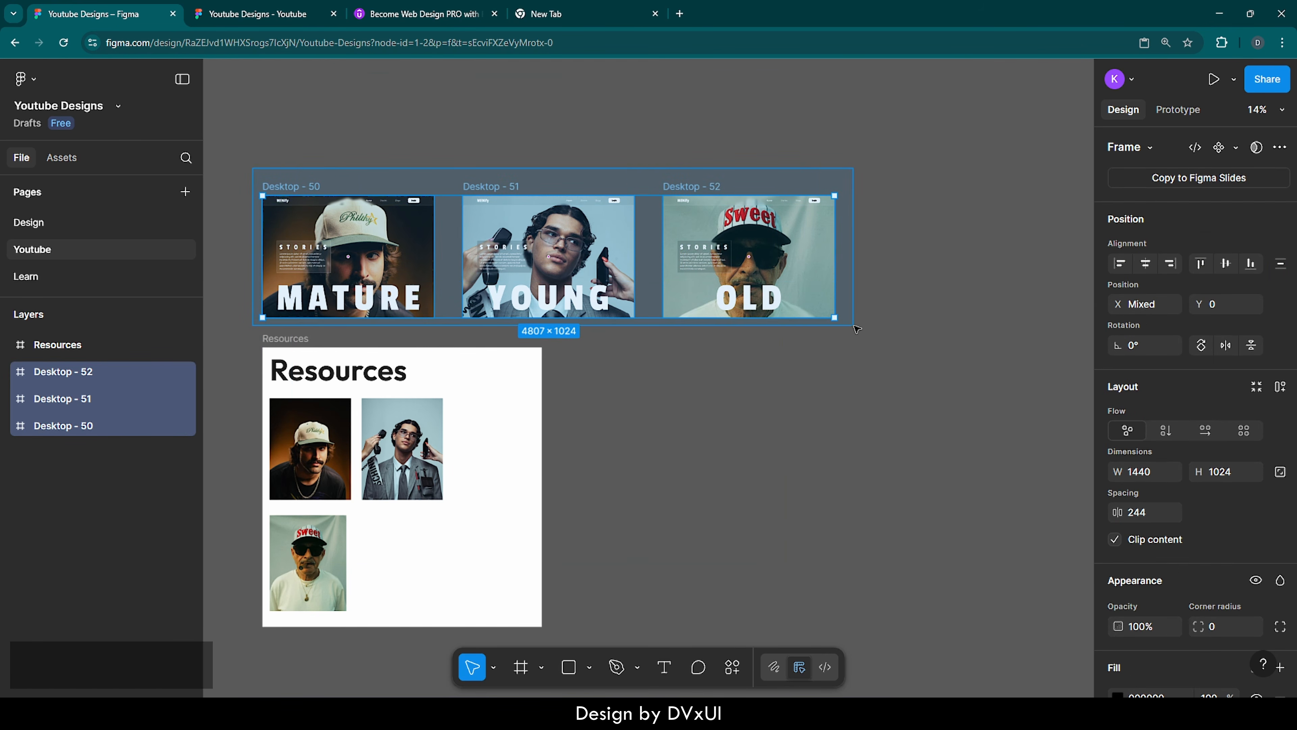
{"action": "key", "text": "Delete"}
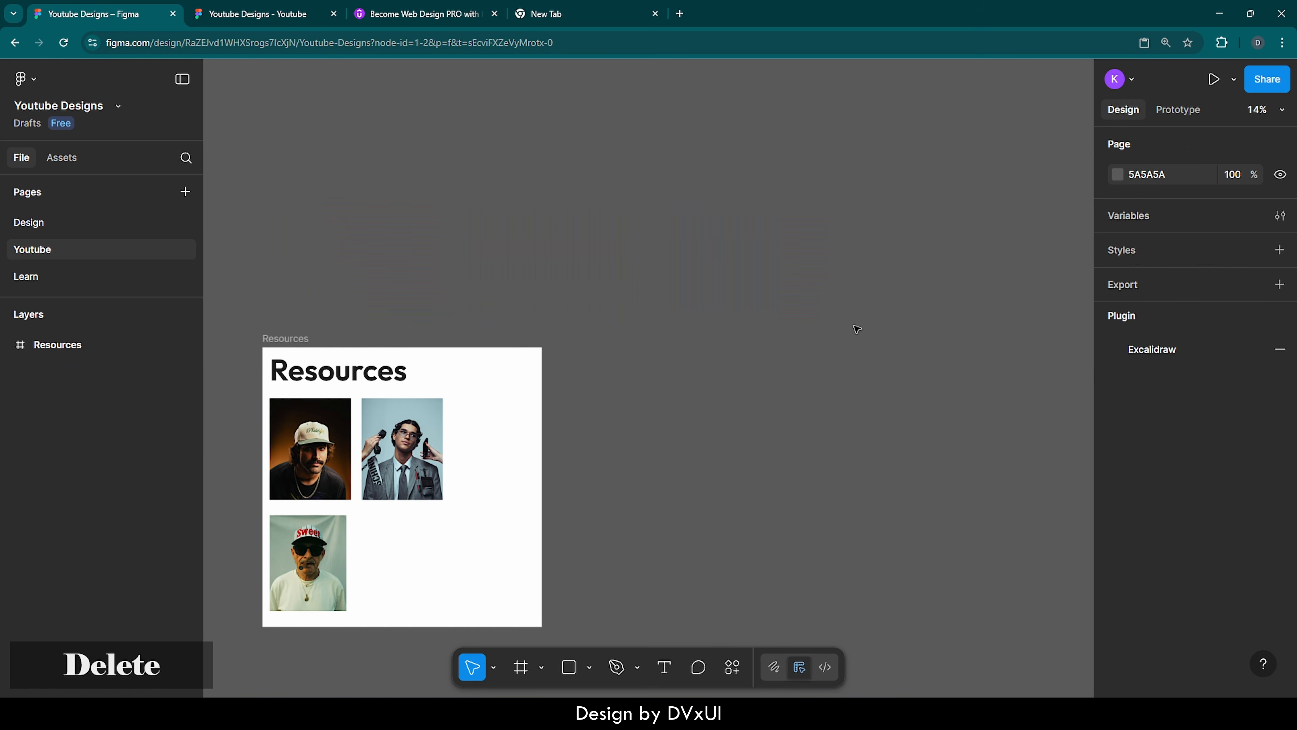
Add a 1440 × 1024 Desktop frame on an empty canvas area and rename it Primary
{"action": "scroll", "coordinate": [568, 429], "scroll_direction": "left", "scroll_amount": 5}
{"action": "scroll", "coordinate": [568, 429], "scroll_direction": "down", "scroll_amount": 2}
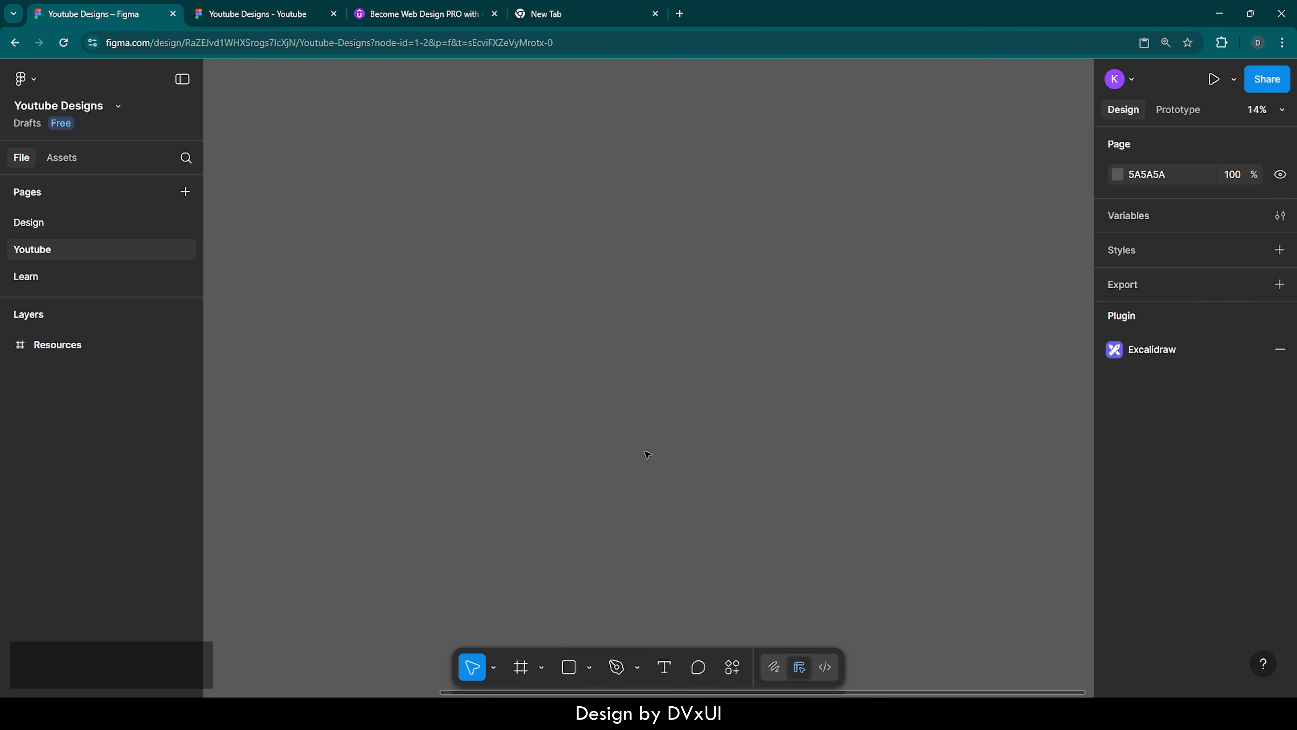
{"action": "key", "text": "f"}
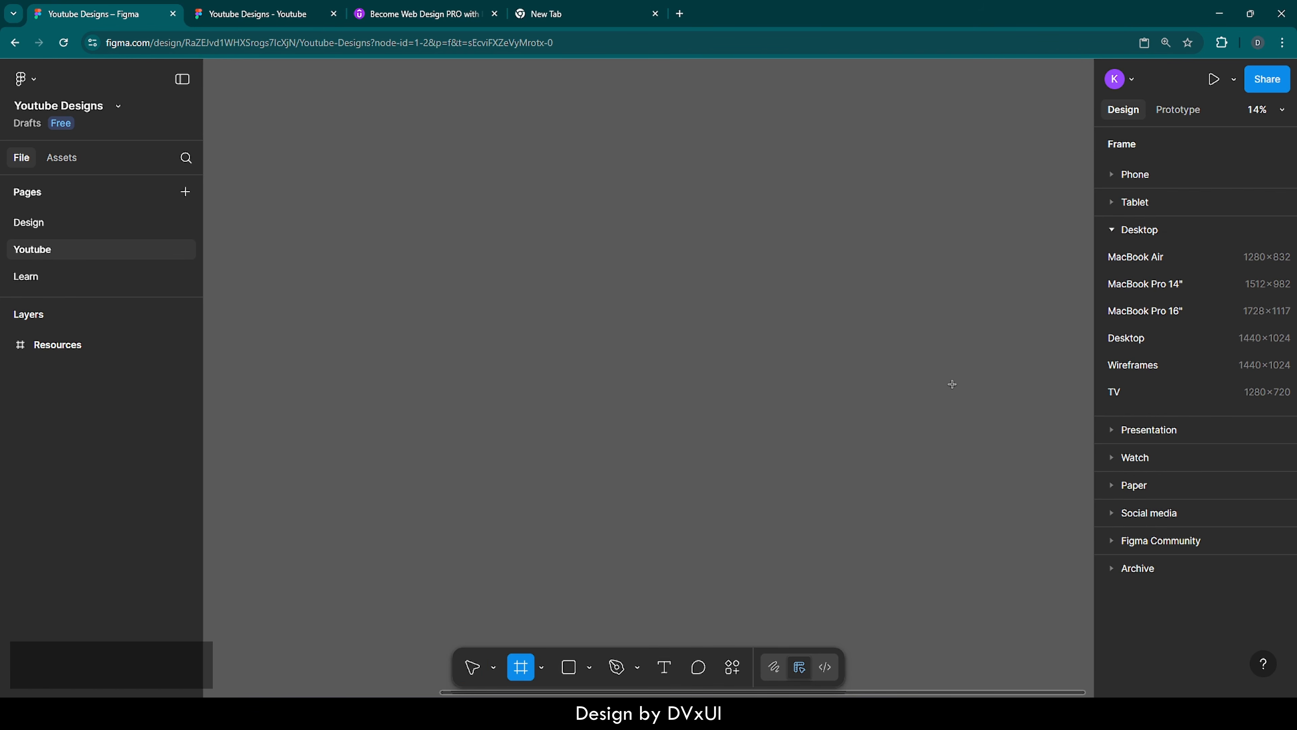
{"action": "left_click", "coordinate": [1125, 337]}
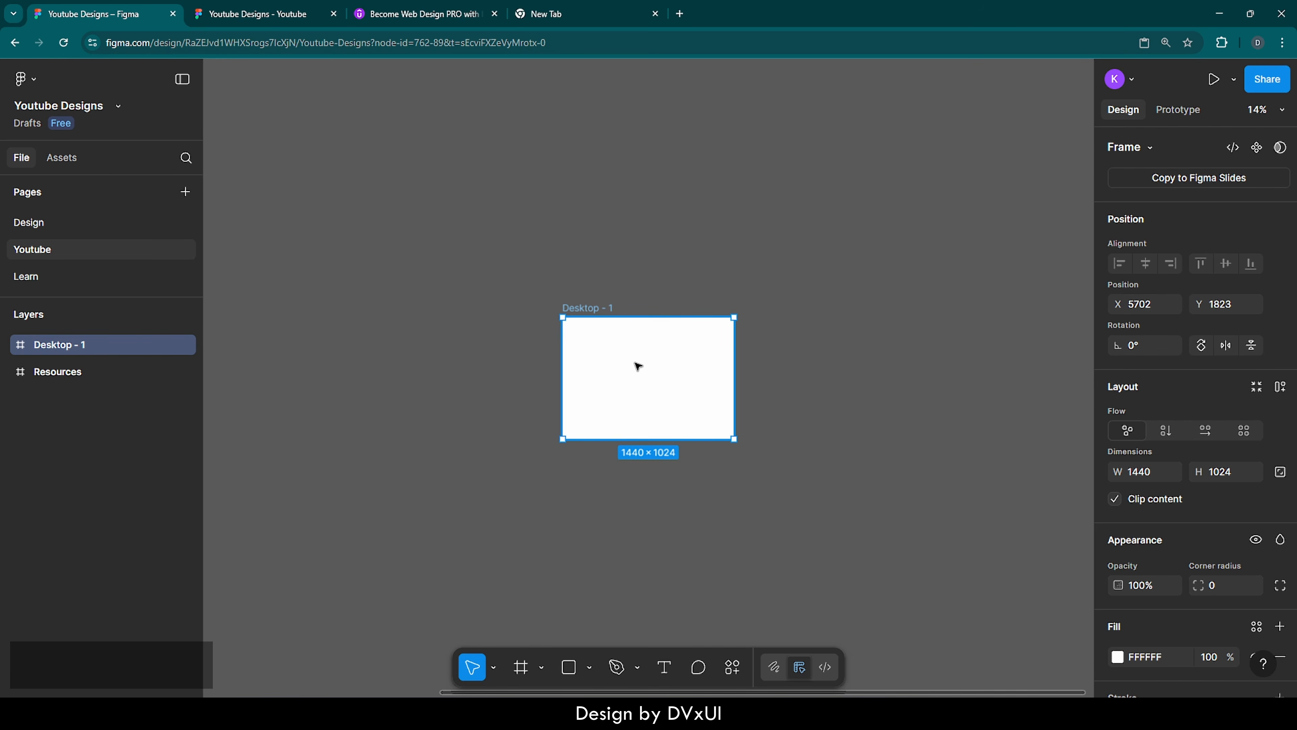
{"action": "double_click", "coordinate": [588, 309]}
{"action": "key", "text": "BackSpace"}
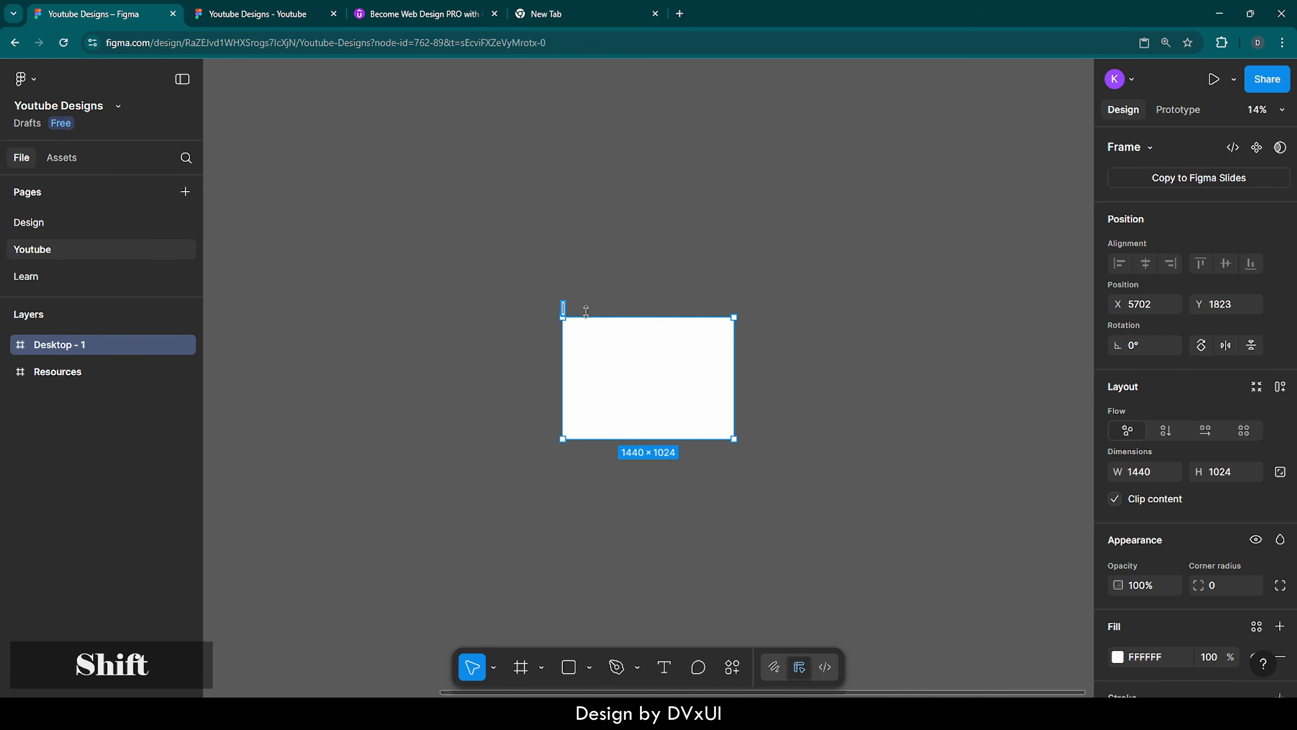
{"action": "type", "text": "Primary"}
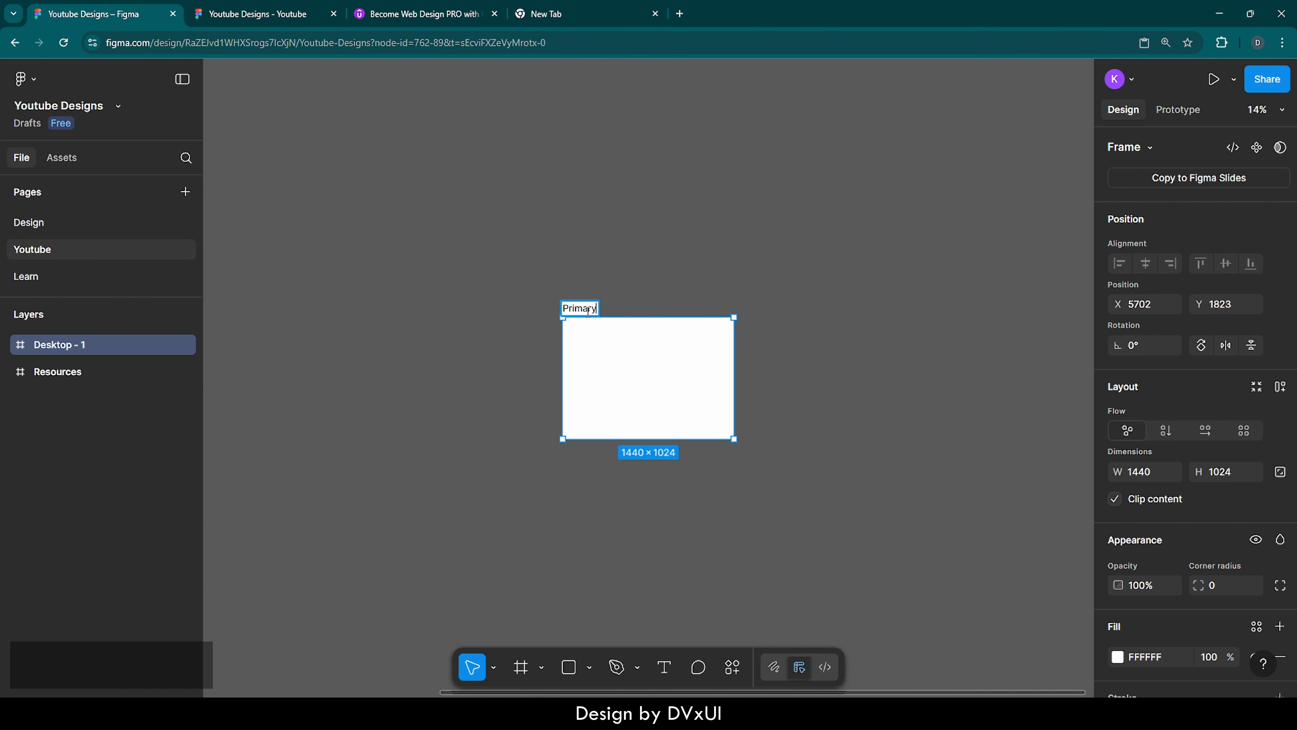
{"action": "key", "text": "Return"}
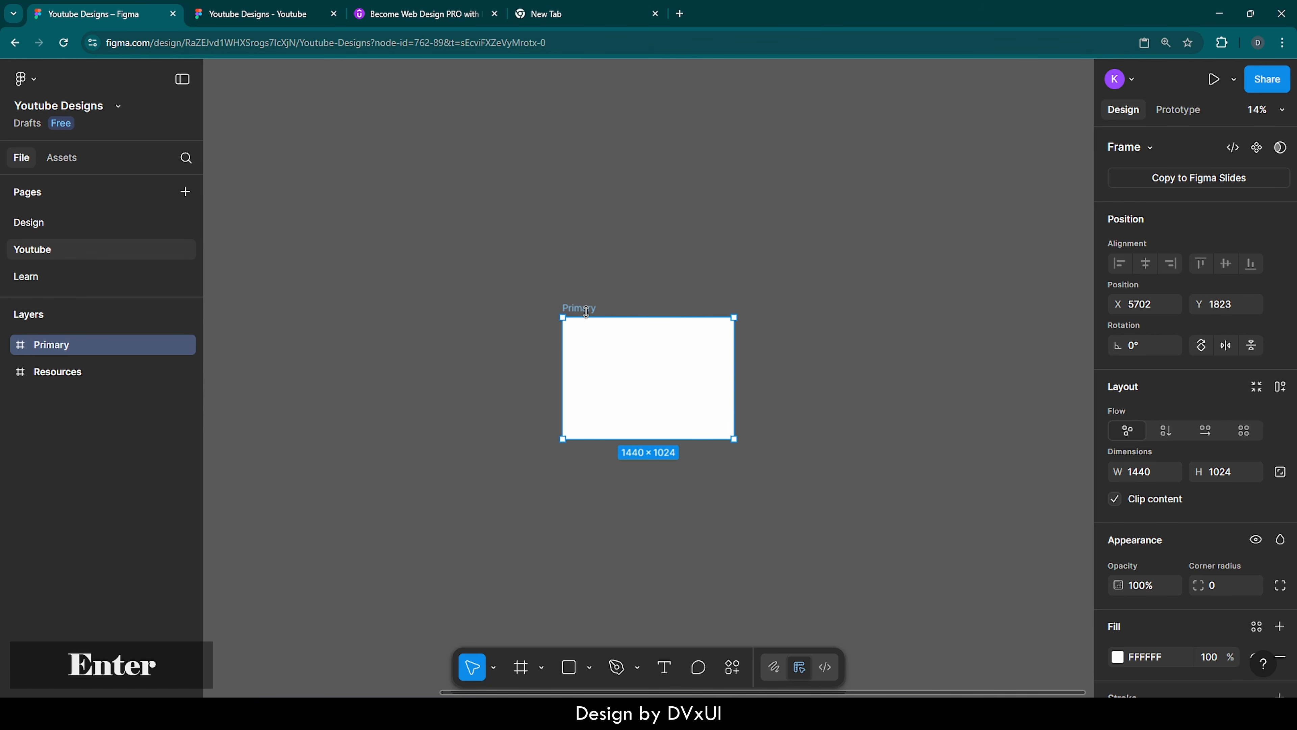
{"action": "left_click", "coordinate": [657, 277]}
Duplicate the Primary frame three times to form a row of four frames
{"action": "left_click", "coordinate": [660, 368]}
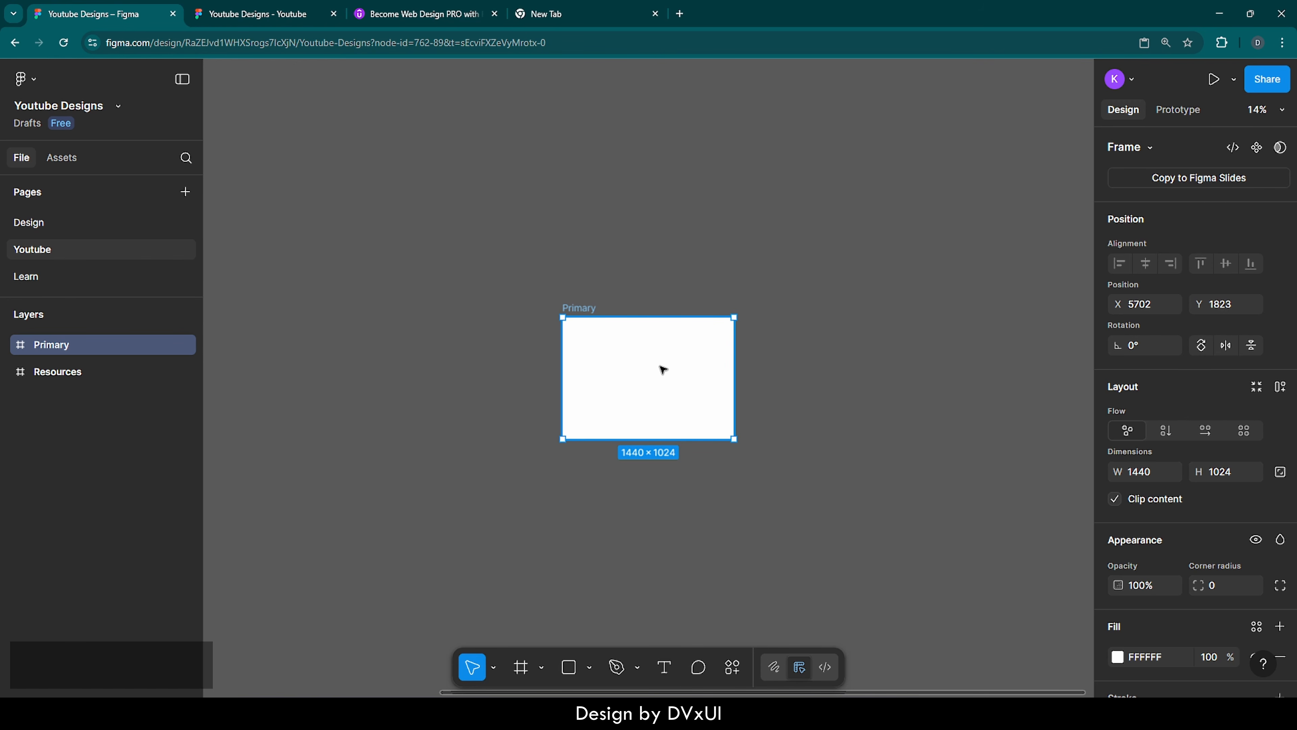
{"action": "key", "text": "ctrl"}
{"action": "key", "text": "ctrl+d"}
{"action": "key", "text": "ctrl+d"}
{"action": "key", "text": "ctrl+d"}
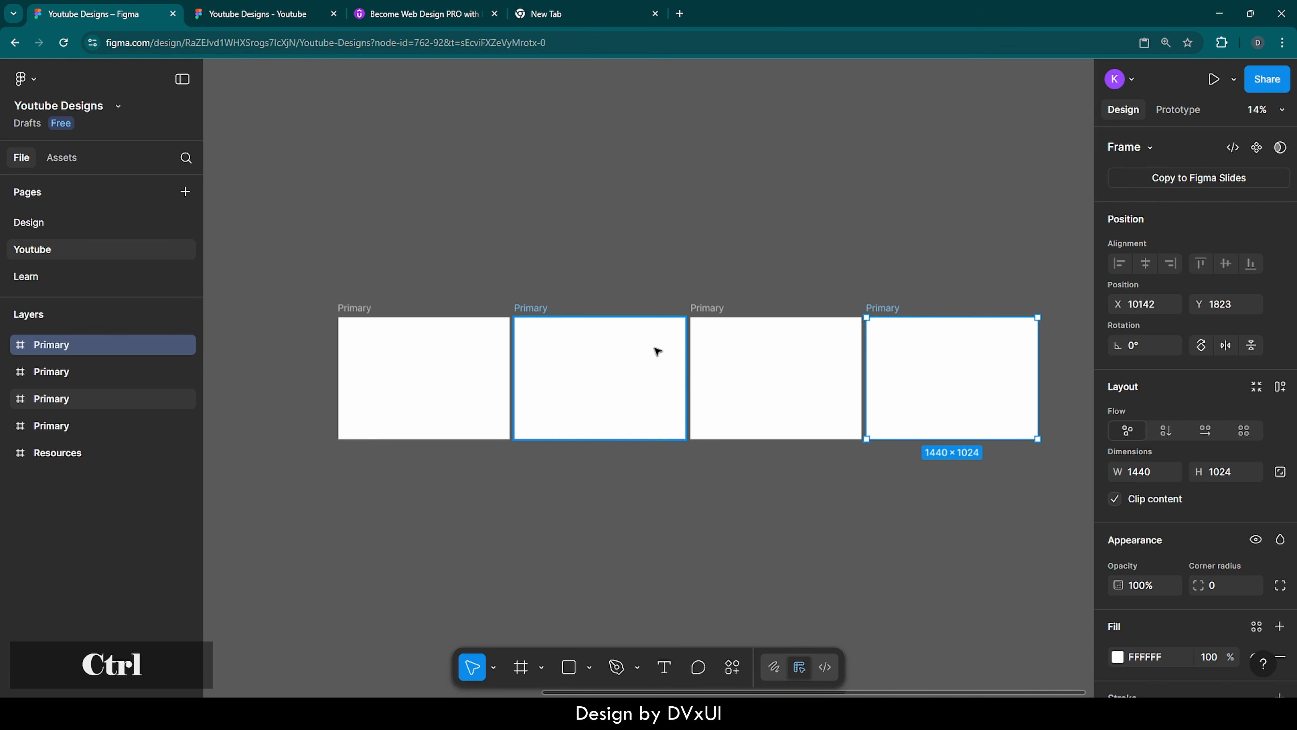
Rename the first duplicate, directly beside the original Primary frame, as Image 1
{"action": "left_click_drag", "start_coordinate": [546, 244], "coordinate": [955, 538]}
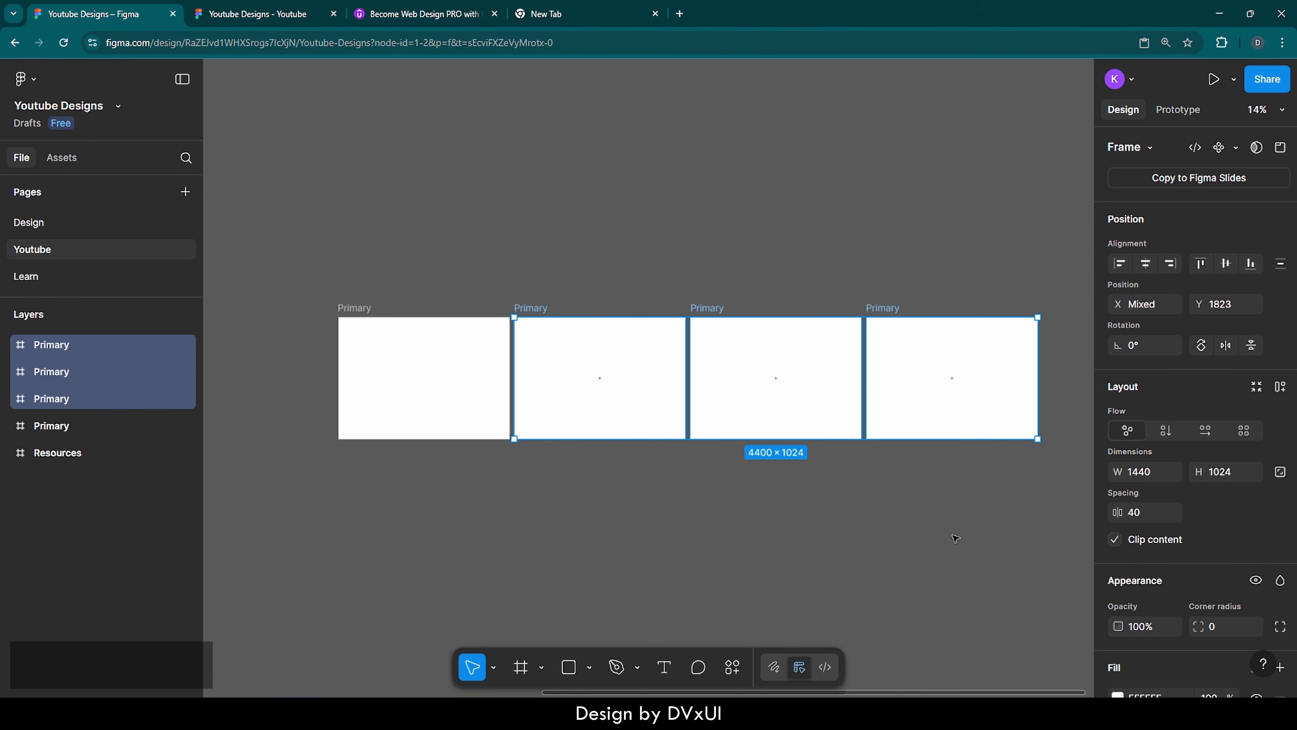
{"action": "mouse_move", "coordinate": [658, 389]}
{"action": "double_click", "coordinate": [543, 308]}
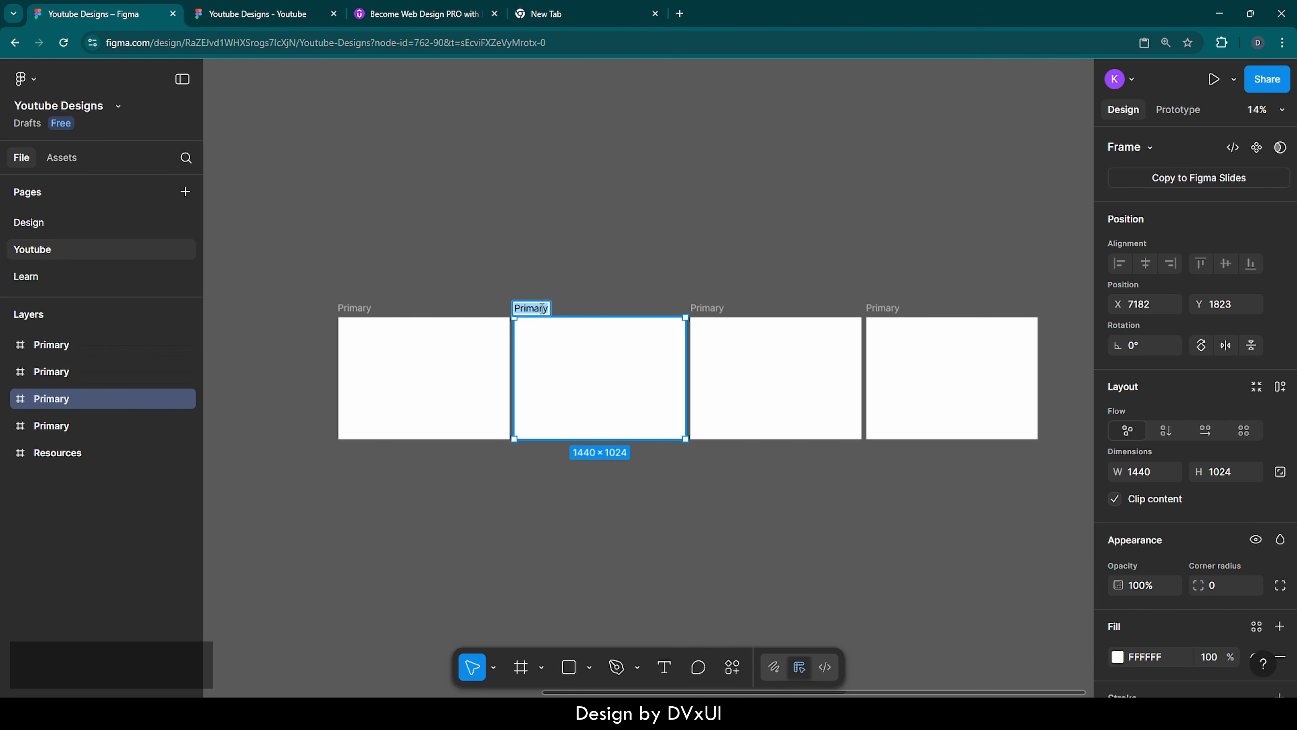
{"action": "key", "text": "BackSpace"}
{"action": "type", "text": "Image"}
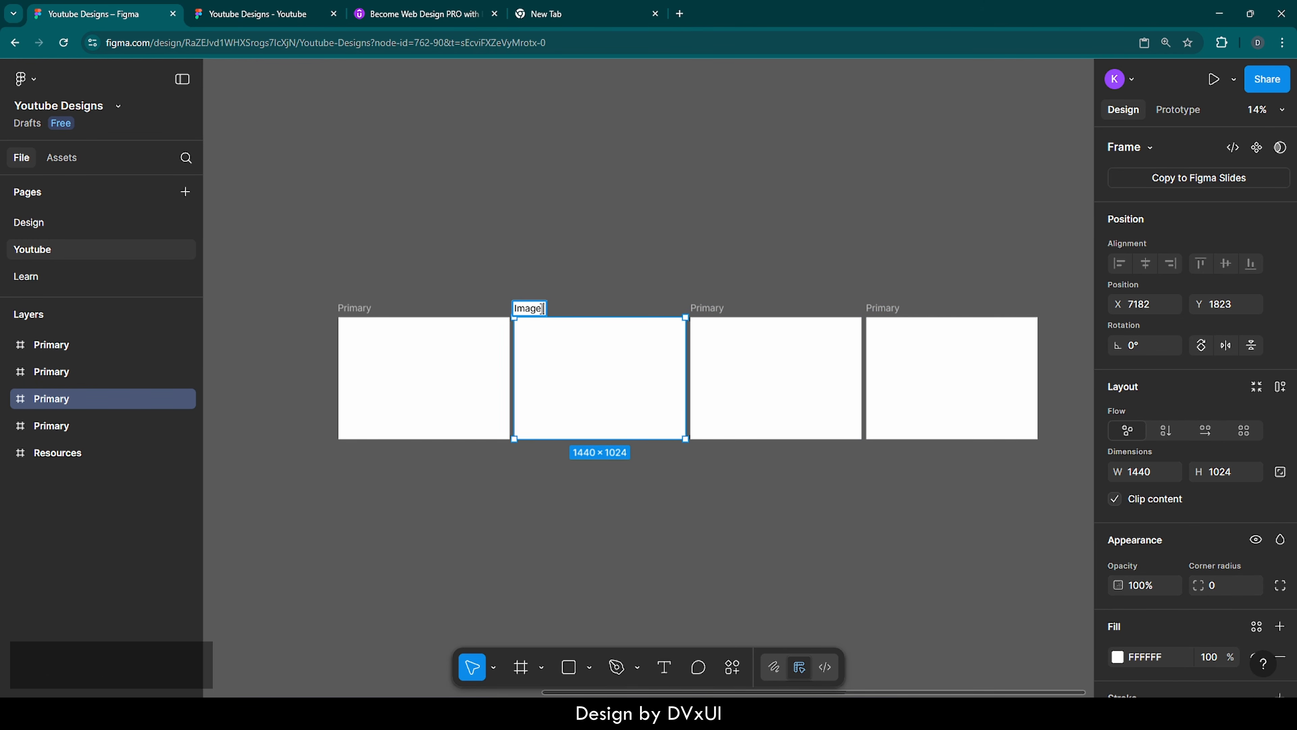
{"action": "type", "text": " 1"}
Rename the third frame in the row as Image 2
{"action": "double_click", "coordinate": [691, 308]}
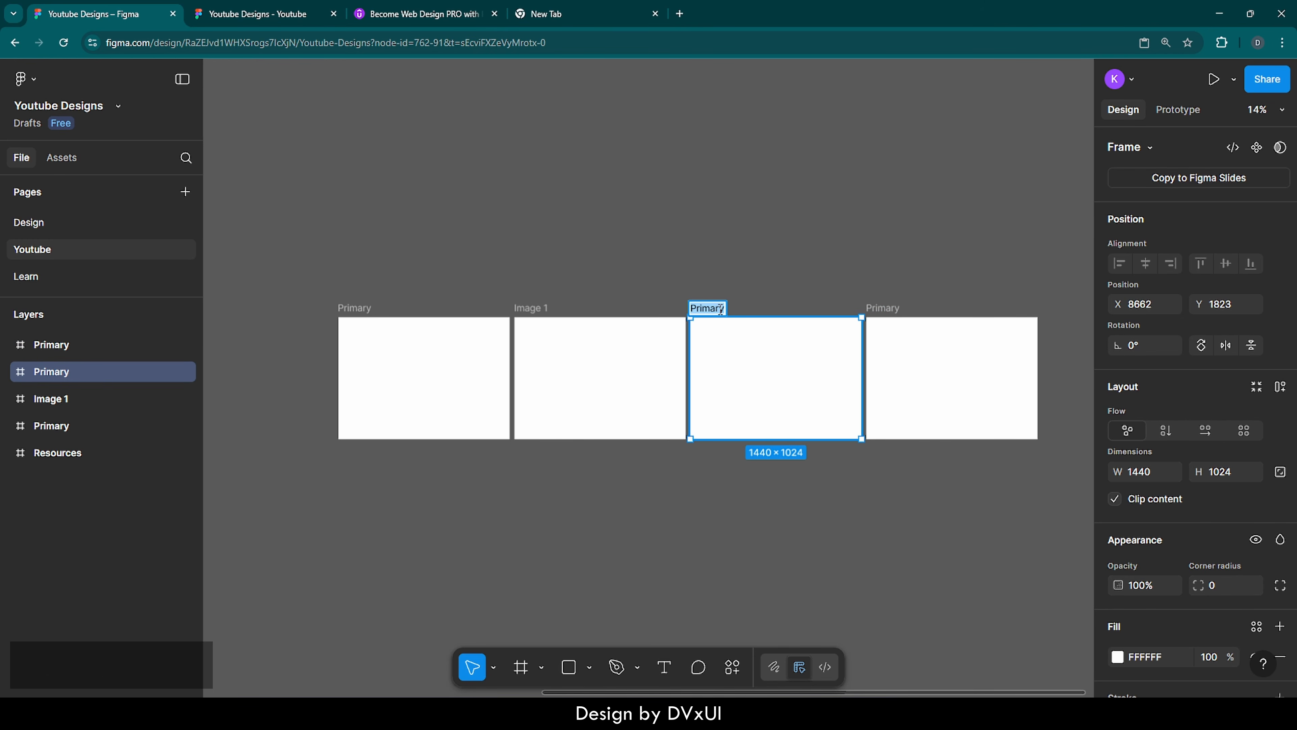
{"action": "key", "text": "BackSpace"}
{"action": "type", "text": "Image 2"}
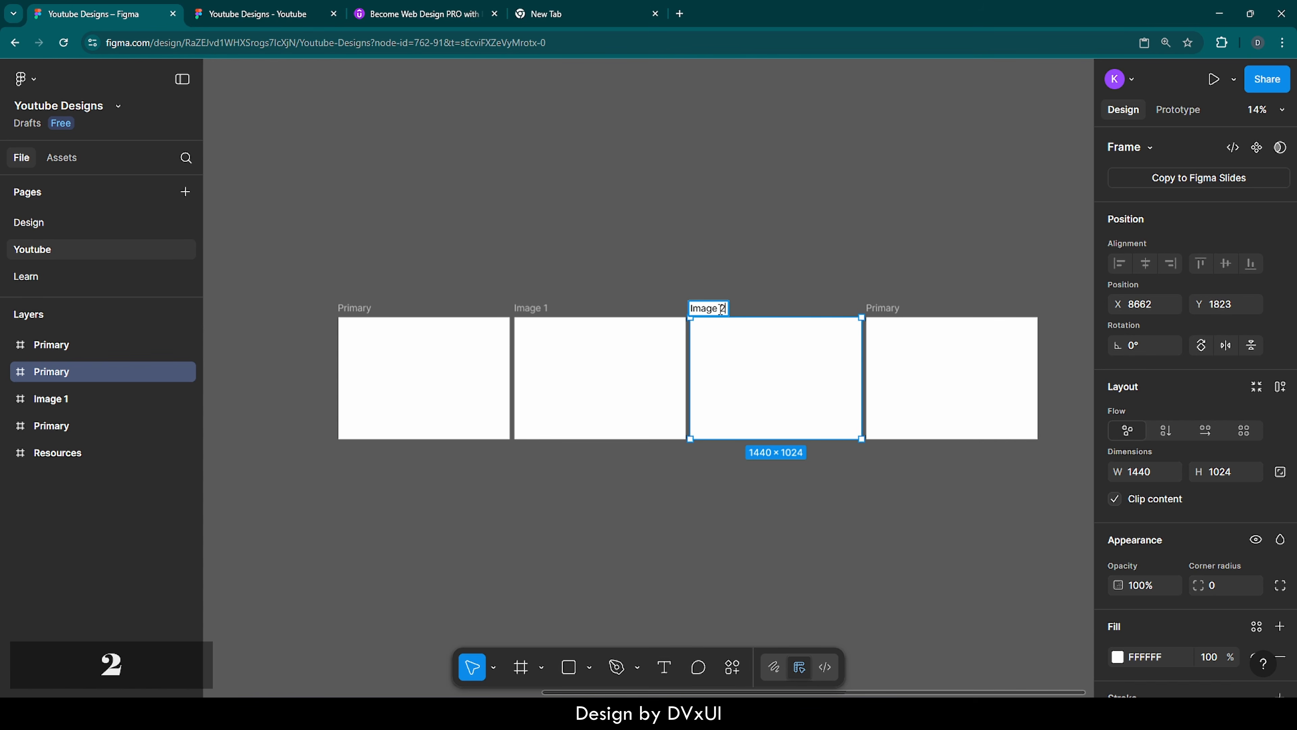
{"action": "key", "text": "Return"}
Rename the last frame in the row as Image 3
{"action": "double_click", "coordinate": [882, 308]}
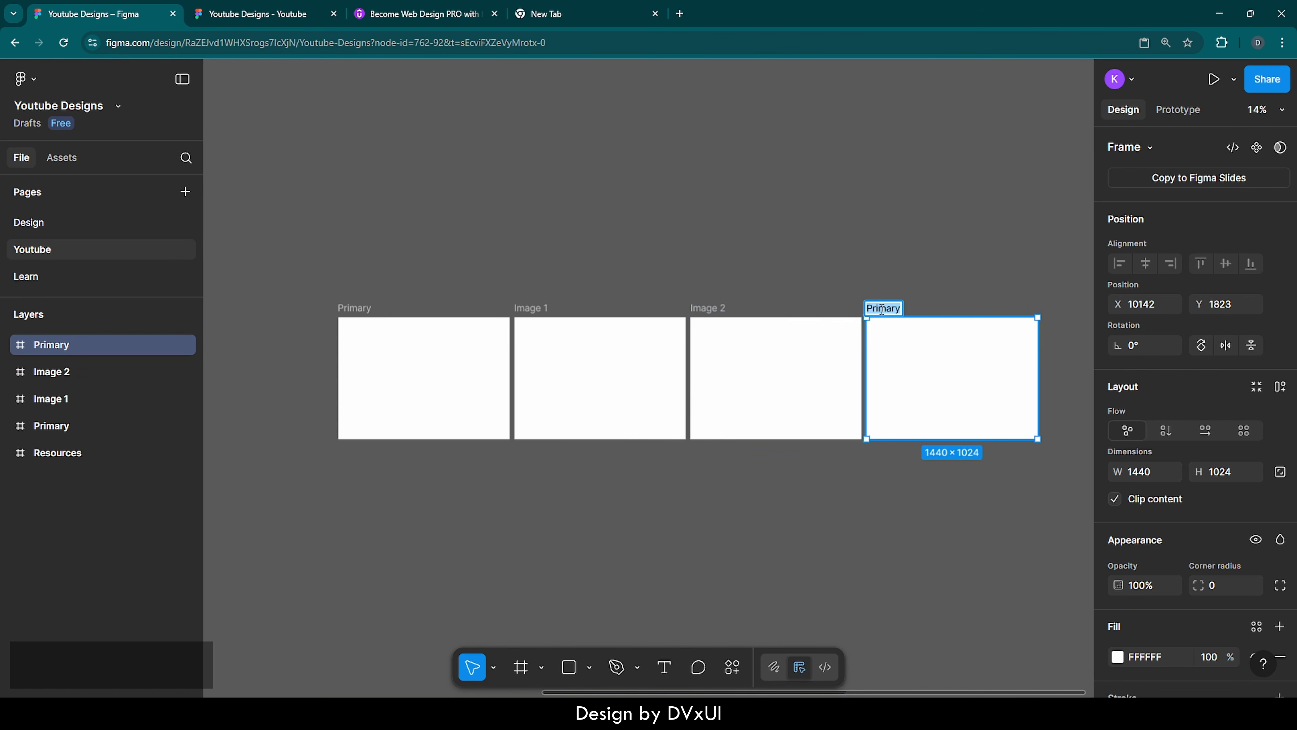
{"action": "key", "text": "BackSpace"}
{"action": "type", "text": "Image3"}
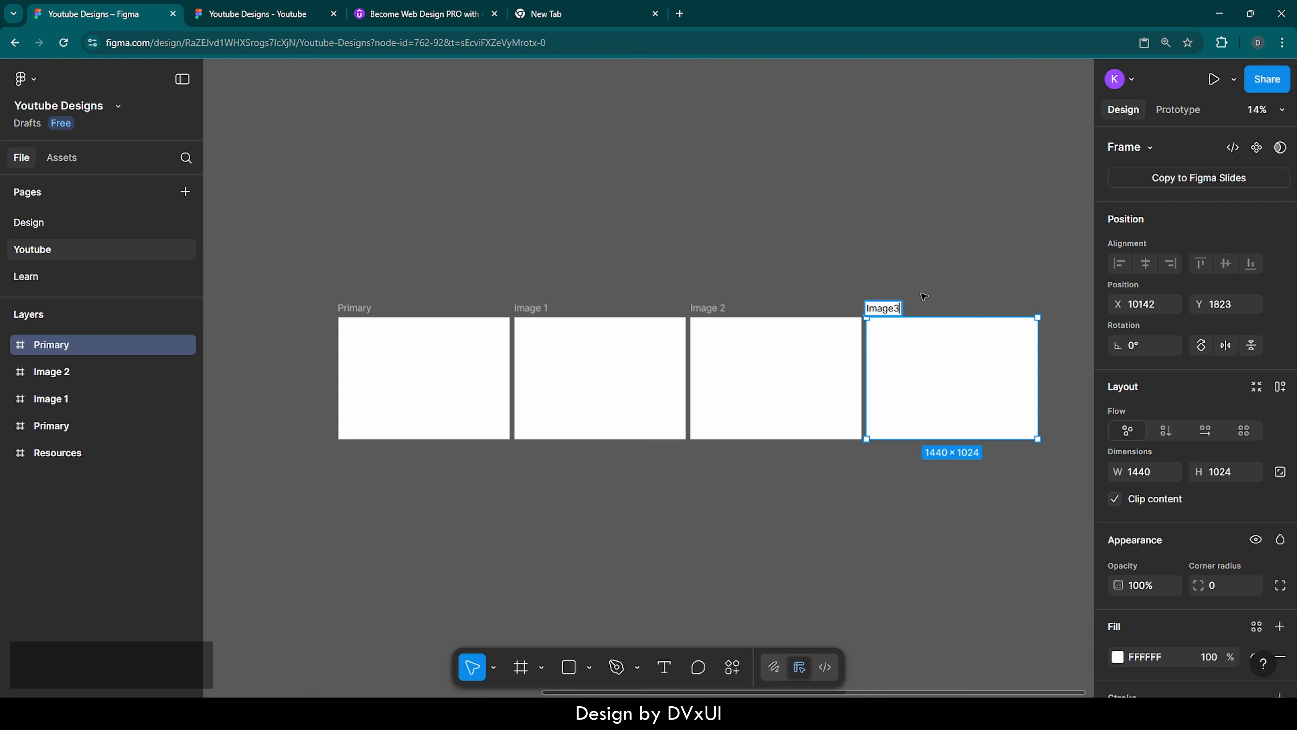
{"action": "key", "text": "Left"}
{"action": "left_click", "coordinate": [918, 247]}
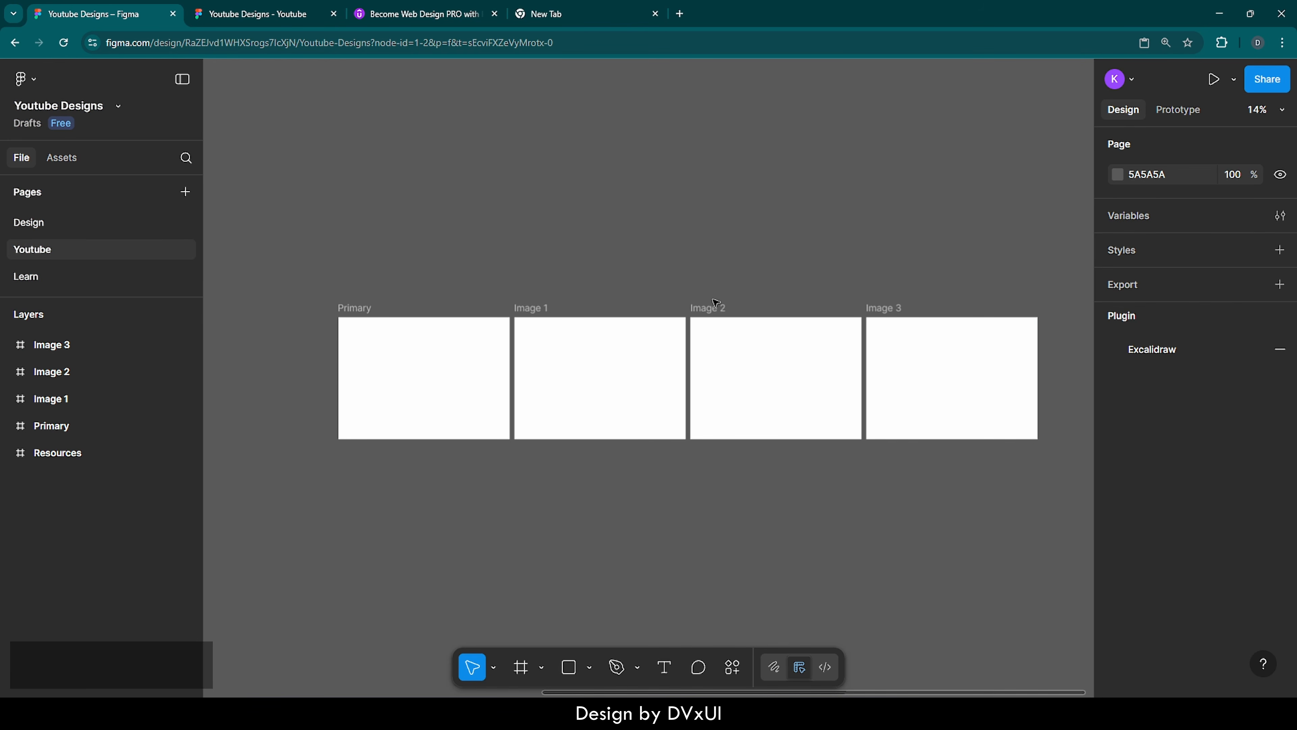
Stack the Image 2 and Image 3 frames in a column beneath the Image 1 frame
{"action": "left_click_drag", "start_coordinate": [715, 302], "coordinate": [539, 440]}
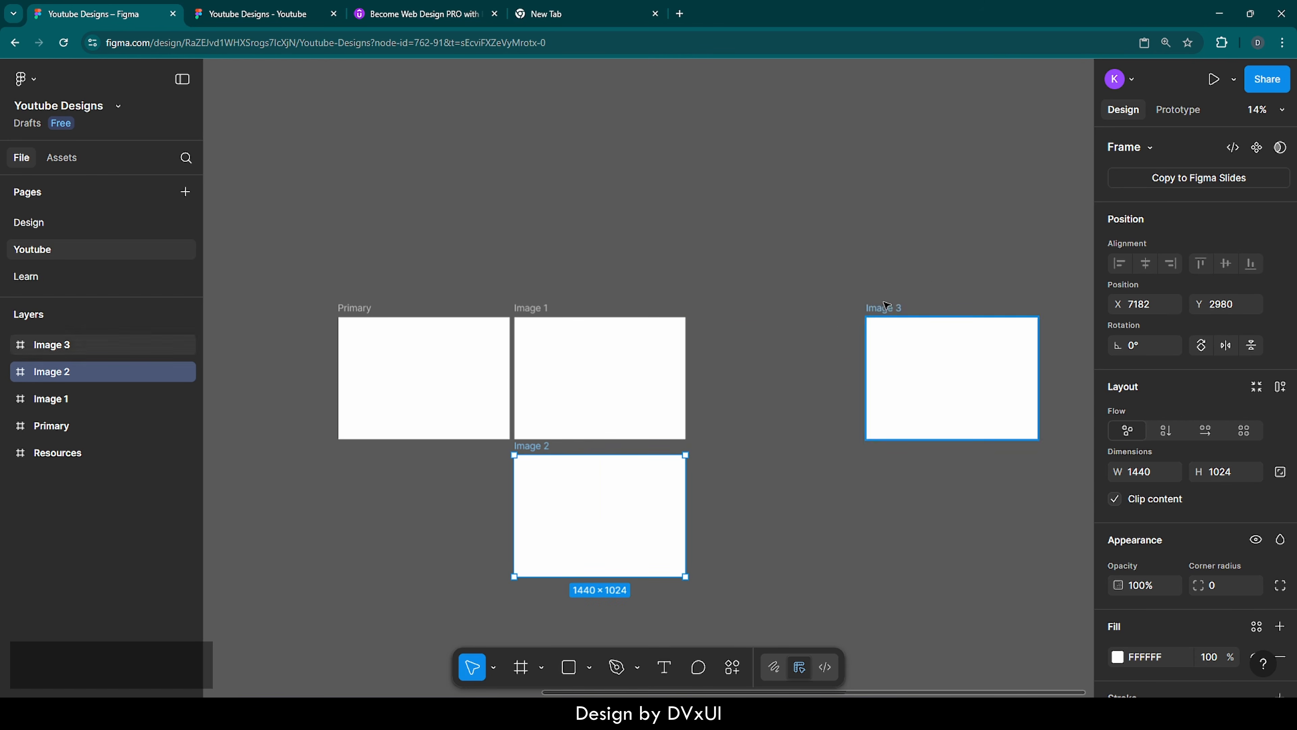
{"action": "left_click_drag", "start_coordinate": [888, 327], "coordinate": [538, 593]}
{"action": "left_click", "coordinate": [870, 560]}
{"action": "scroll", "coordinate": [870, 560], "scroll_direction": "down", "scroll_amount": 3}
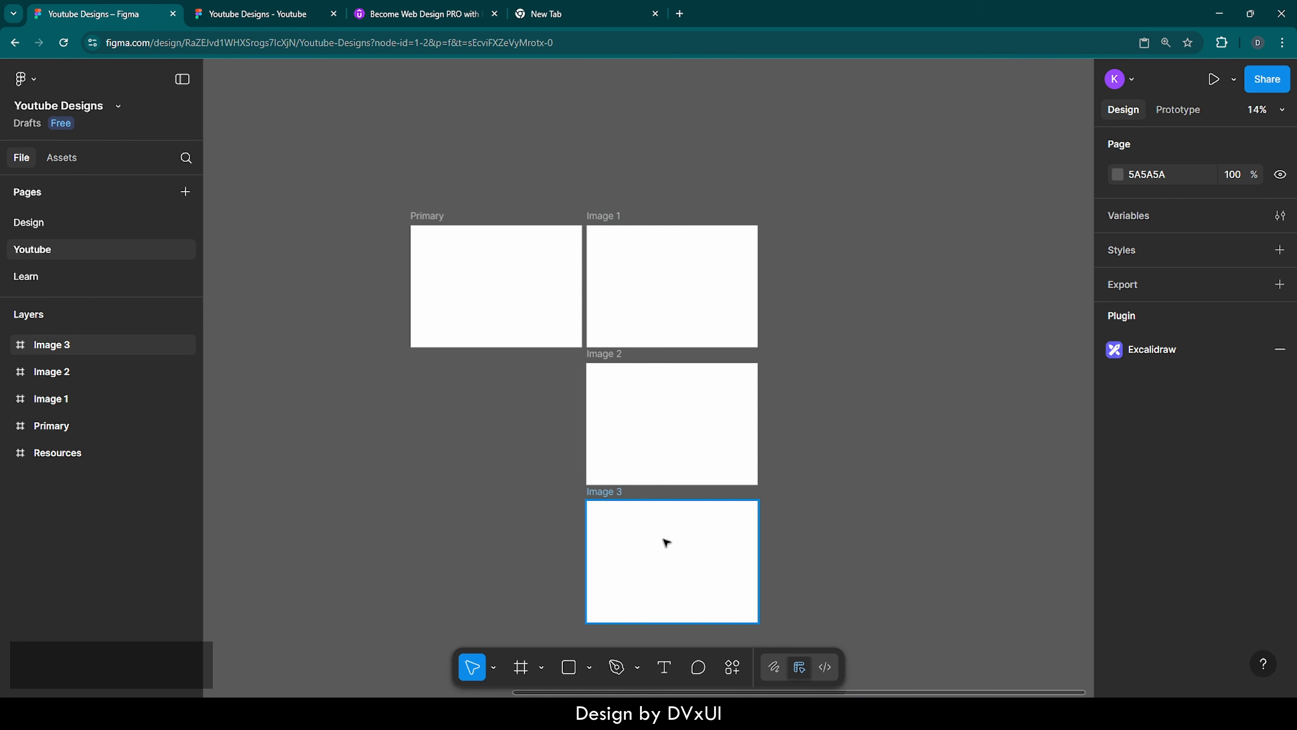
Copy all three portrait photos from the Resources frame
{"action": "left_click", "coordinate": [14, 455]}
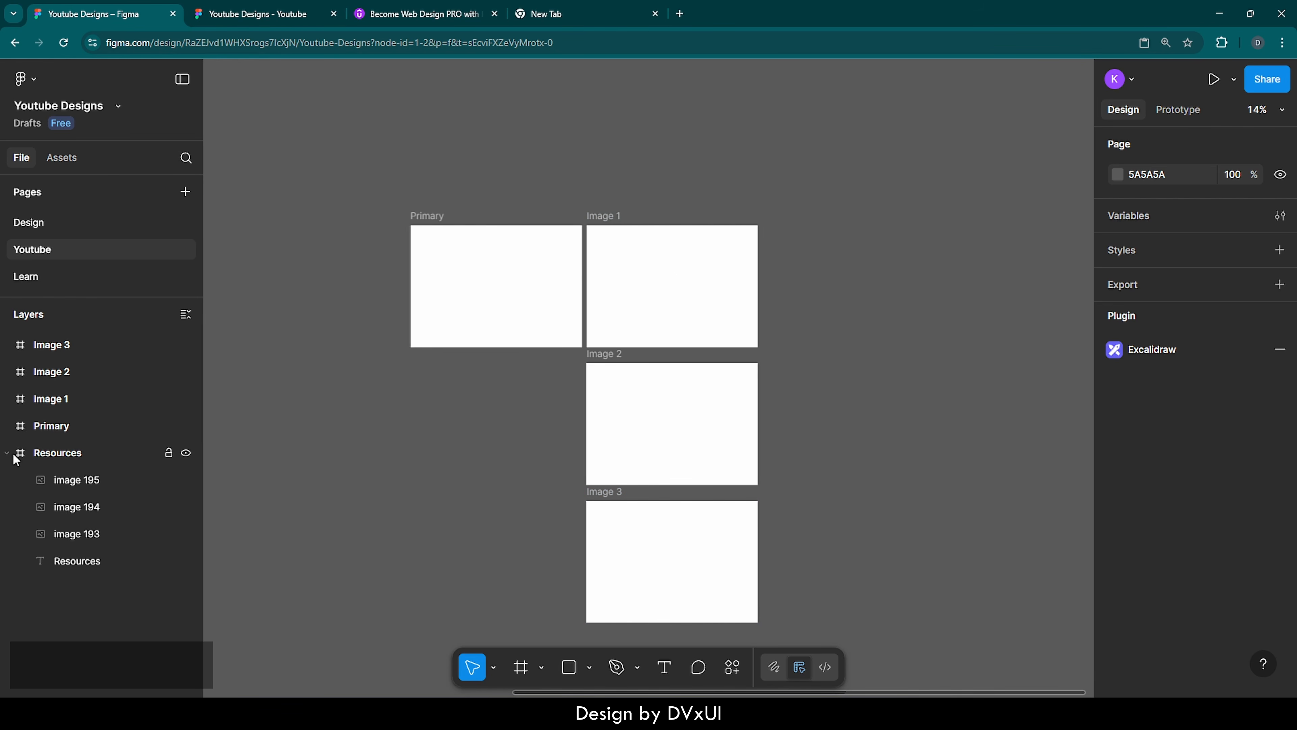
{"action": "left_click", "coordinate": [14, 455]}
{"action": "left_click", "coordinate": [20, 455]}
{"action": "key", "text": "shift+2"}
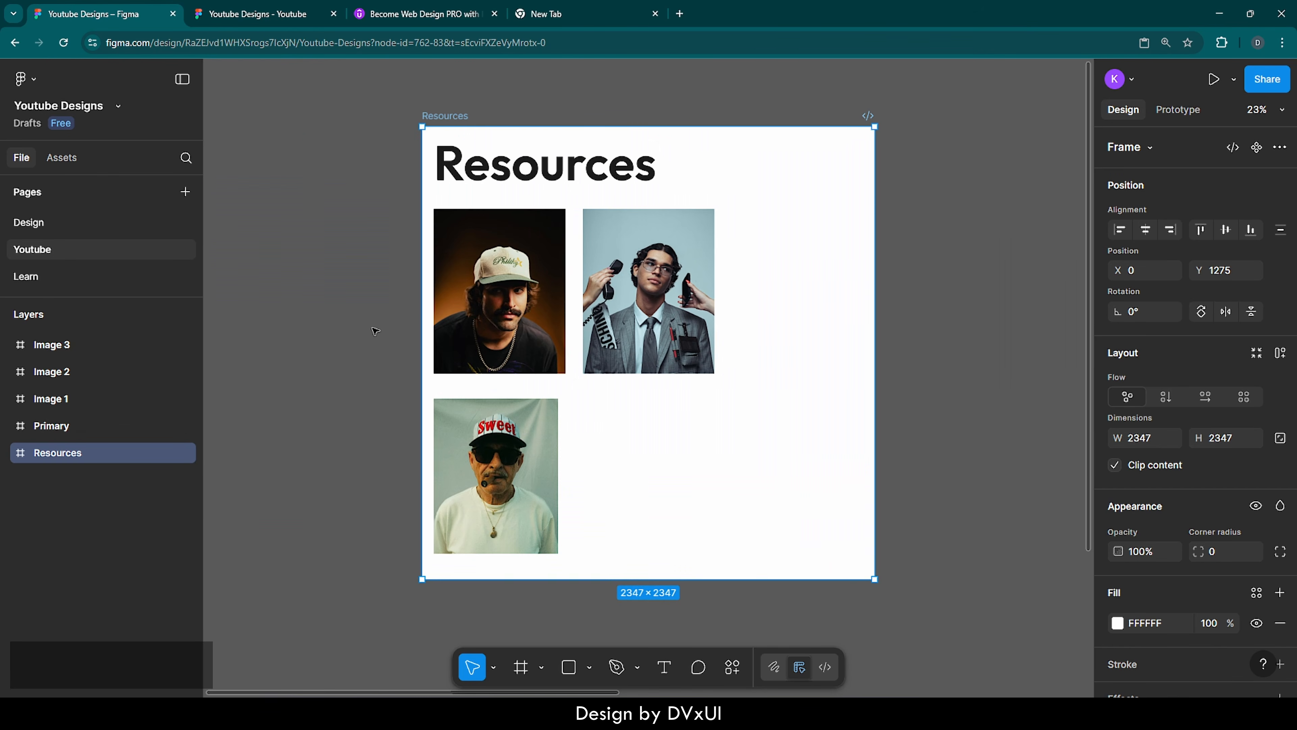
{"action": "left_click", "coordinate": [520, 295]}
{"action": "left_click", "coordinate": [644, 302], "text": "shift"}
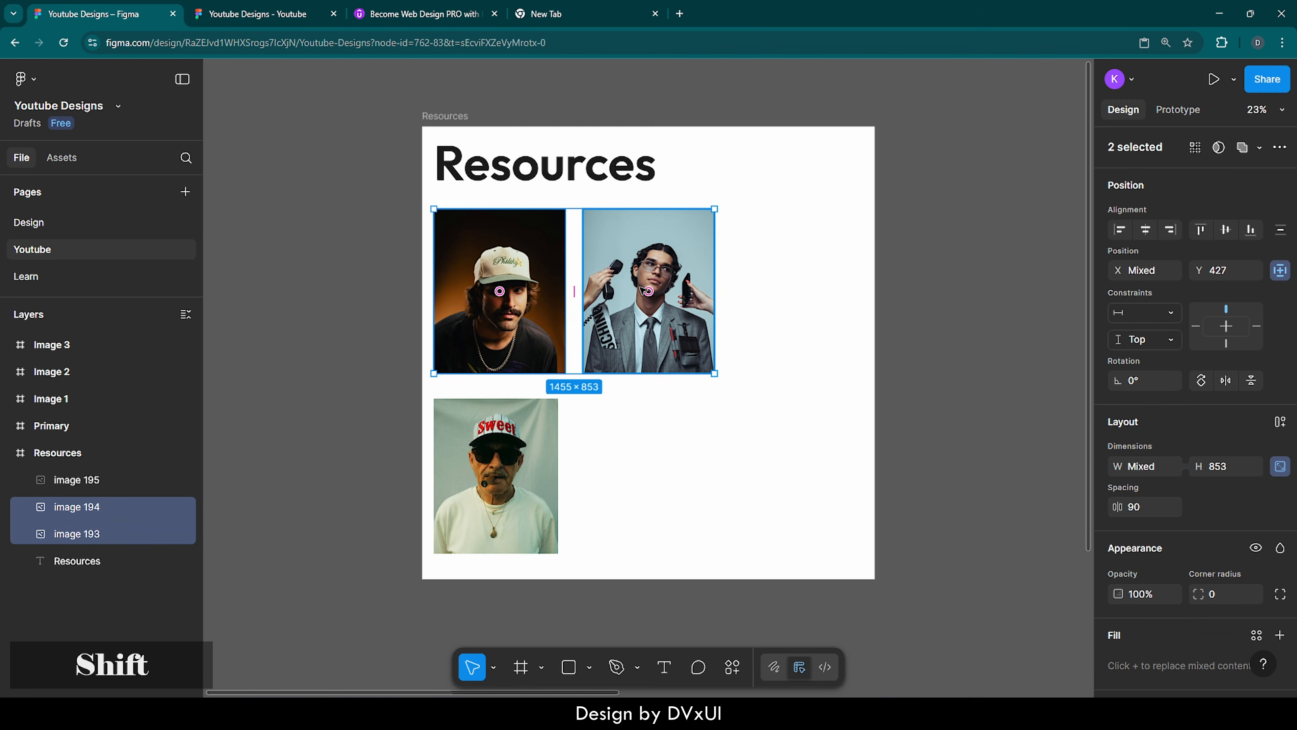
{"action": "left_click", "coordinate": [516, 416], "text": "shift"}
{"action": "key", "text": "ctrl+c"}
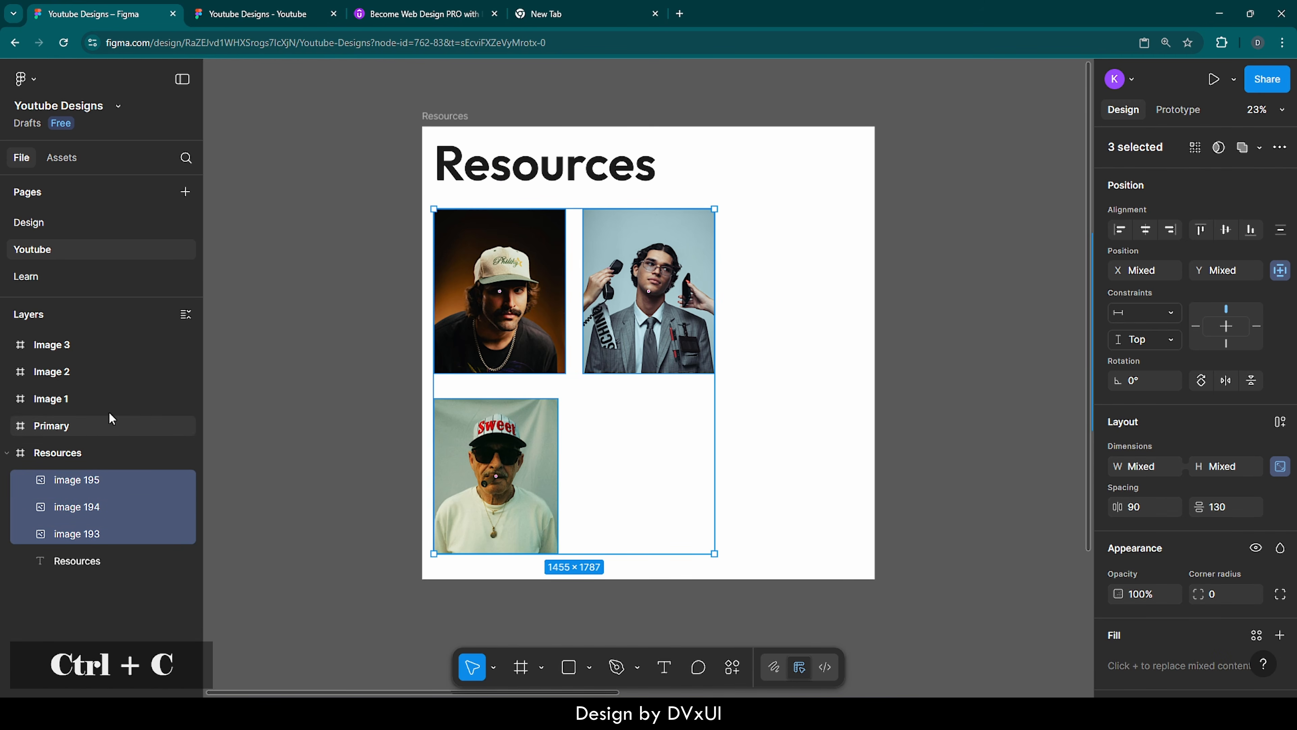
Paste the copied portraits onto the empty canvas beside the Image 1 frame
{"action": "left_click", "coordinate": [21, 426]}
{"action": "key", "text": "shift+2"}
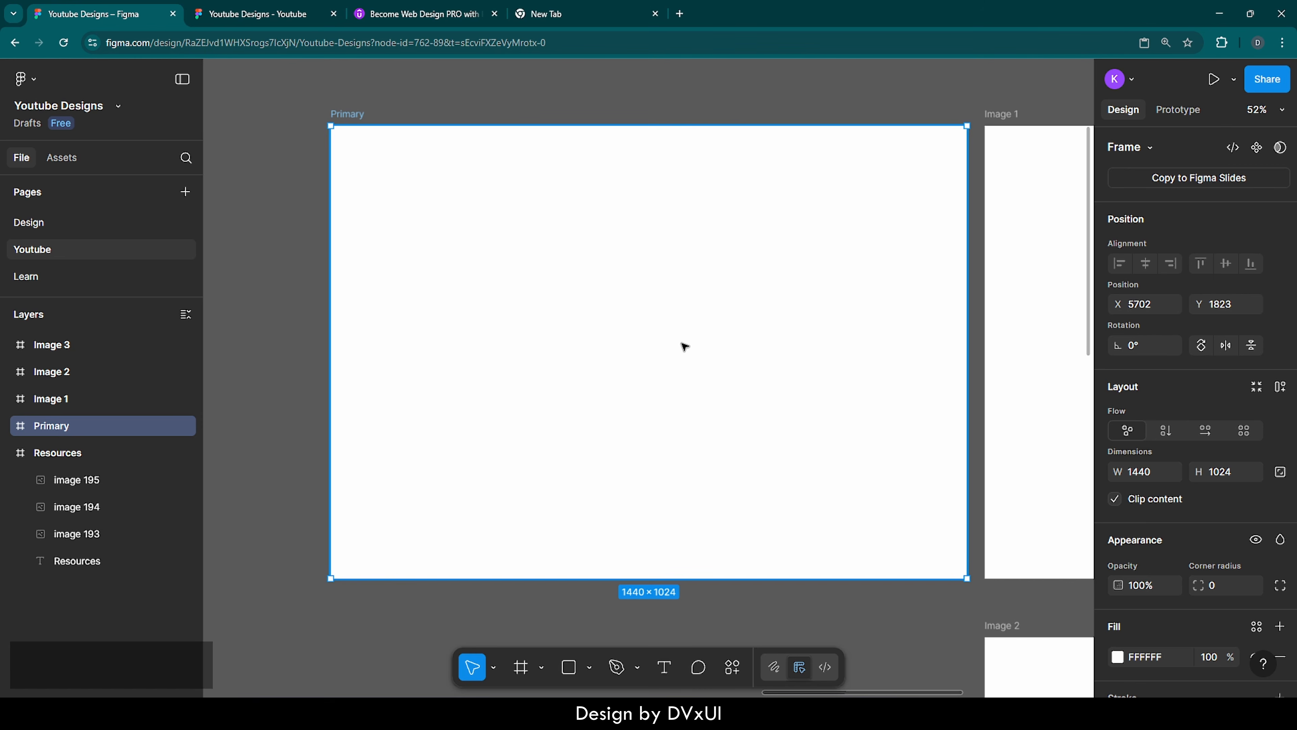
{"action": "scroll", "coordinate": [683, 345], "scroll_direction": "down", "scroll_amount": 5}
{"action": "scroll", "coordinate": [684, 345], "scroll_direction": "right", "scroll_amount": 8}
{"action": "left_click", "coordinate": [662, 239]}
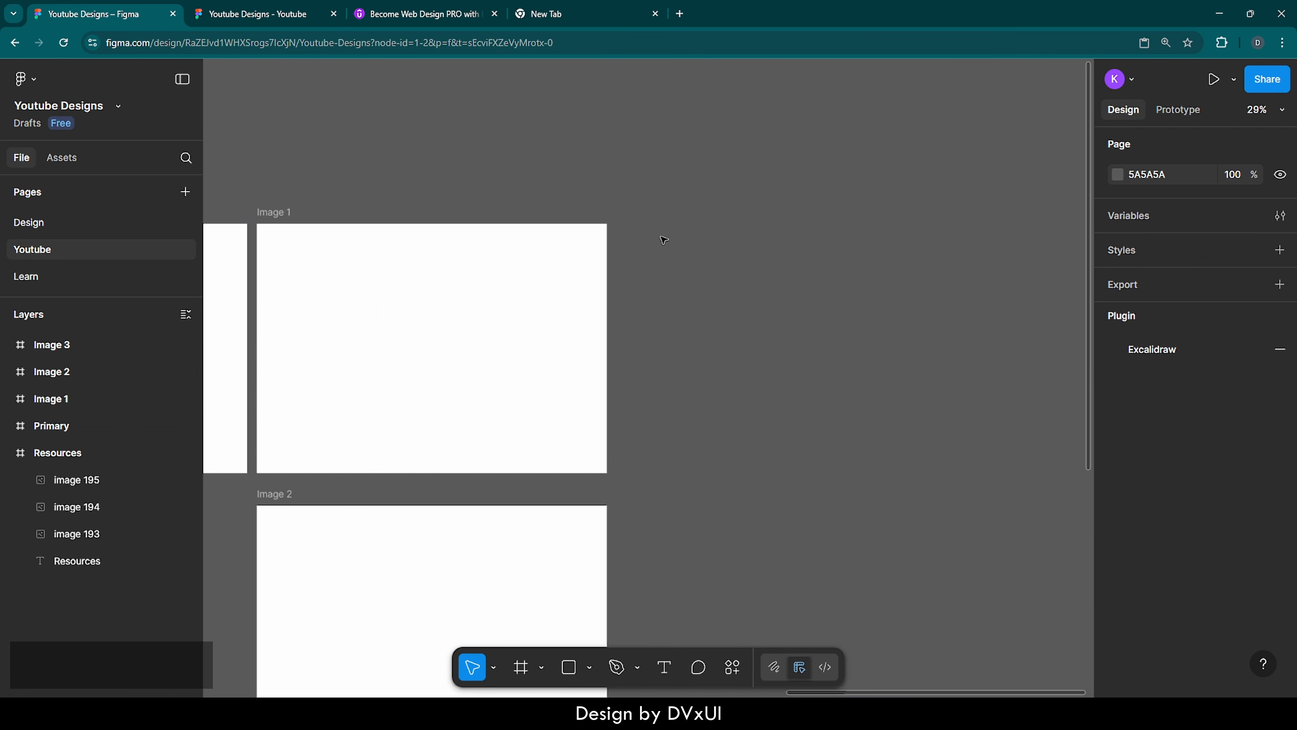
{"action": "right_click", "coordinate": [663, 239]}
{"action": "left_click", "coordinate": [701, 246]}
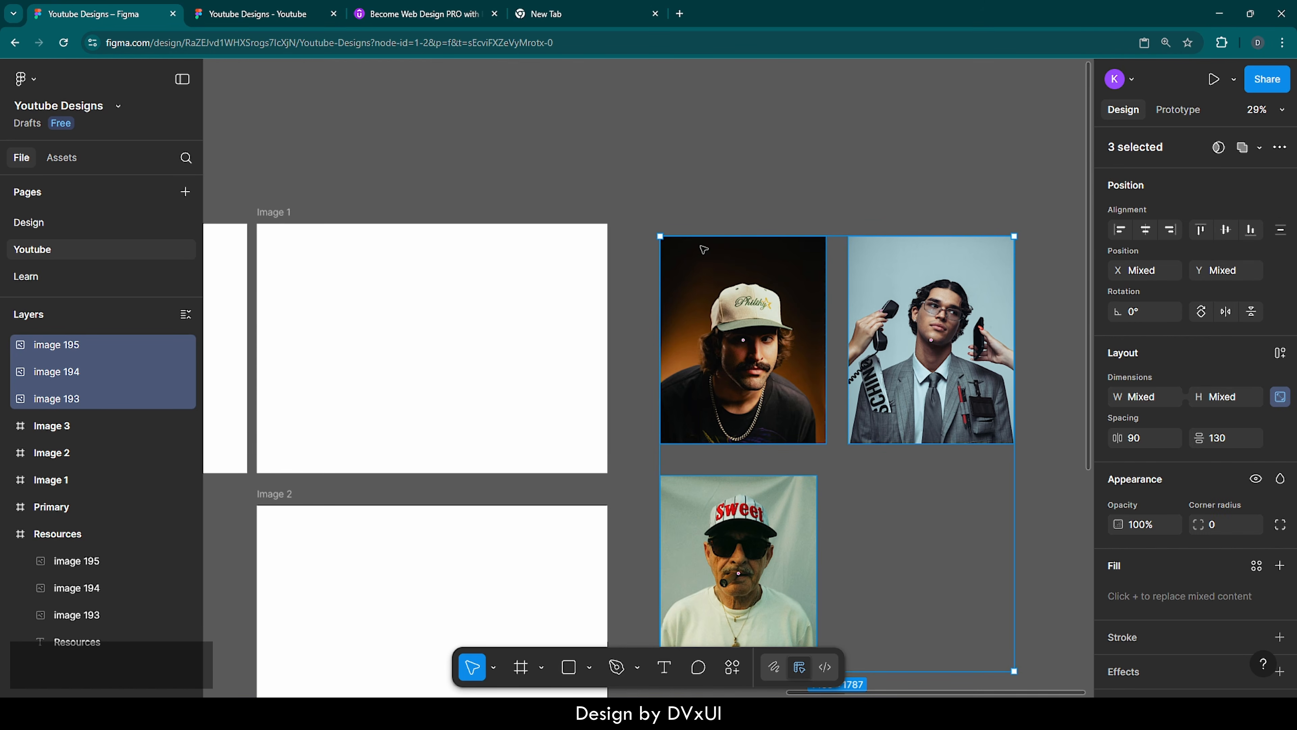
{"action": "left_click", "coordinate": [763, 183]}
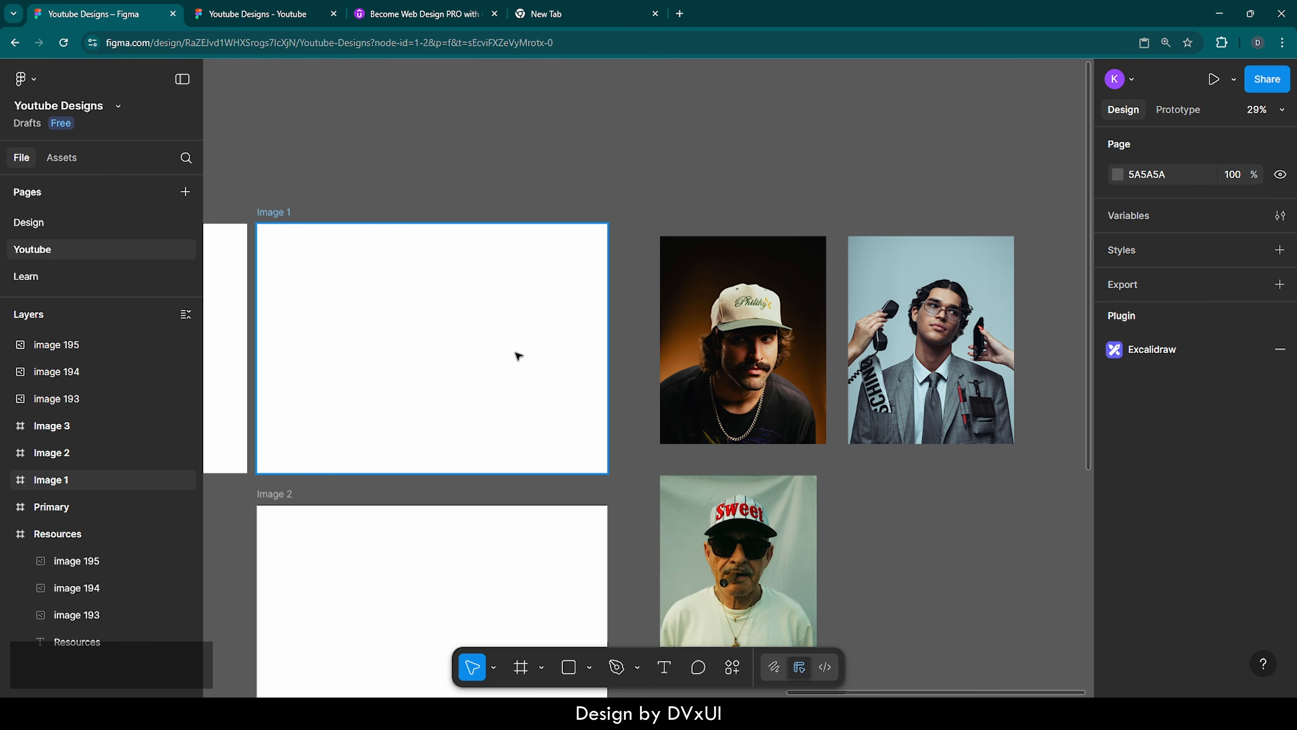
Cut the portrait of the man in the cream cap from the canvas and paste it into the Image 1 frame
{"action": "left_click", "coordinate": [785, 369]}
{"action": "key", "text": "ctrl+x"}
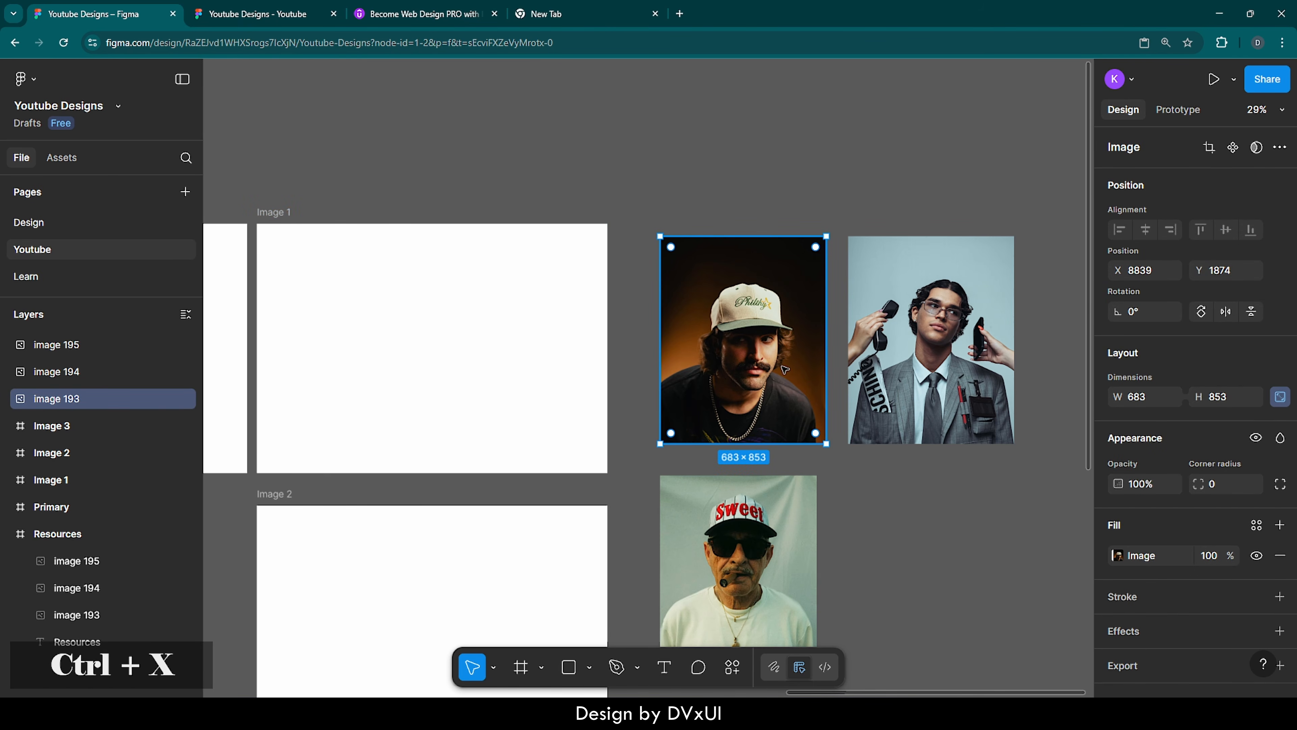
{"action": "left_click", "coordinate": [429, 270]}
{"action": "key", "text": "ctrl+v"}
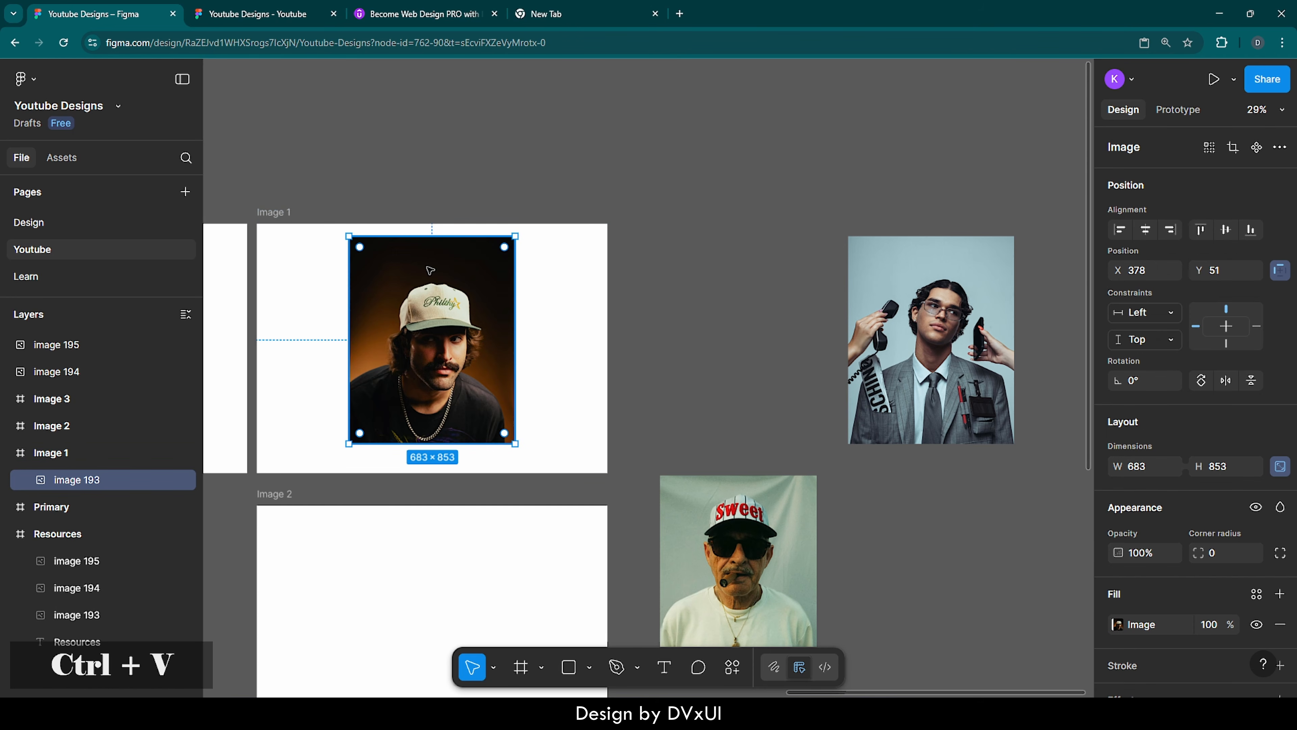
Scale the portrait in Image 1 to about 1440 × 1799 so it spans the frame's width, and nudge it down to Y about -357
{"action": "key", "text": "k"}
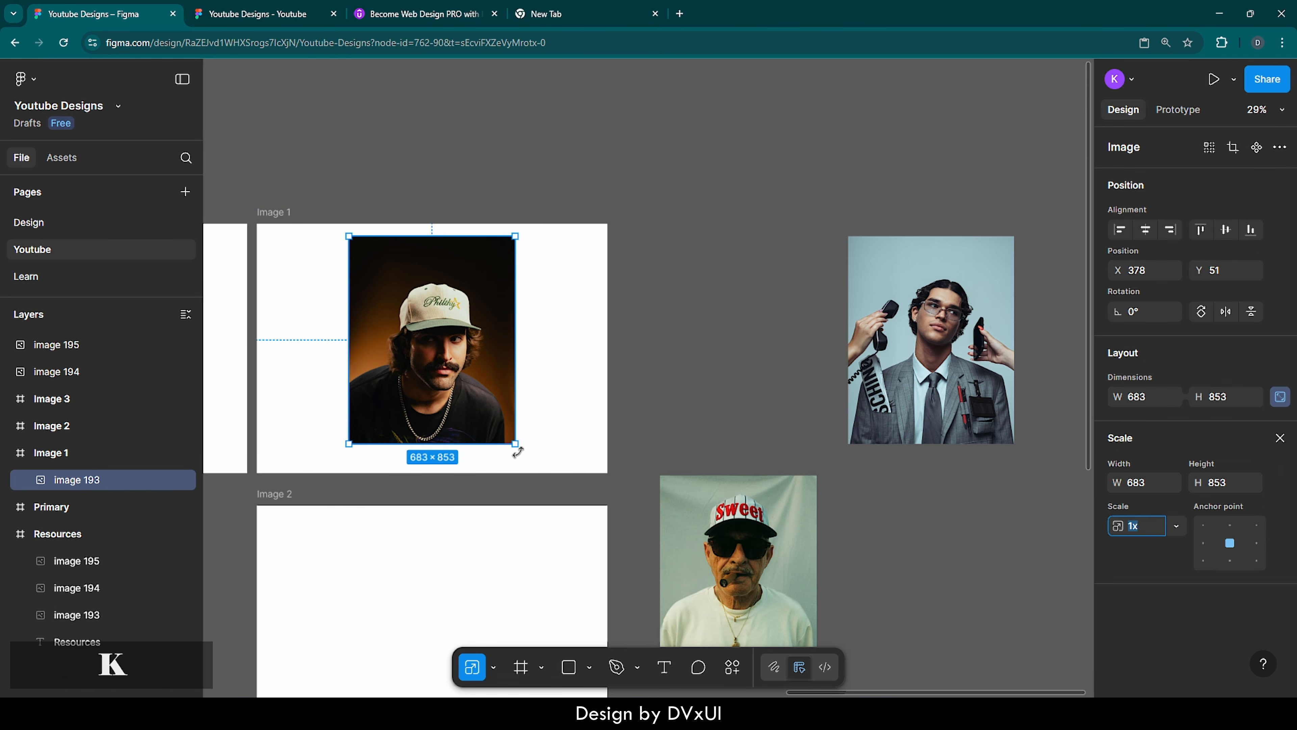
{"action": "left_click_drag", "start_coordinate": [514, 445], "coordinate": [609, 513]}
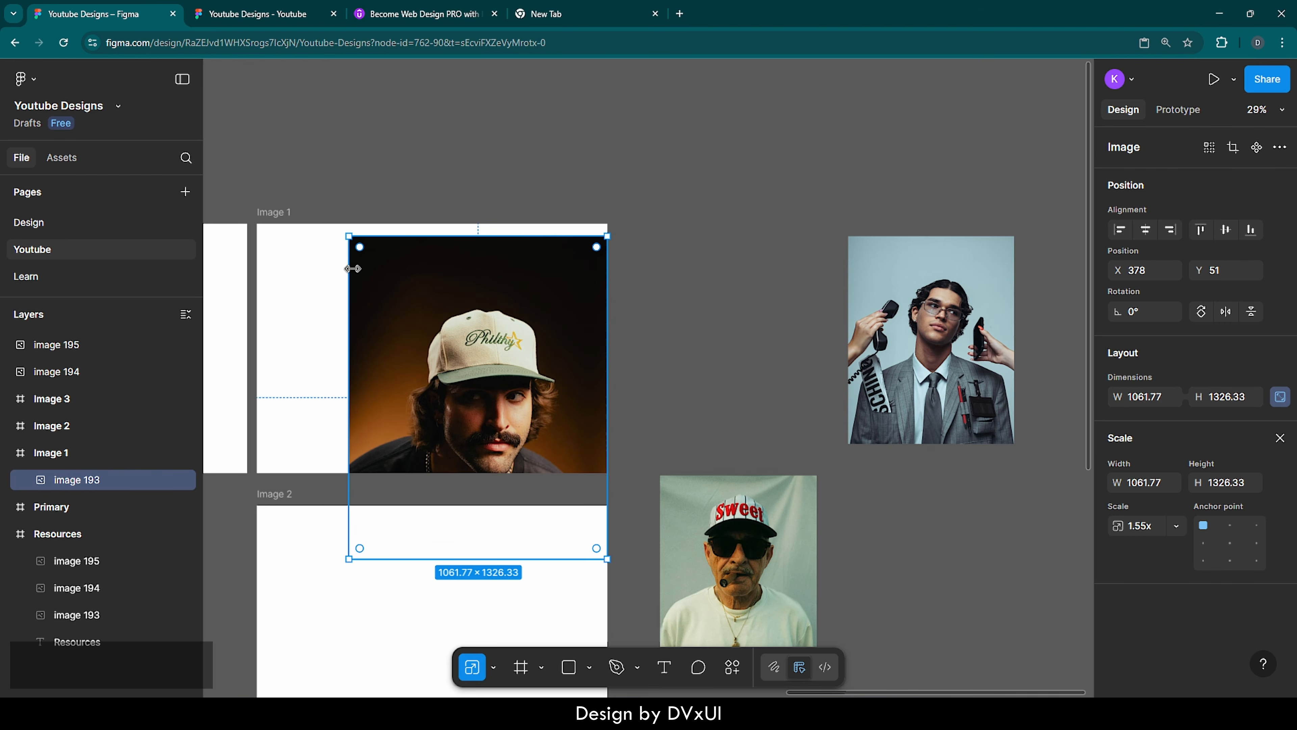
{"action": "left_click_drag", "start_coordinate": [349, 237], "coordinate": [254, 168]}
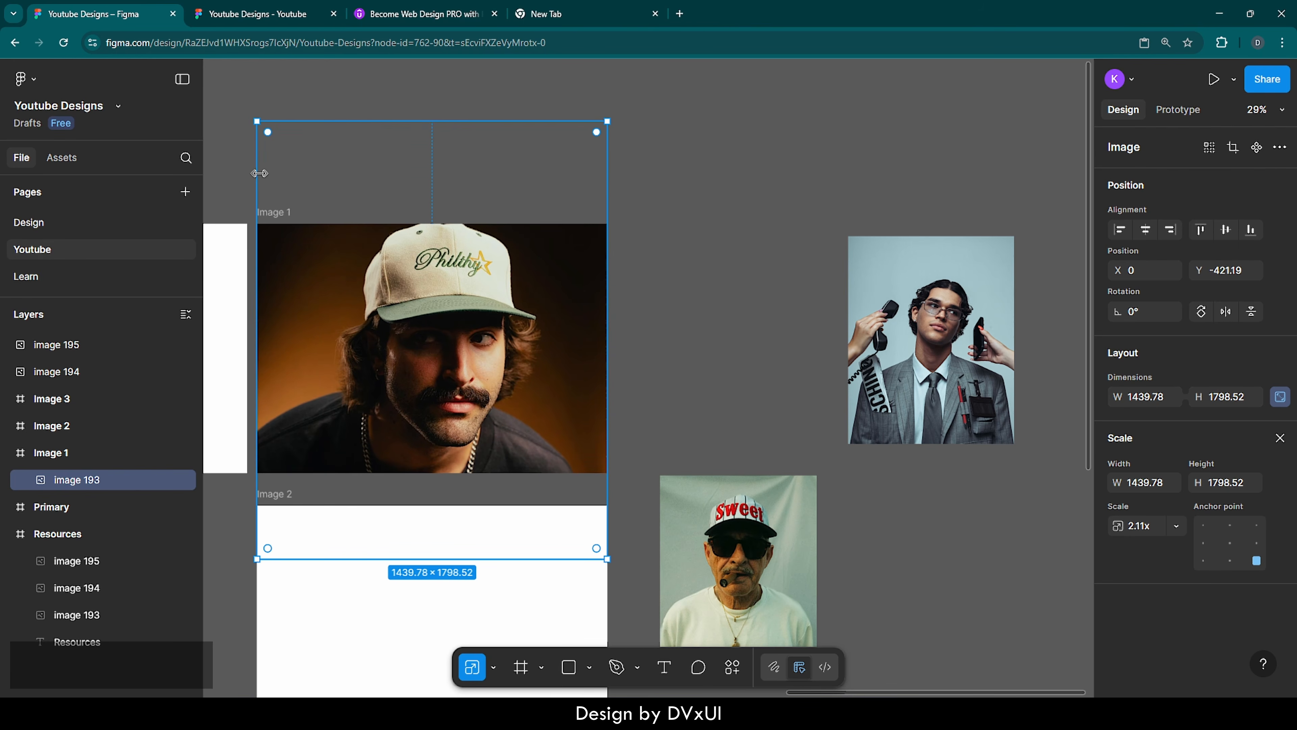
{"action": "key", "text": "shift+Down"}
{"action": "key", "text": "shift+Down"}
{"action": "key", "text": "shift+Down"}
{"action": "key", "text": "shift+Down"}
{"action": "key", "text": "shift+Down"}
{"action": "key", "text": "shift+Down"}
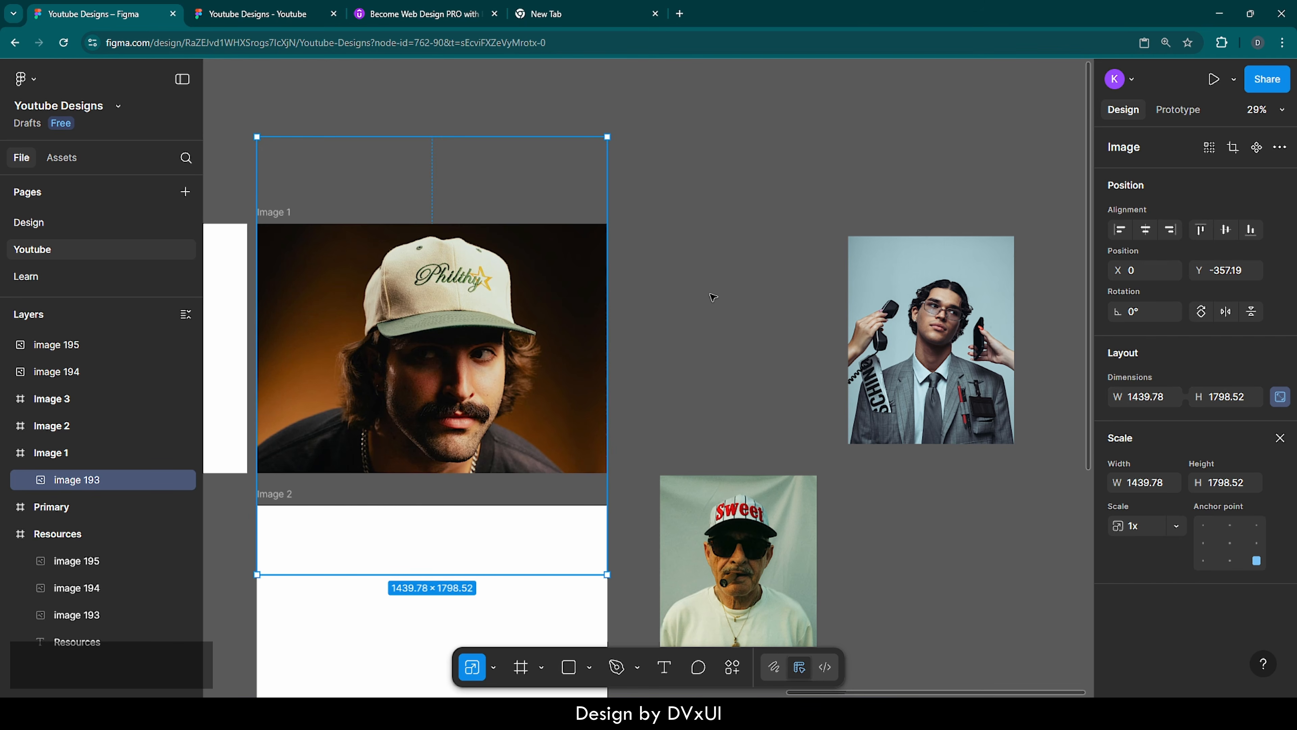
Cut the portrait of the man holding telephones from the canvas and paste it into the Image 2 frame
{"action": "left_click", "coordinate": [757, 290]}
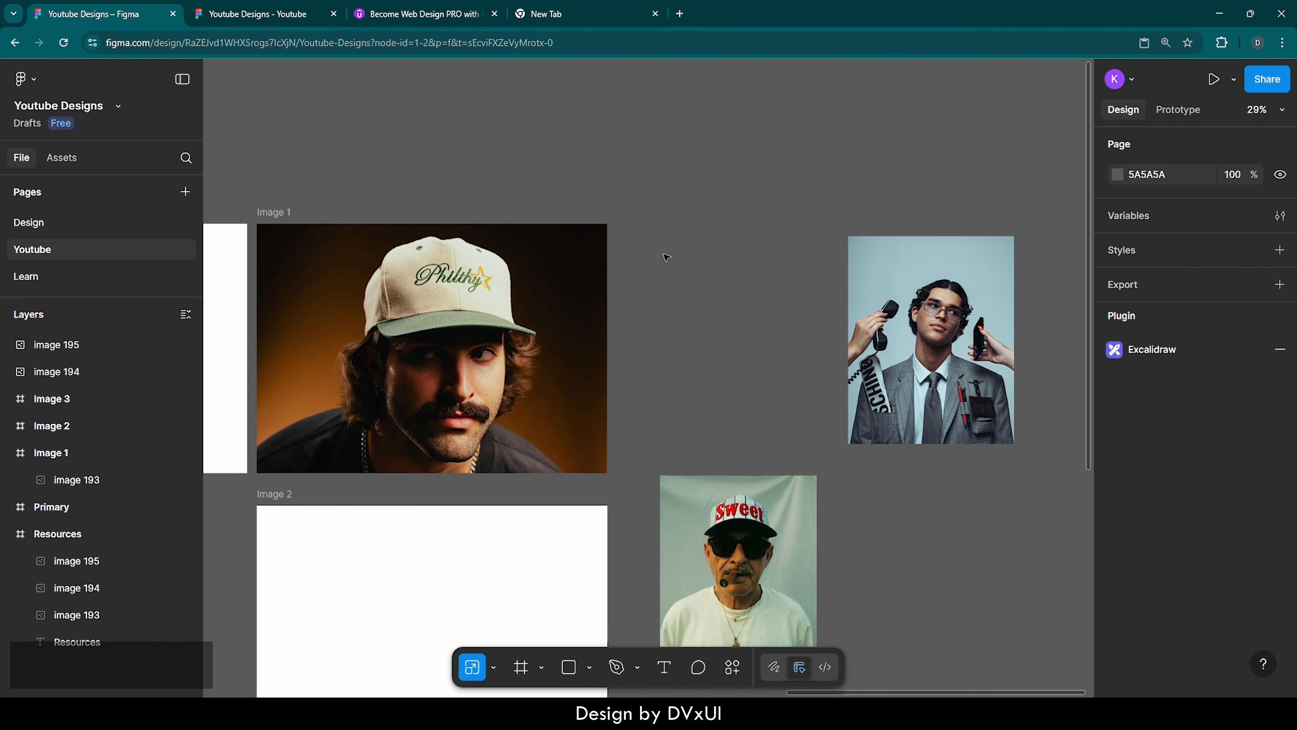
{"action": "scroll", "coordinate": [667, 257], "scroll_direction": "down", "scroll_amount": 5}
{"action": "left_click", "coordinate": [935, 171]}
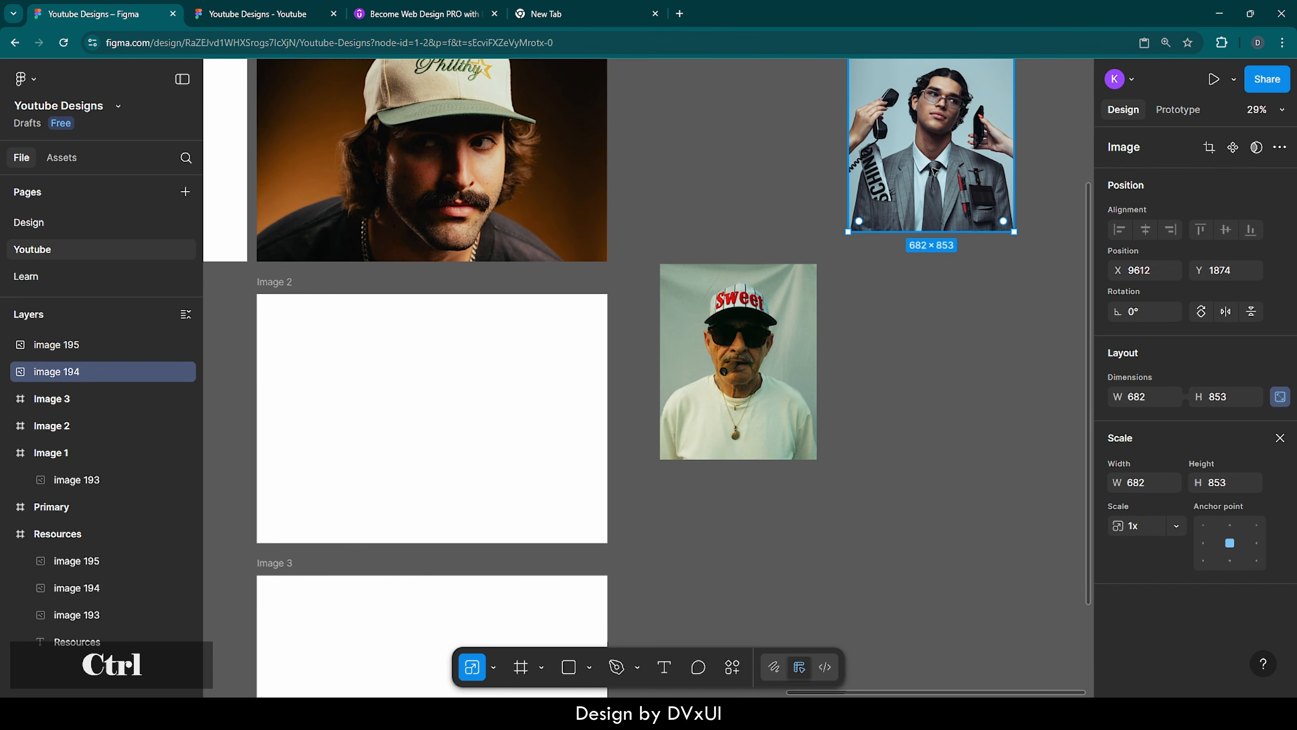
{"action": "key", "text": "ctrl+x"}
{"action": "left_click", "coordinate": [443, 392]}
{"action": "key", "text": "ctrl+v"}
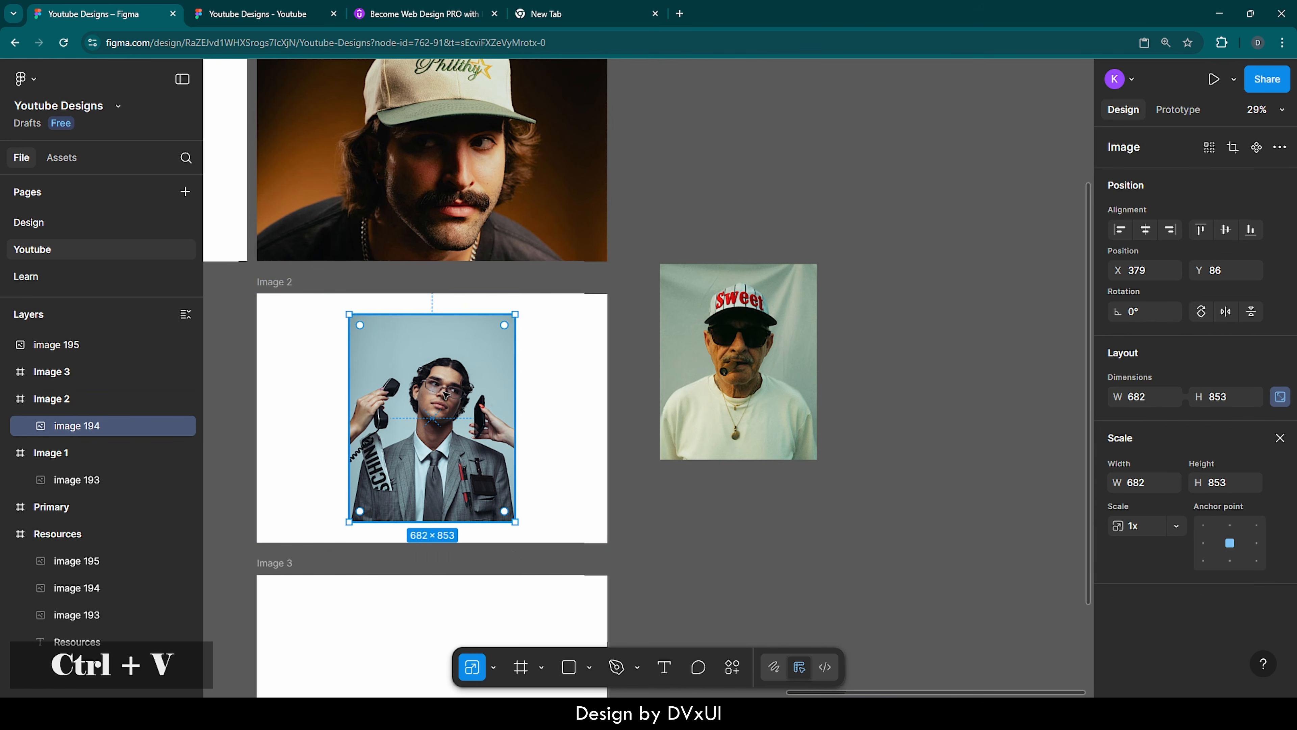
Scale the portrait in Image 2 to about 1647 × 2059 and center it horizontally in the frame
{"action": "left_click_drag", "start_coordinate": [515, 522], "coordinate": [609, 610]}
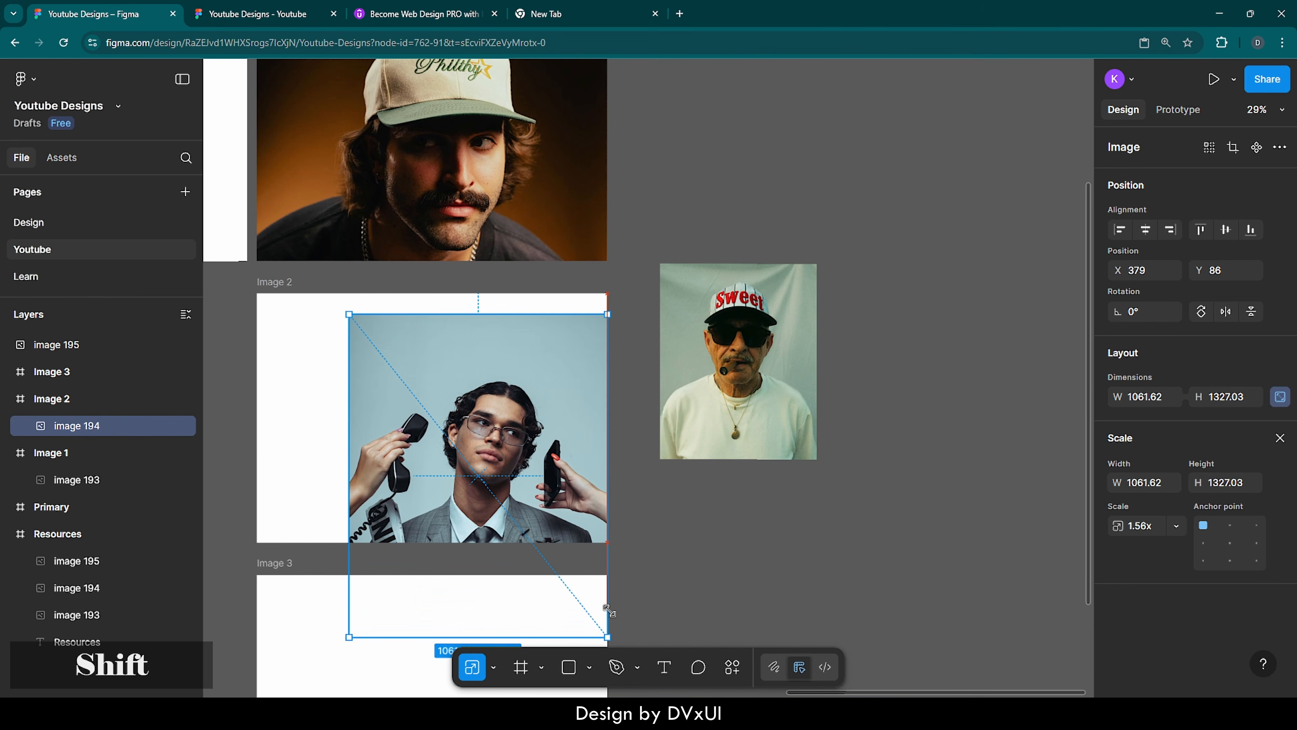
{"action": "left_click_drag", "start_coordinate": [349, 314], "coordinate": [254, 210]}
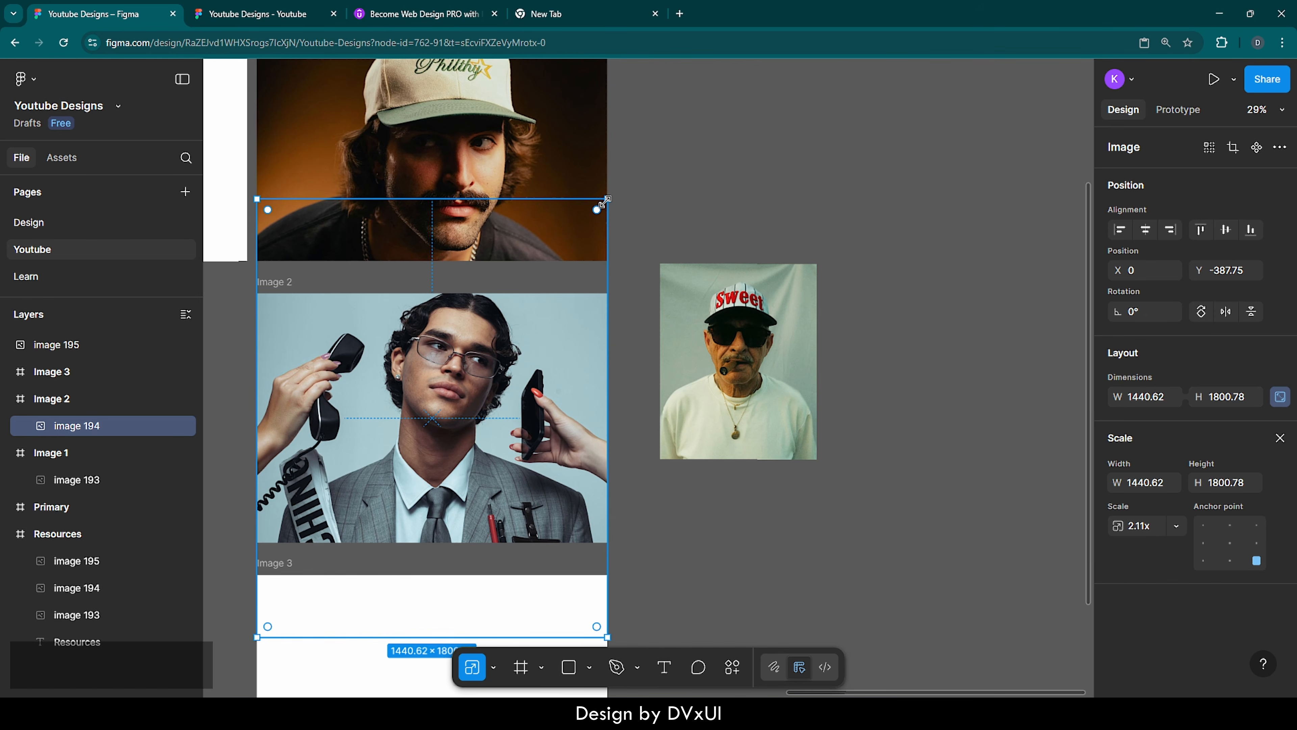
{"action": "left_click_drag", "start_coordinate": [605, 201], "coordinate": [657, 137]}
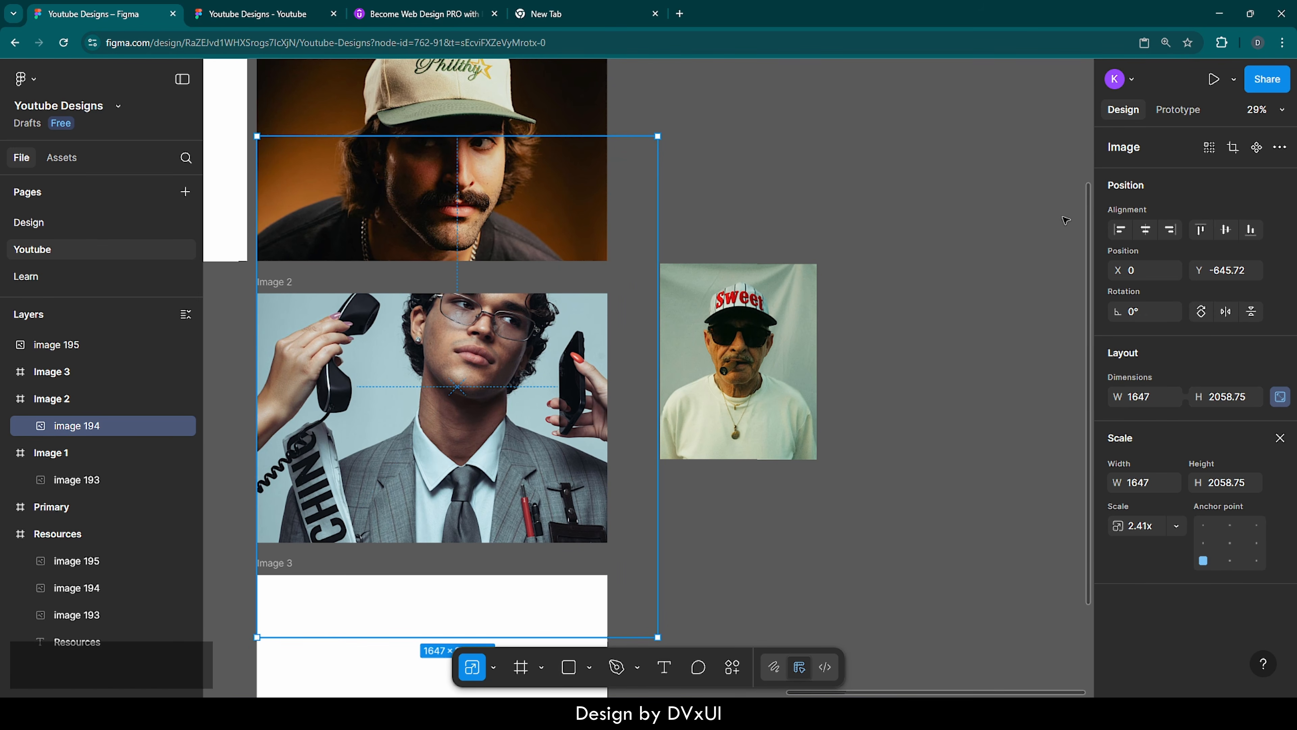
{"action": "left_click", "coordinate": [1147, 230]}
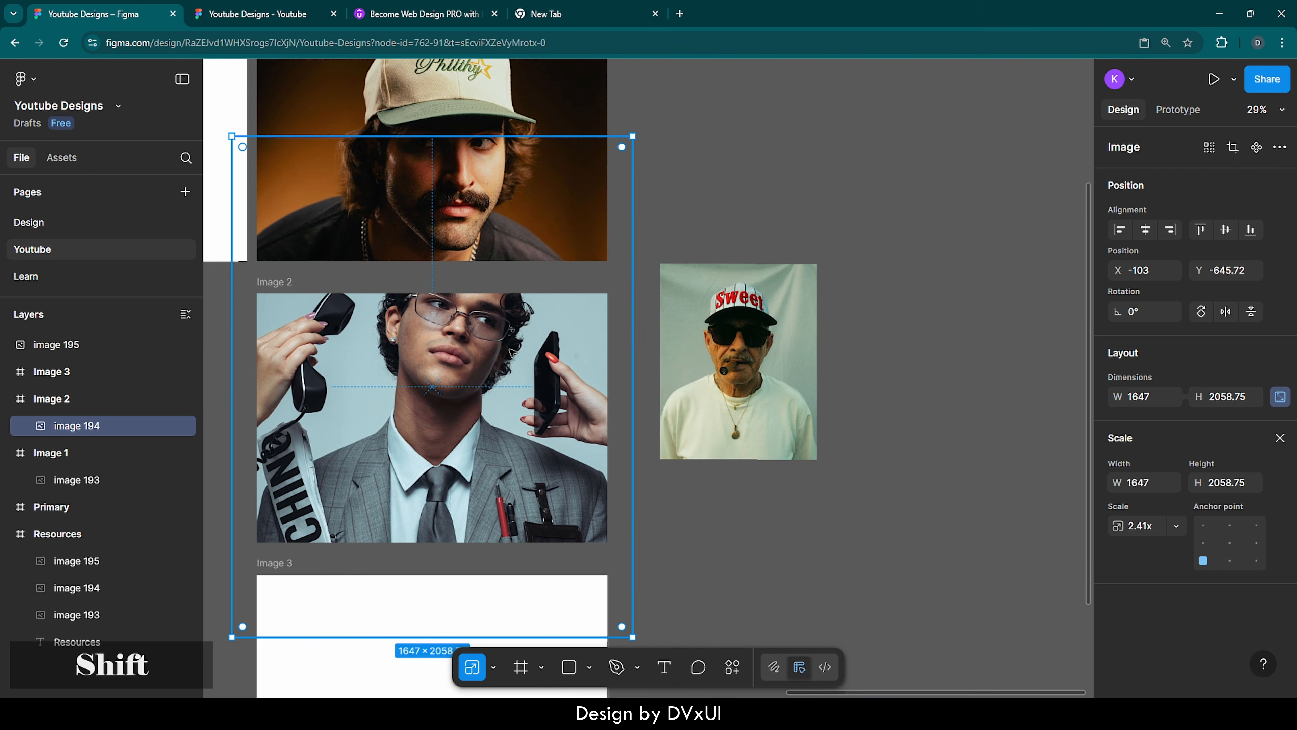
Nudge the portrait in Image 2 down to Y about -398 so the man's whole head is inside the frame
{"action": "key", "text": "shift+Down"}
{"action": "key", "text": "shift+Down"}
{"action": "key", "text": "shift+Down"}
{"action": "key", "text": "shift+Down"}
{"action": "key", "text": "shift+Down"}
{"action": "key", "text": "shift+Down"}
{"action": "key", "text": "shift+Down"}
{"action": "key", "text": "shift+Down"}
{"action": "key", "text": "shift+Down"}
{"action": "key", "text": "shift+Down"}
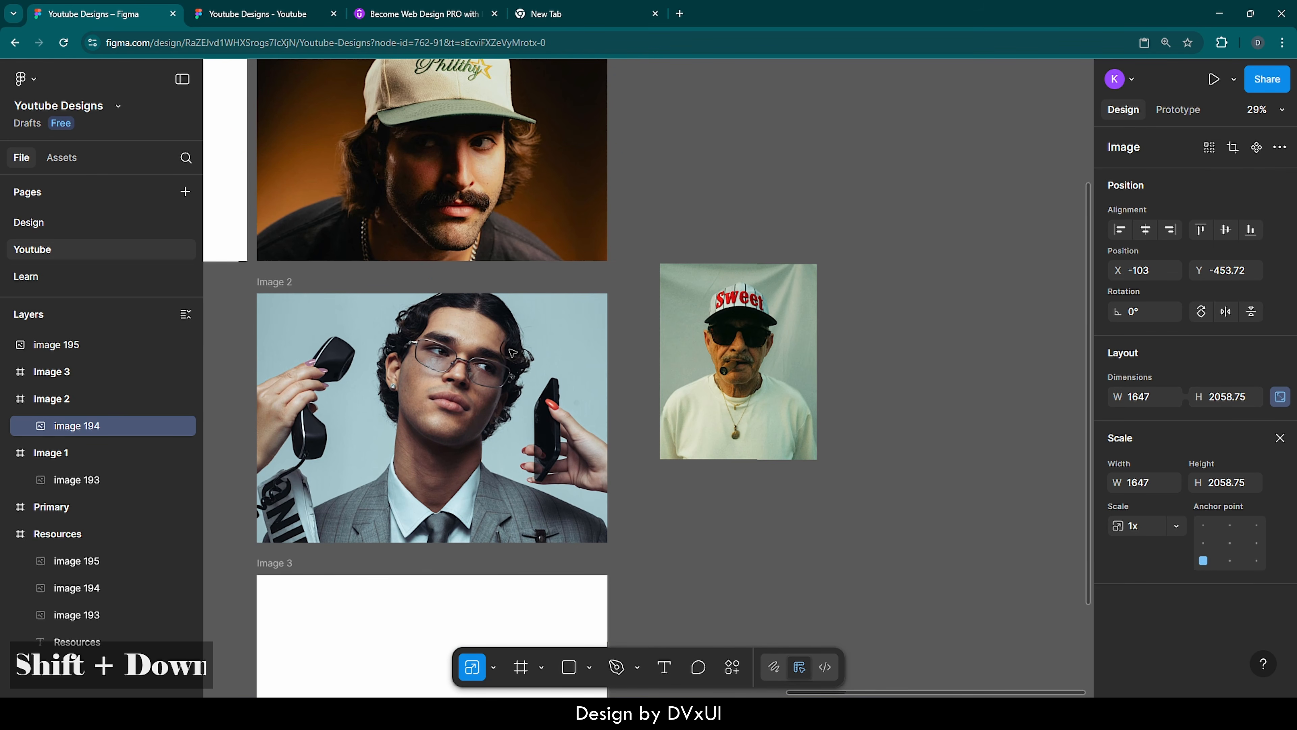
{"action": "key", "text": "shift+Down"}
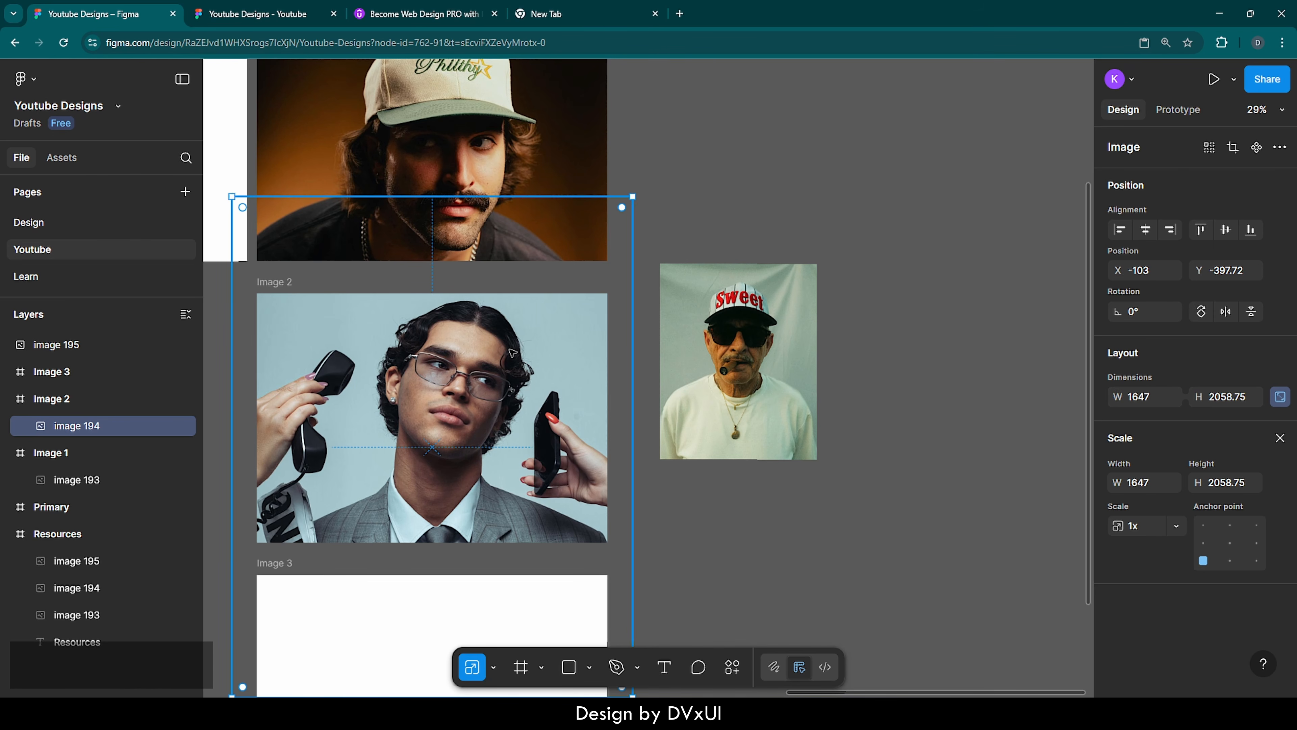
Cut the portrait of the man in the Sweet cap from the canvas and paste it into the Image 3 frame
{"action": "left_click", "coordinate": [792, 315]}
{"action": "key", "text": "ctrl+x"}
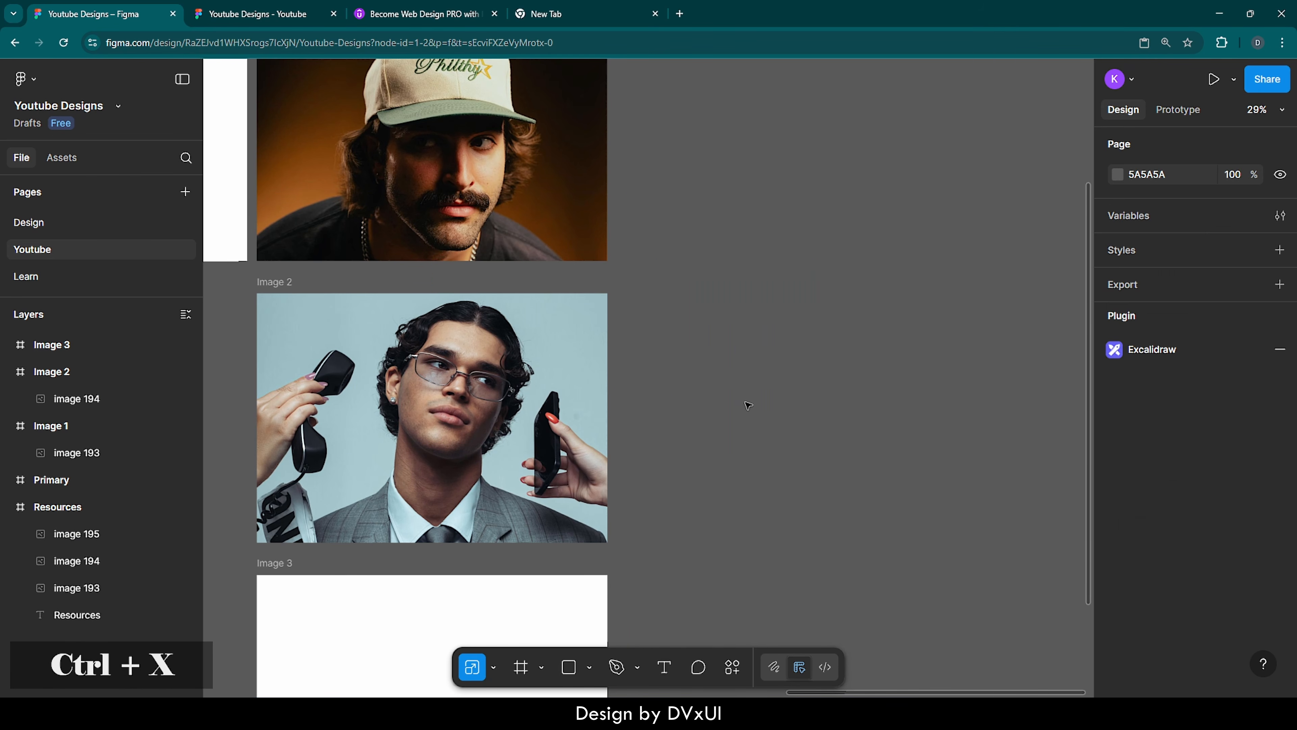
{"action": "scroll", "coordinate": [748, 405], "scroll_direction": "down", "scroll_amount": 4}
{"action": "left_click", "coordinate": [386, 465]}
{"action": "key", "text": "ctrl+v"}
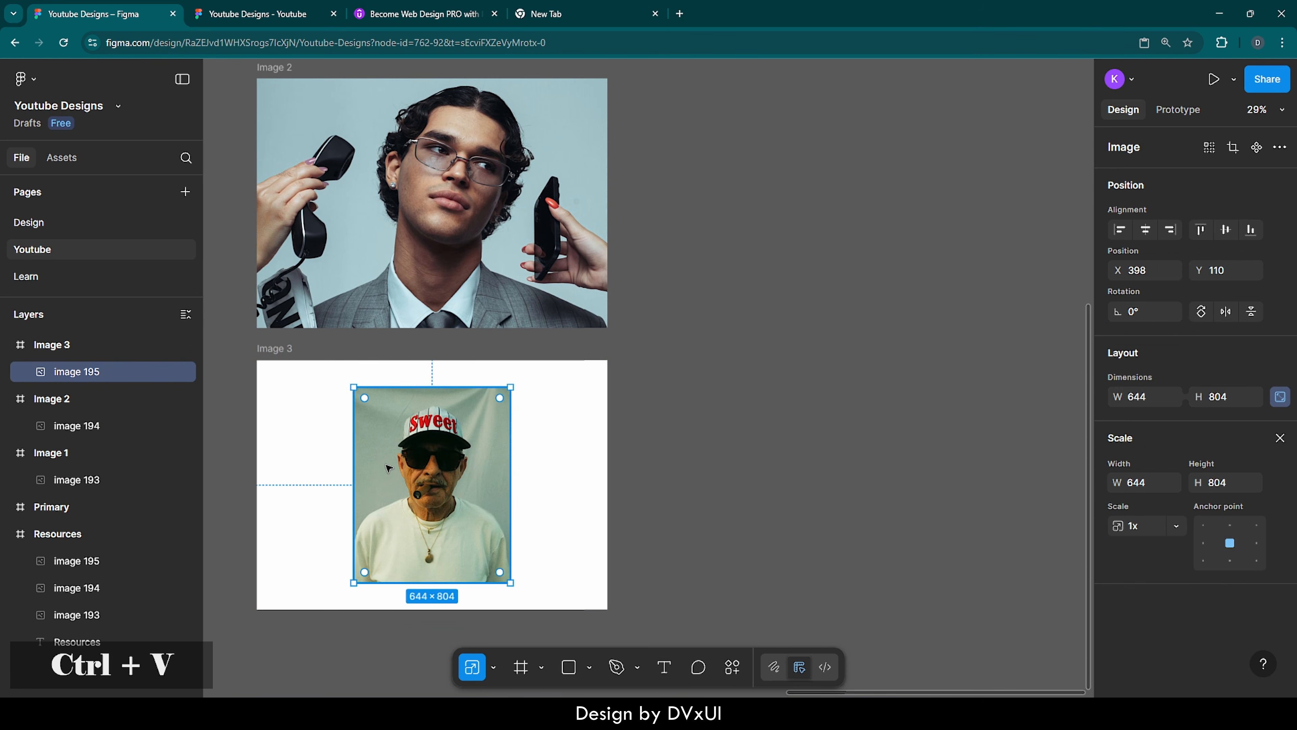
Scale the portrait in Image 3 to about 1439 × 1798 to span the frame's width, and nudge it down until the whole cap fits
{"action": "left_click_drag", "start_coordinate": [510, 583], "coordinate": [604, 659]}
{"action": "left_click_drag", "start_coordinate": [354, 387], "coordinate": [256, 295]}
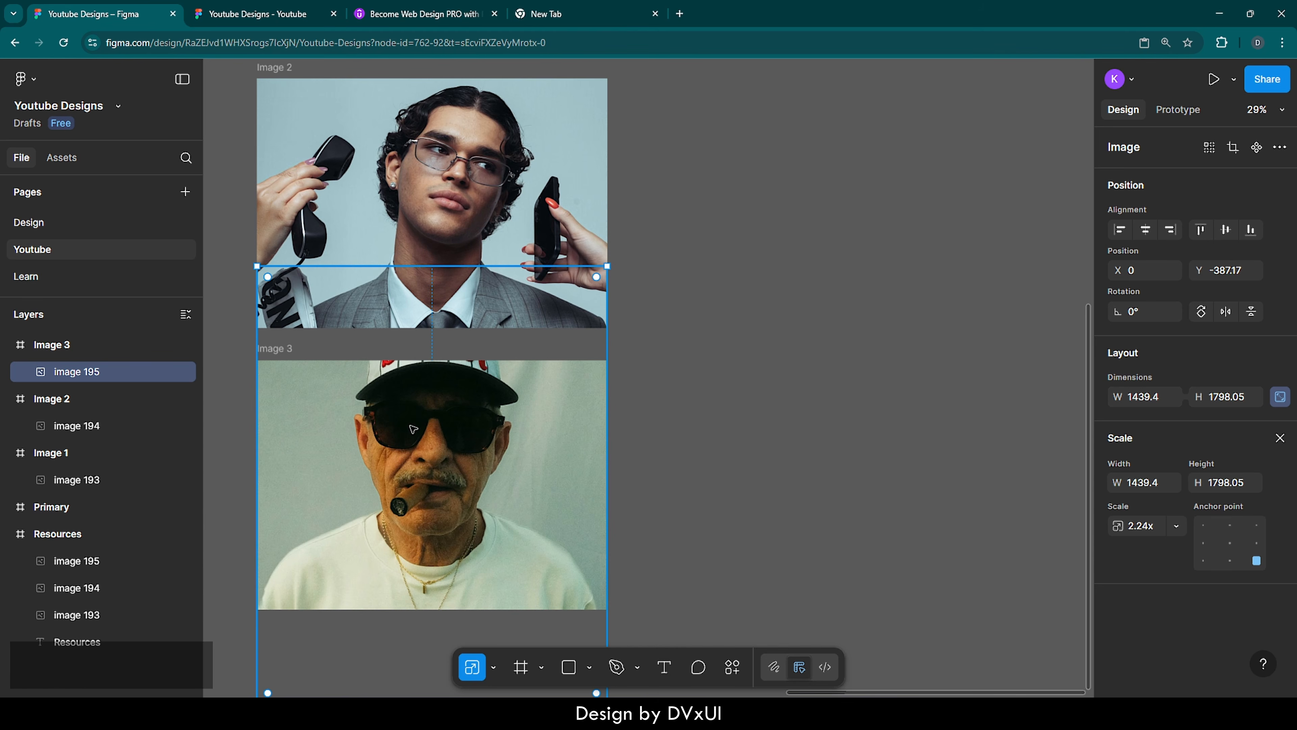
{"action": "key", "text": "shift+Down"}
{"action": "key", "text": "shift+Down"}
{"action": "key", "text": "shift+Down"}
{"action": "key", "text": "shift+Down"}
{"action": "key", "text": "shift+Down"}
{"action": "key", "text": "shift+Down"}
{"action": "key", "text": "shift+Down"}
{"action": "key", "text": "shift+Down"}
{"action": "key", "text": "shift+Down"}
{"action": "key", "text": "shift+Down"}
{"action": "key", "text": "shift+Down"}
{"action": "key", "text": "shift+Down"}
{"action": "key", "text": "shift+Down"}
{"action": "key", "text": "shift+Down"}
{"action": "key", "text": "shift+Down"}
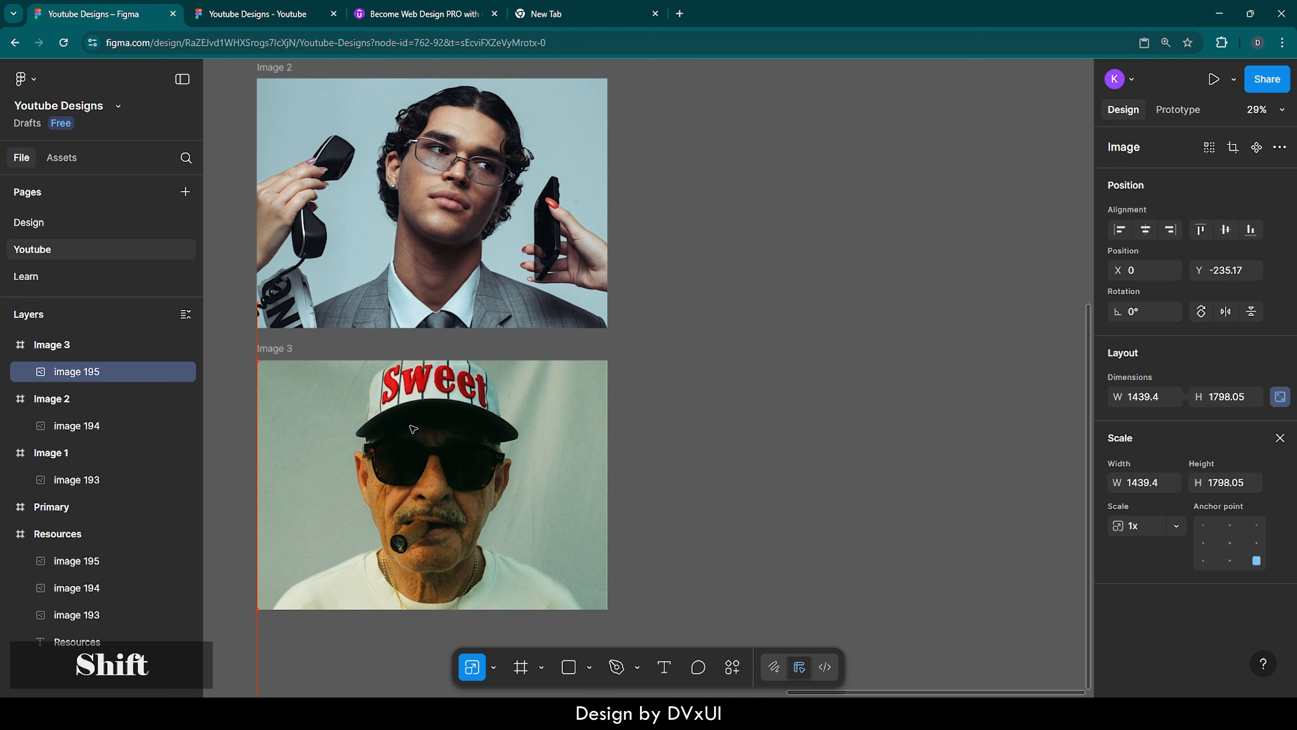
{"action": "key", "text": "shift+Down"}
{"action": "key", "text": "shift+Down"}
{"action": "key", "text": "shift+Down"}
{"action": "key", "text": "shift+Down"}
{"action": "key", "text": "shift+Down"}
{"action": "left_click", "coordinate": [676, 446]}
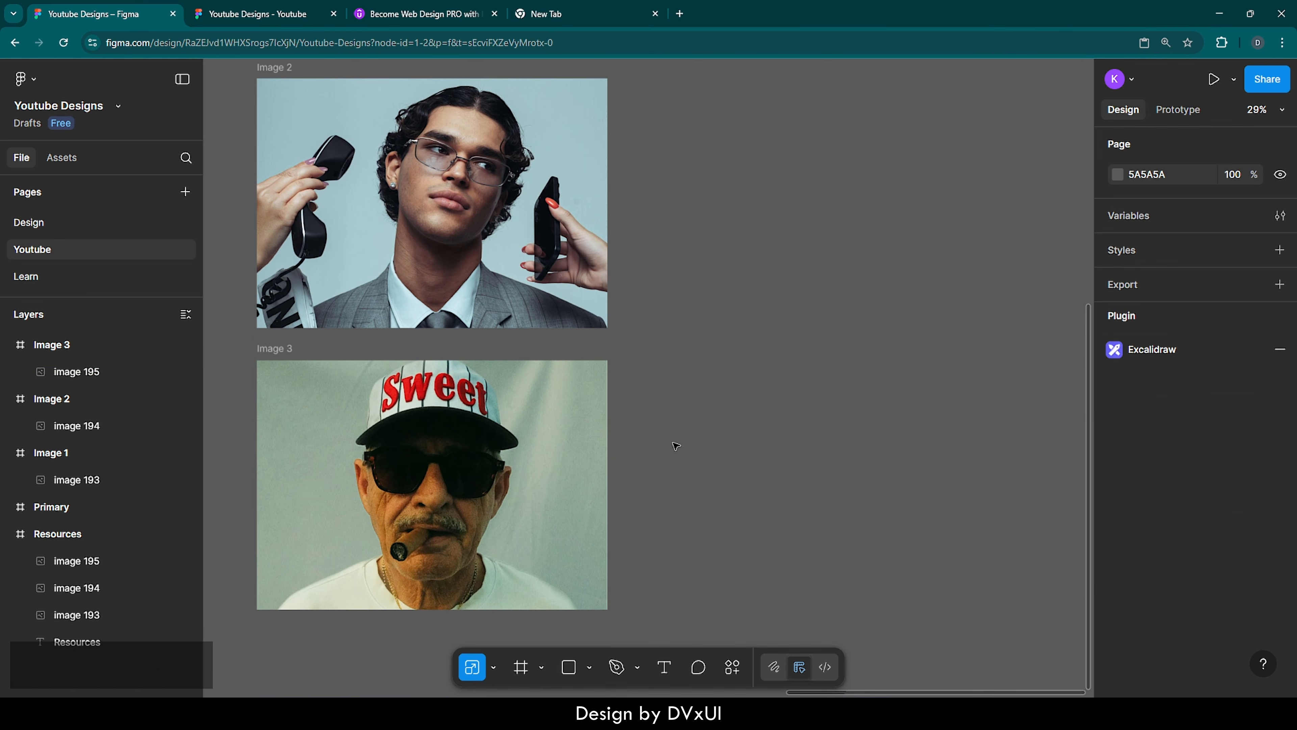
Wrap the Image 1, Image 2 and Image 3 frames together in a vertical auto layout frame
{"action": "scroll", "coordinate": [676, 446], "scroll_direction": "down", "scroll_amount": 3}
{"action": "scroll", "coordinate": [676, 446], "scroll_direction": "up", "scroll_amount": 1}
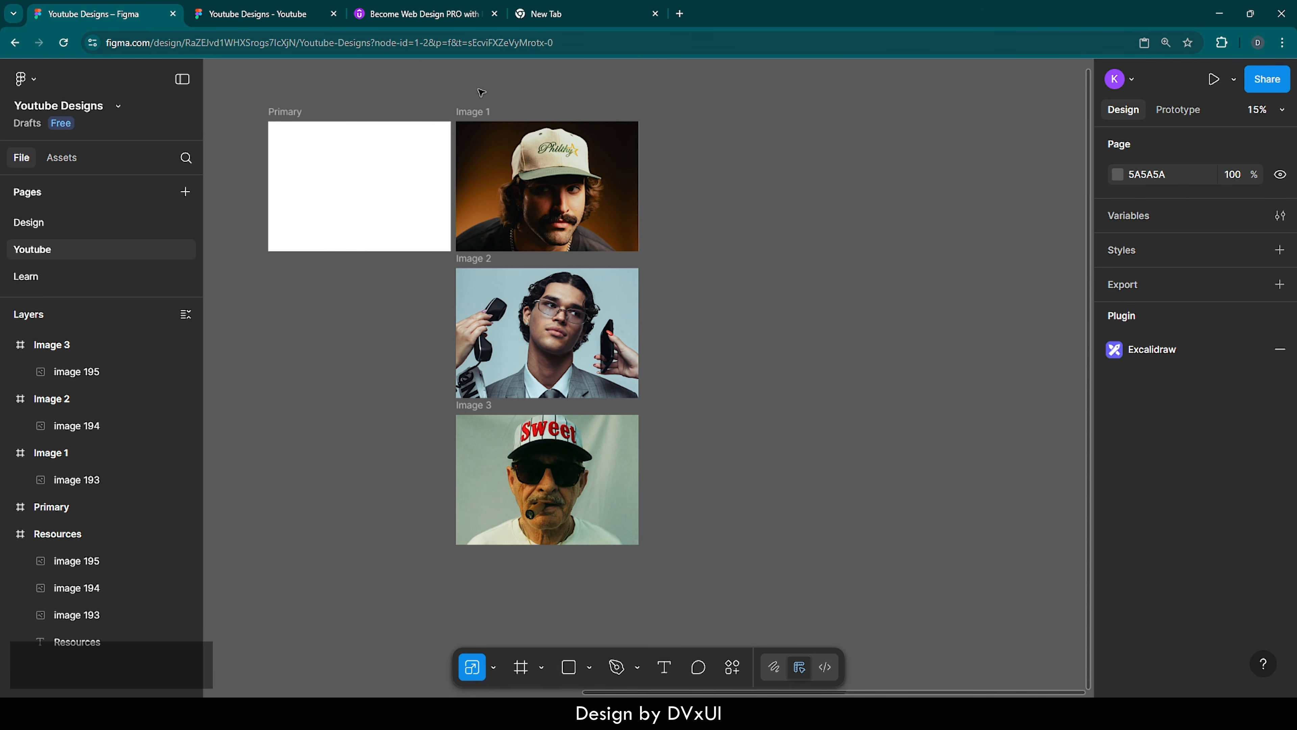
{"action": "left_click_drag", "start_coordinate": [458, 90], "coordinate": [636, 573]}
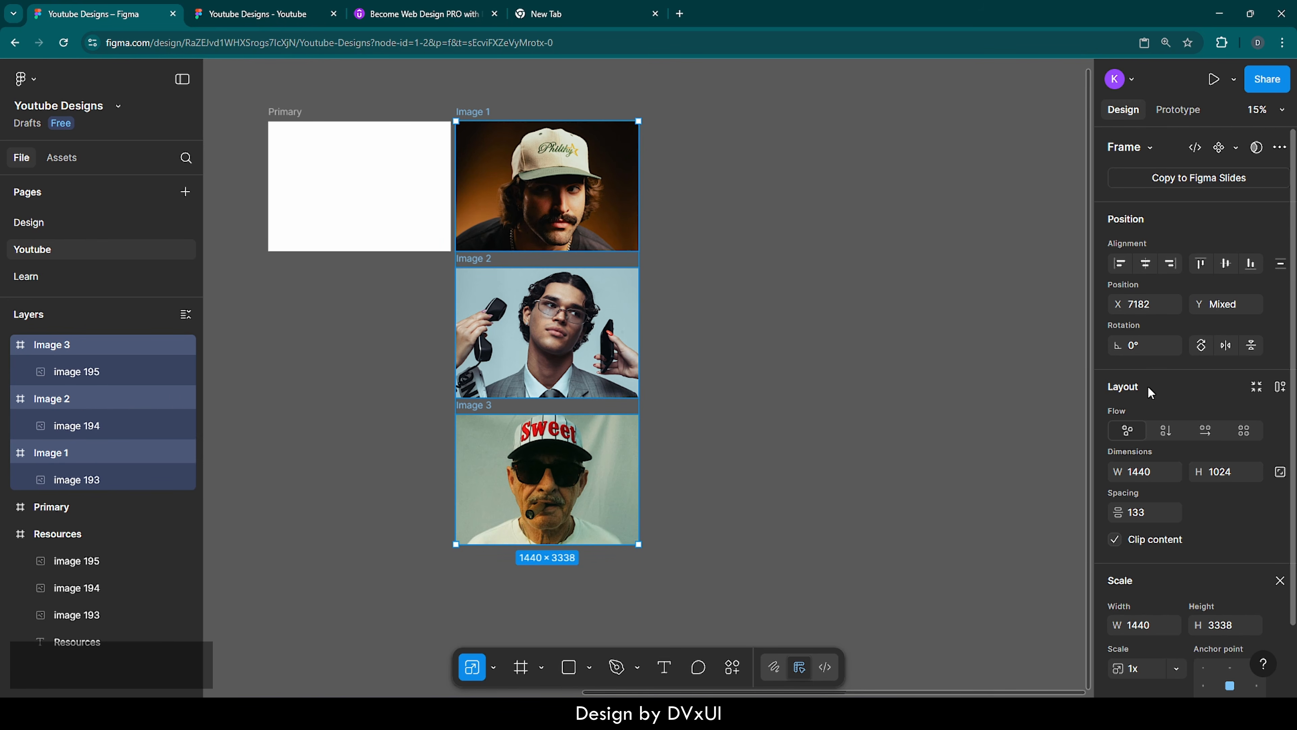
{"action": "left_click", "coordinate": [1280, 389]}
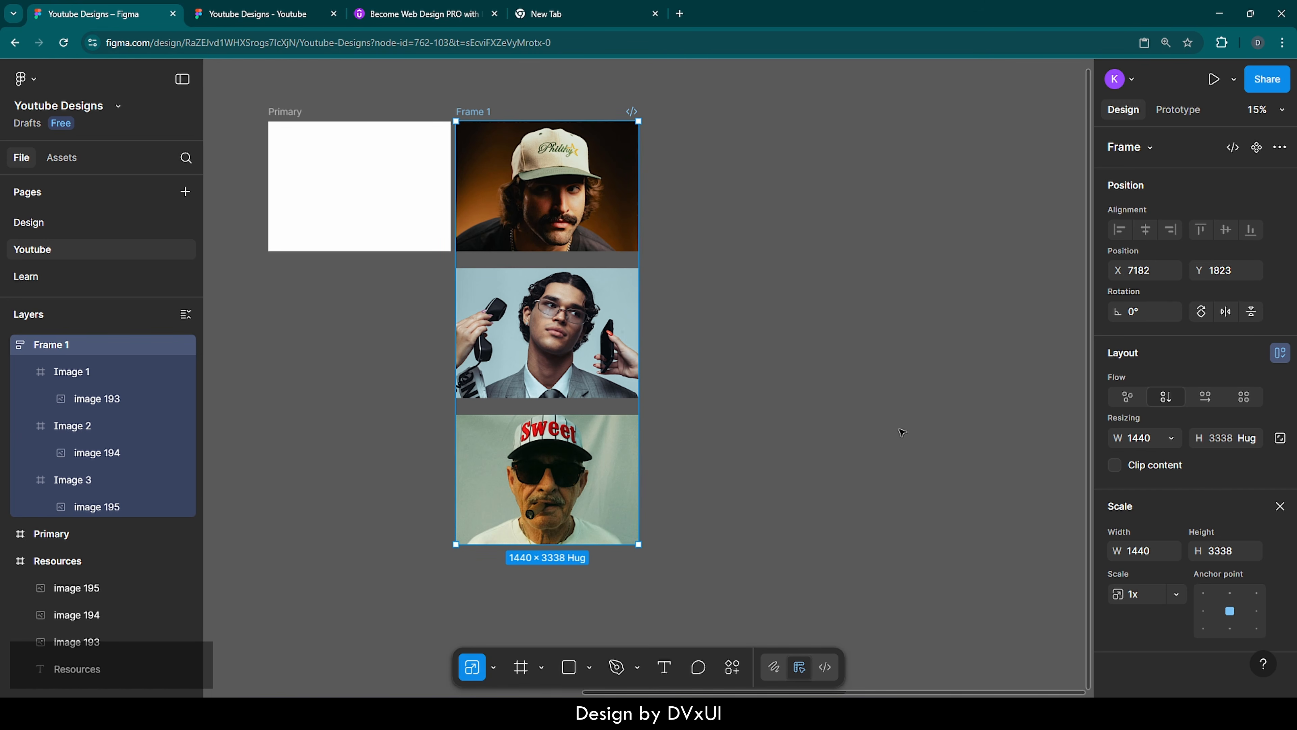
{"action": "left_click", "coordinate": [1279, 506]}
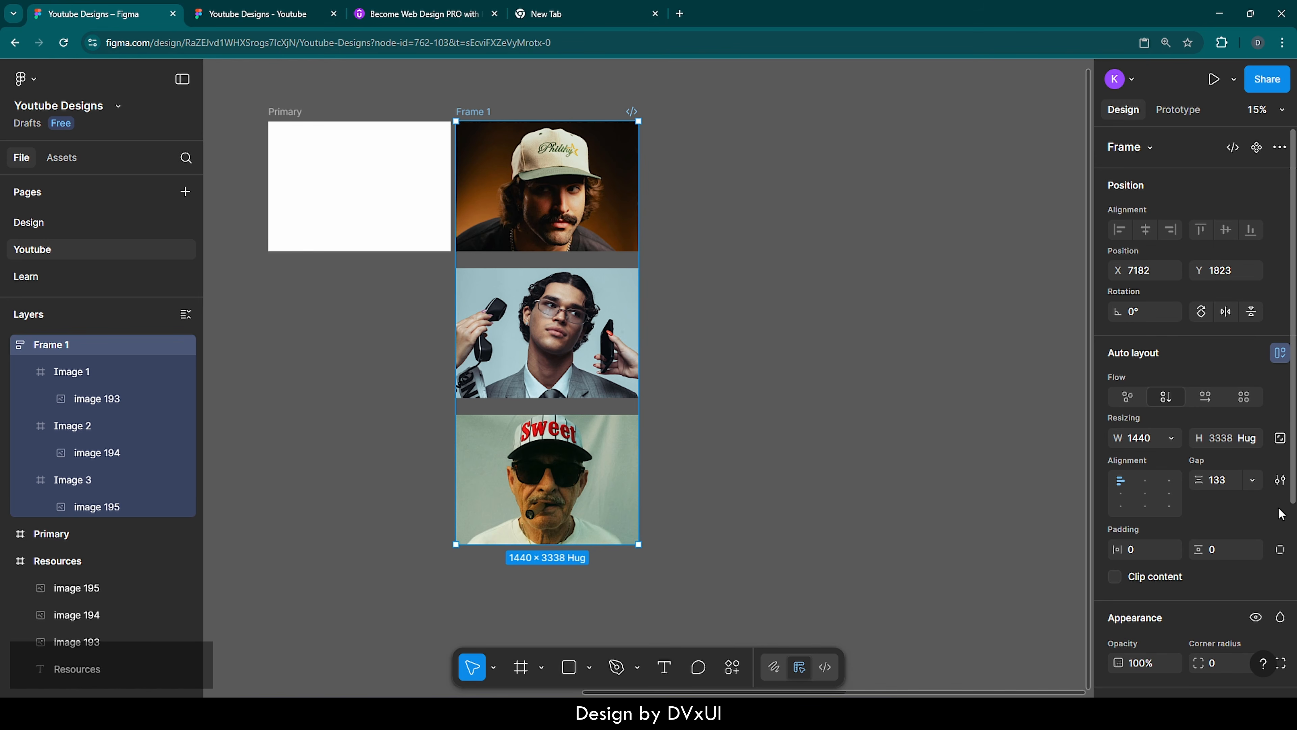
Set the auto layout gap between the three image frames to 0
{"action": "left_click", "coordinate": [1214, 486]}
{"action": "type", "text": "0"}
{"action": "key", "text": "Return"}
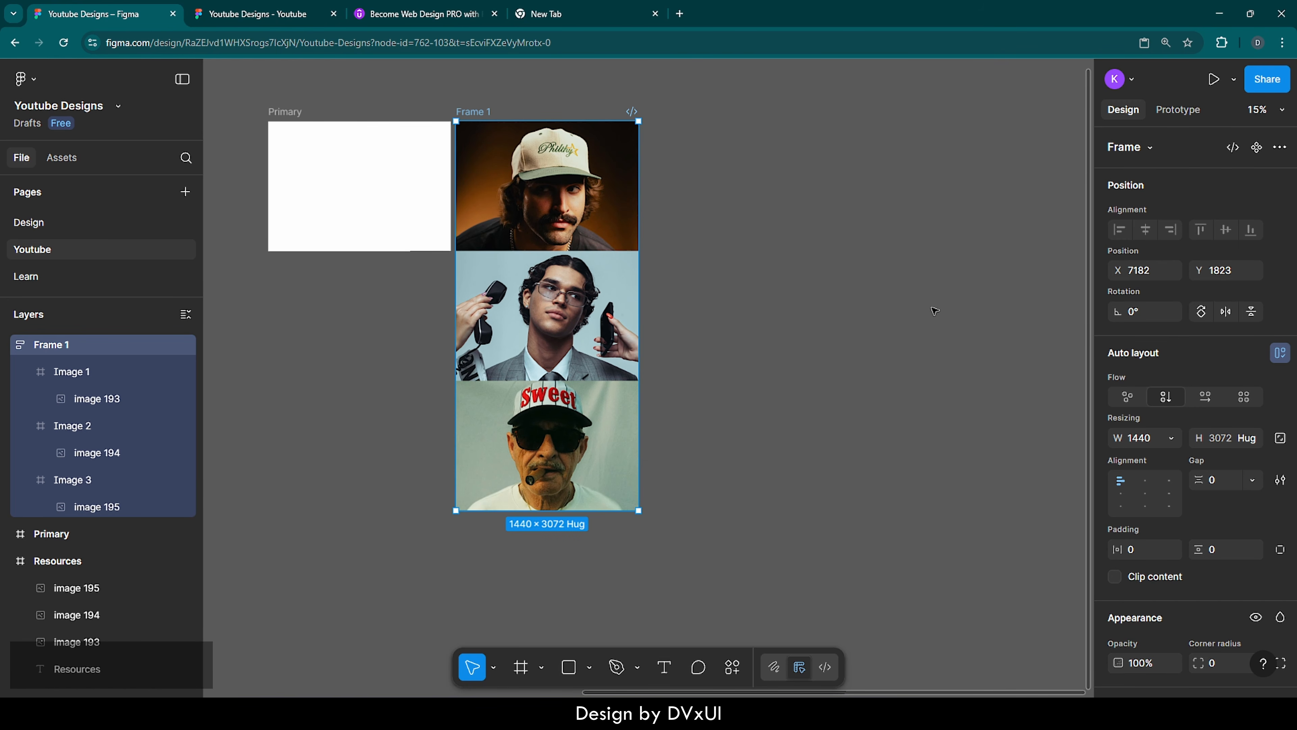
Rename the auto layout frame as Images and shift it away from the Primary frame to X 7275
{"action": "double_click", "coordinate": [484, 111]}
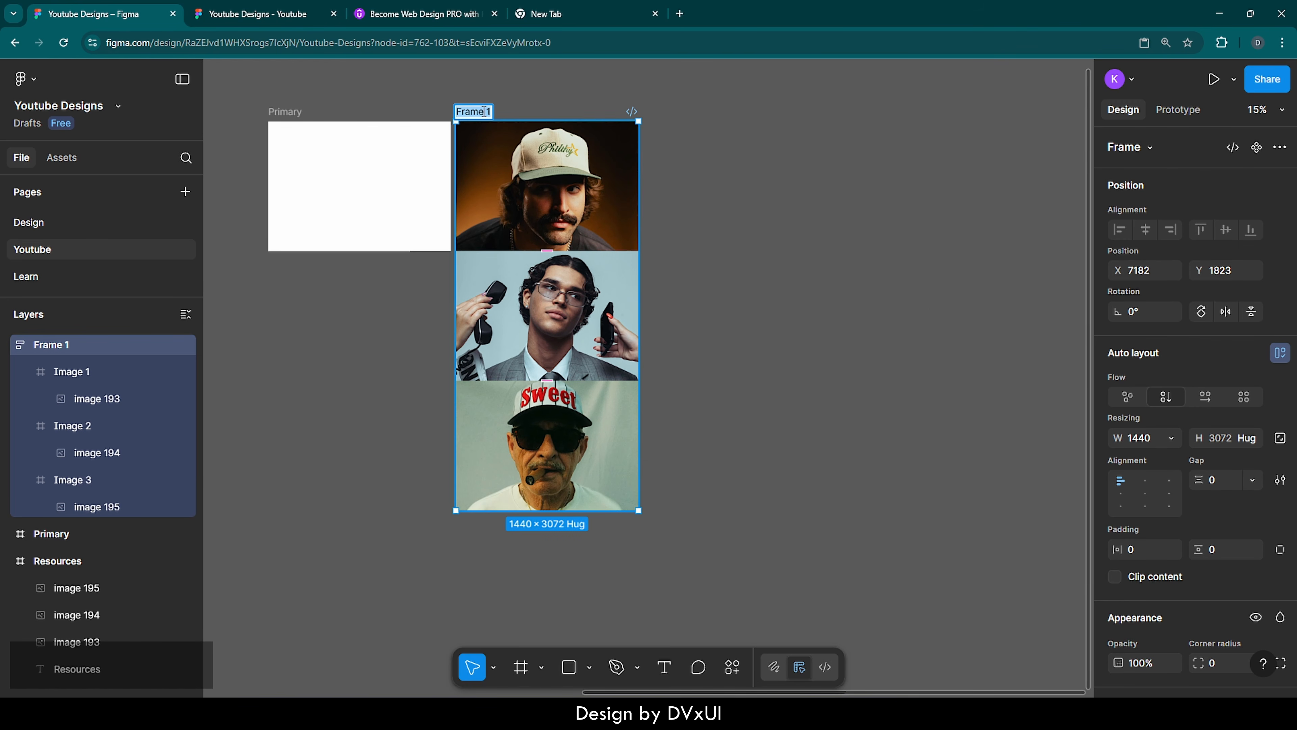
{"action": "type", "text": "Im"}
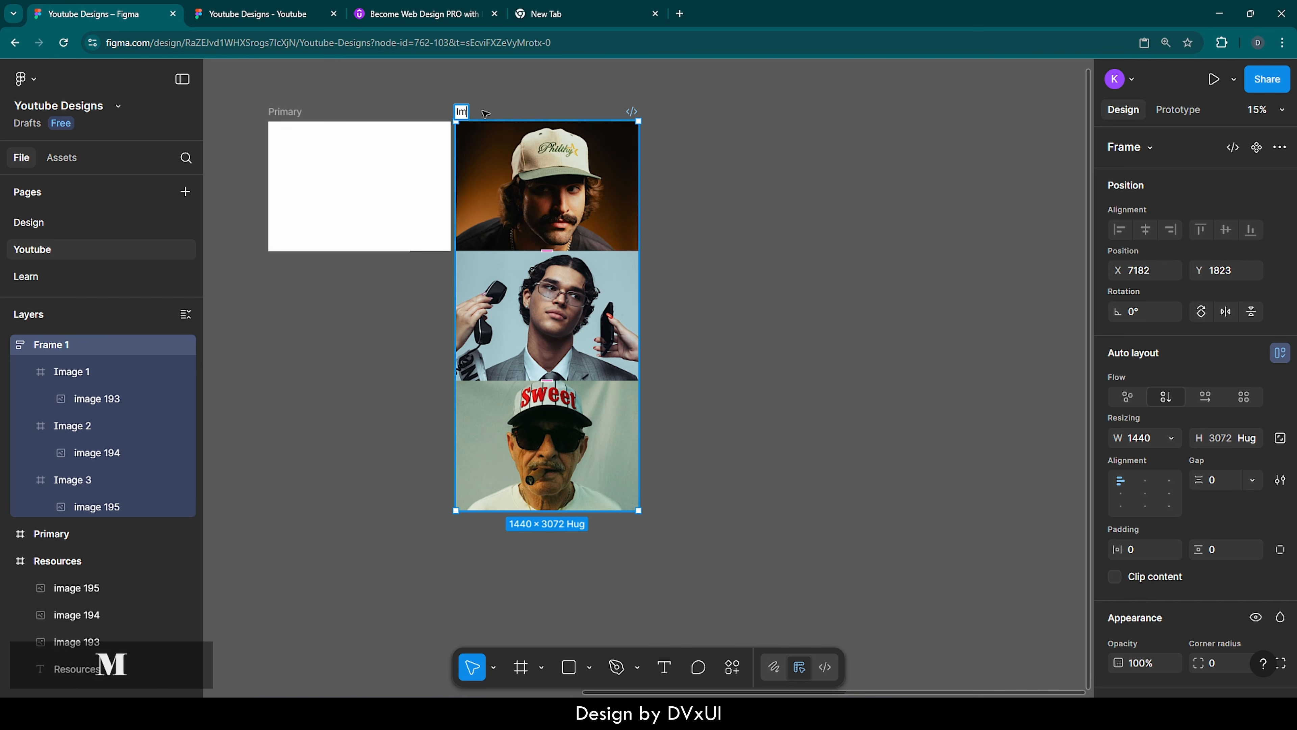
{"action": "type", "text": "ages"}
{"action": "key", "text": "Return"}
{"action": "key", "text": "Escape"}
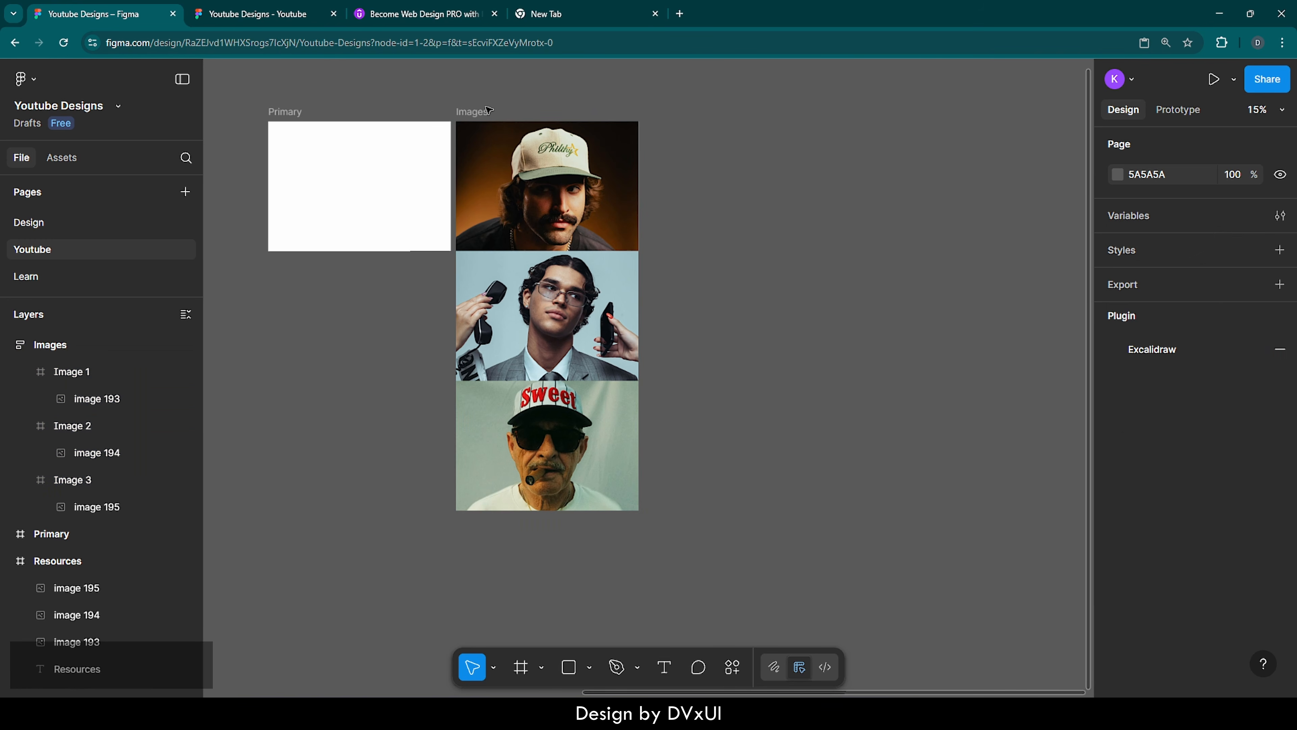
{"action": "left_click_drag", "start_coordinate": [483, 113], "coordinate": [495, 113]}
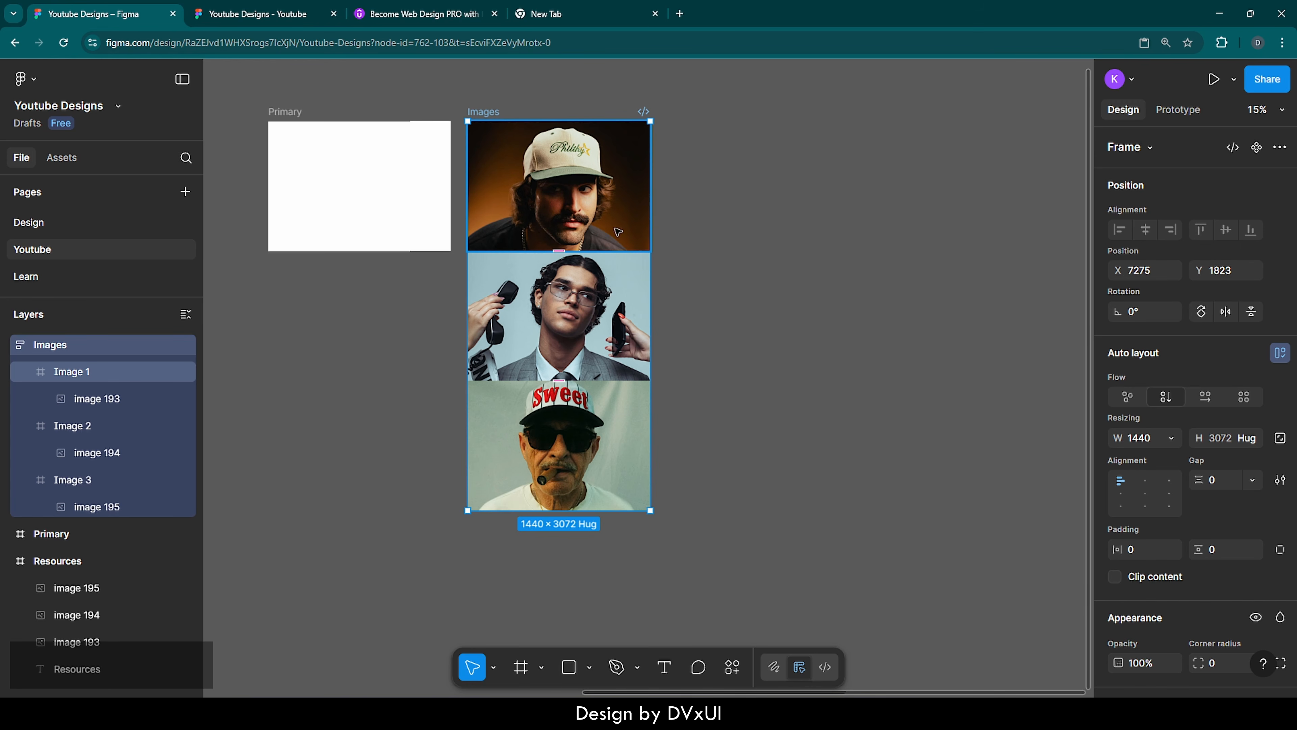
Paste a copy of the Primary frame and place it beside the Images frame at X 8899, Y 1823, with top edges aligned
{"action": "scroll", "coordinate": [770, 210], "scroll_direction": "right", "scroll_amount": 2}
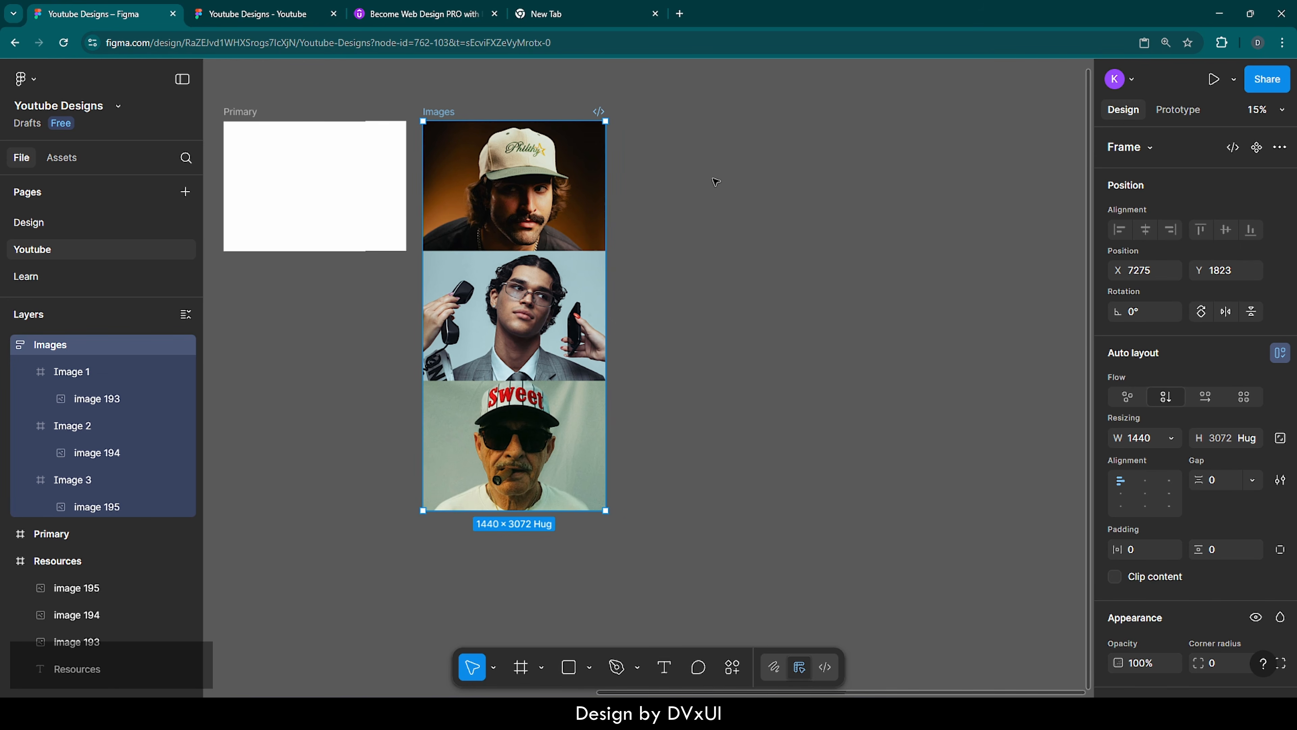
{"action": "key", "text": "f"}
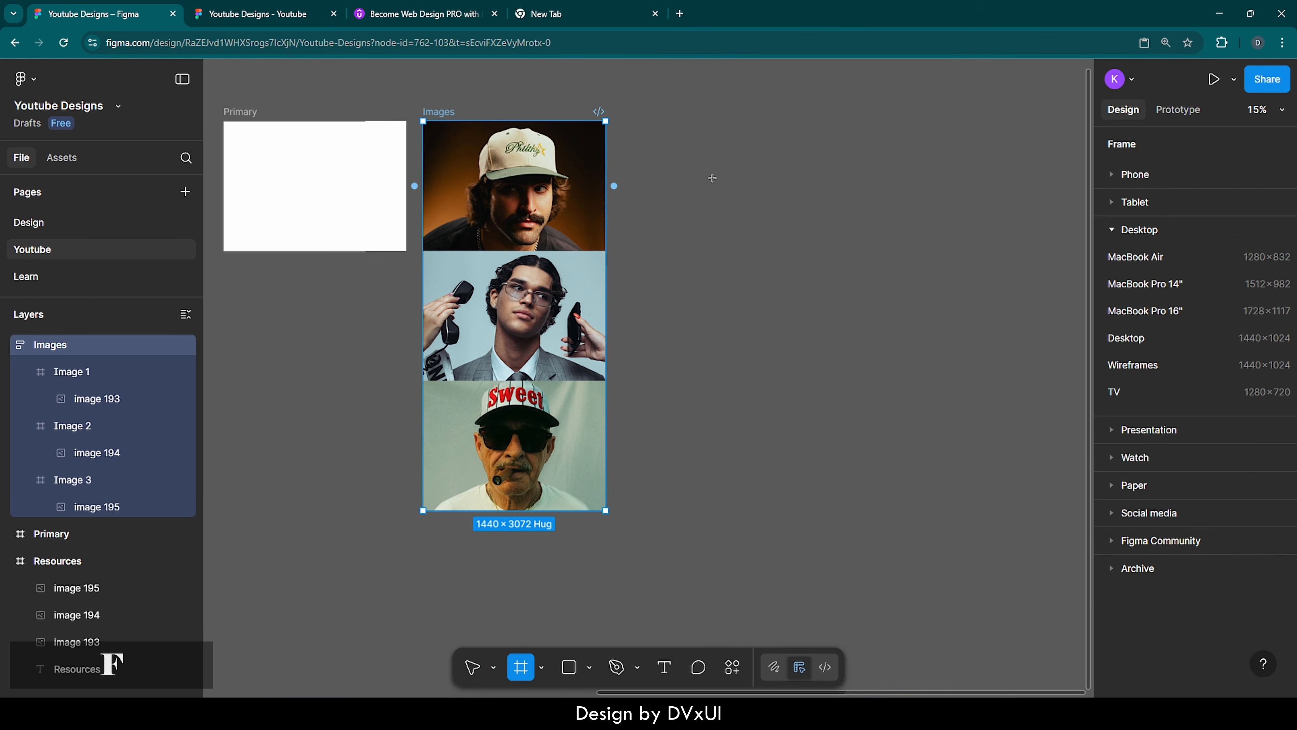
{"action": "key", "text": "ctrl+v"}
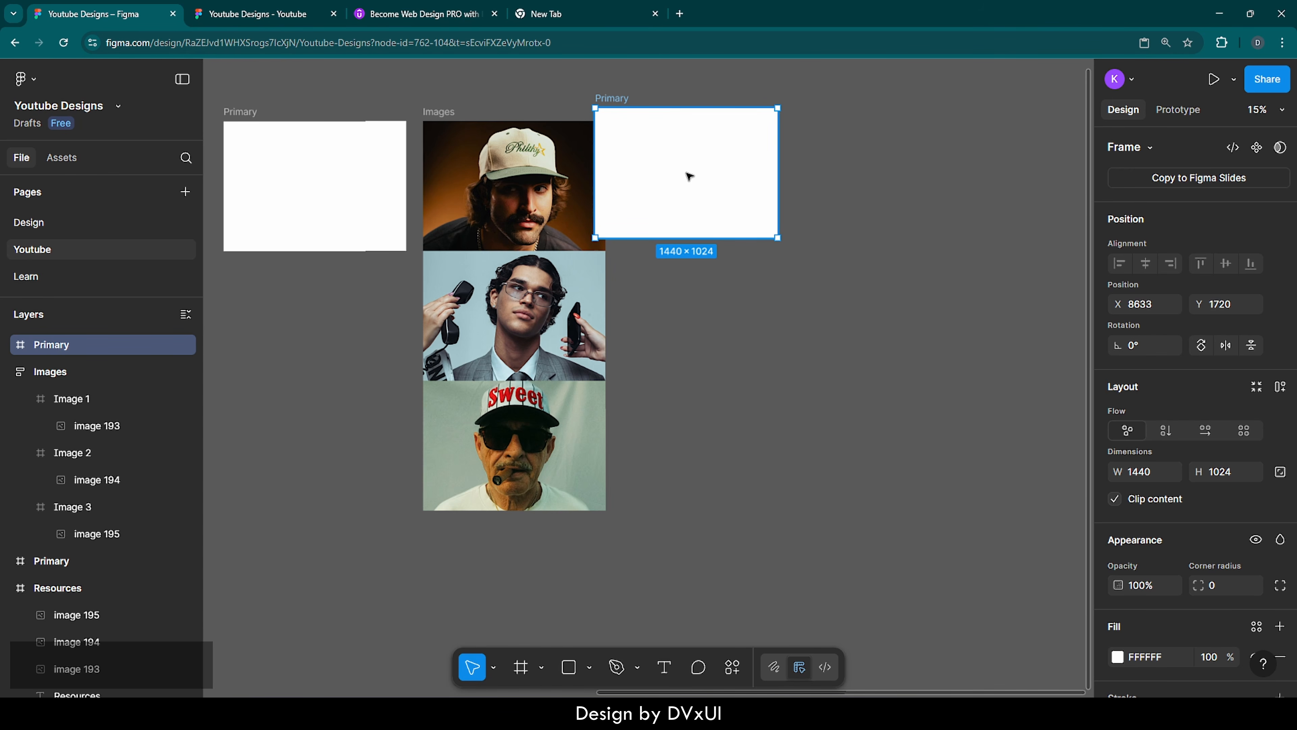
{"action": "left_click_drag", "start_coordinate": [675, 147], "coordinate": [711, 160]}
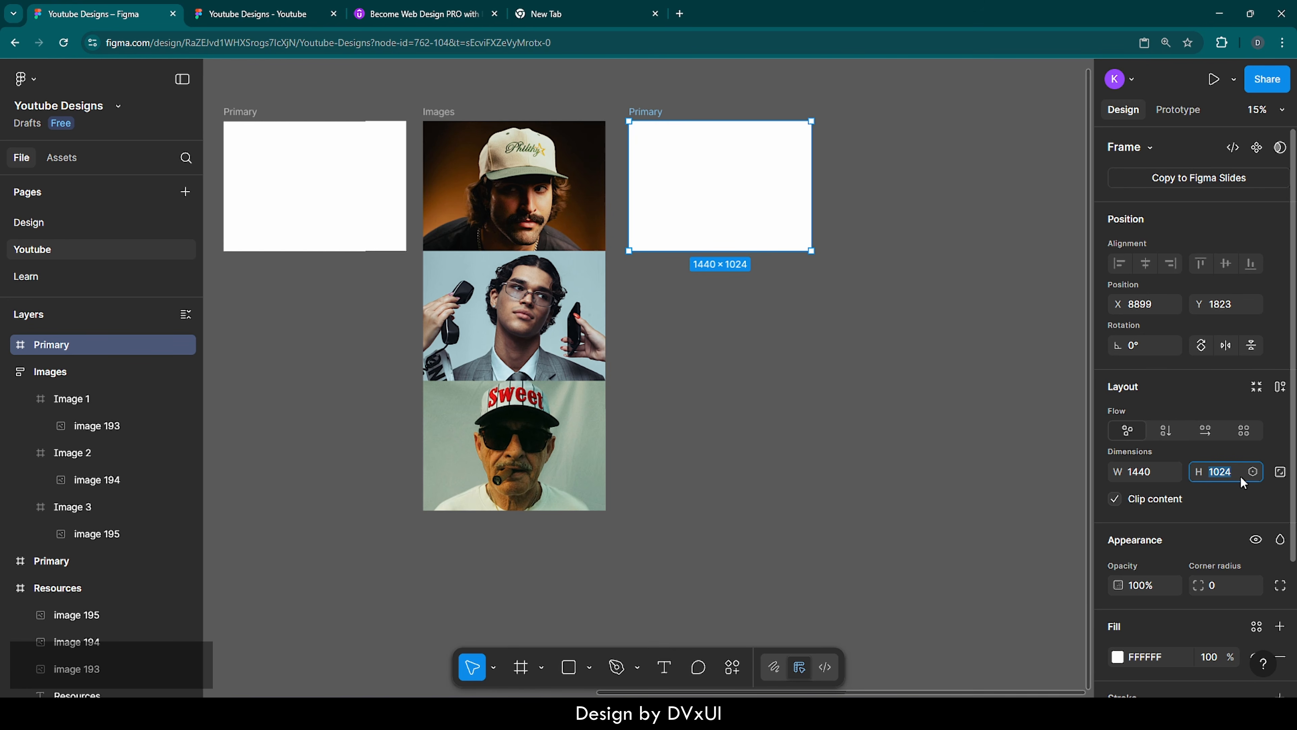
Set the copied Primary frame's height to 332 and move it down to about X 8892, Y 2515
{"action": "type", "text": "332"}
{"action": "key", "text": "Return"}
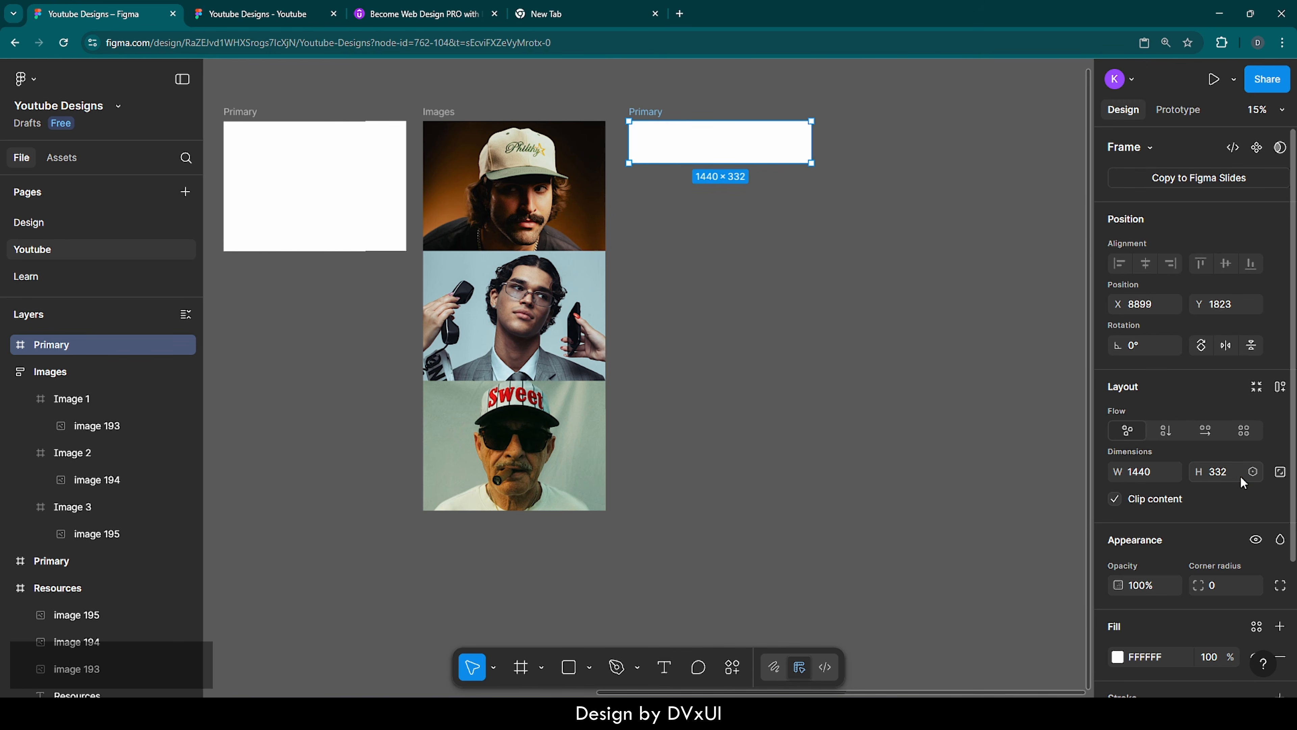
{"action": "left_click_drag", "start_coordinate": [742, 142], "coordinate": [741, 227]}
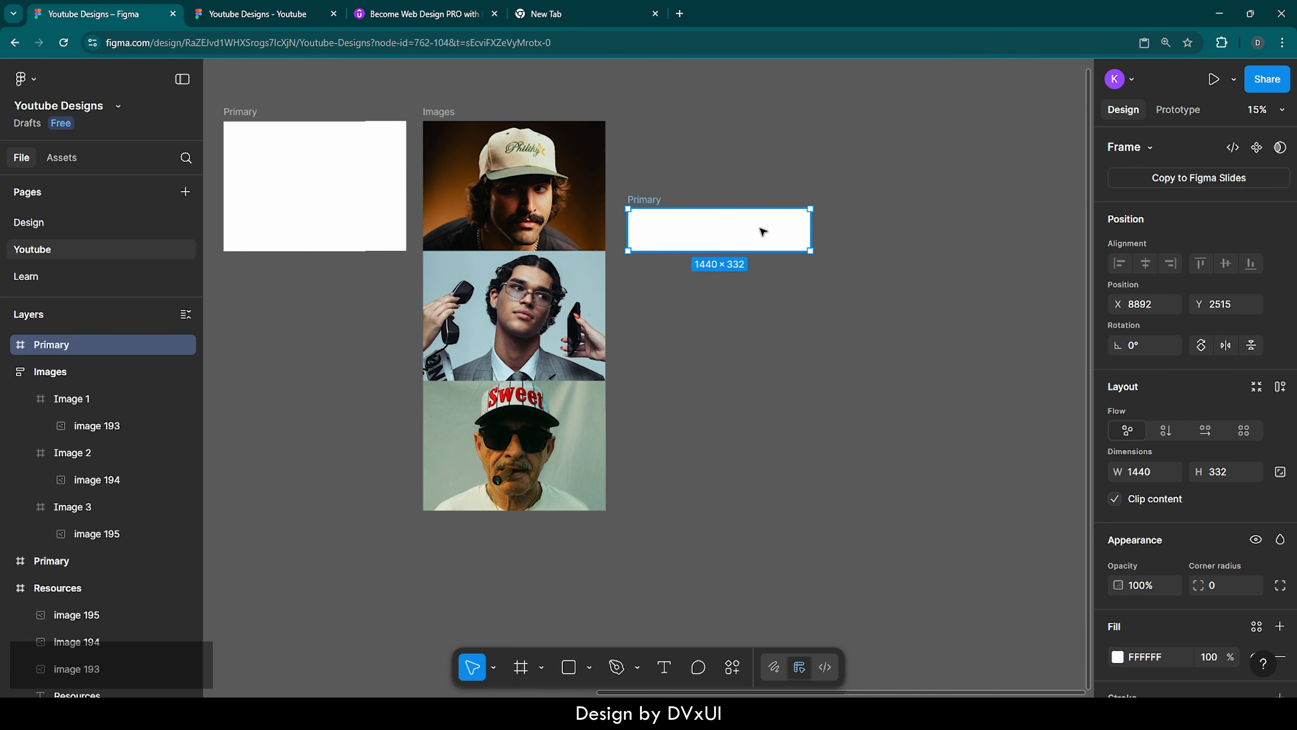
Change the fill of the 1440 × 332 Primary frame to black (000000)
{"action": "scroll", "coordinate": [741, 226], "scroll_direction": "up", "scroll_amount": 6}
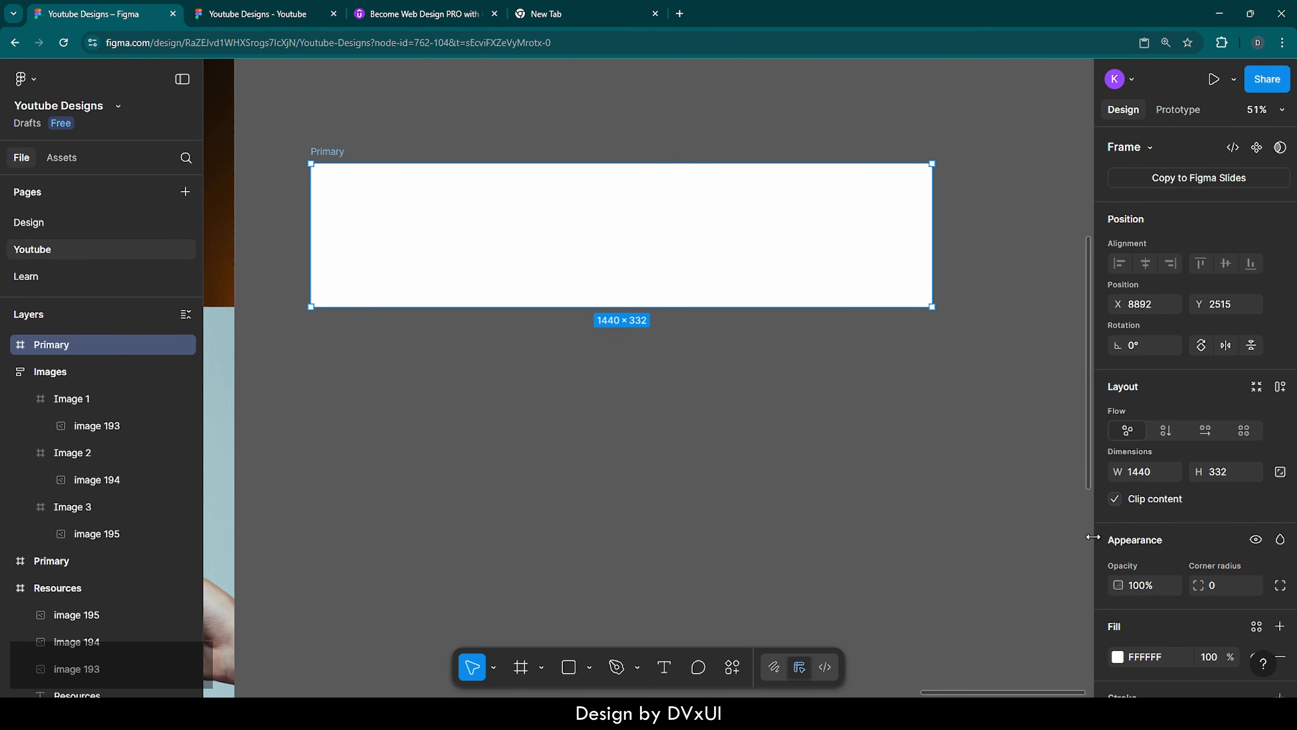
{"action": "scroll", "coordinate": [1140, 593], "scroll_direction": "down", "scroll_amount": 2}
{"action": "left_click", "coordinate": [1141, 585]}
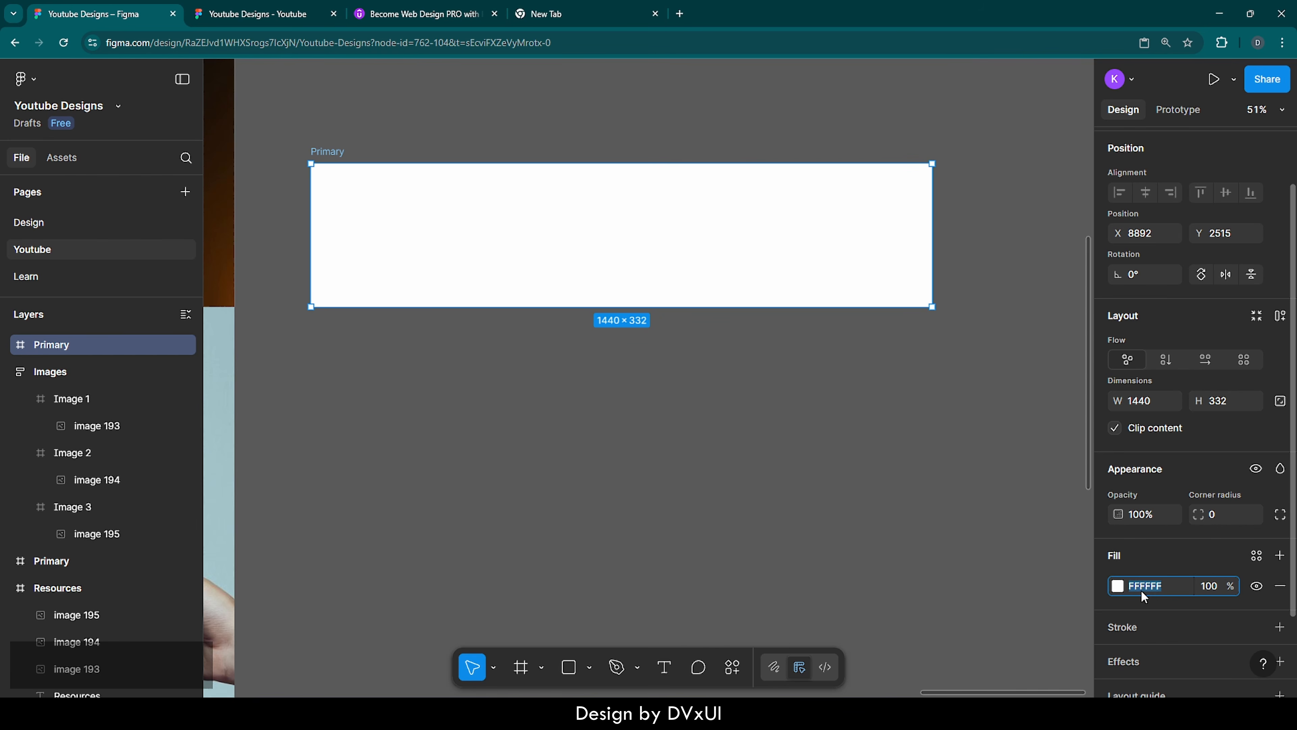
{"action": "type", "text": "000000"}
{"action": "key", "text": "Return"}
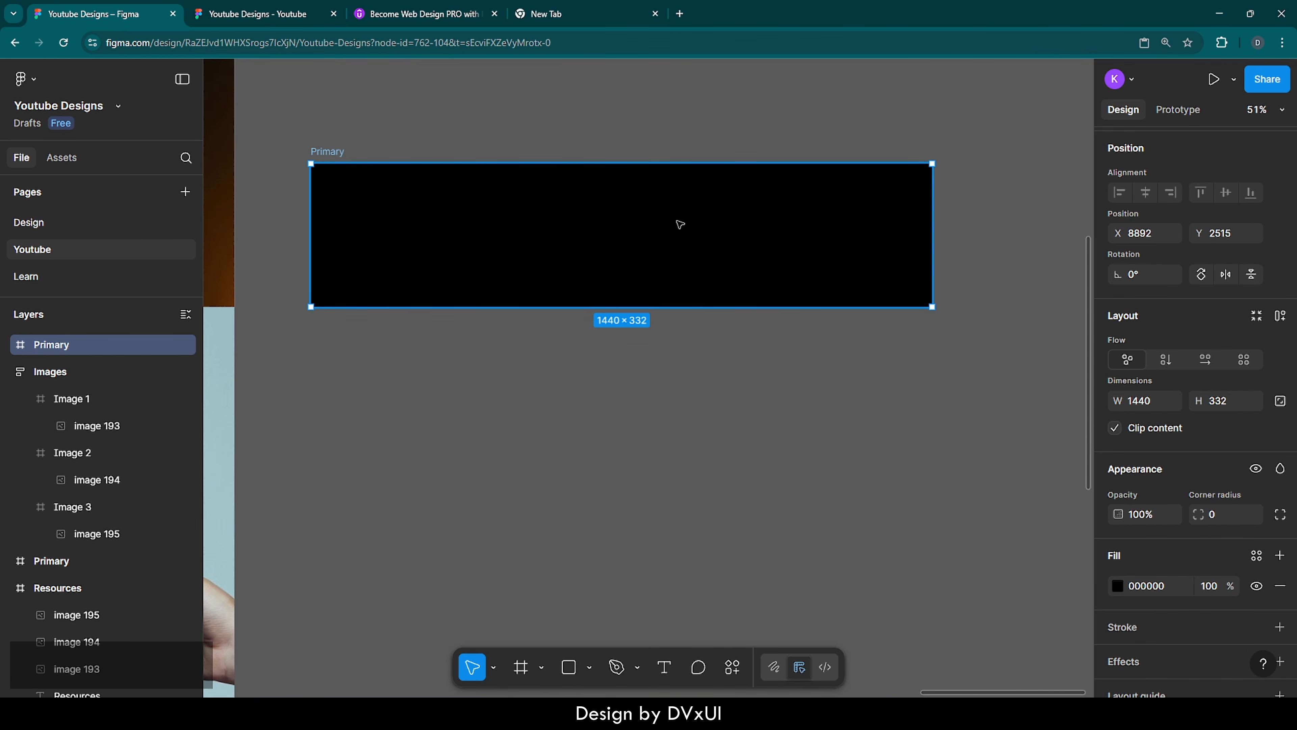
Add the text MATURE inside the black Primary frame, starting at about X 463, Y 106
{"action": "key", "text": "t"}
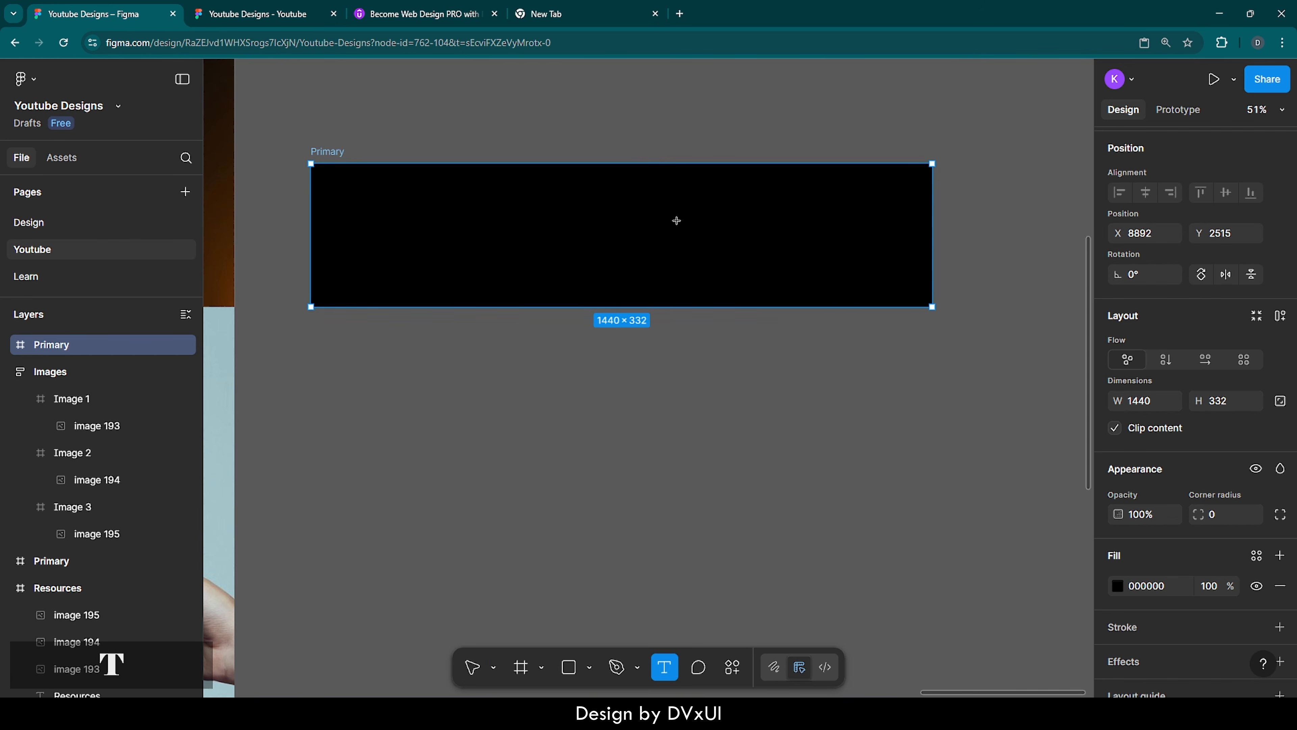
{"action": "left_click", "coordinate": [512, 209]}
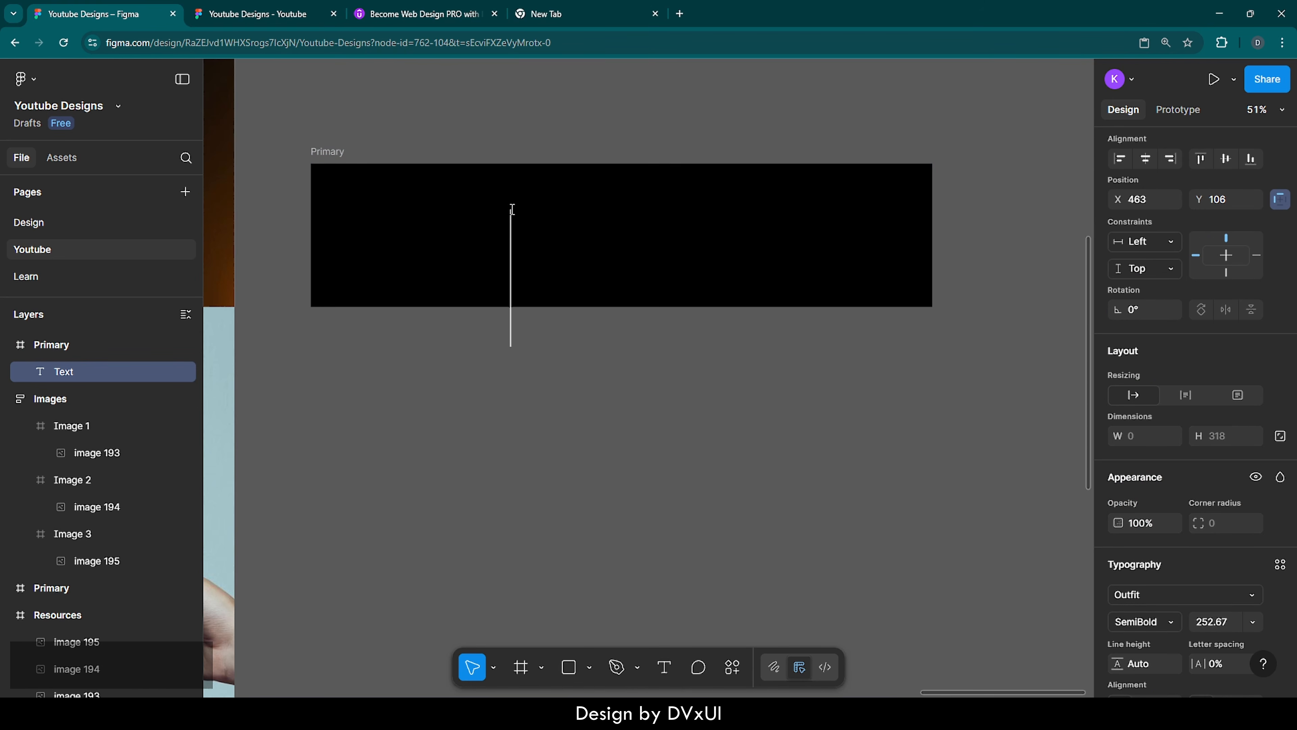
{"action": "key", "text": "shift"}
{"action": "type", "text": "MATURE"}
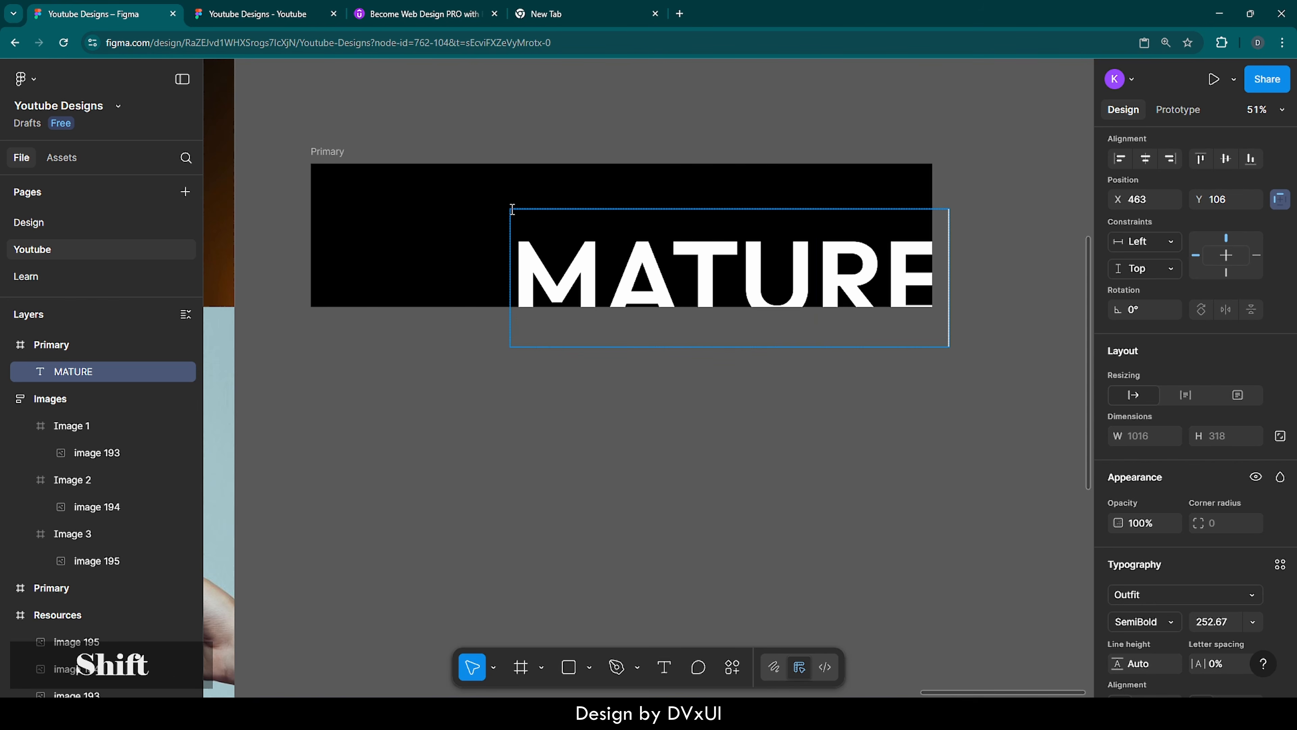
Set the font size of the whole MATURE text to 332
{"action": "key", "text": "ctrl+a"}
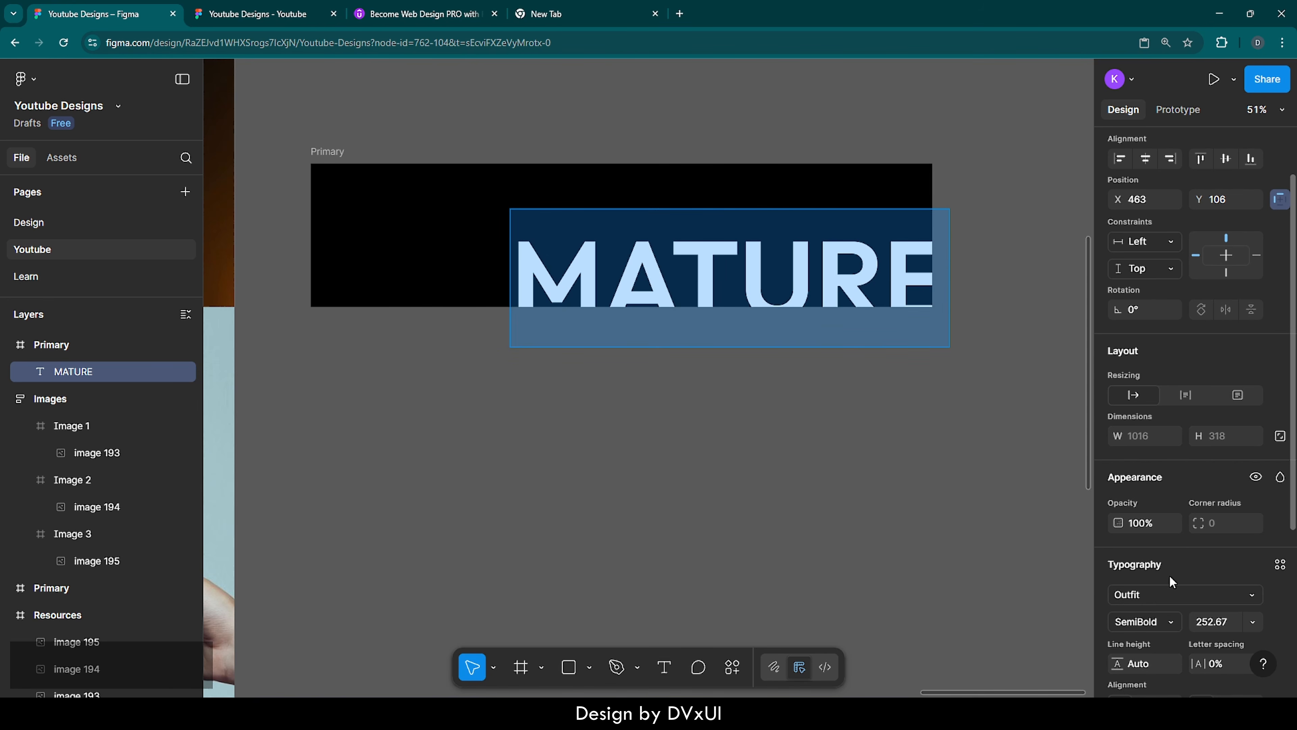
{"action": "scroll", "coordinate": [1169, 575], "scroll_direction": "down", "scroll_amount": 3}
{"action": "scroll", "coordinate": [1170, 575], "scroll_direction": "down", "scroll_amount": 1}
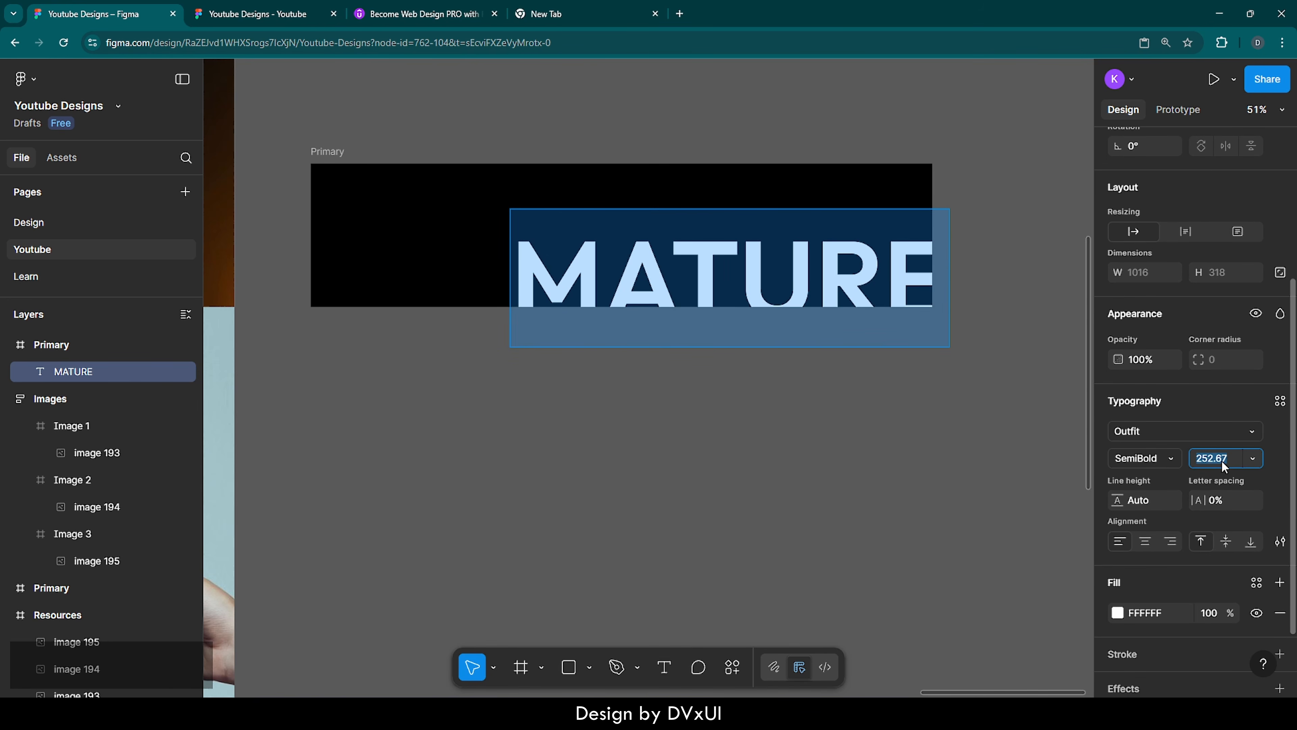
{"action": "type", "text": "332"}
{"action": "key", "text": "Return"}
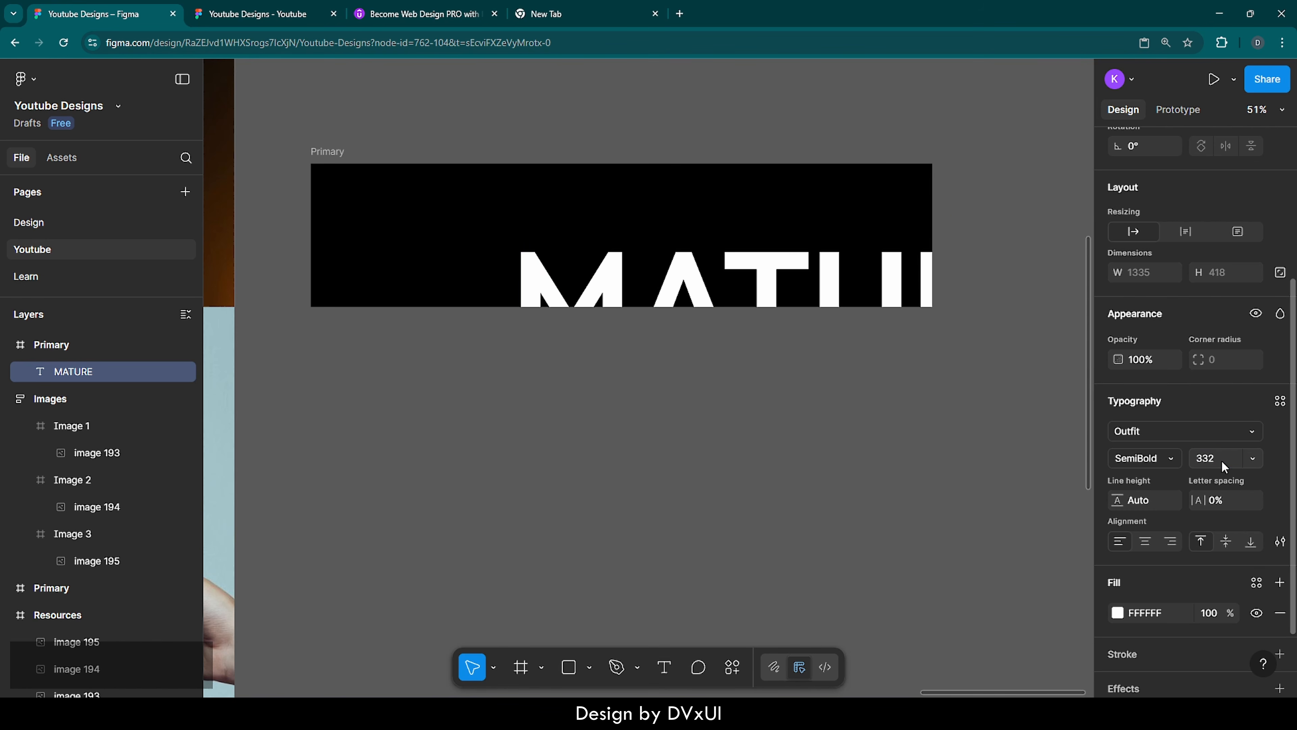
Change the MATURE text's font to Passion One
{"action": "left_click", "coordinate": [1152, 431]}
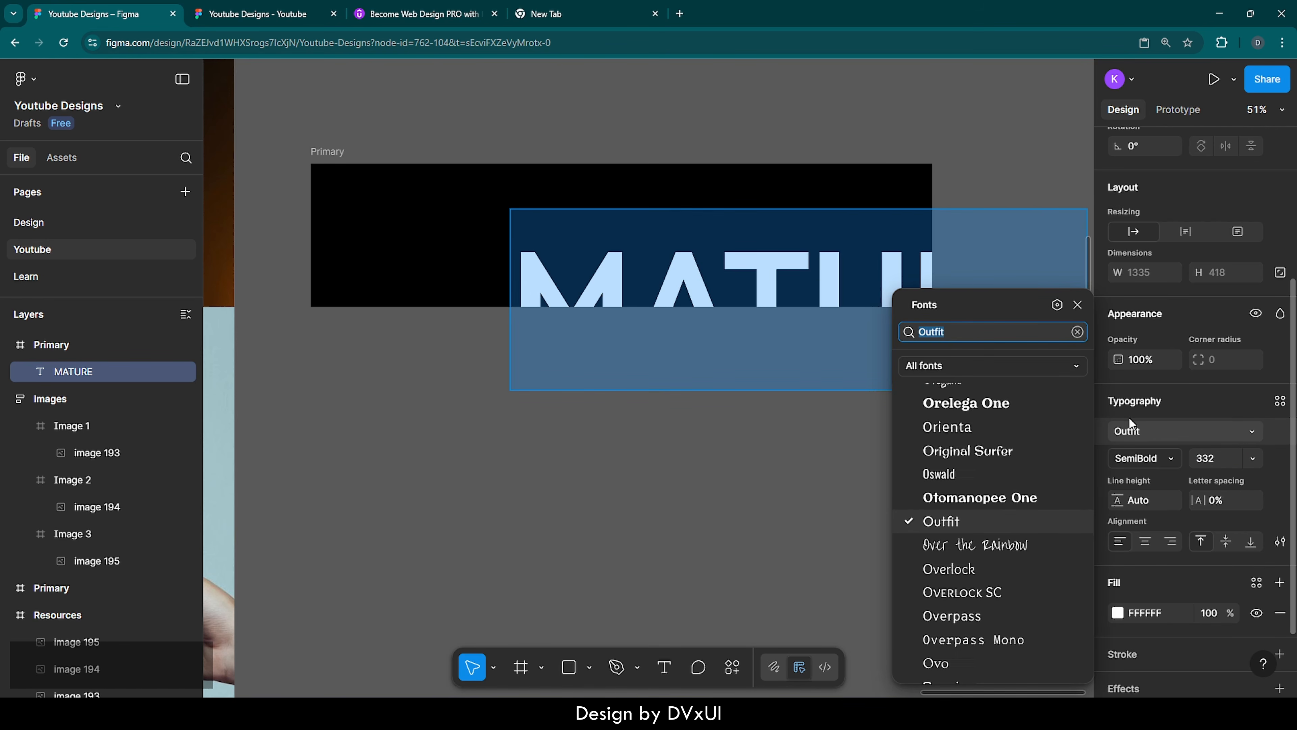
{"action": "key", "text": "BackSpace"}
{"action": "type", "text": "Passi"}
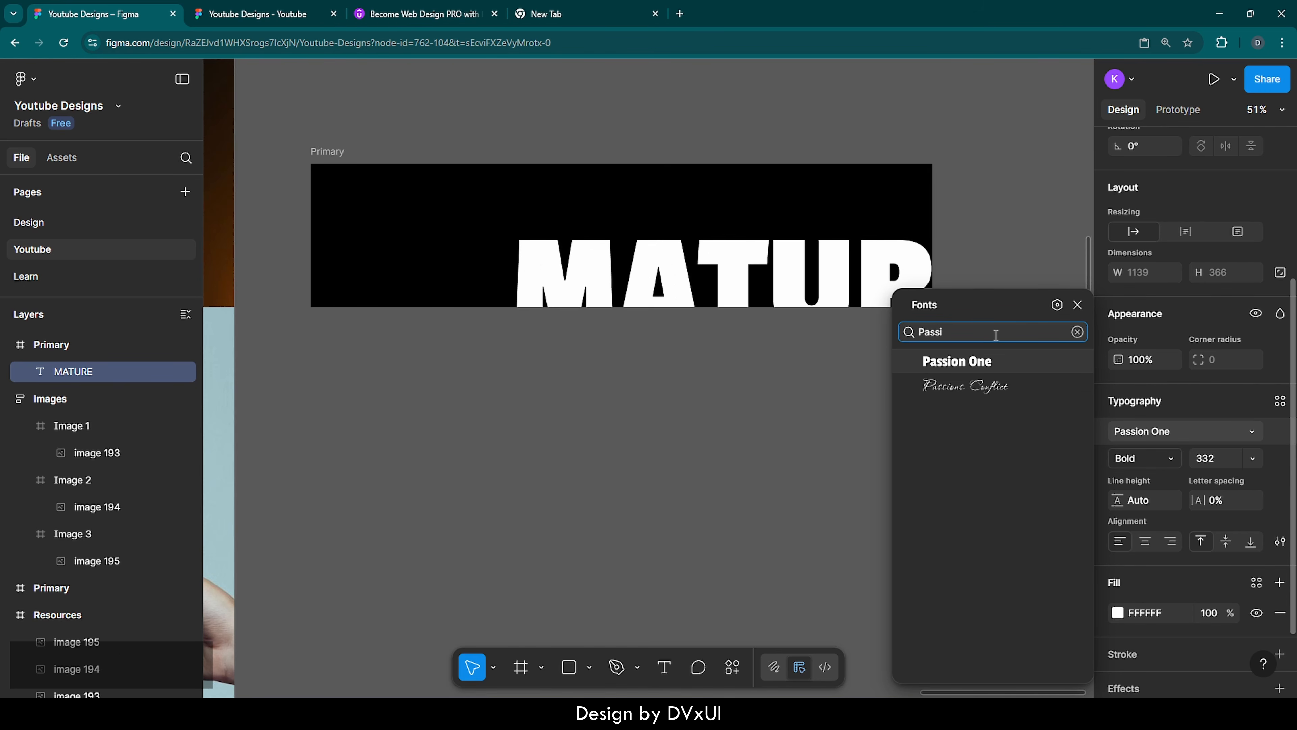
{"action": "key", "text": "Return"}
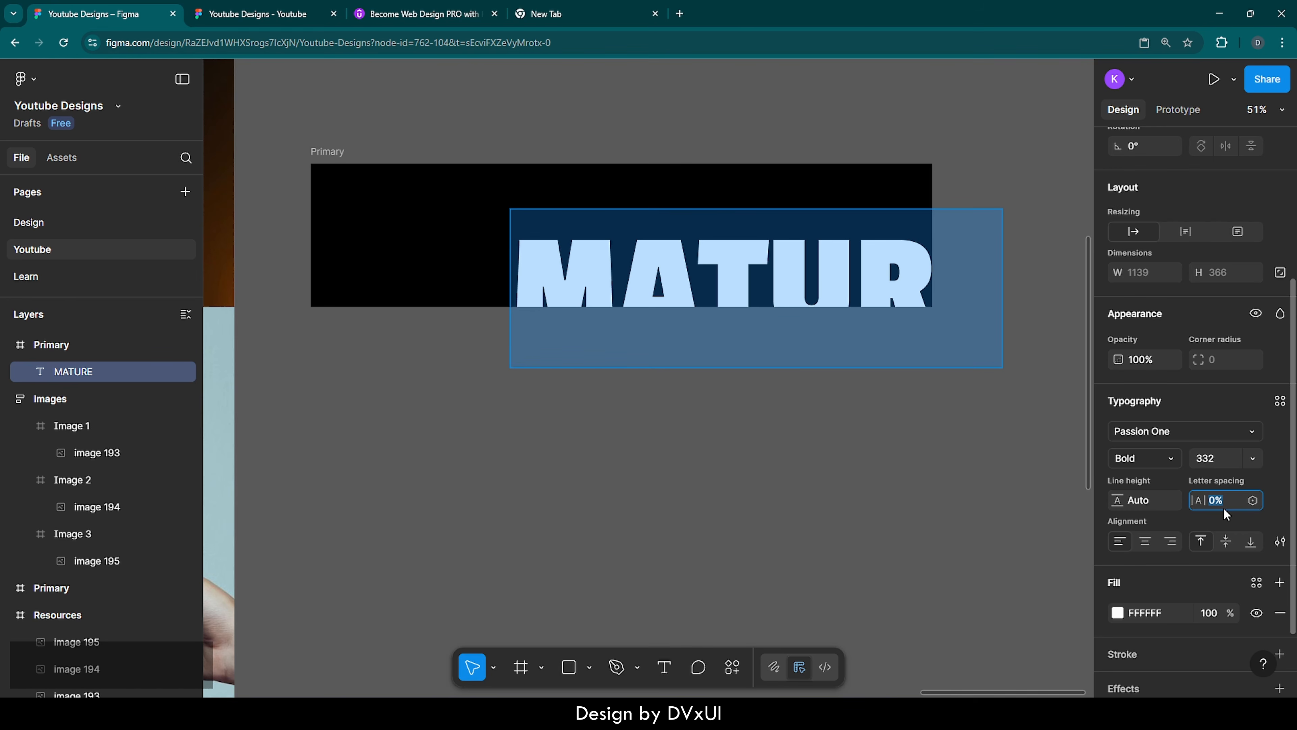
Set the MATURE text's letter spacing to 12% and its font weight to Regular
{"action": "type", "text": "12"}
{"action": "key", "text": "Return"}
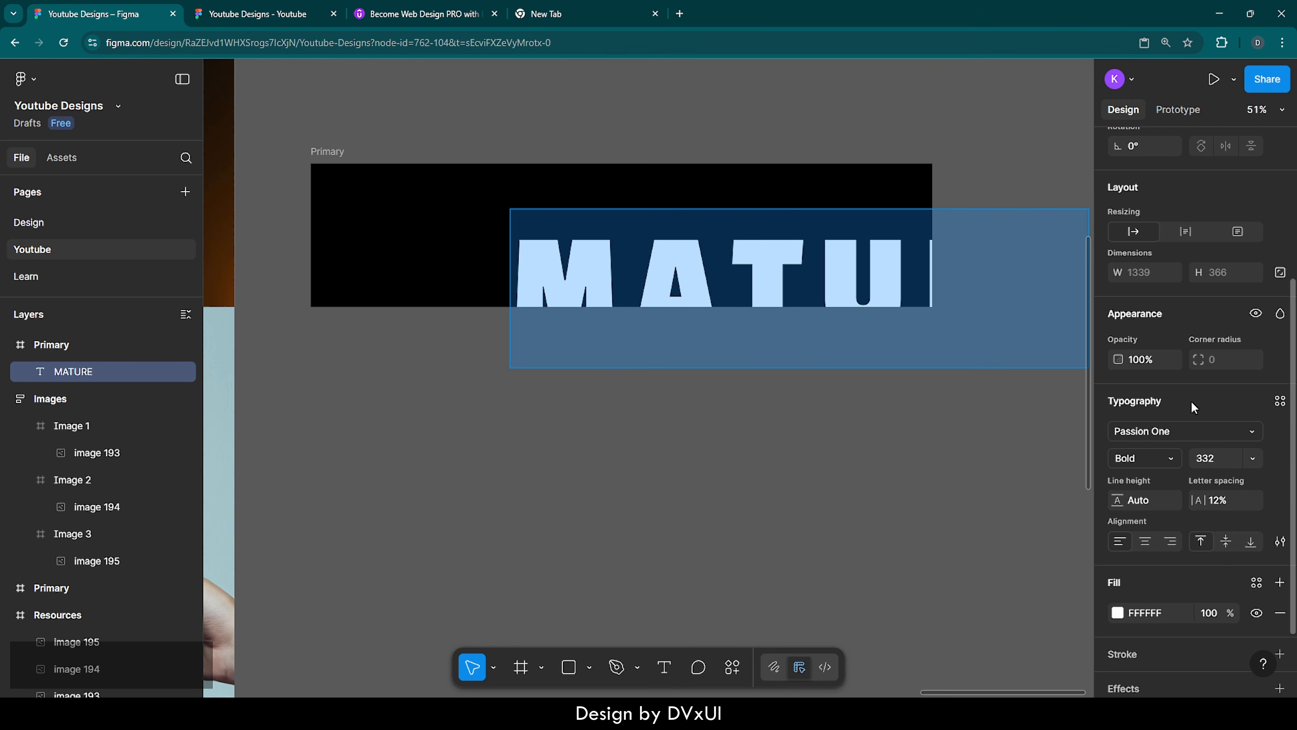
{"action": "left_click", "coordinate": [1156, 458]}
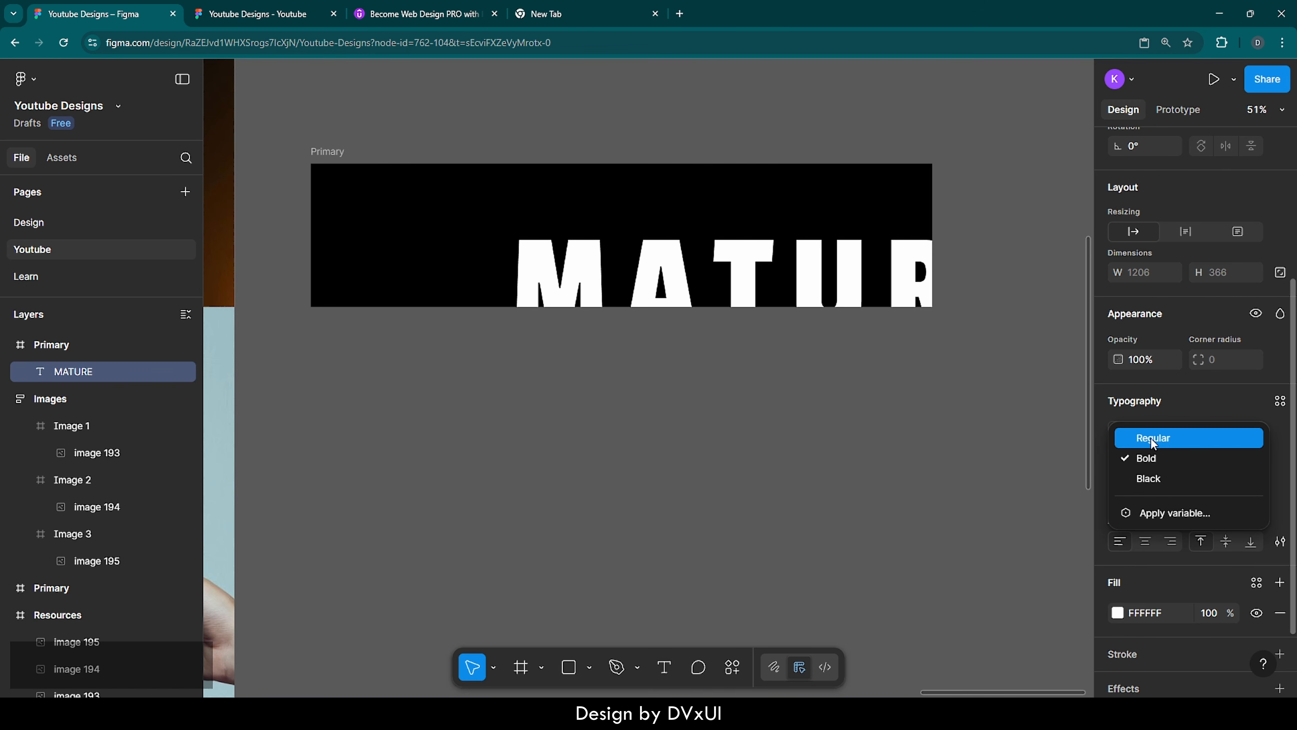
{"action": "left_click", "coordinate": [1151, 437]}
Center the MATURE text horizontally and vertically within the black Primary frame
{"action": "scroll", "coordinate": [1158, 414], "scroll_direction": "up", "scroll_amount": 5}
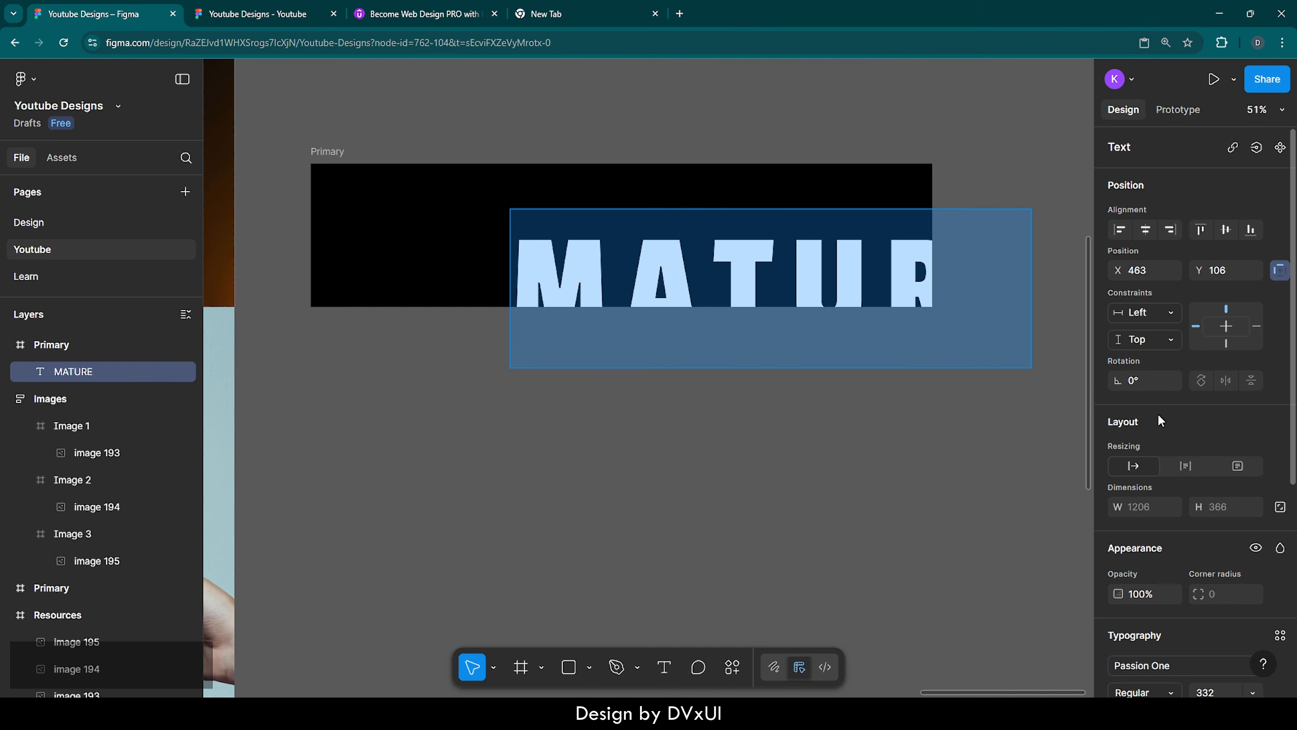
{"action": "left_click", "coordinate": [1145, 231]}
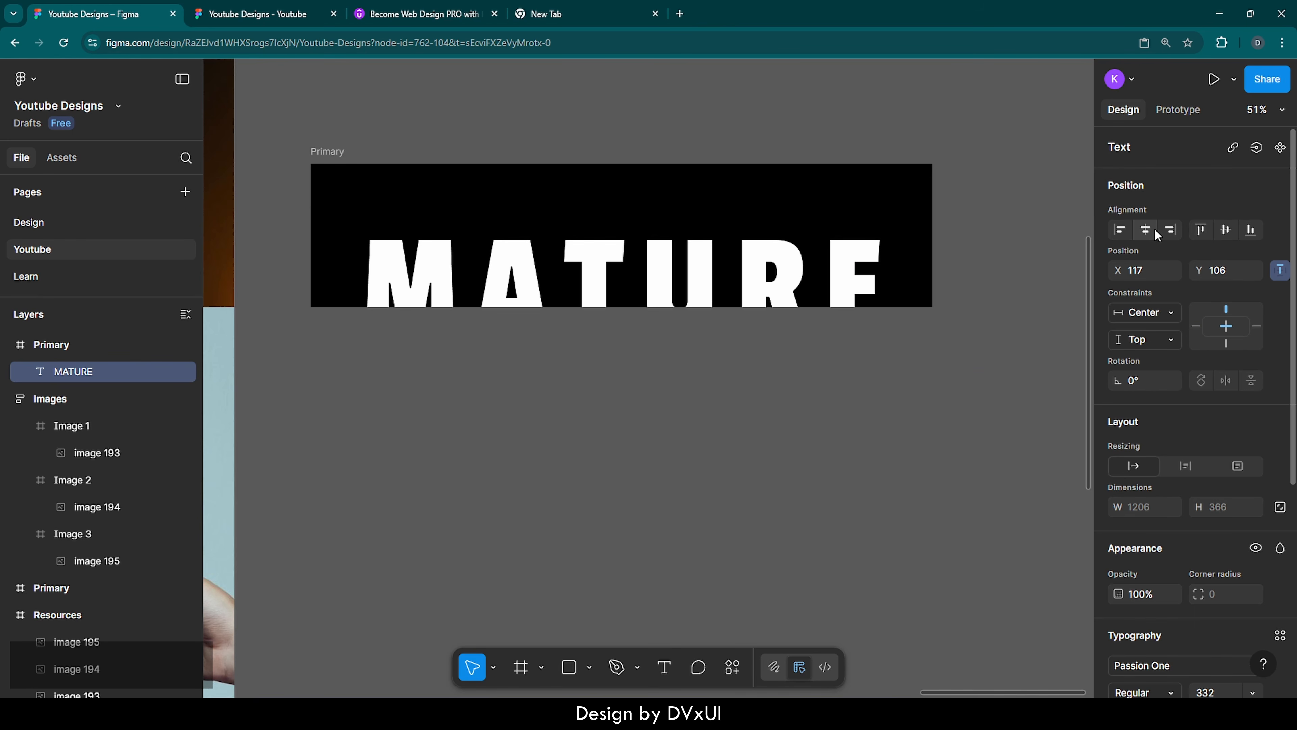
{"action": "left_click", "coordinate": [1226, 230]}
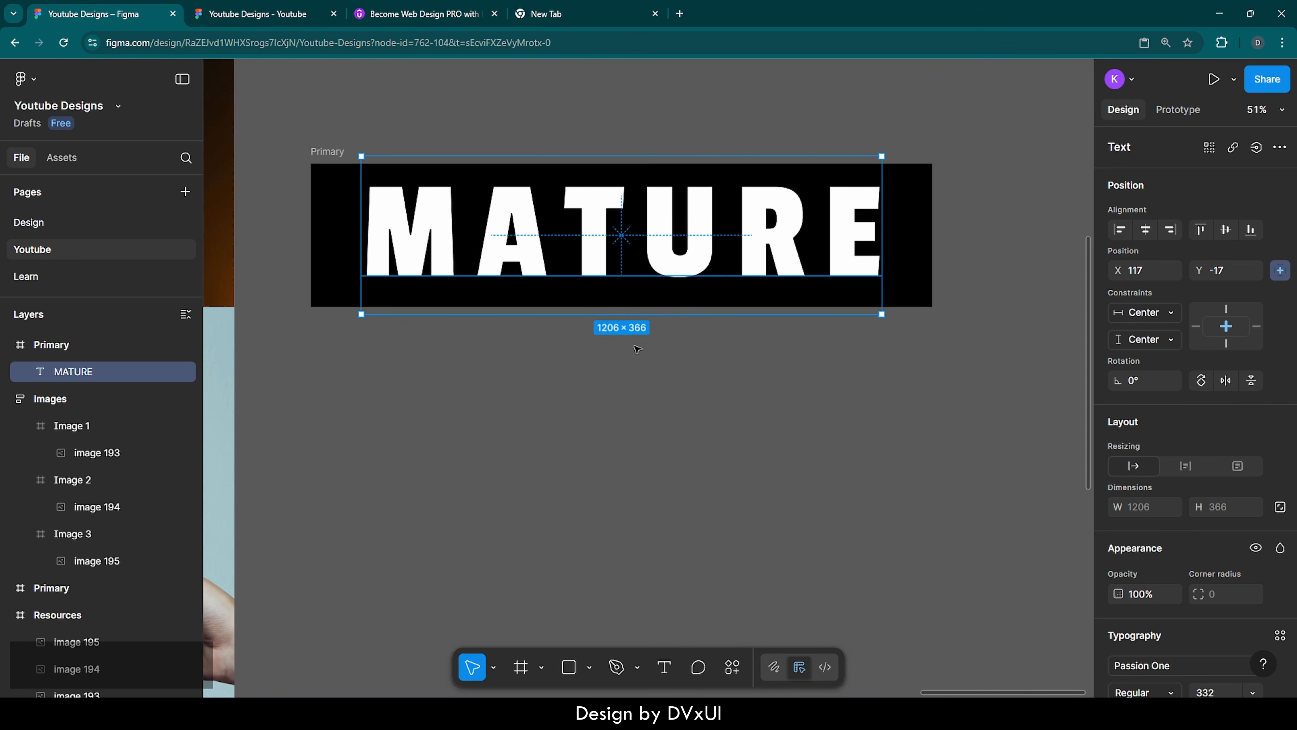
{"action": "left_click", "coordinate": [596, 365]}
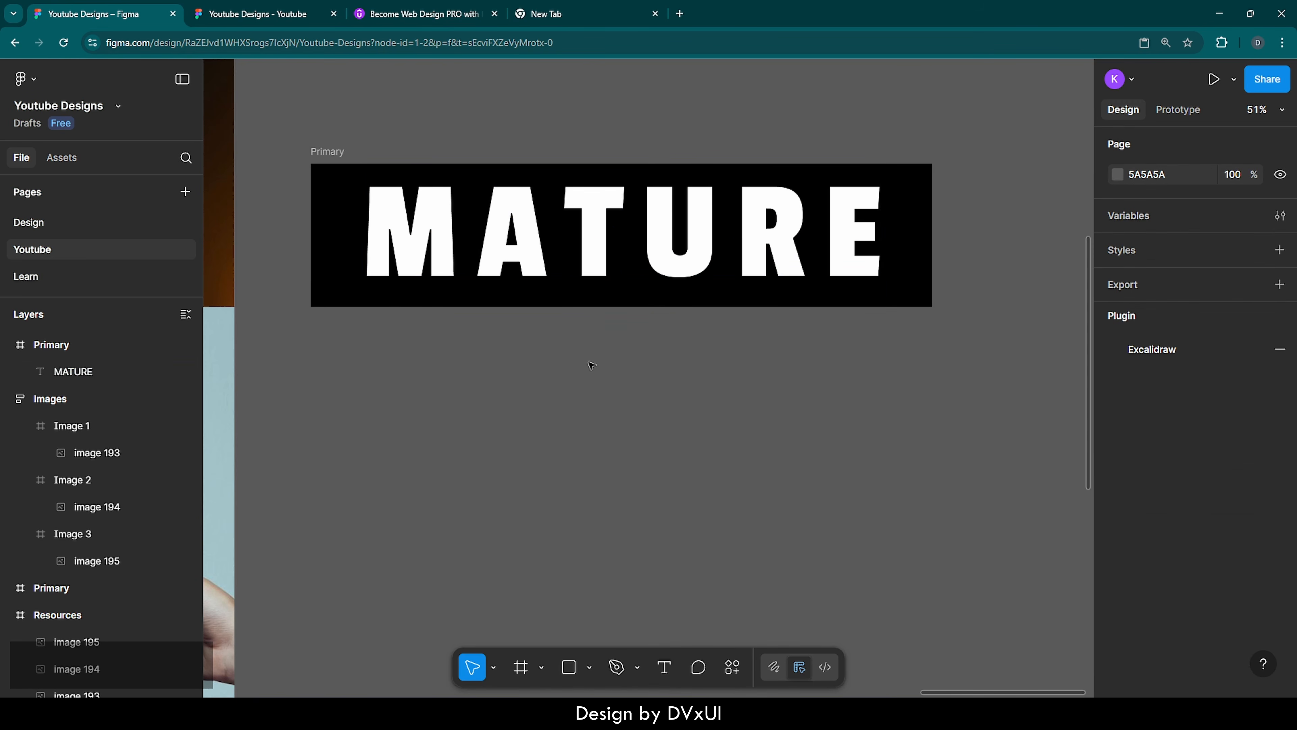
Rename the black Primary frame as Text 1 and duplicate it twice
{"action": "scroll", "coordinate": [591, 365], "scroll_direction": "down", "scroll_amount": 3}
{"action": "scroll", "coordinate": [592, 365], "scroll_direction": "down", "scroll_amount": 2}
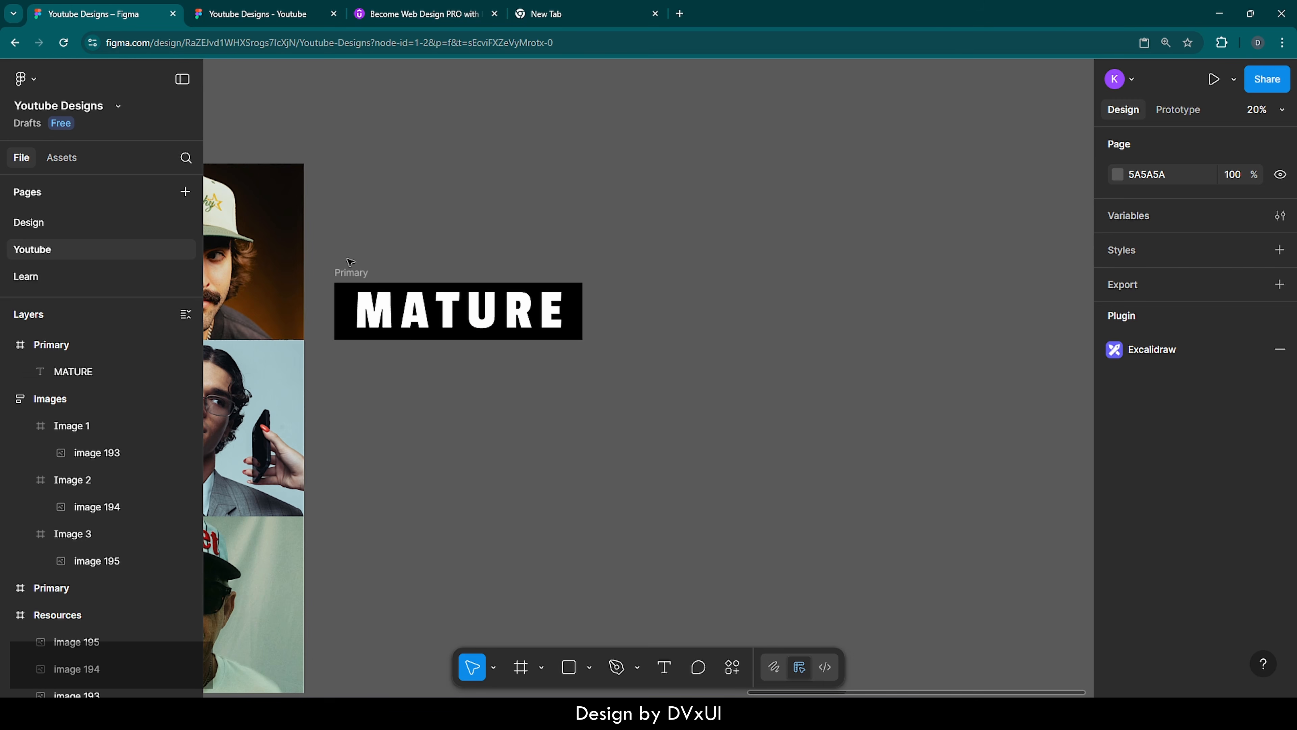
{"action": "left_click", "coordinate": [350, 271]}
{"action": "double_click", "coordinate": [350, 272]}
{"action": "type", "text": "TExt"}
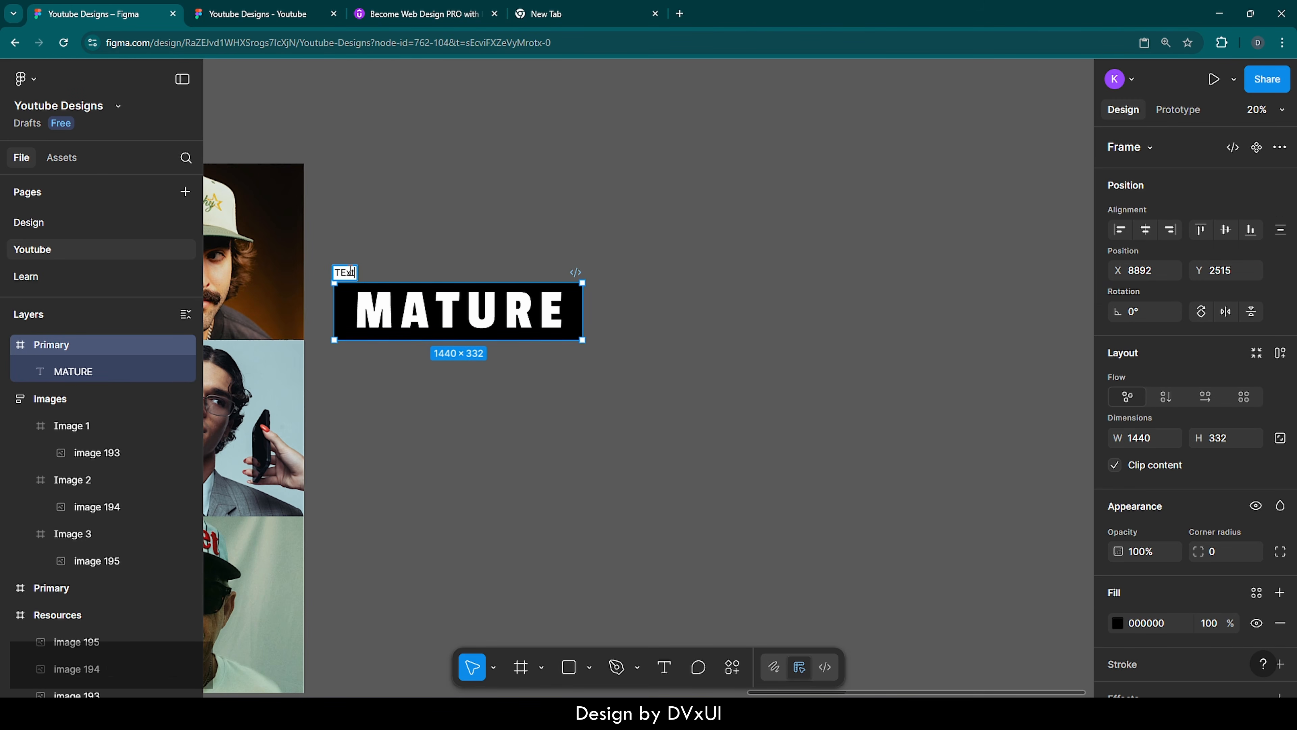
{"action": "key", "text": "BackSpace"}
{"action": "key", "text": "BackSpace"}
{"action": "key", "text": "BackSpace"}
{"action": "type", "text": "ext 1"}
{"action": "key", "text": "Return"}
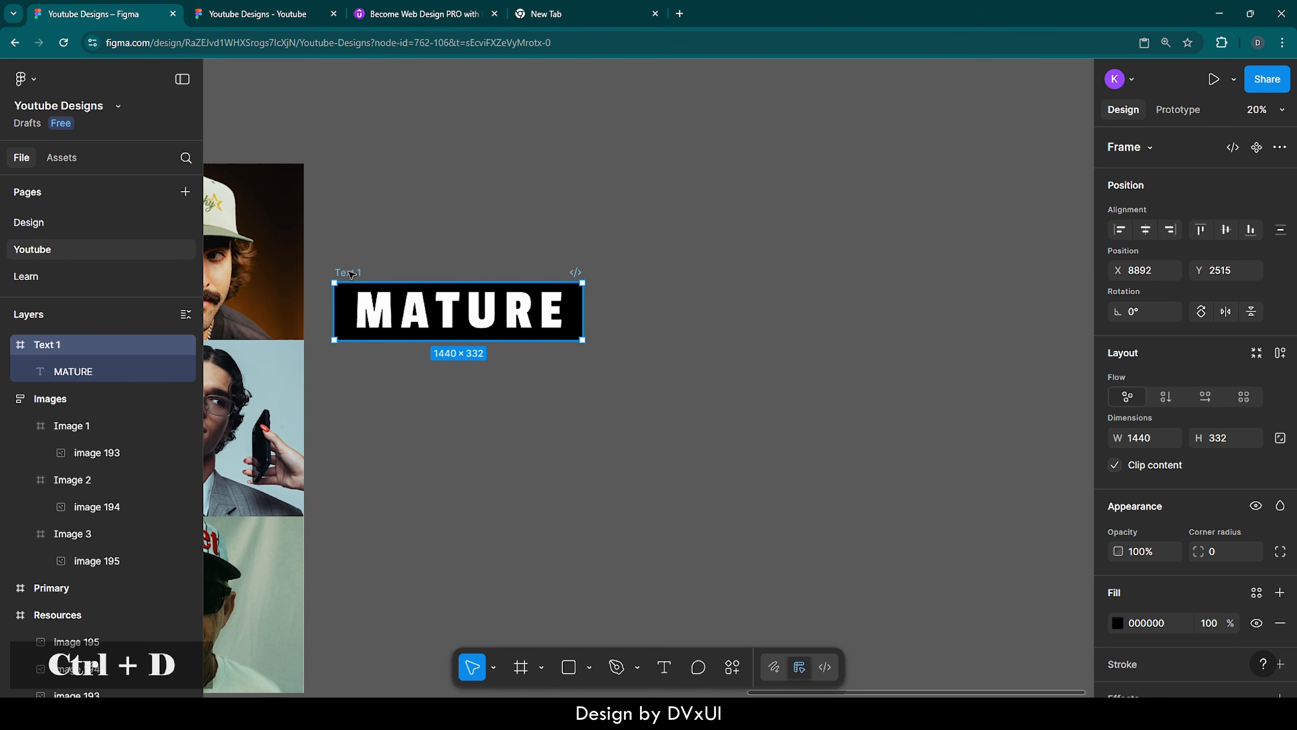
{"action": "key", "text": "ctrl+d"}
{"action": "key", "text": "ctrl+d"}
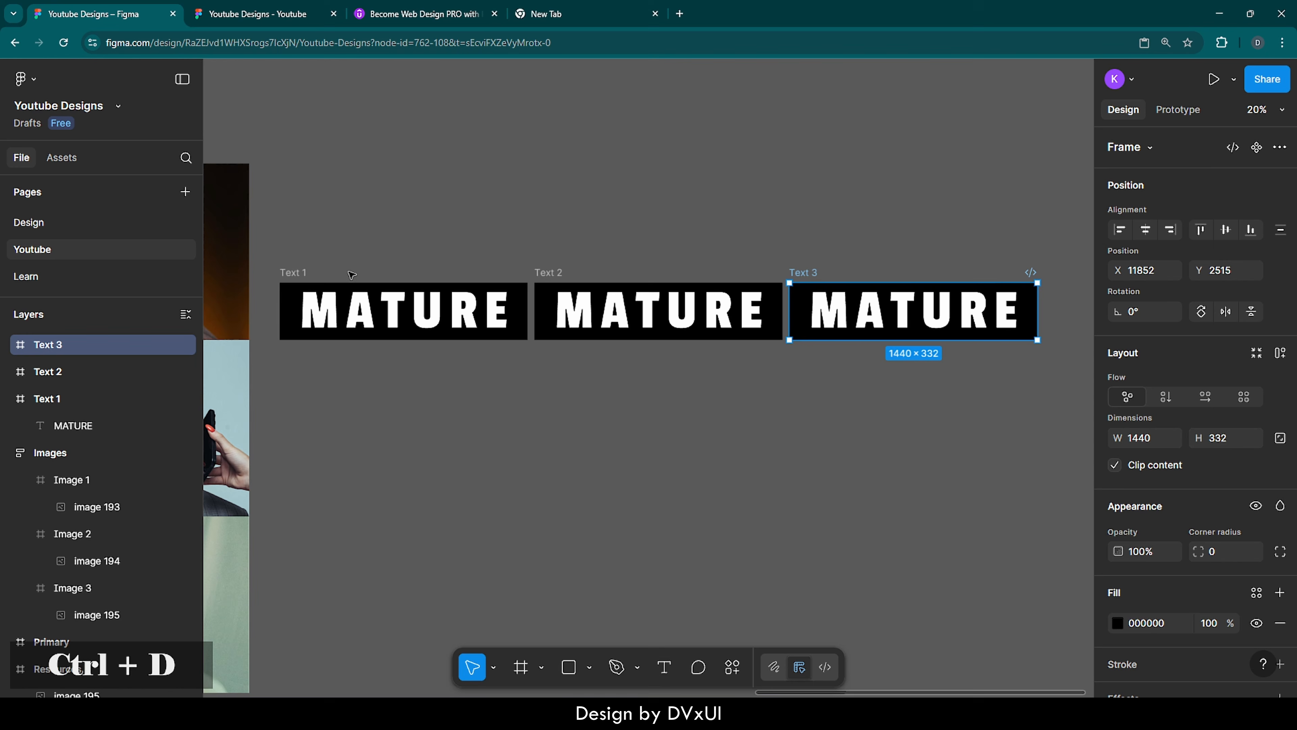
Replace the text in the Text 2 frame with YOUNG and center it horizontally
{"action": "double_click", "coordinate": [664, 313]}
{"action": "key", "text": "BackSpace"}
{"action": "type", "text": "Y"}
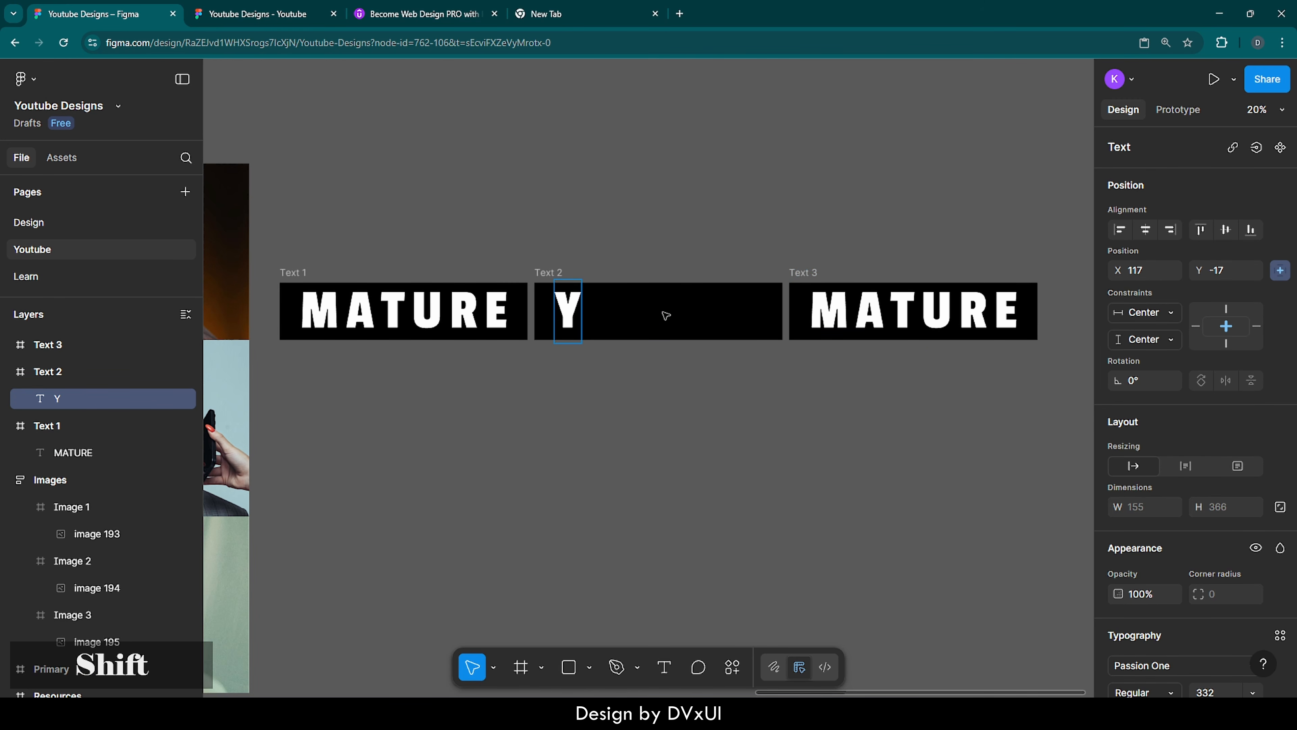
{"action": "type", "text": "OUNG"}
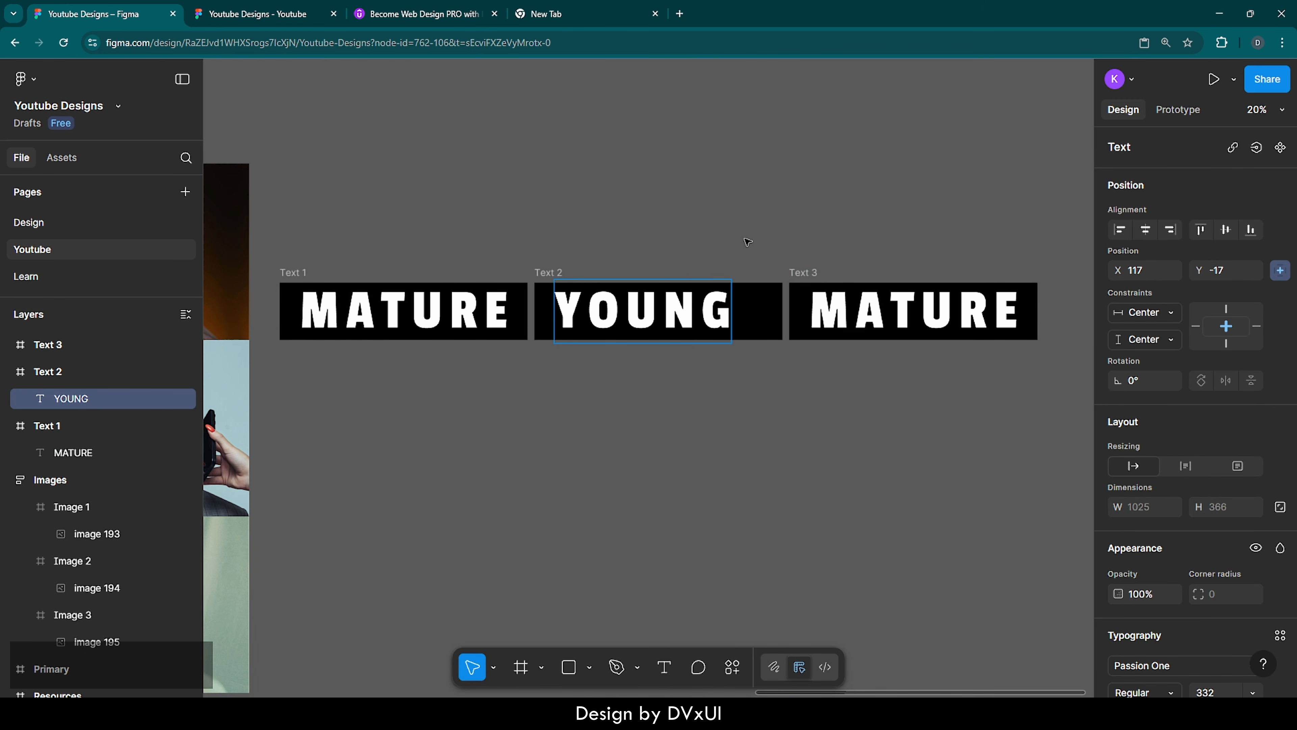
{"action": "key", "text": "Escape"}
{"action": "left_click", "coordinate": [1148, 230]}
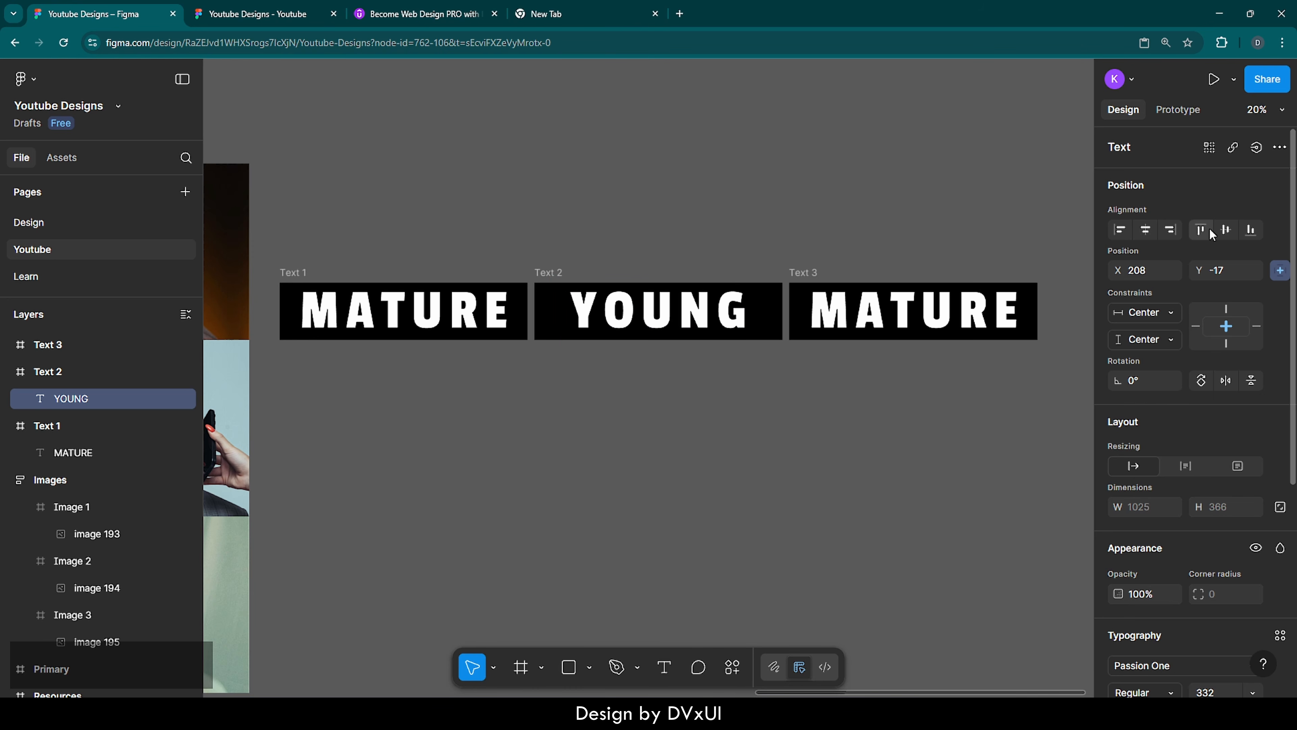
Replace the text in the Text 3 frame with OLD and center it horizontally and vertically
{"action": "double_click", "coordinate": [919, 336]}
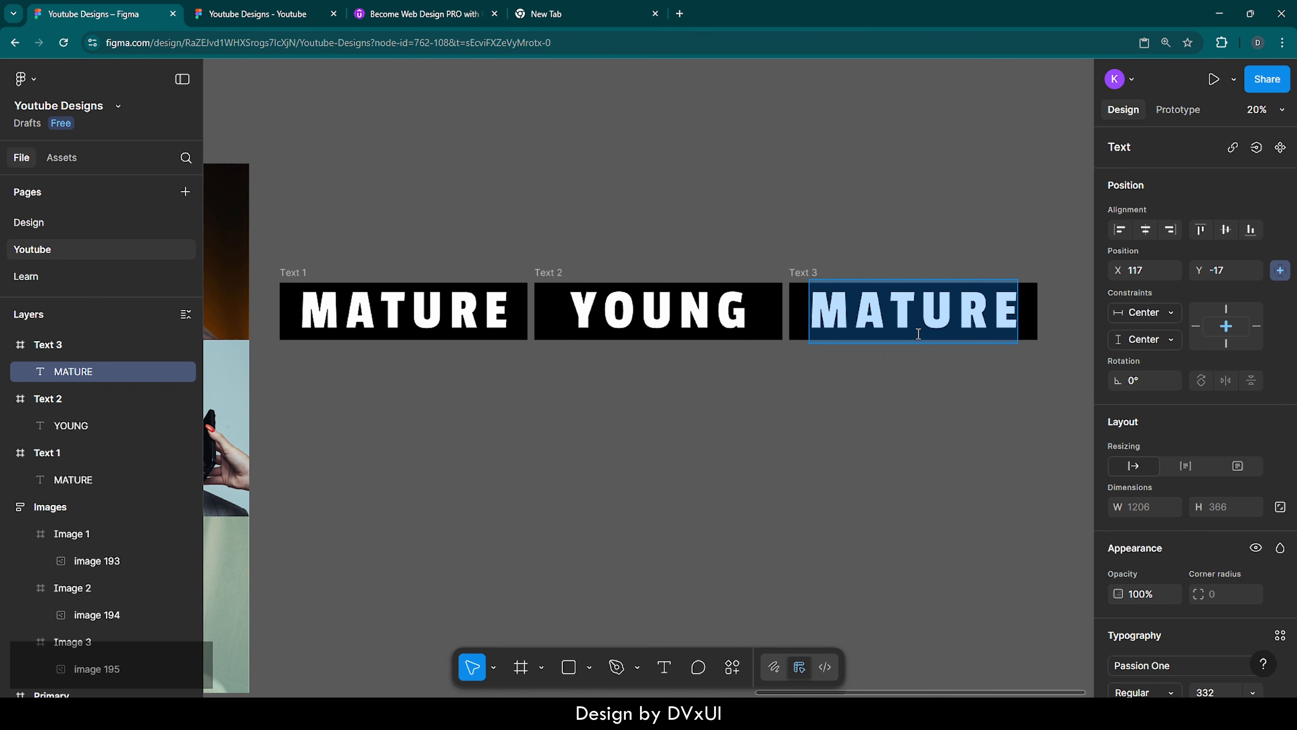
{"action": "key", "text": "BackSpace"}
{"action": "type", "text": "OKD"}
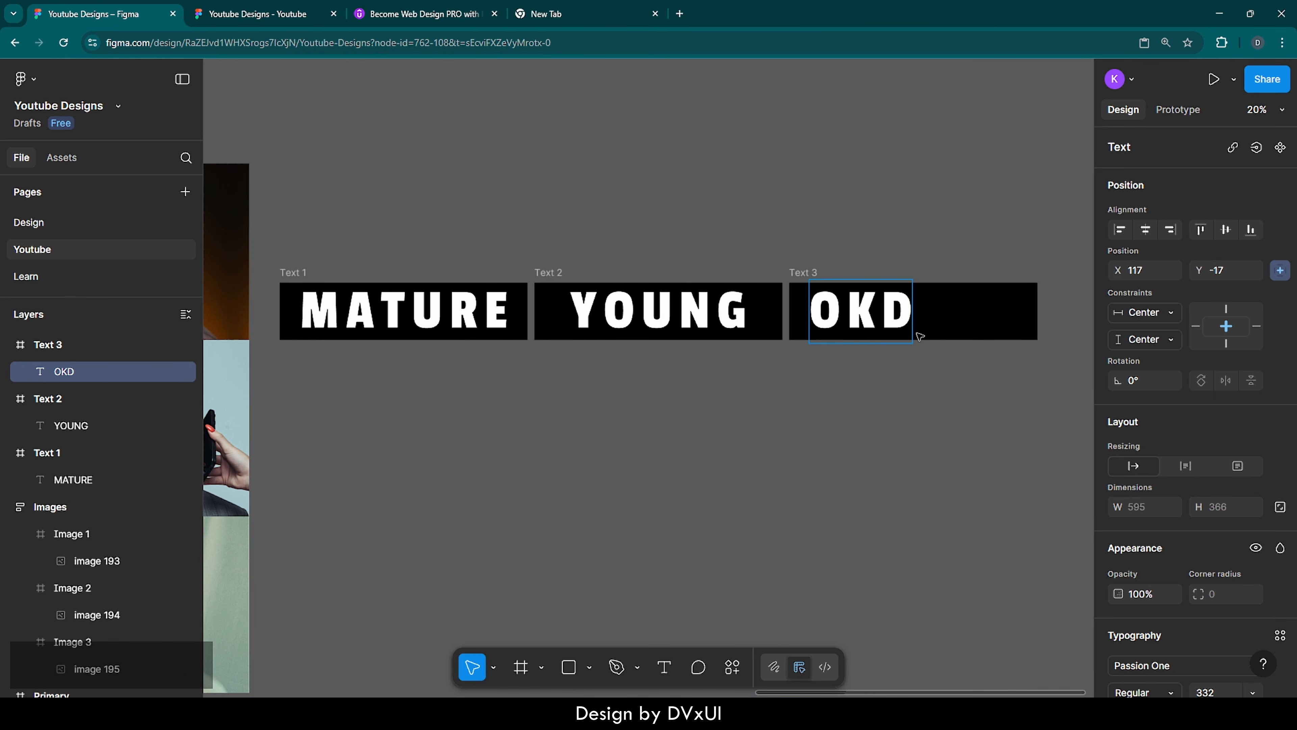
{"action": "key", "text": "BackSpace"}
{"action": "key", "text": "BackSpace"}
{"action": "type", "text": "LD"}
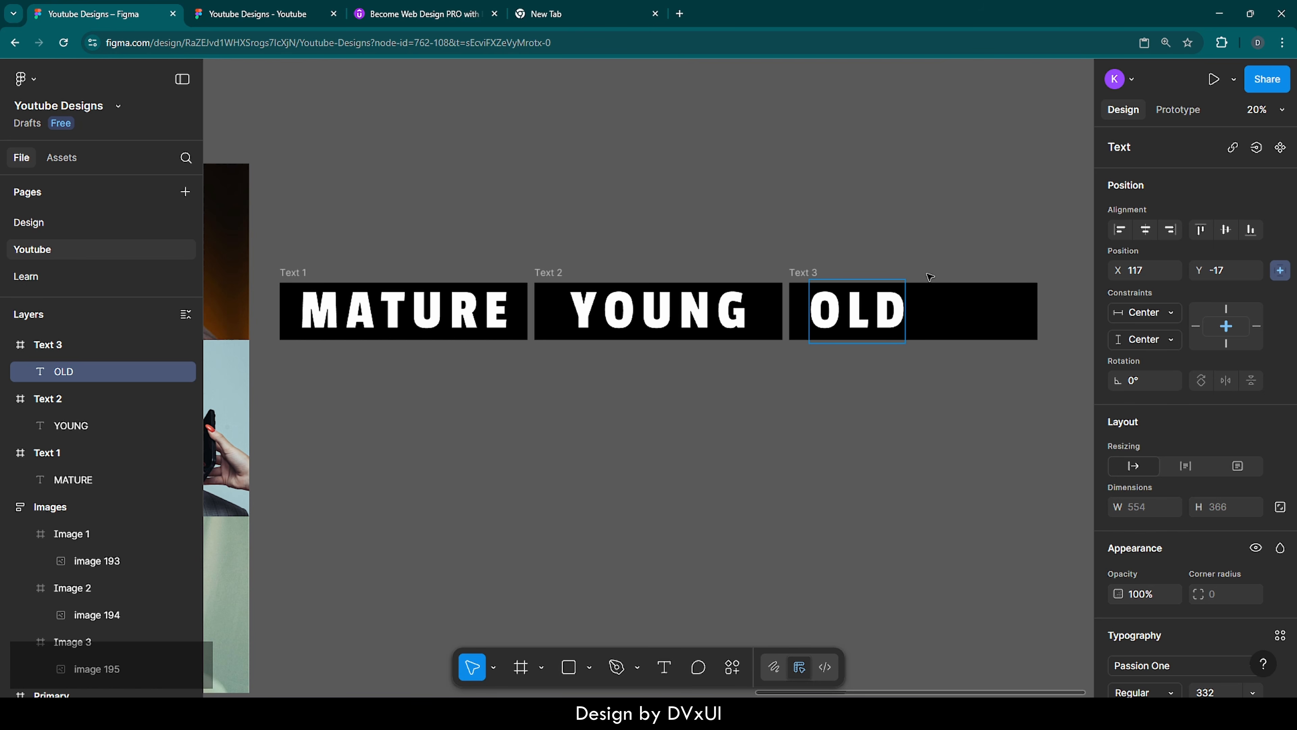
{"action": "key", "text": "Escape"}
{"action": "left_click", "coordinate": [1150, 232]}
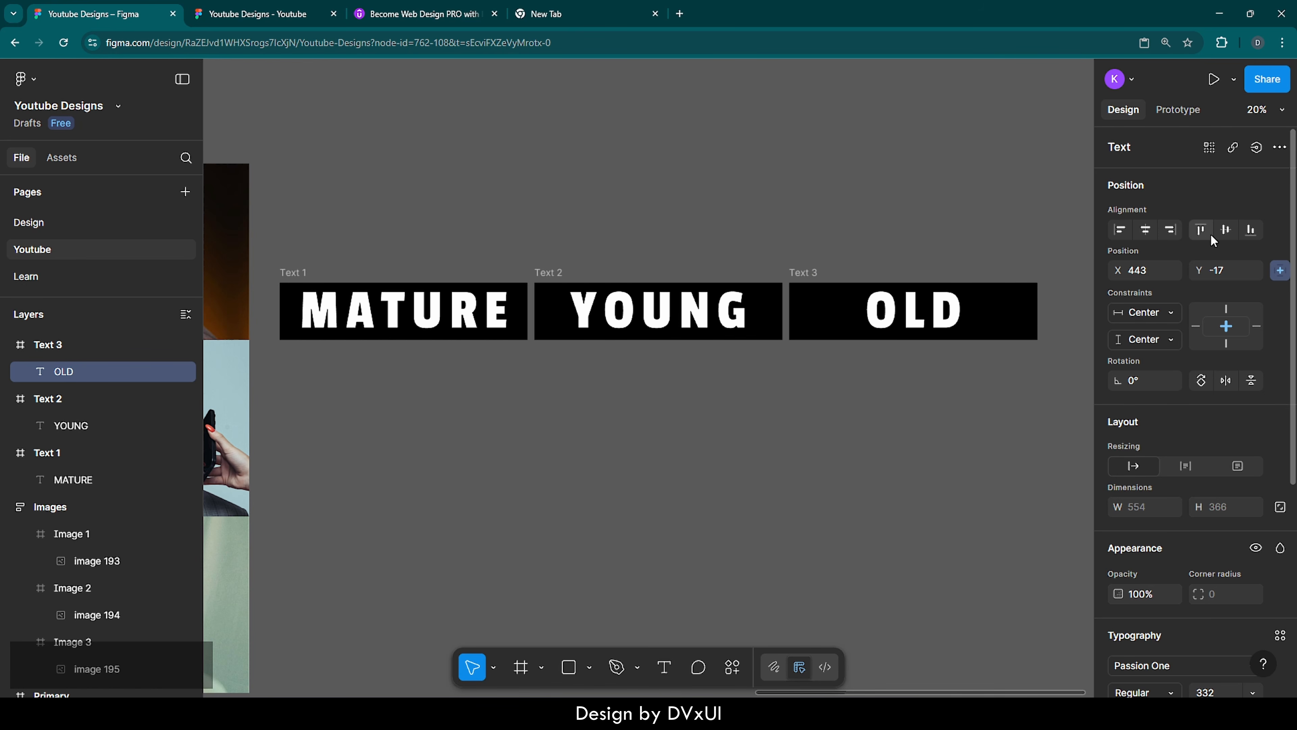
{"action": "left_click", "coordinate": [1225, 233]}
{"action": "left_click", "coordinate": [933, 233]}
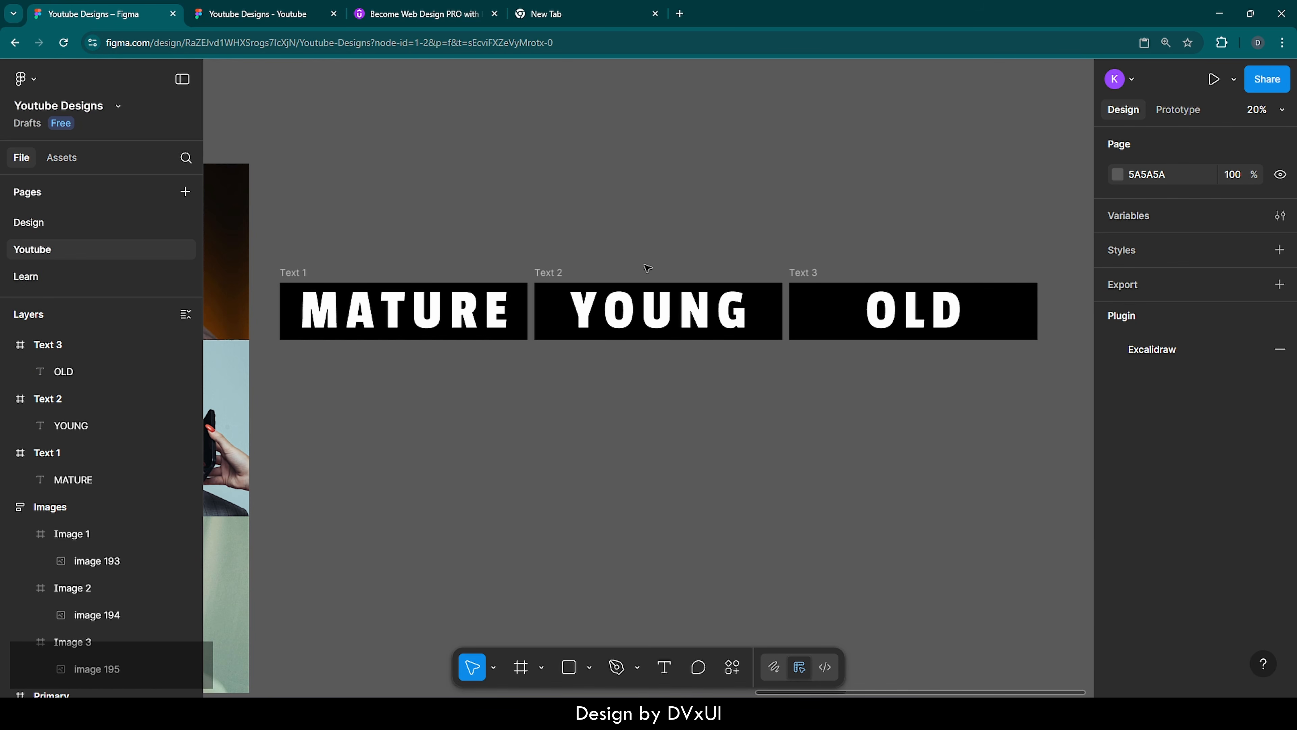
Combine the Text 1, Text 2 and Text 3 frames into a horizontal auto layout with a gap of 0
{"action": "left_click_drag", "start_coordinate": [265, 234], "coordinate": [1023, 398]}
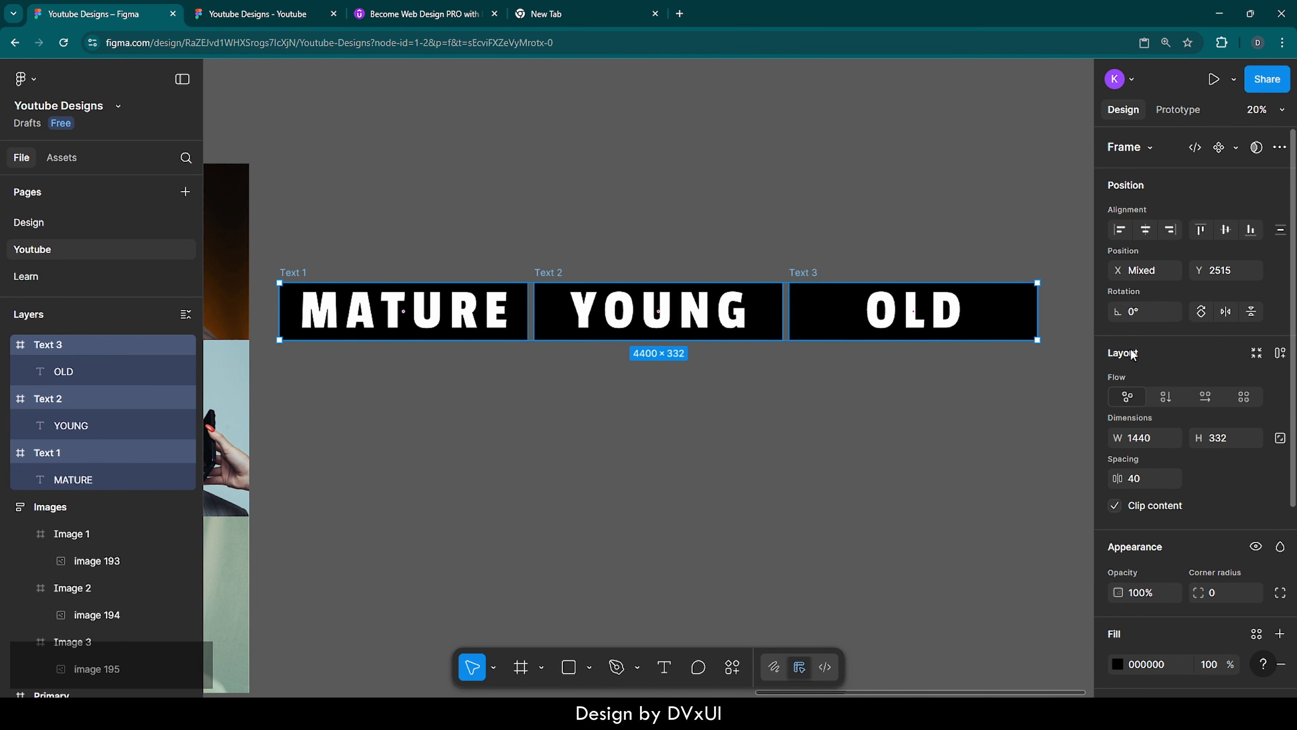
{"action": "left_click", "coordinate": [1278, 353]}
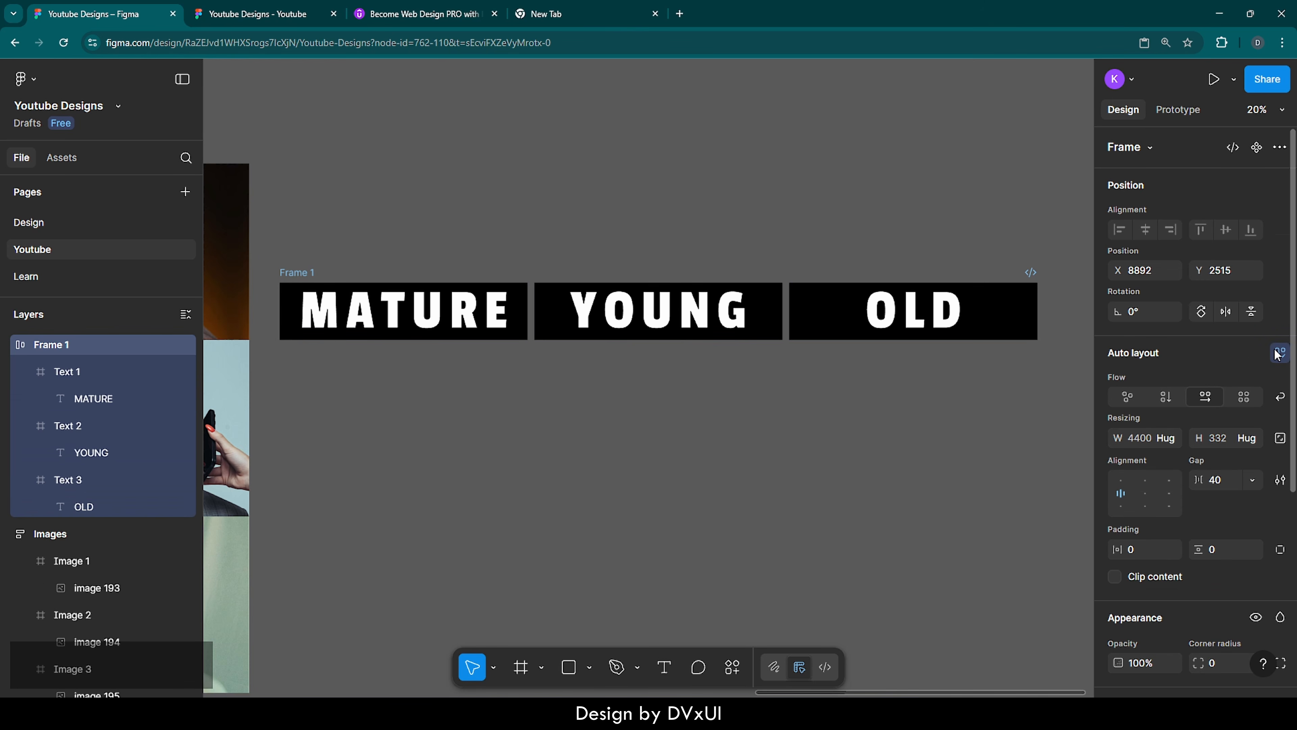
{"action": "type", "text": "0"}
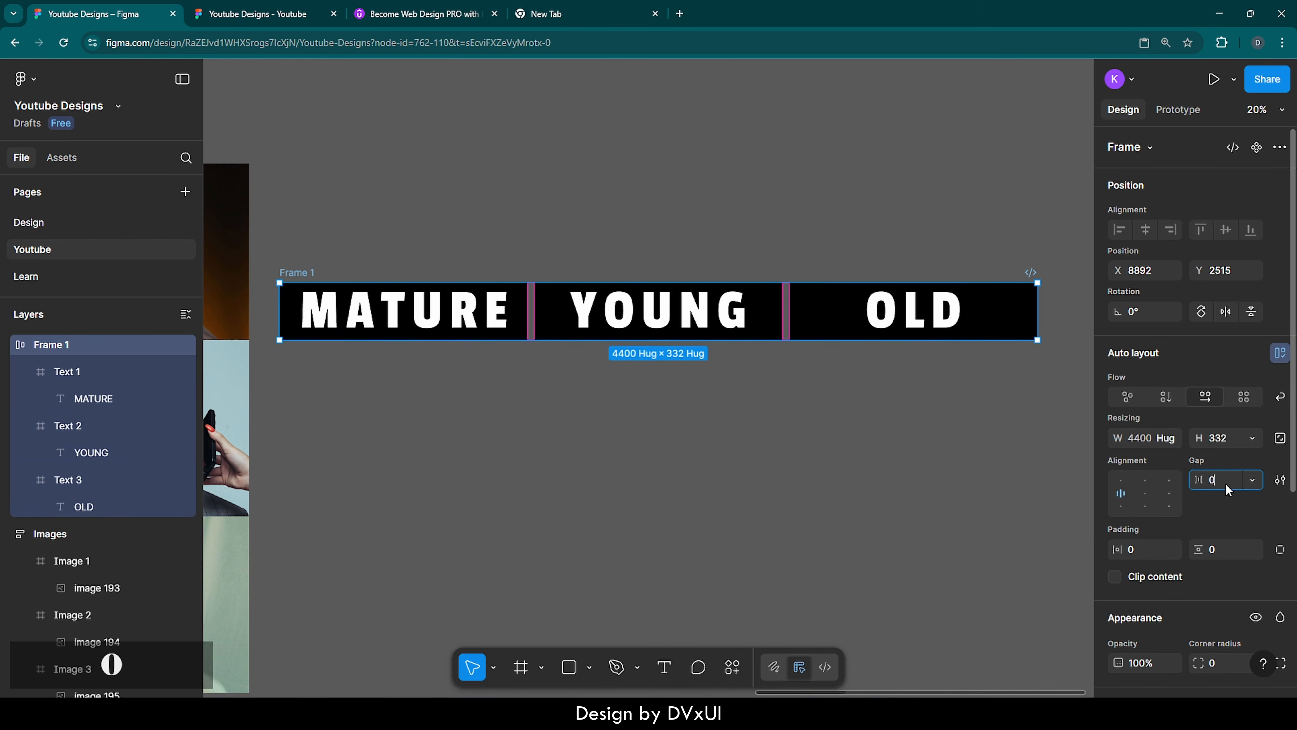
{"action": "key", "text": "Return"}
{"action": "left_click", "coordinate": [915, 409]}
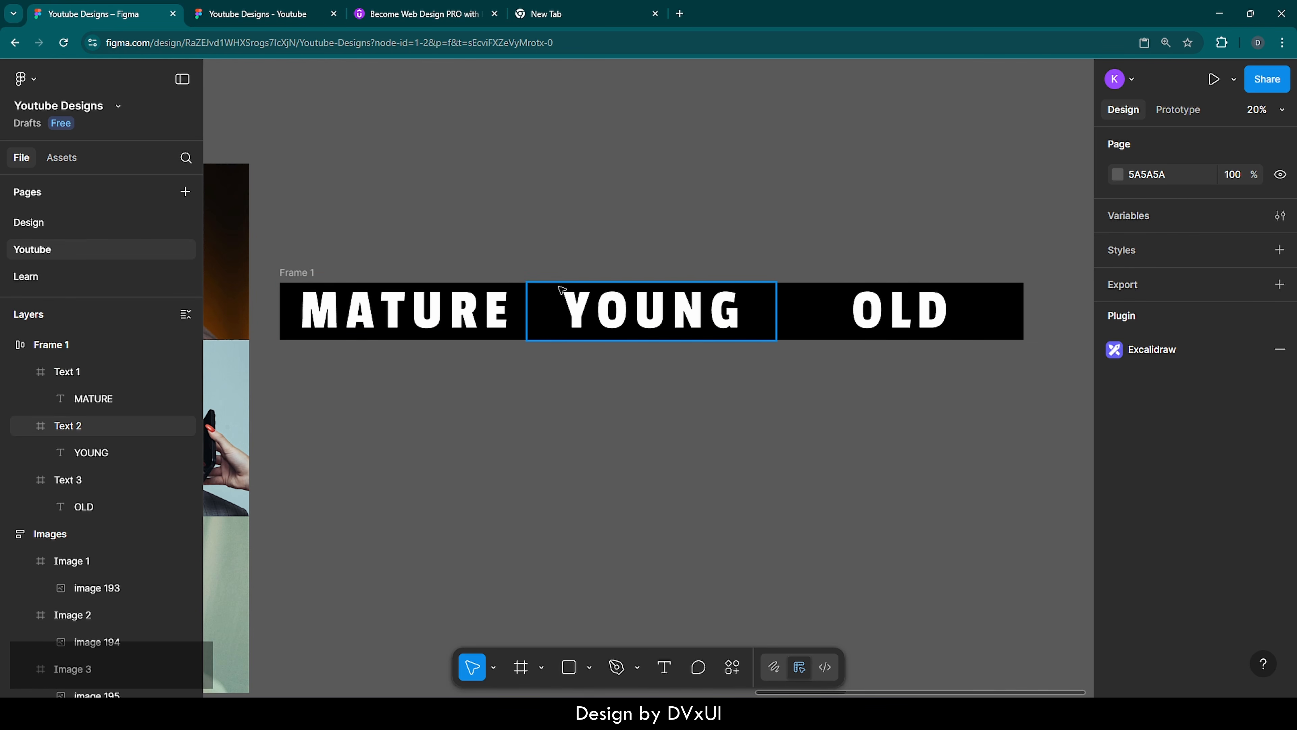
{"action": "scroll", "coordinate": [587, 281], "scroll_direction": "left", "scroll_amount": 8}
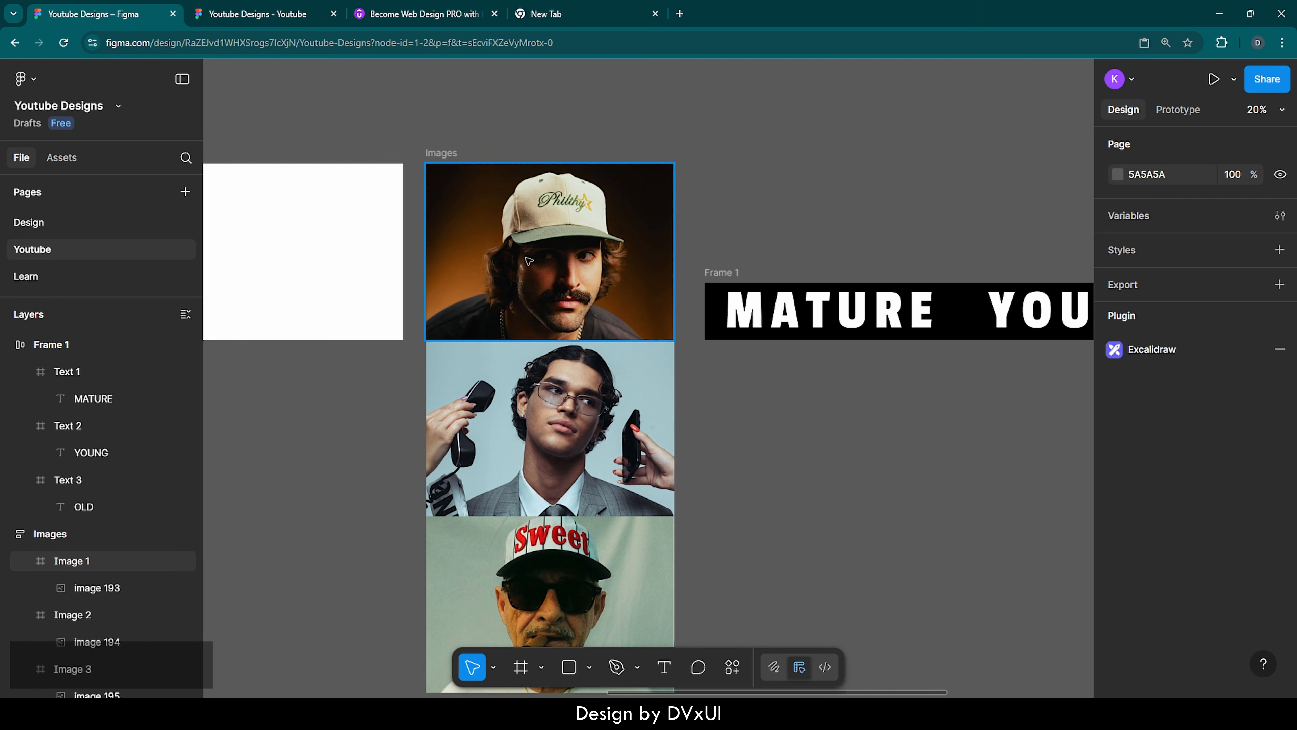
{"action": "scroll", "coordinate": [784, 401], "scroll_direction": "right", "scroll_amount": 8}
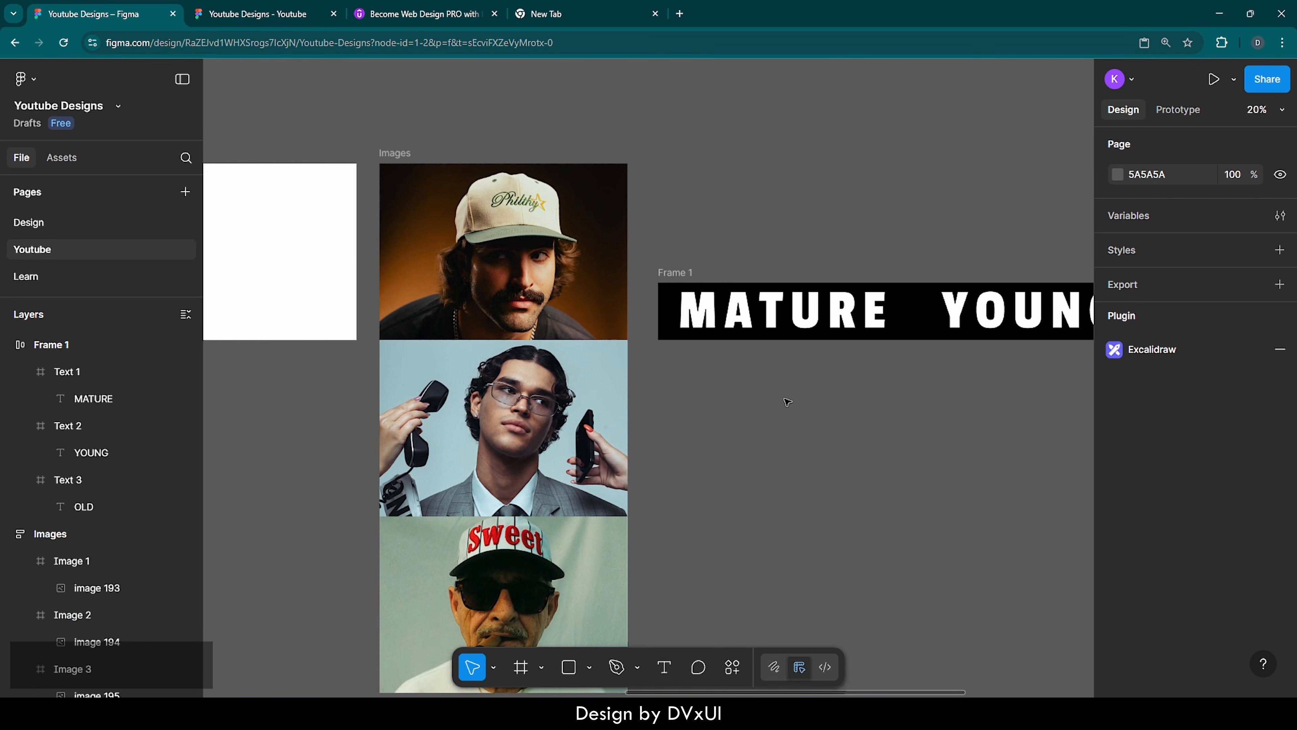
{"action": "scroll", "coordinate": [787, 401], "scroll_direction": "right", "scroll_amount": 1}
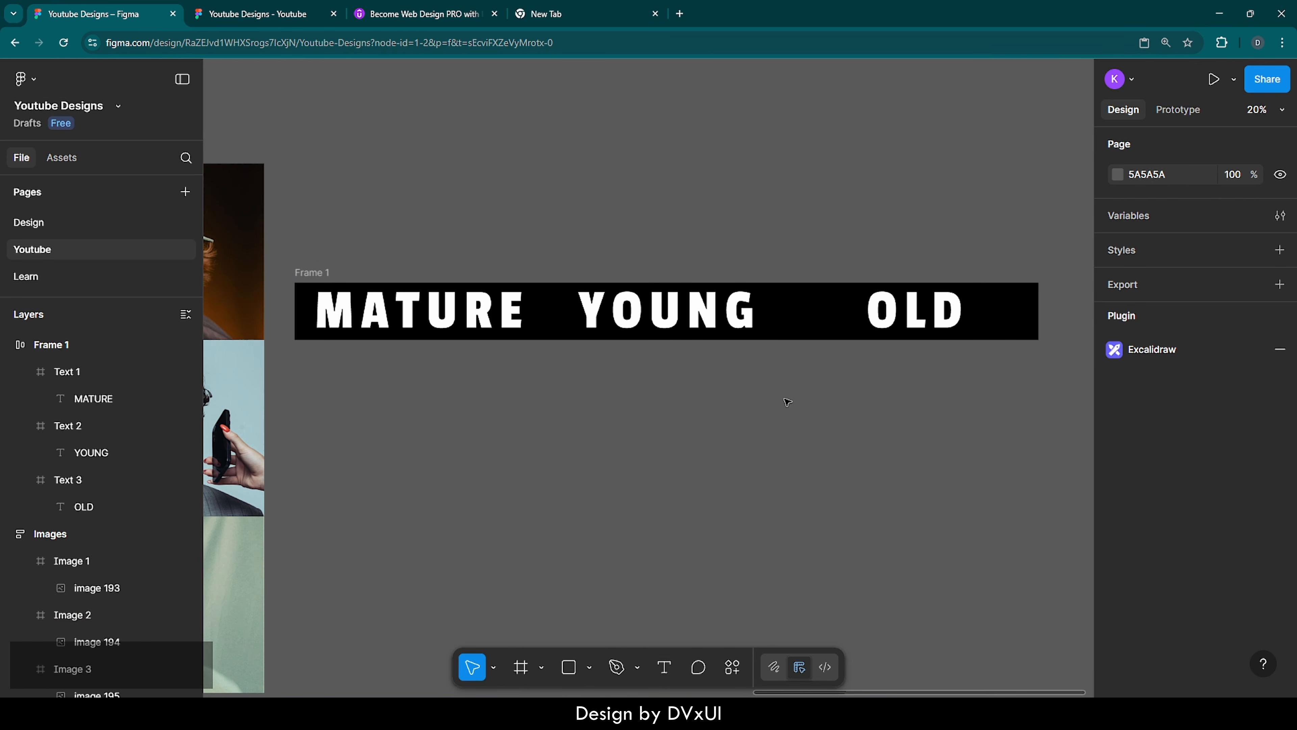
{"action": "scroll", "coordinate": [787, 401], "scroll_direction": "right", "scroll_amount": 2}
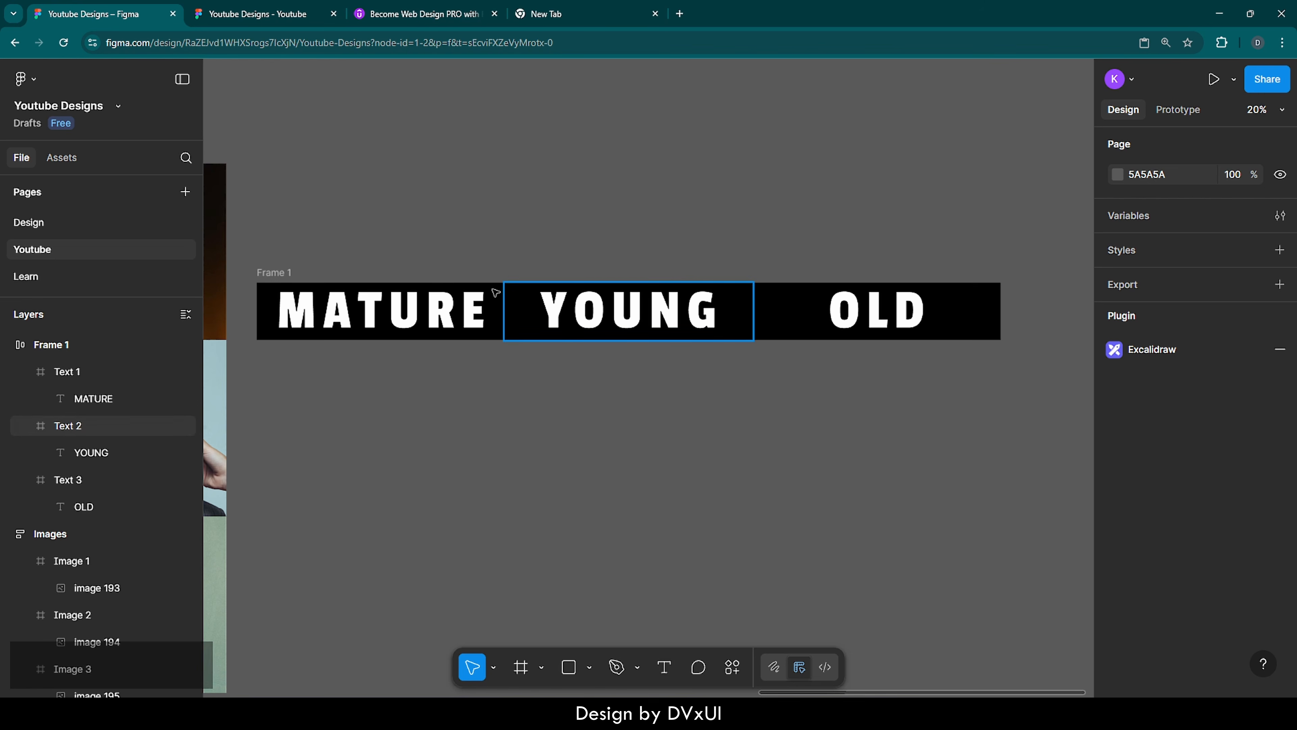
Remove the black fill from the Text 1, Text 2 and Text 3 frames together
{"action": "left_click", "coordinate": [272, 275]}
{"action": "left_click", "coordinate": [272, 275]}
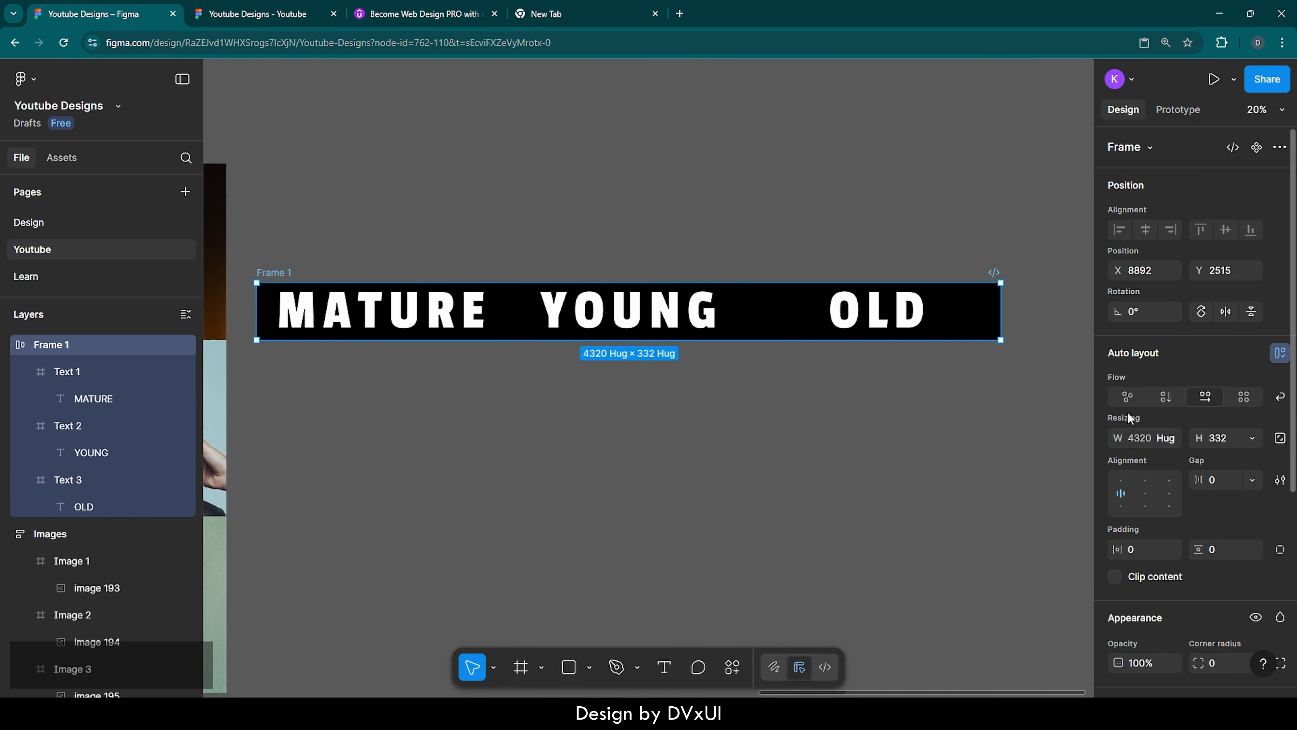
{"action": "scroll", "coordinate": [1156, 466], "scroll_direction": "down", "scroll_amount": 5}
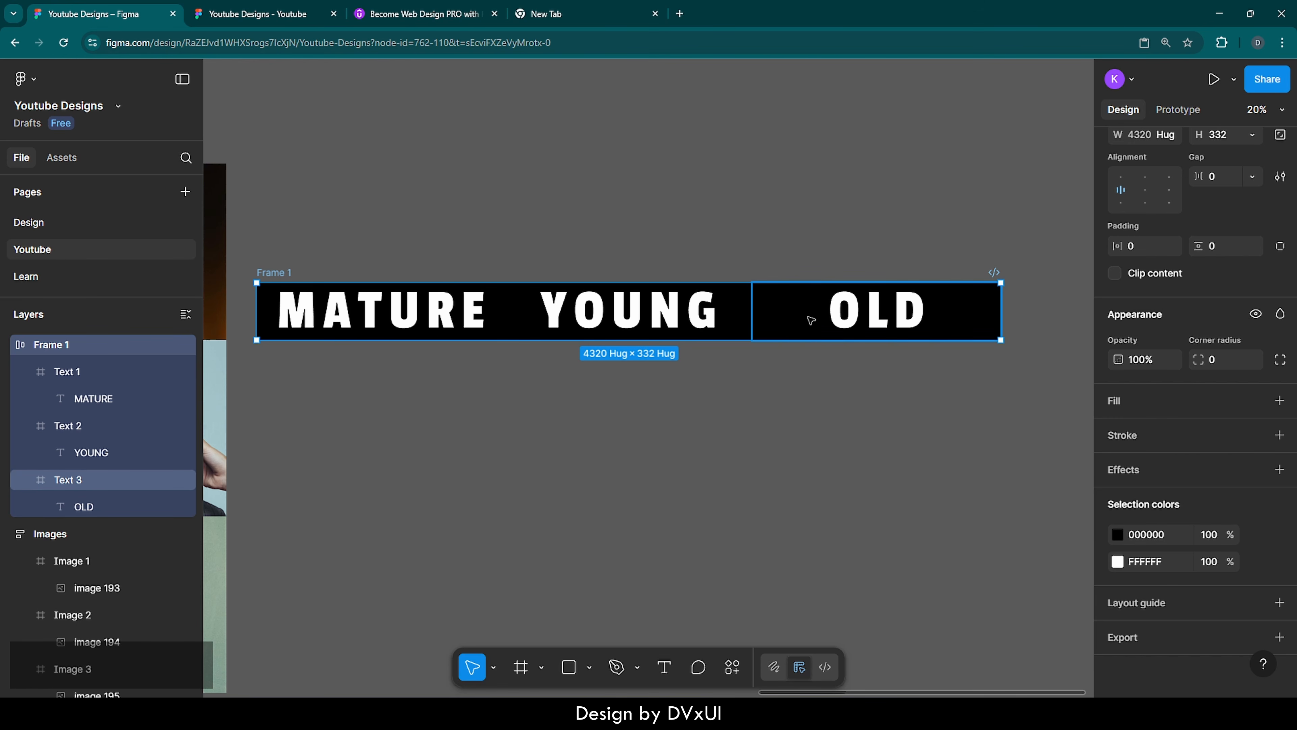
{"action": "left_click", "coordinate": [837, 327]}
{"action": "left_click", "coordinate": [661, 312], "text": "shift"}
{"action": "left_click", "coordinate": [451, 317], "text": "shift"}
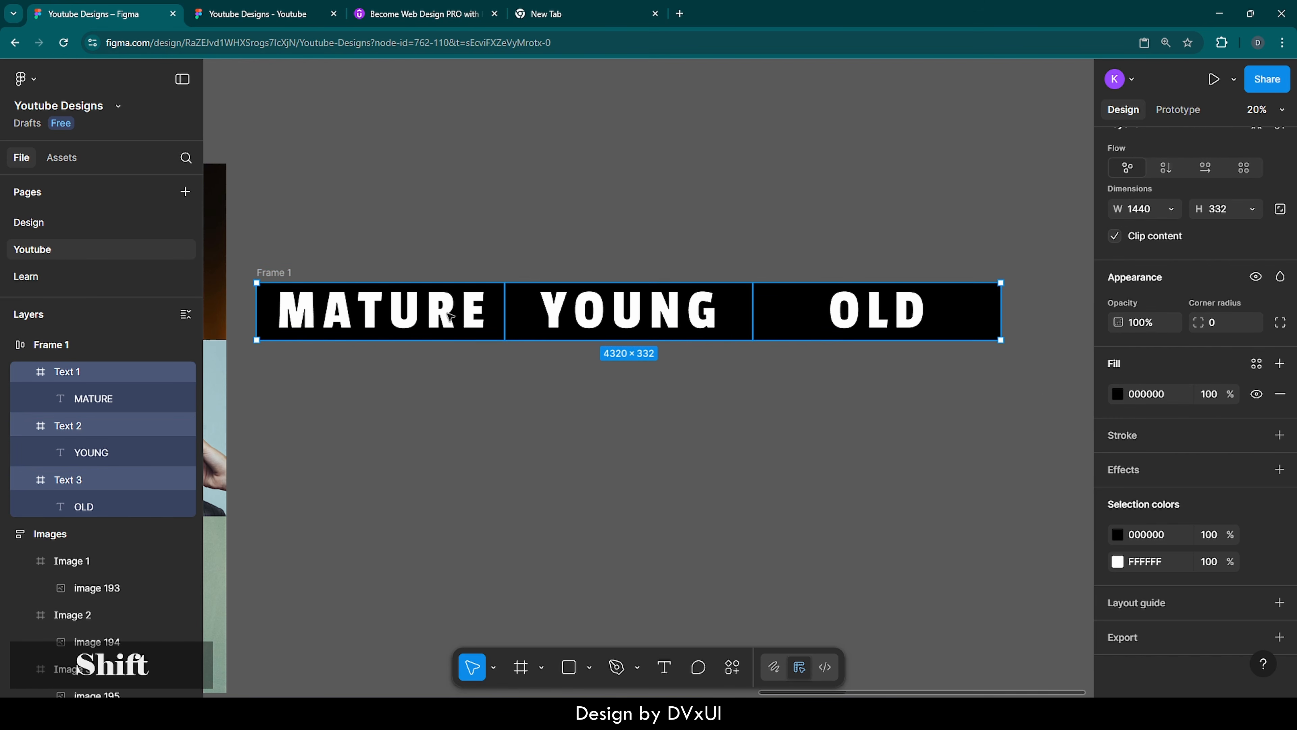
{"action": "left_click", "coordinate": [1280, 394]}
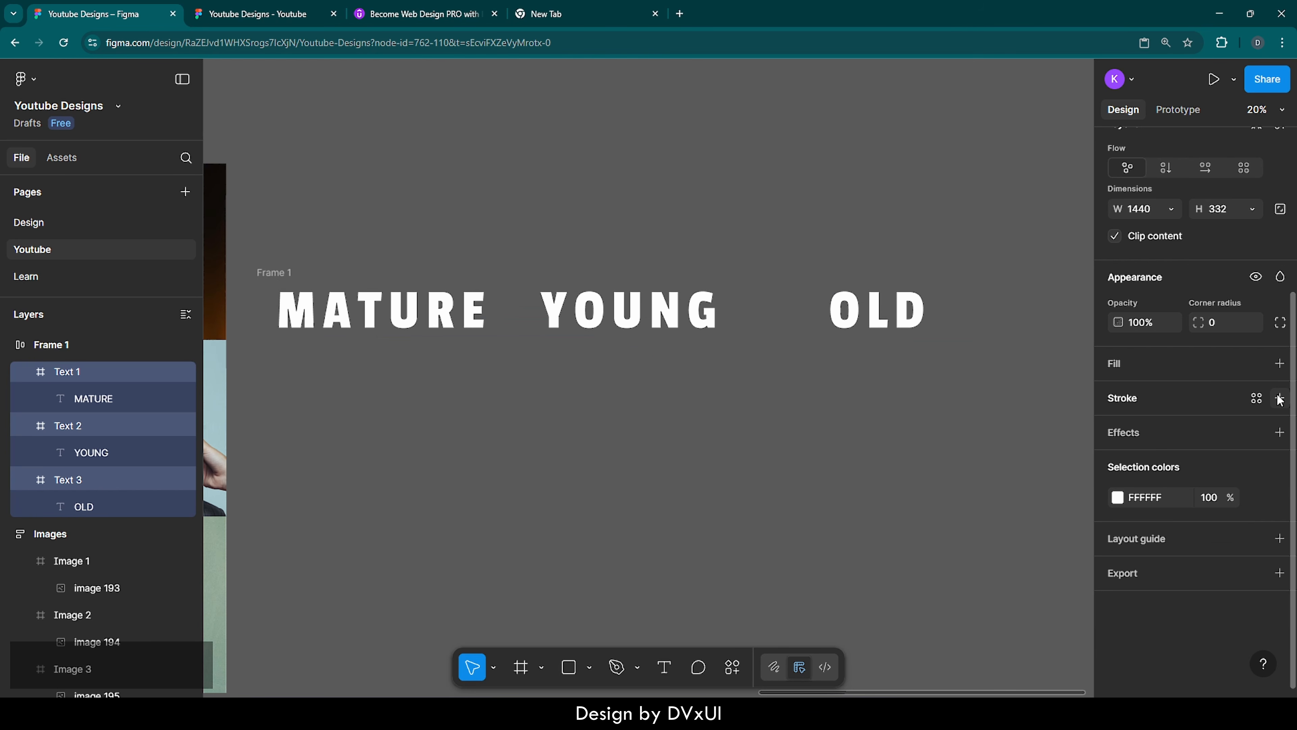
{"action": "left_click", "coordinate": [855, 391]}
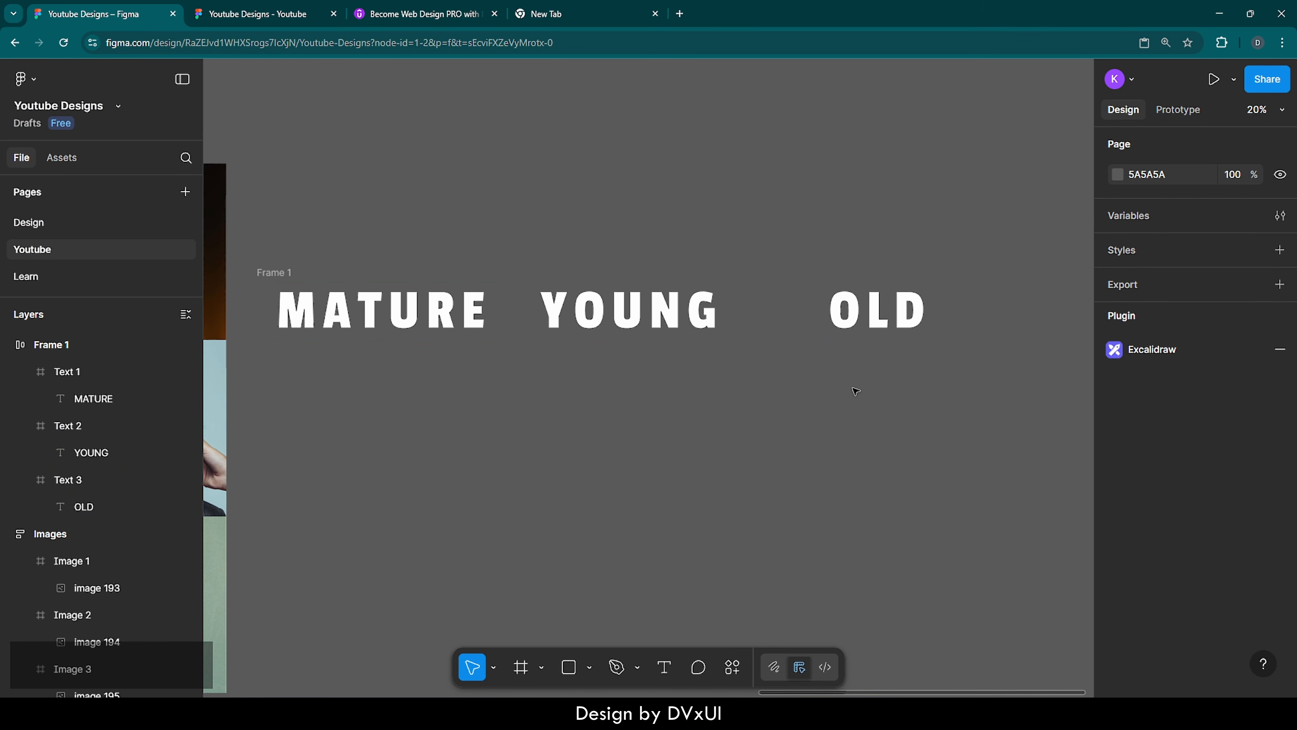
Move the Images auto layout into the white Primary frame and align it to the frame's top edge
{"action": "scroll", "coordinate": [856, 391], "scroll_direction": "down", "scroll_amount": 2, "text": "ctrl"}
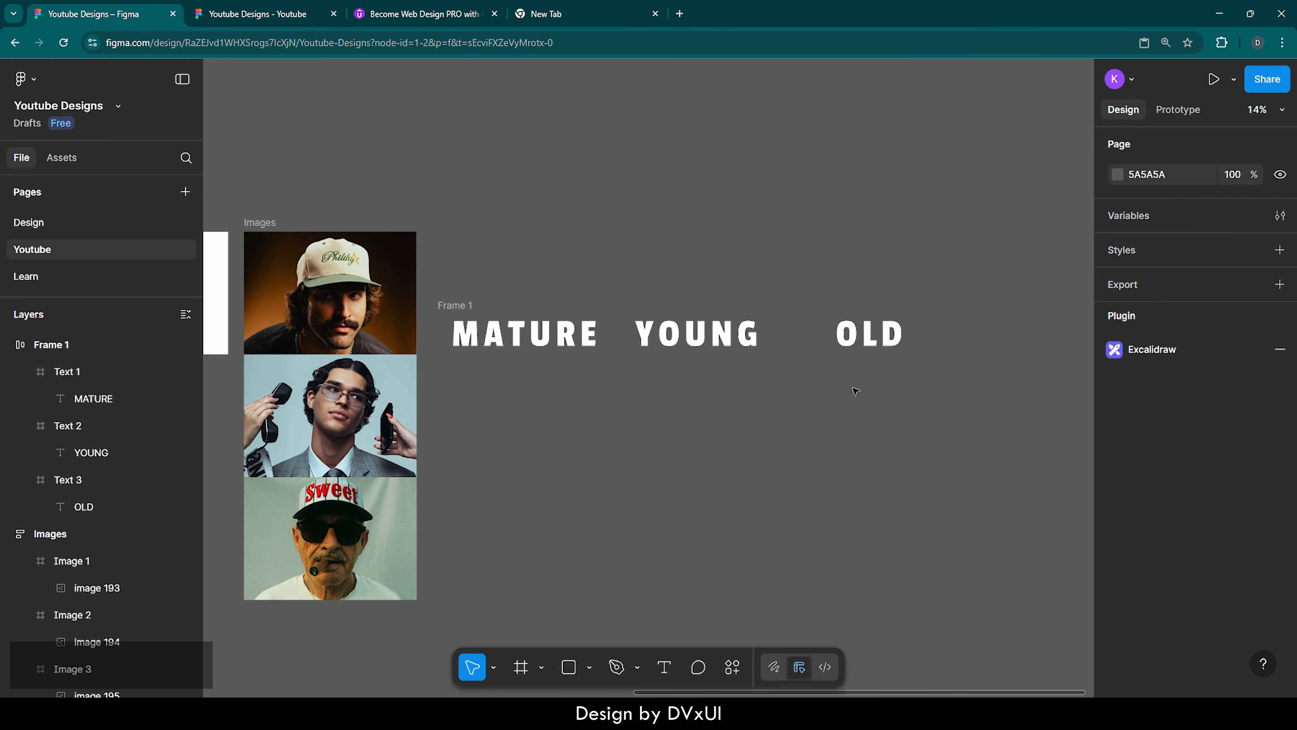
{"action": "scroll", "coordinate": [856, 391], "scroll_direction": "left", "scroll_amount": 5}
{"action": "left_click", "coordinate": [755, 220]}
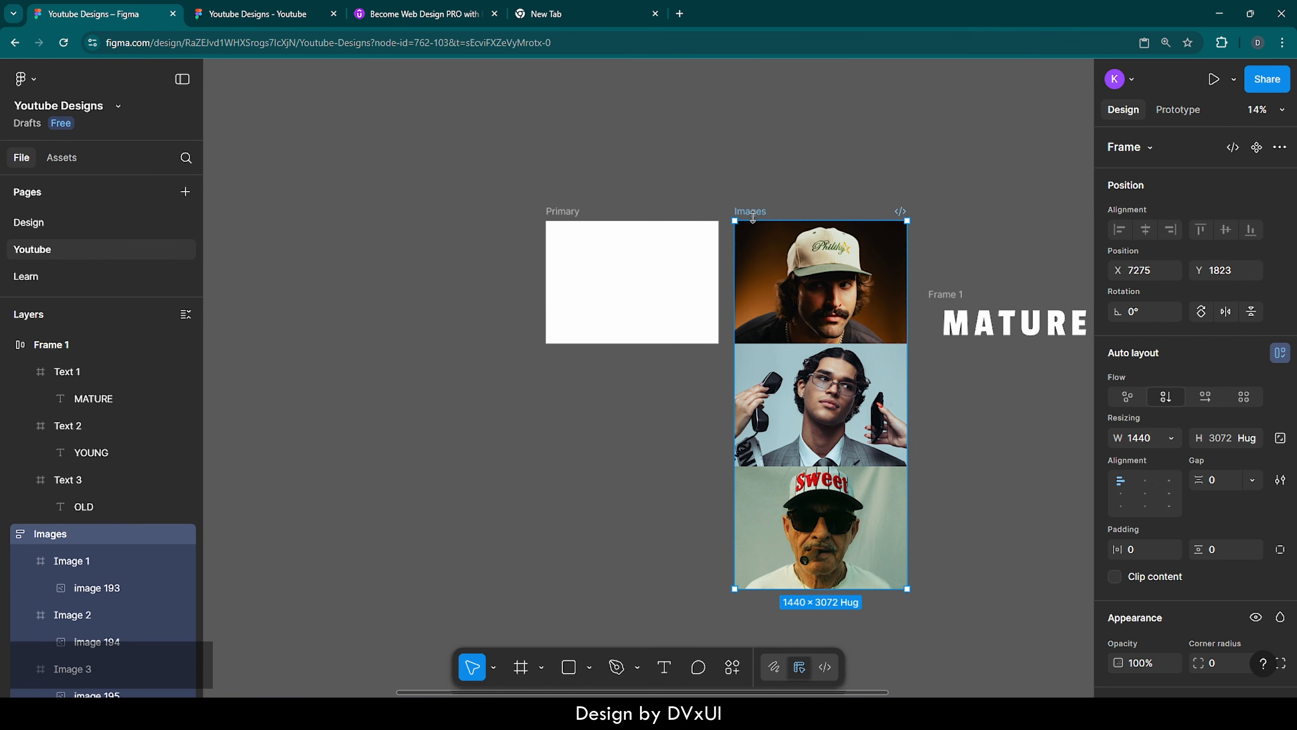
{"action": "key", "text": "ctrl+x"}
{"action": "left_click", "coordinate": [569, 241]}
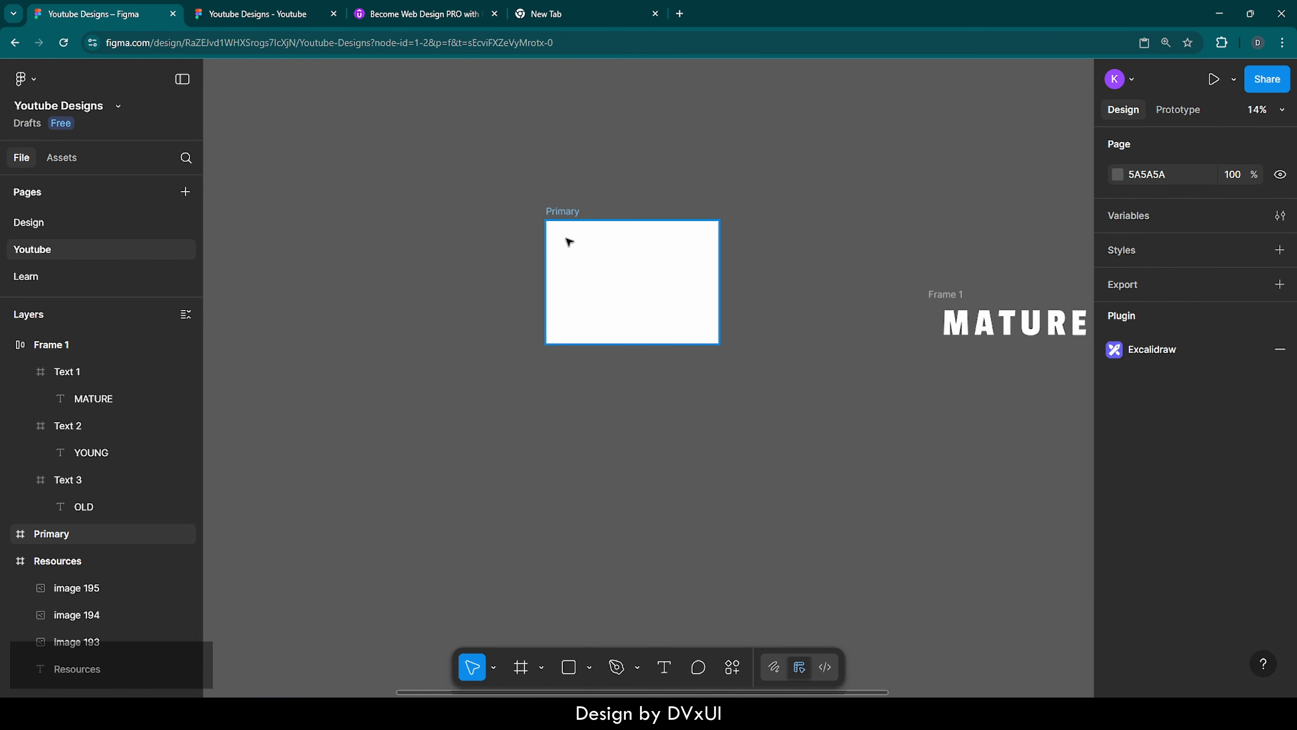
{"action": "key", "text": "ctrl"}
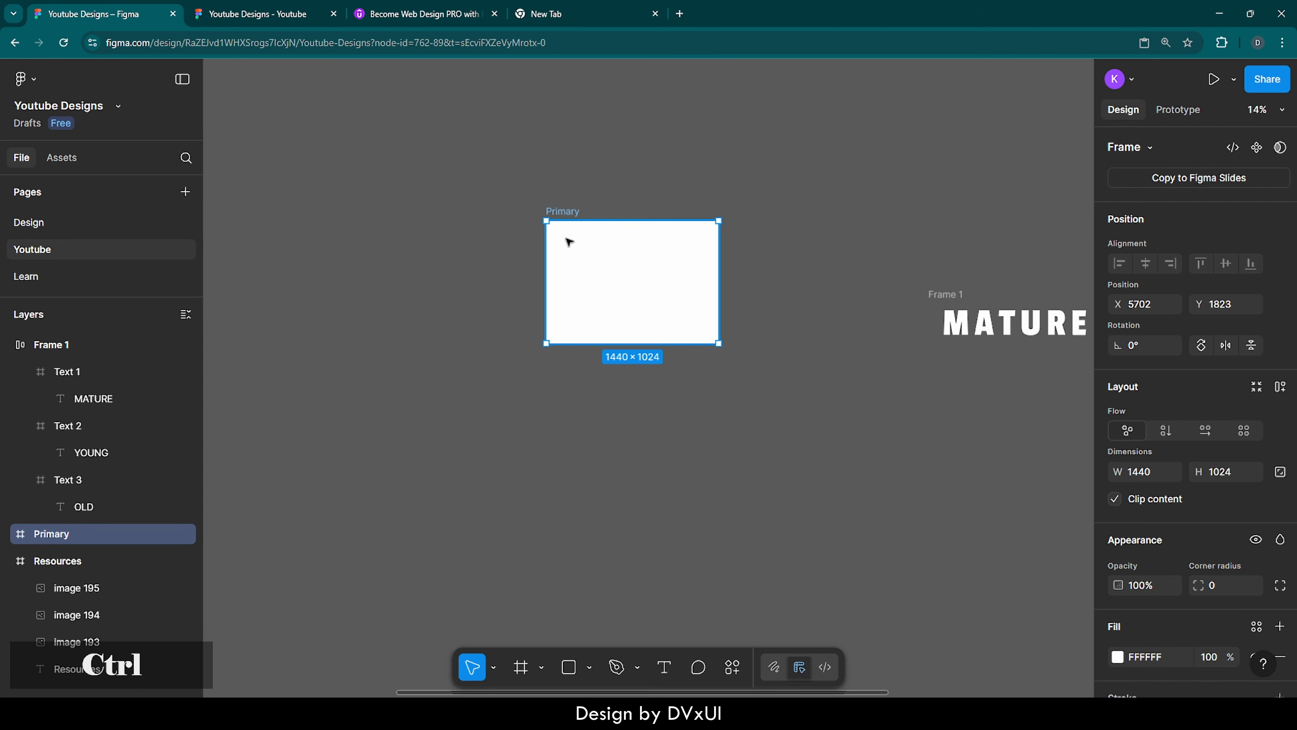
{"action": "key", "text": "ctrl+v"}
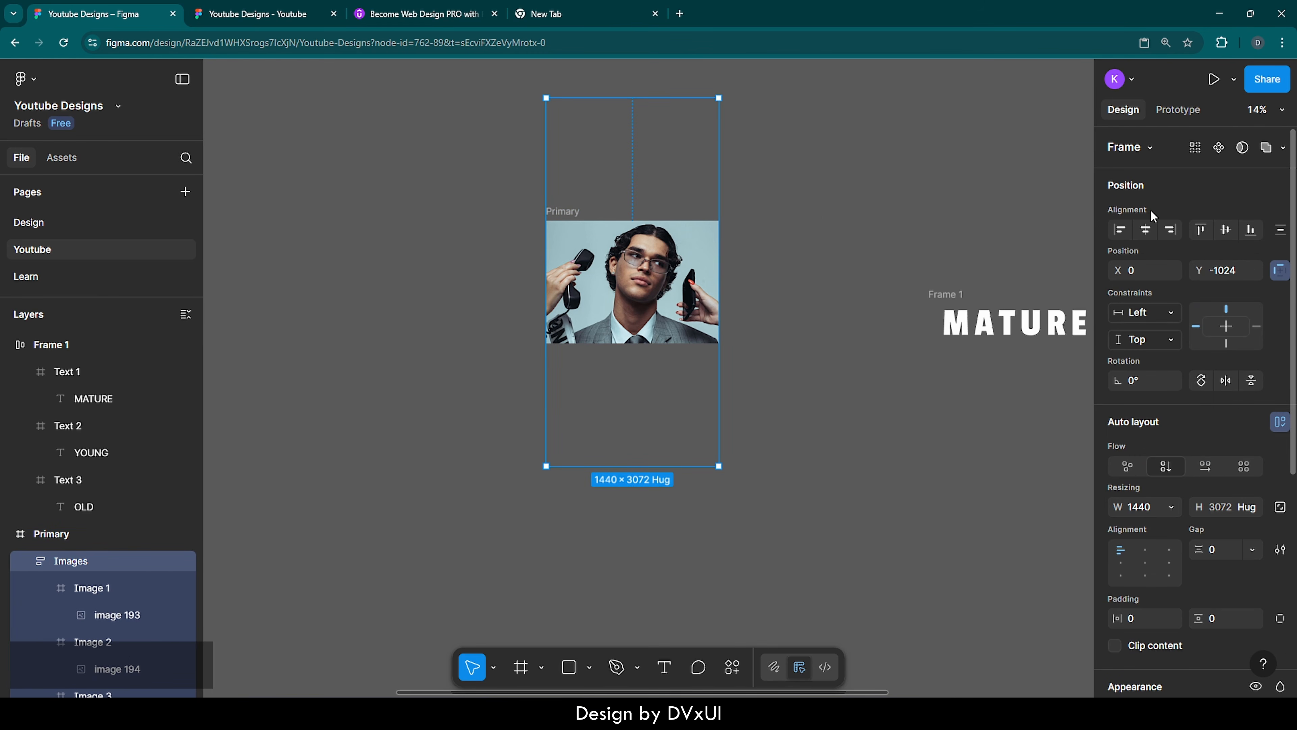
{"action": "left_click", "coordinate": [1202, 231]}
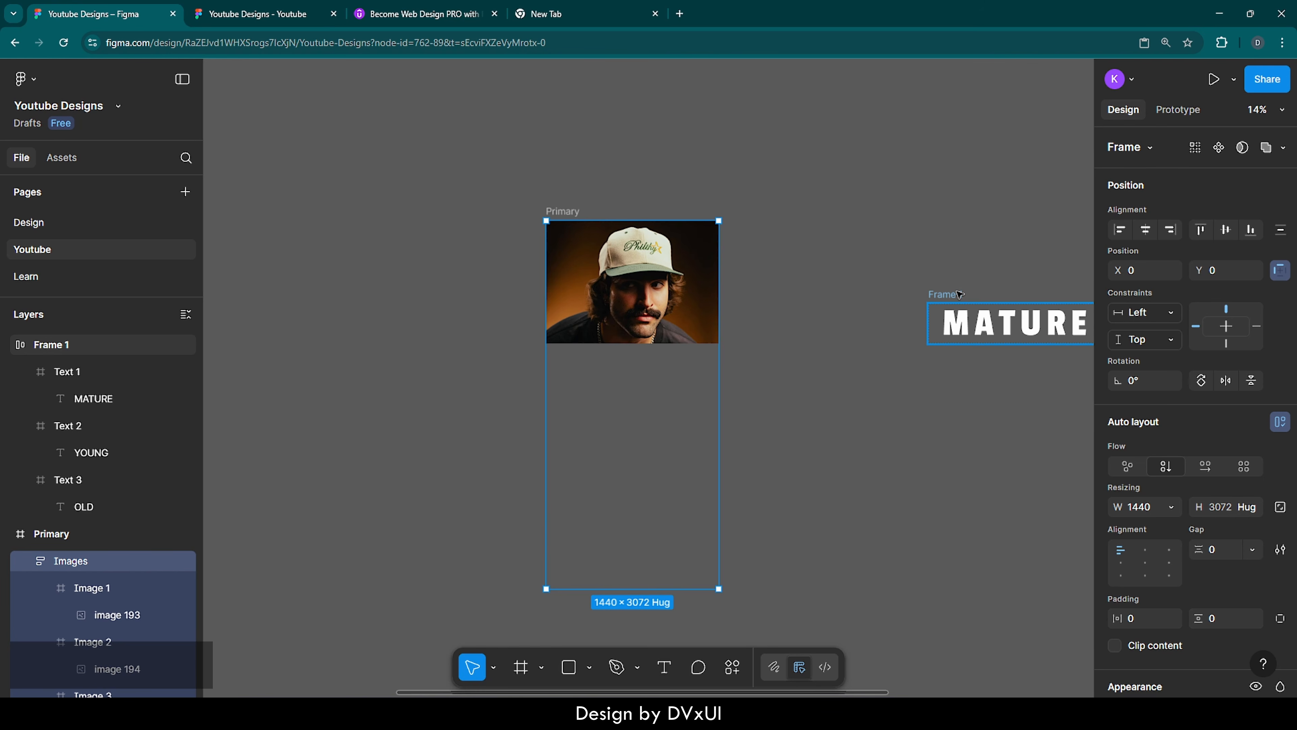
Move the horizontal headings auto layout into the Primary frame and align it to the frame's left edge
{"action": "left_click", "coordinate": [959, 294]}
{"action": "key", "text": "ctrl+x"}
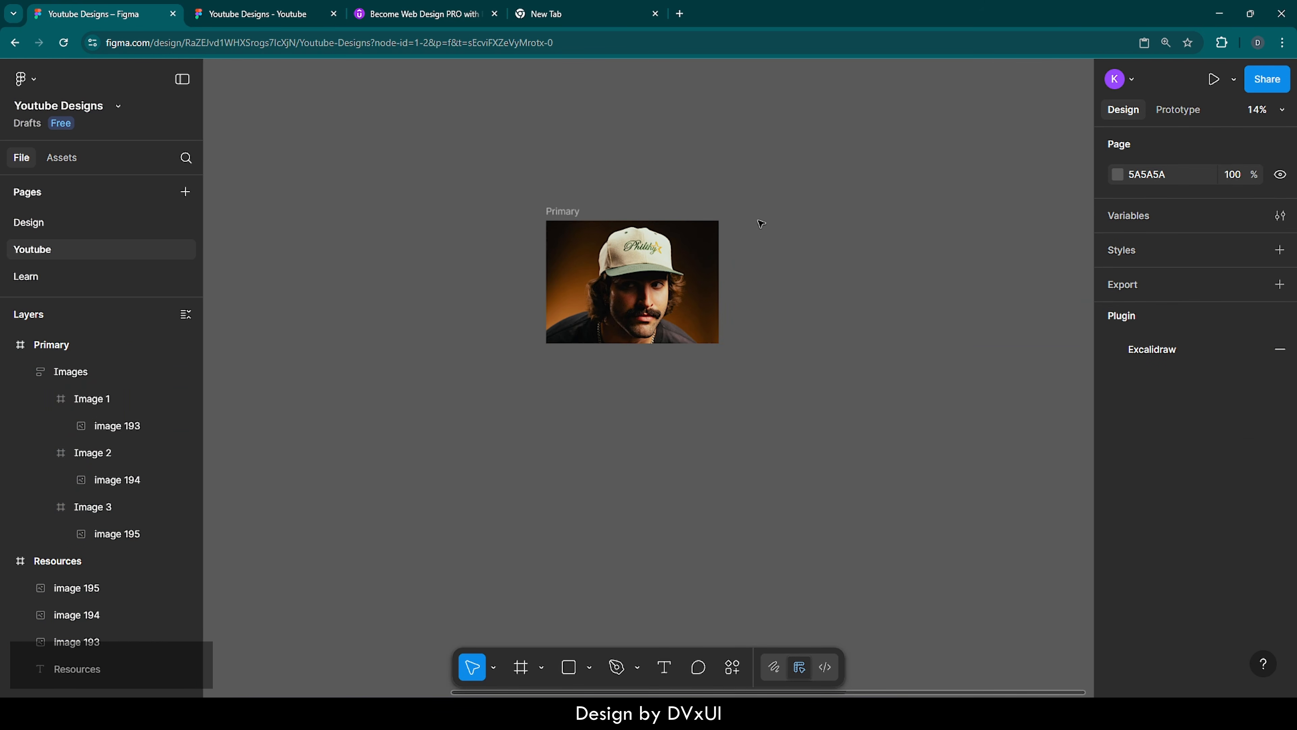
{"action": "left_click", "coordinate": [558, 214]}
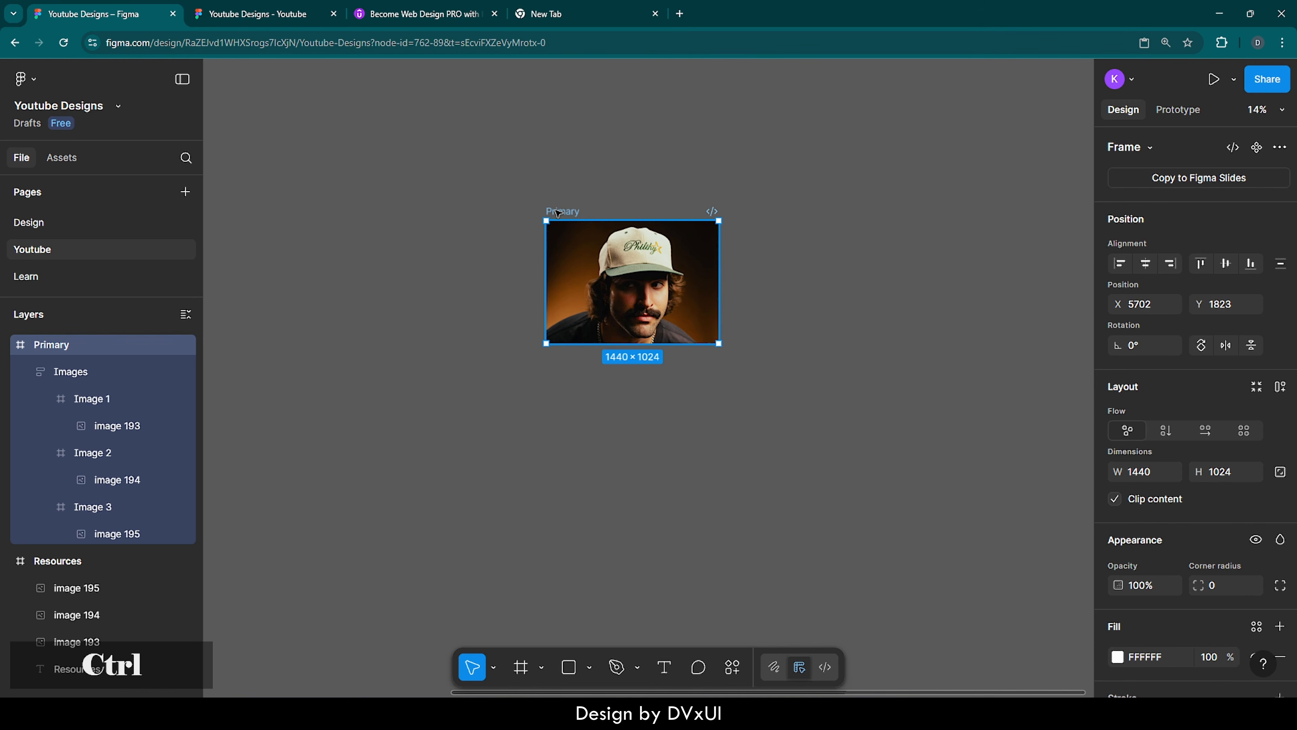
{"action": "key", "text": "ctrl+v"}
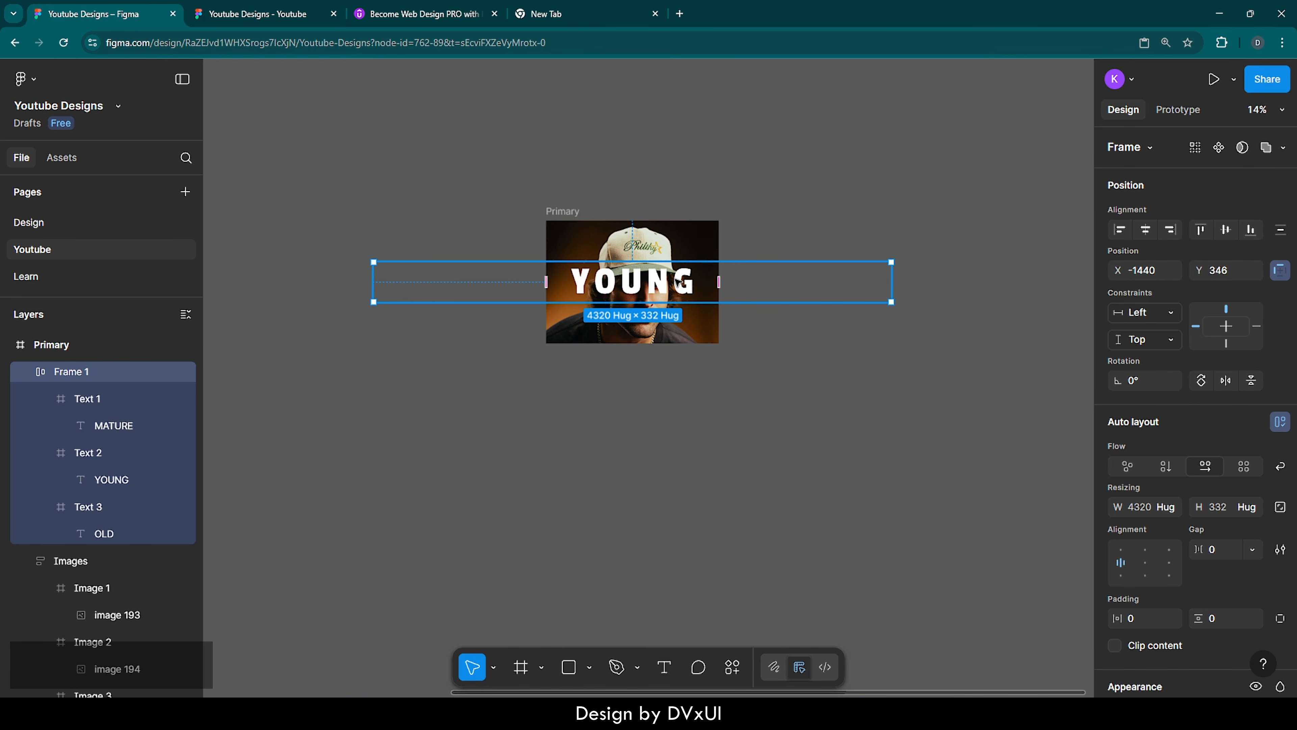
{"action": "left_click", "coordinate": [1120, 229]}
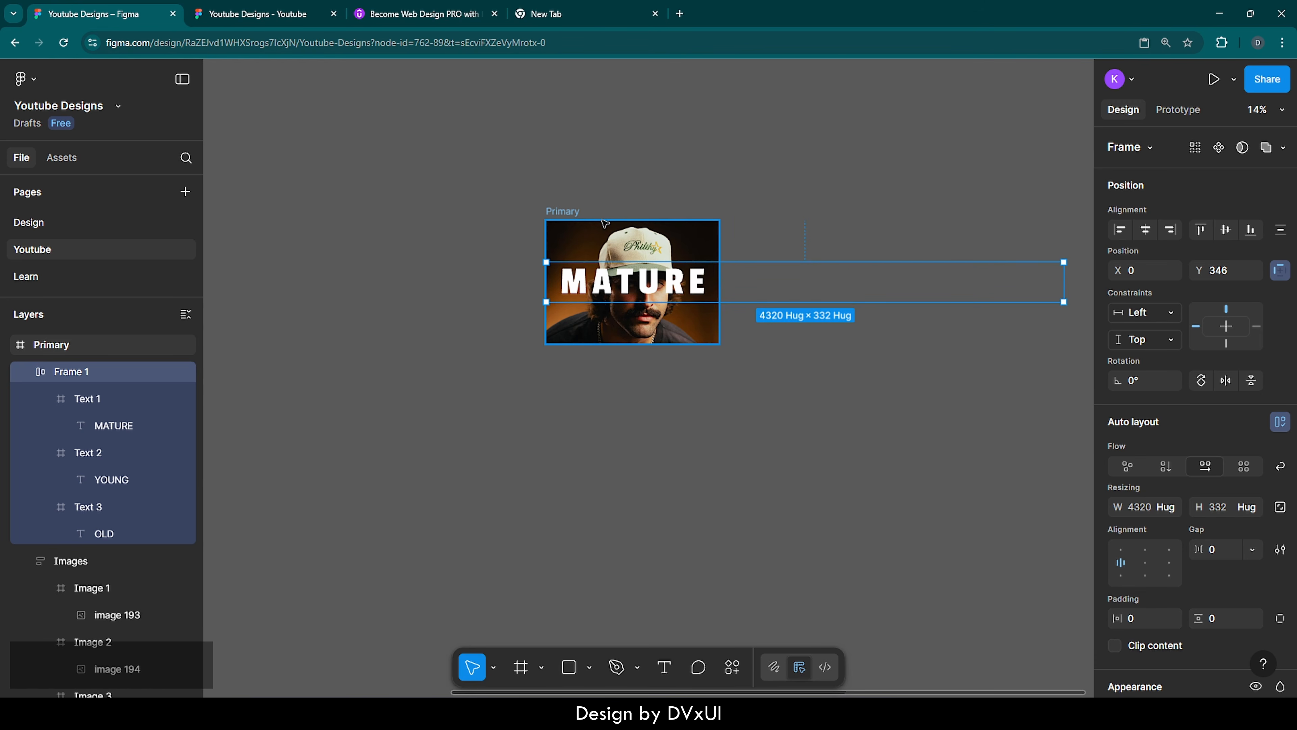
Nudge the headings auto layout down to Y 674 so MATURE sits near the bottom of the Primary frame
{"action": "scroll", "coordinate": [620, 228], "scroll_direction": "up", "scroll_amount": 5}
{"action": "scroll", "coordinate": [604, 224], "scroll_direction": "up", "scroll_amount": 1}
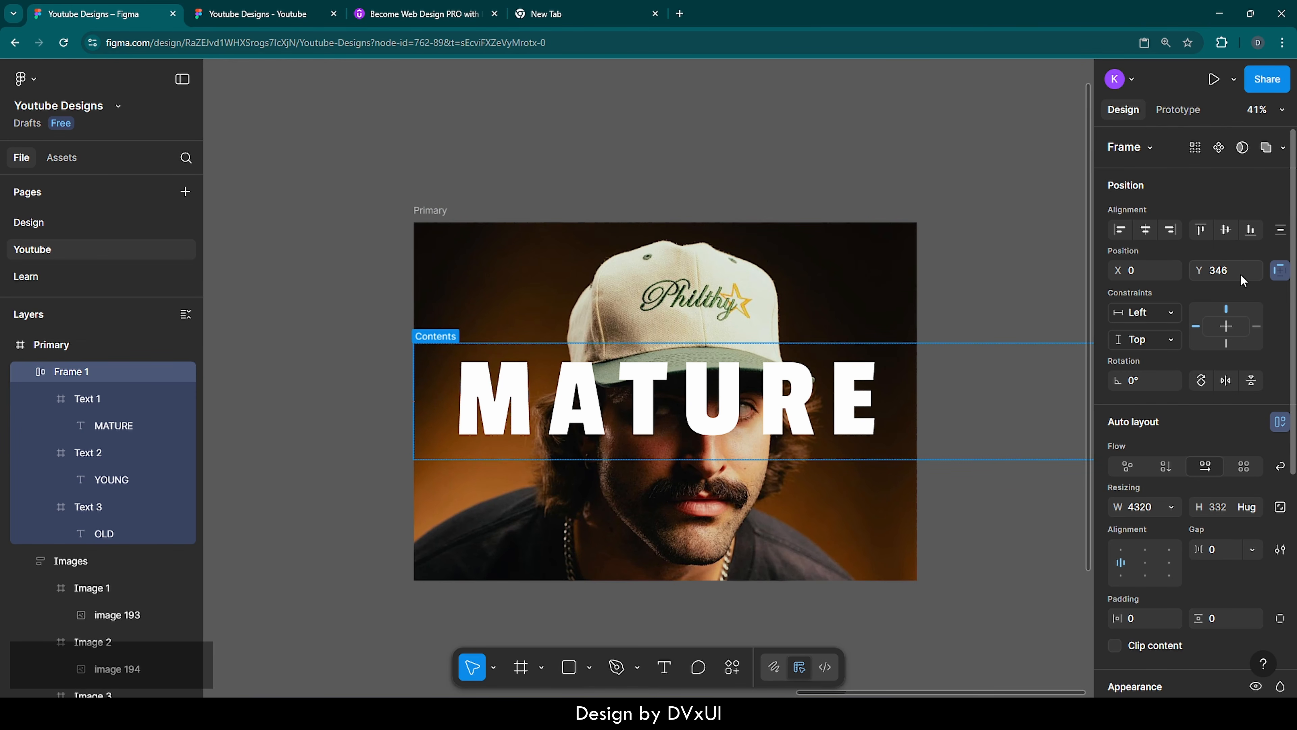
{"action": "key", "text": "shift"}
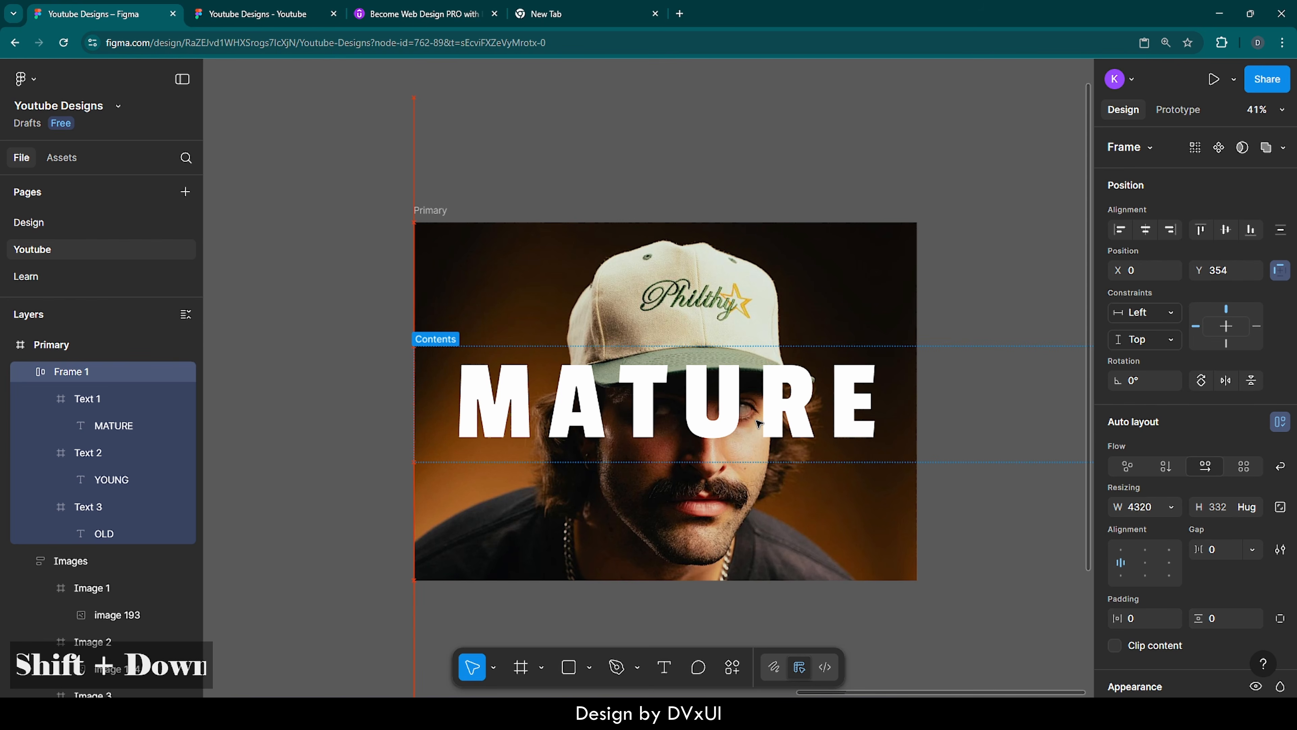
{"action": "key", "text": "shift+Down"}
{"action": "key", "text": "shift+Down"}
{"action": "key", "text": "shift+Down"}
{"action": "key", "text": "shift+Down"}
{"action": "key", "text": "shift+Down"}
{"action": "key", "text": "shift+Down"}
{"action": "key", "text": "shift+Down"}
{"action": "key", "text": "shift+Down"}
{"action": "key", "text": "shift+Down"}
{"action": "key", "text": "shift+Down"}
{"action": "key", "text": "shift+Down"}
{"action": "key", "text": "shift+Down"}
{"action": "key", "text": "shift+Down"}
{"action": "key", "text": "shift+Down"}
{"action": "key", "text": "shift+Down"}
{"action": "key", "text": "shift+Down"}
{"action": "key", "text": "shift+Down"}
{"action": "key", "text": "shift+Down"}
{"action": "key", "text": "shift+Down"}
{"action": "key", "text": "shift+Down"}
{"action": "key", "text": "shift+Down"}
{"action": "key", "text": "shift+Down"}
{"action": "key", "text": "shift+Down"}
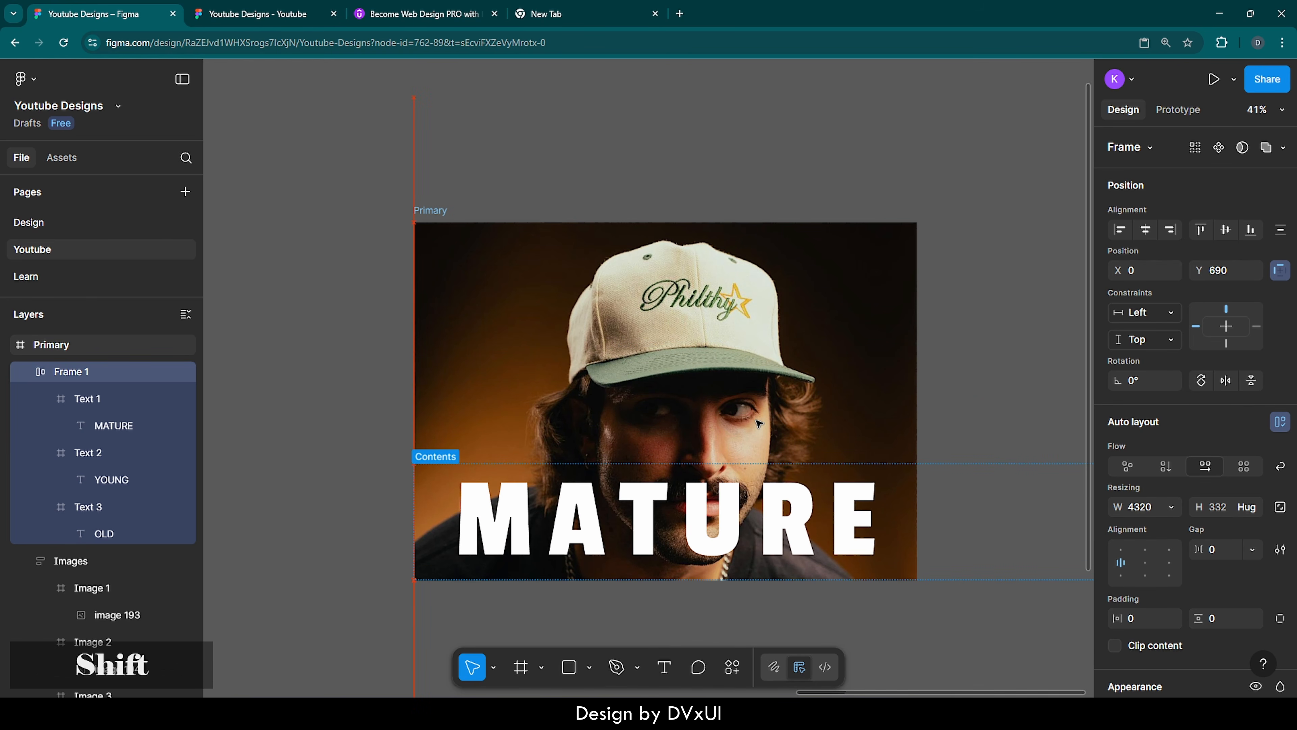
{"action": "key", "text": "shift+Up"}
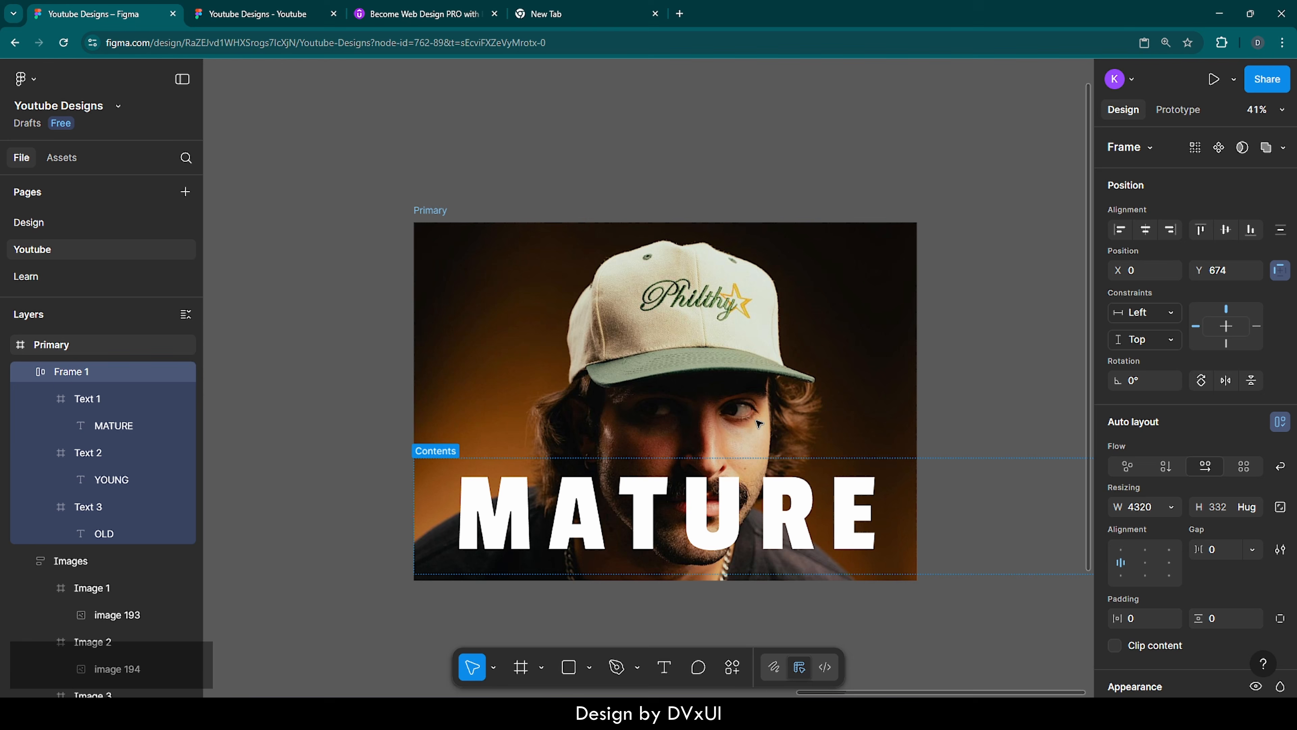
{"action": "left_click", "coordinate": [868, 603]}
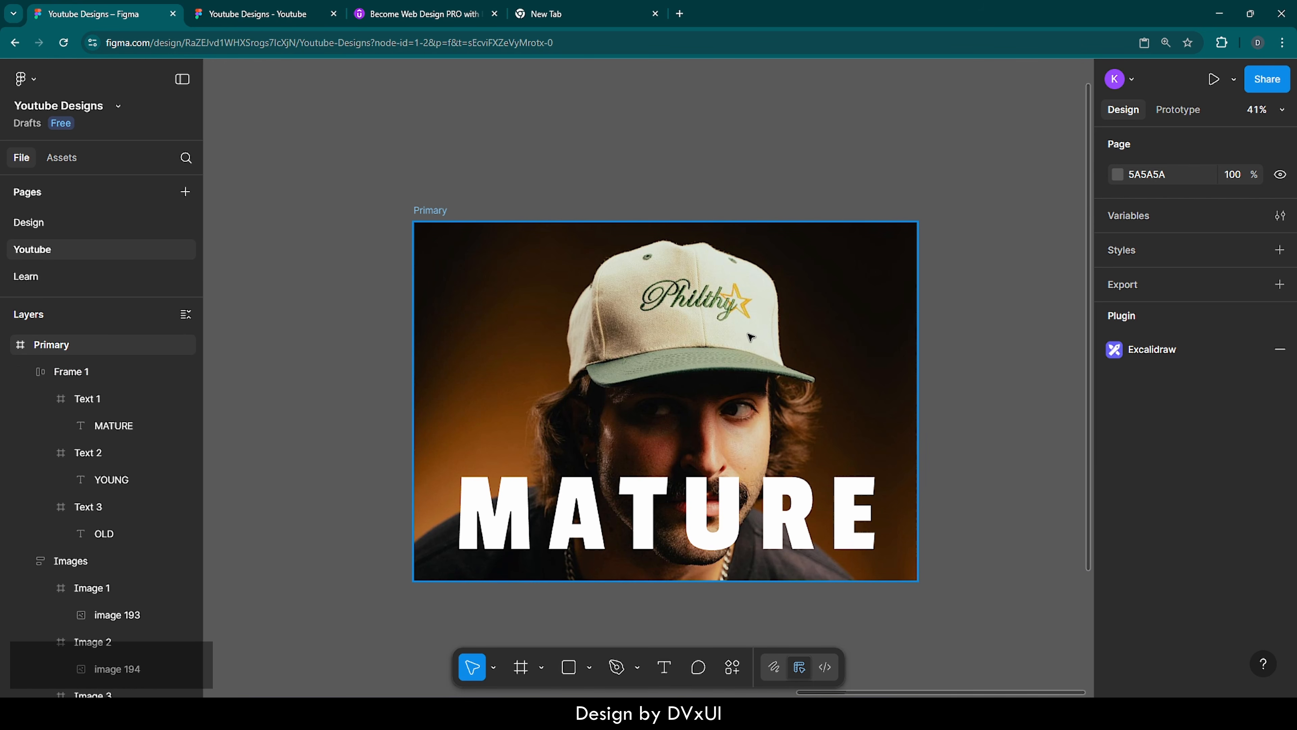
Add a column layout guide with a count of 16 to the Primary frame
{"action": "left_click", "coordinate": [433, 211]}
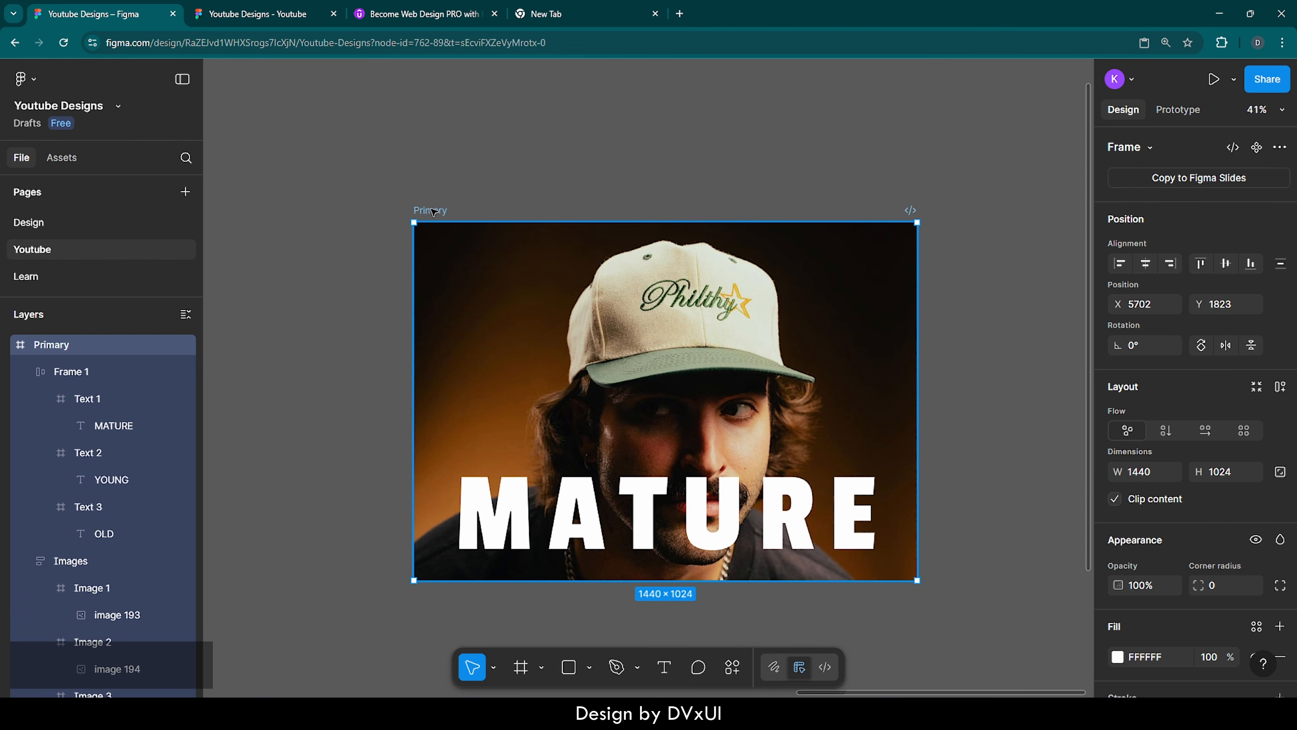
{"action": "scroll", "coordinate": [1133, 512], "scroll_direction": "down", "scroll_amount": 5}
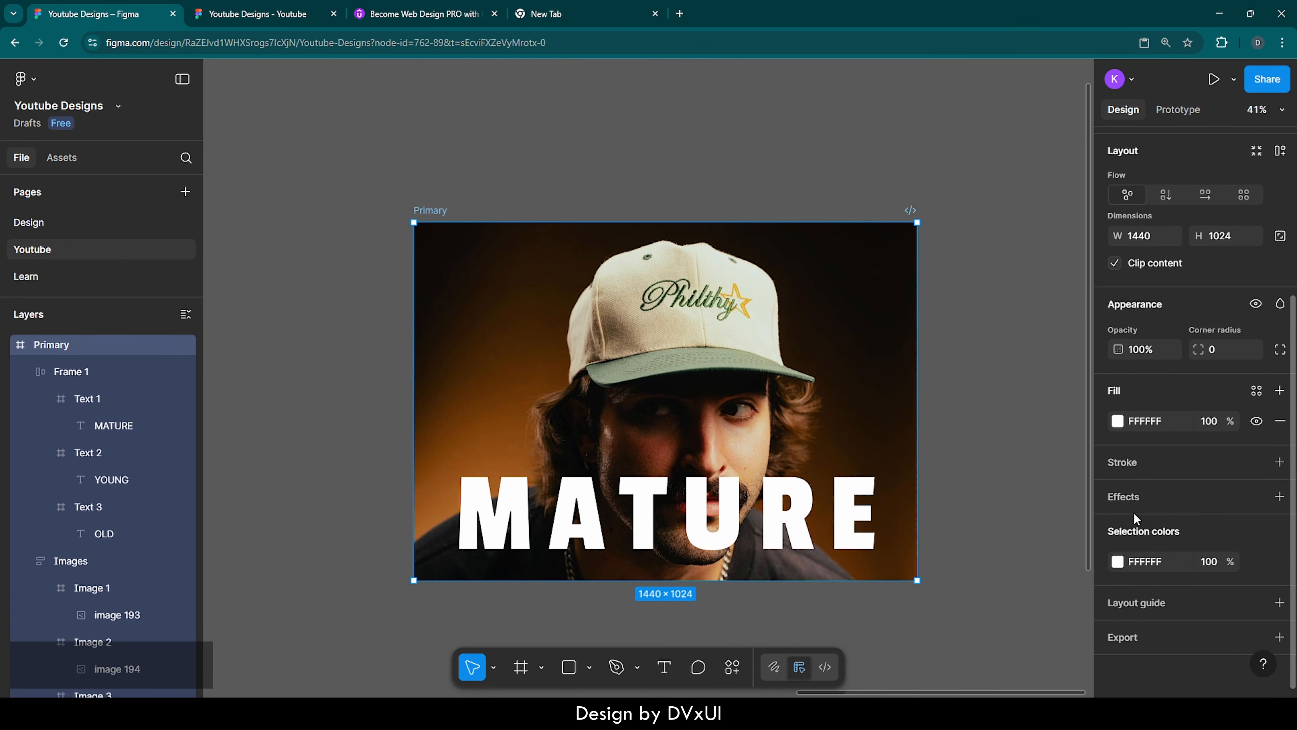
{"action": "left_click", "coordinate": [1123, 603]}
{"action": "left_click", "coordinate": [916, 595]}
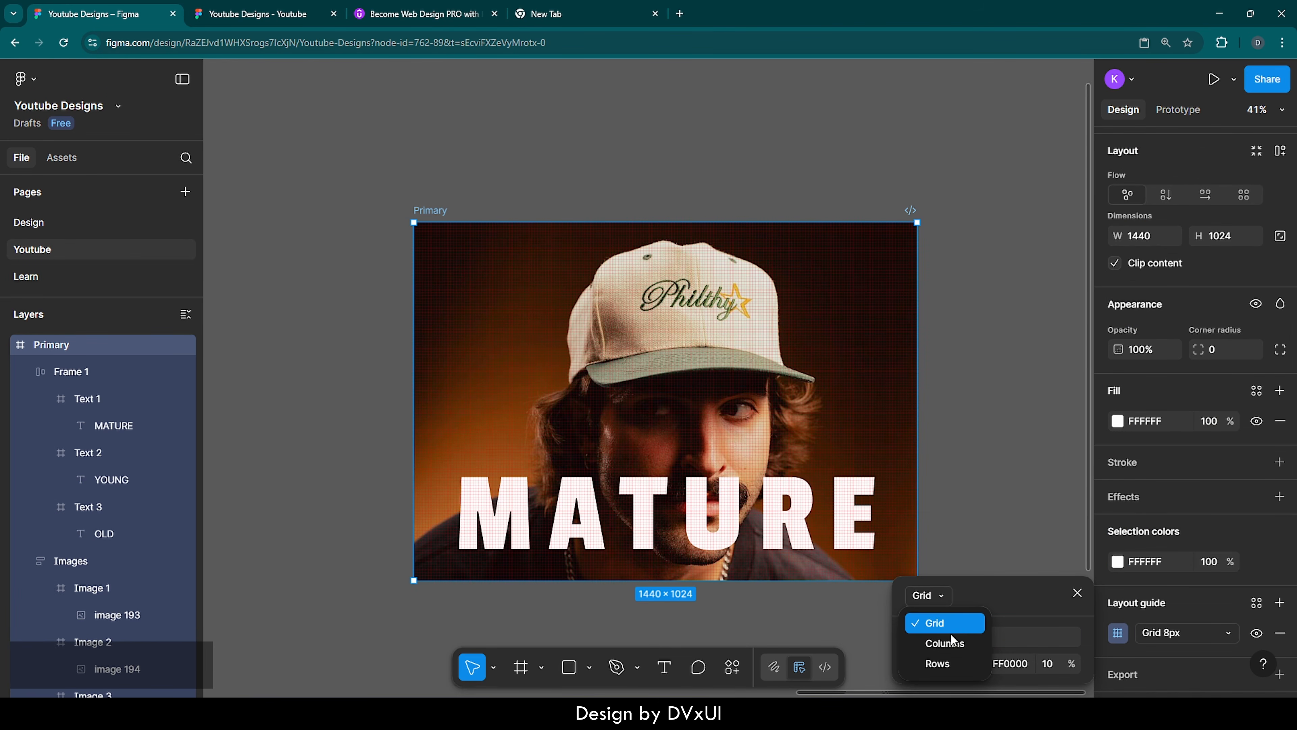
{"action": "left_click", "coordinate": [951, 641]}
{"action": "left_click", "coordinate": [987, 528]}
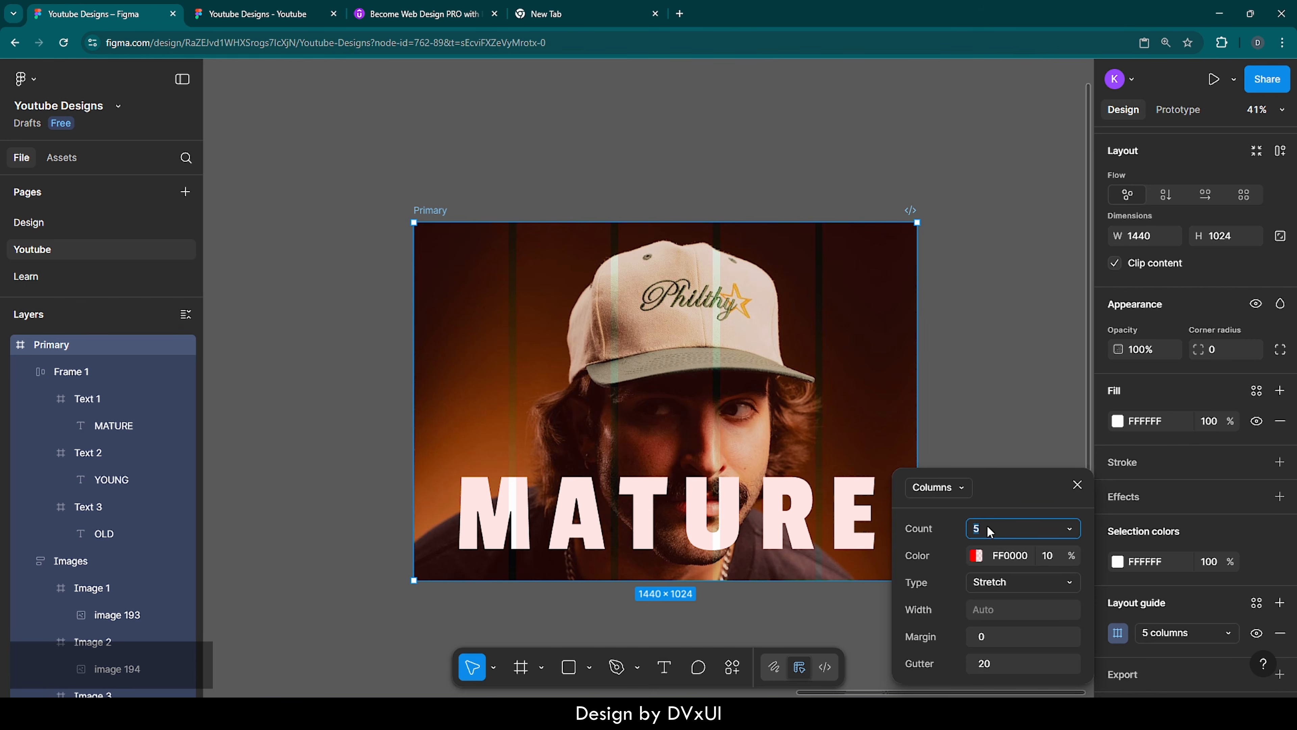
{"action": "type", "text": "16"}
{"action": "key", "text": "Return"}
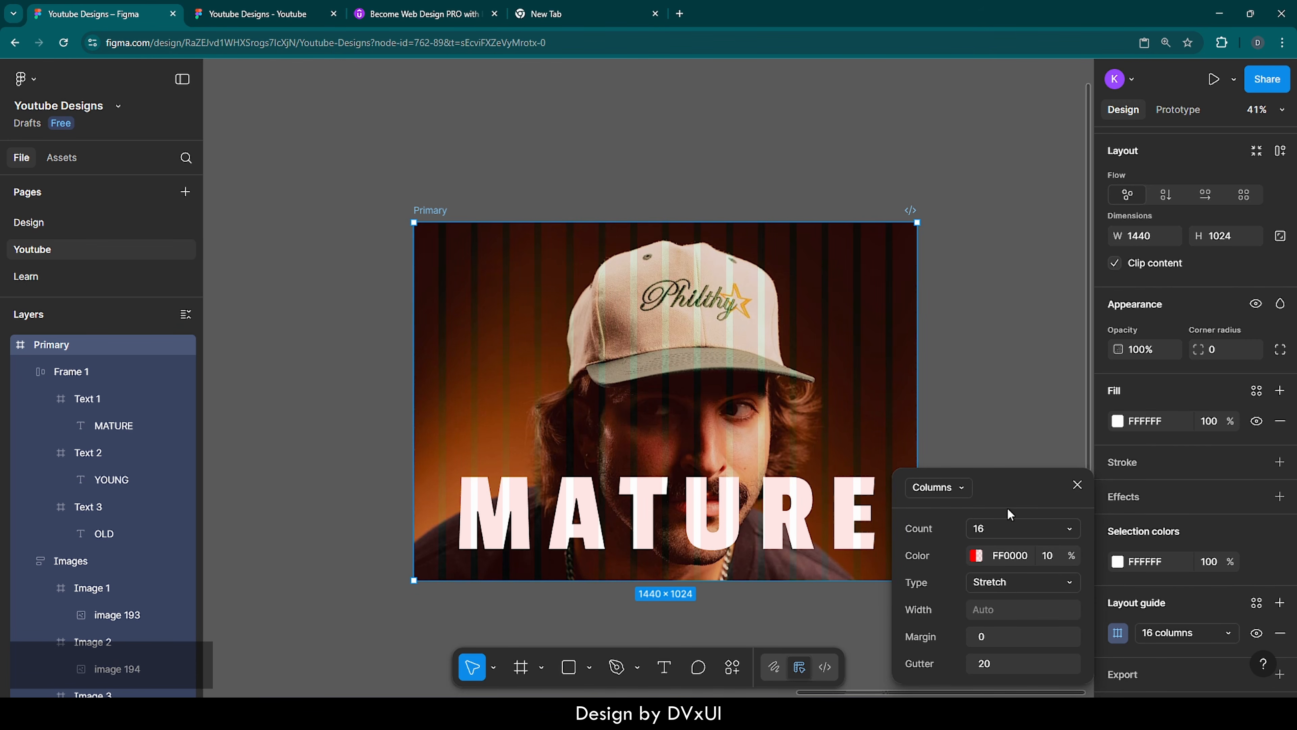
{"action": "left_click", "coordinate": [1020, 449]}
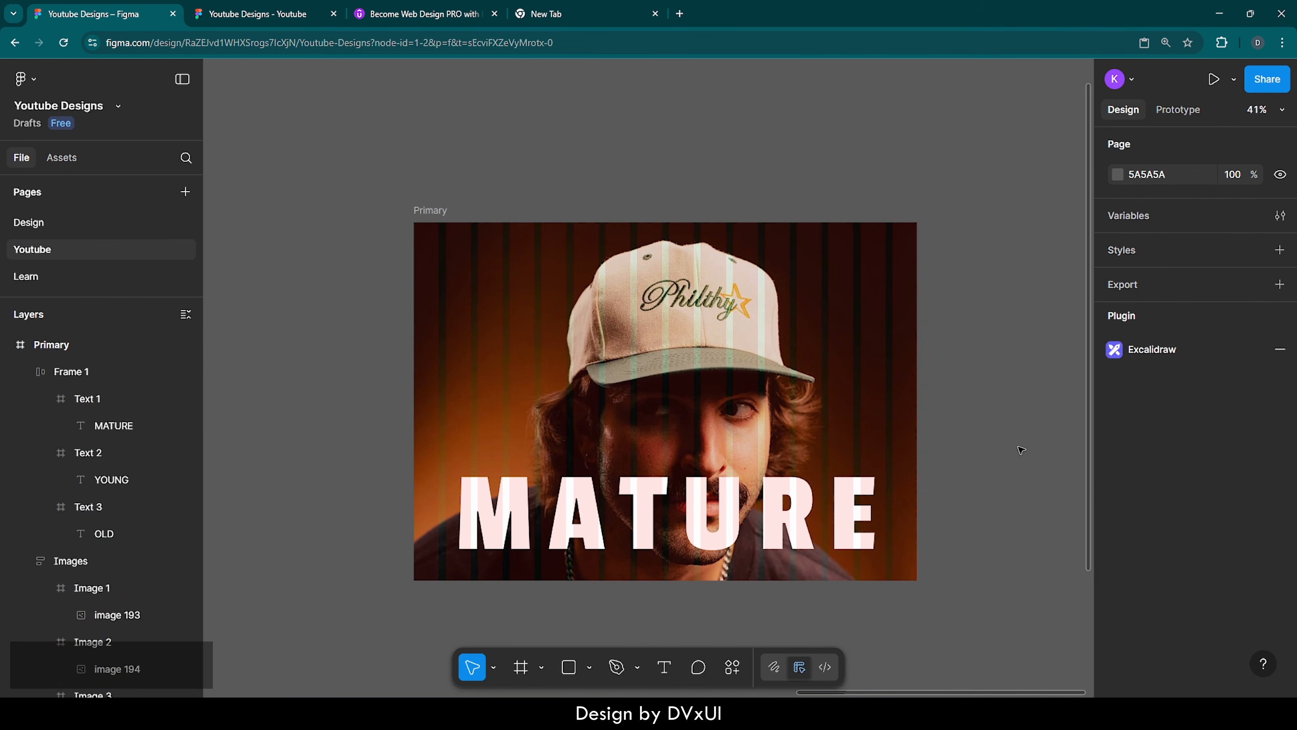
Switch to the Udemy page of Become Web Design PRO with Figma in 2025 and review its complete list of course sections
{"action": "left_click", "coordinate": [420, 14]}
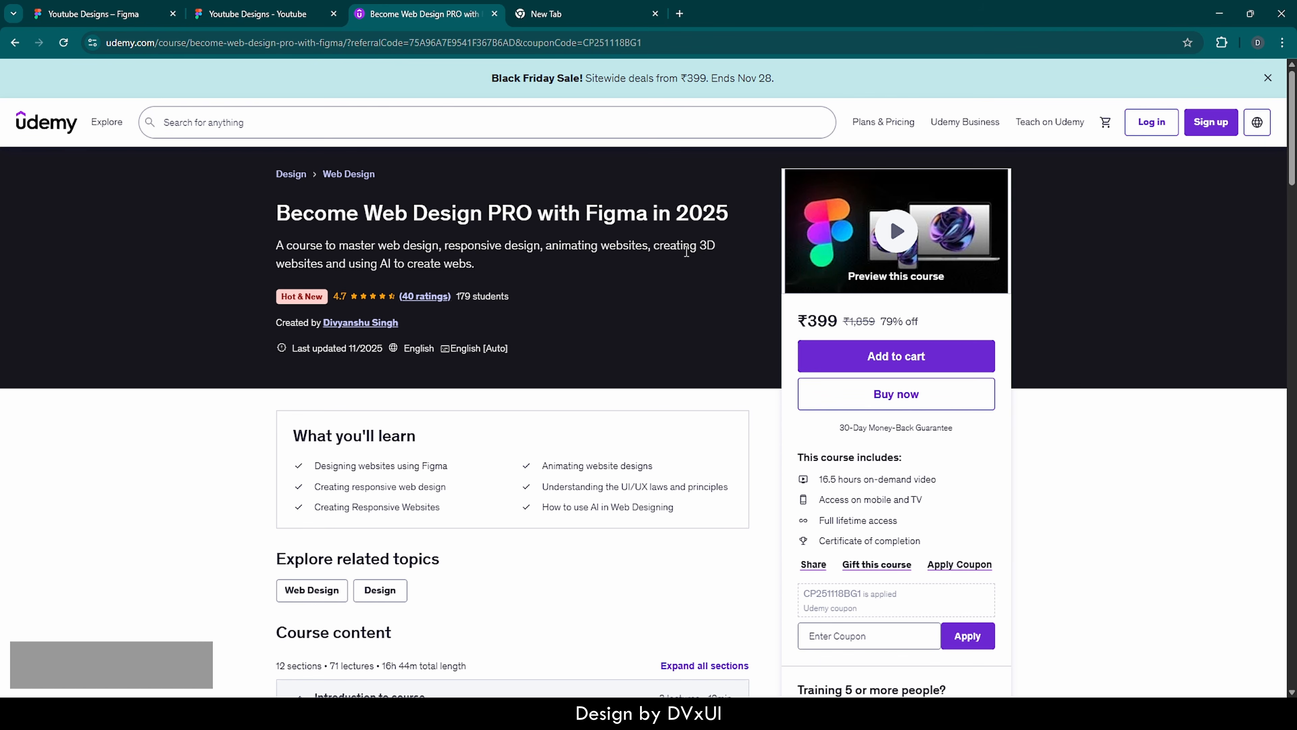
{"action": "scroll", "coordinate": [658, 340], "scroll_direction": "down", "scroll_amount": 10}
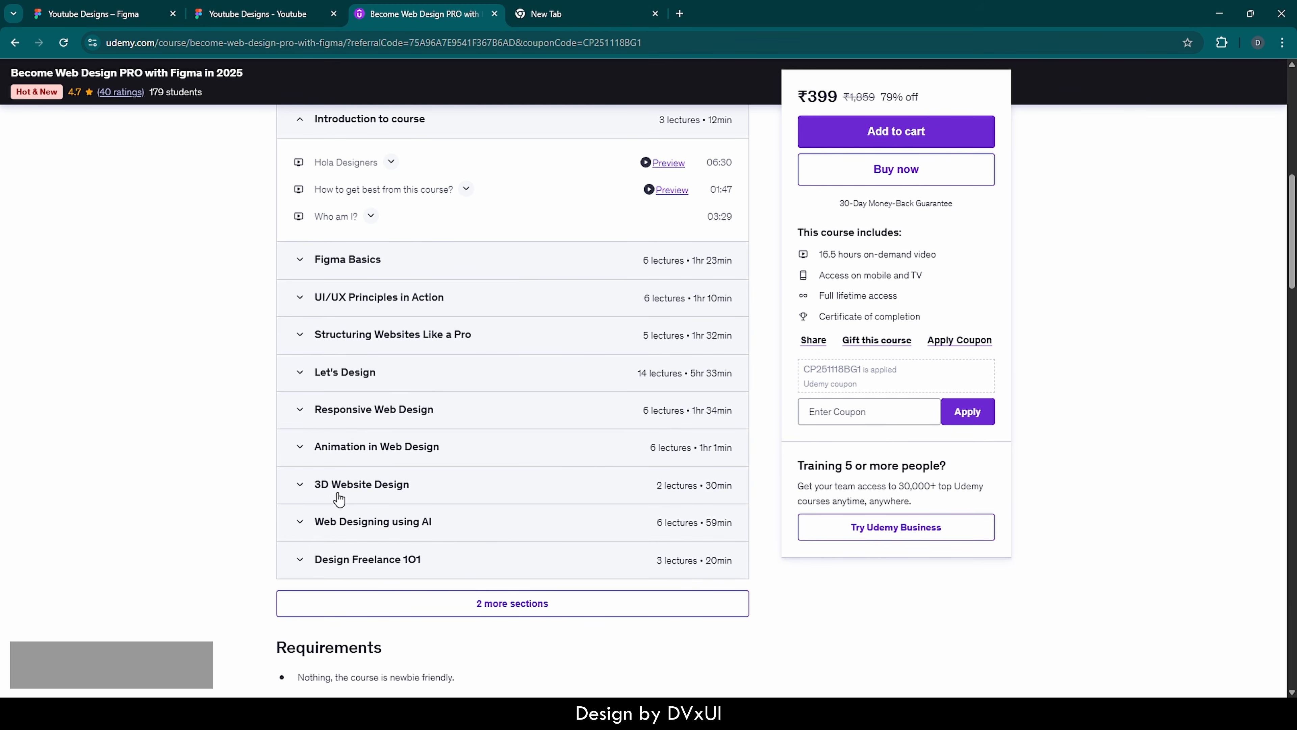
{"action": "left_click", "coordinate": [451, 607]}
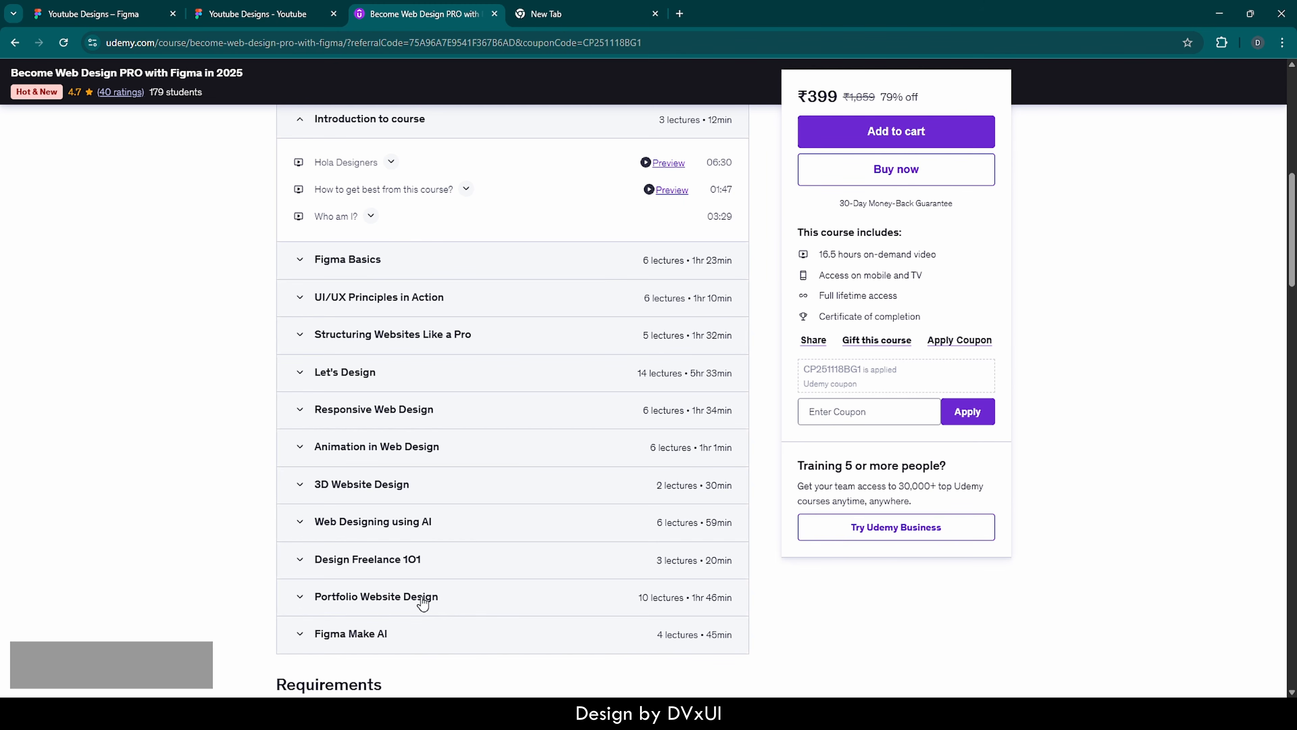
{"action": "left_click", "coordinate": [355, 603]}
{"action": "scroll", "coordinate": [455, 594], "scroll_direction": "down", "scroll_amount": 5}
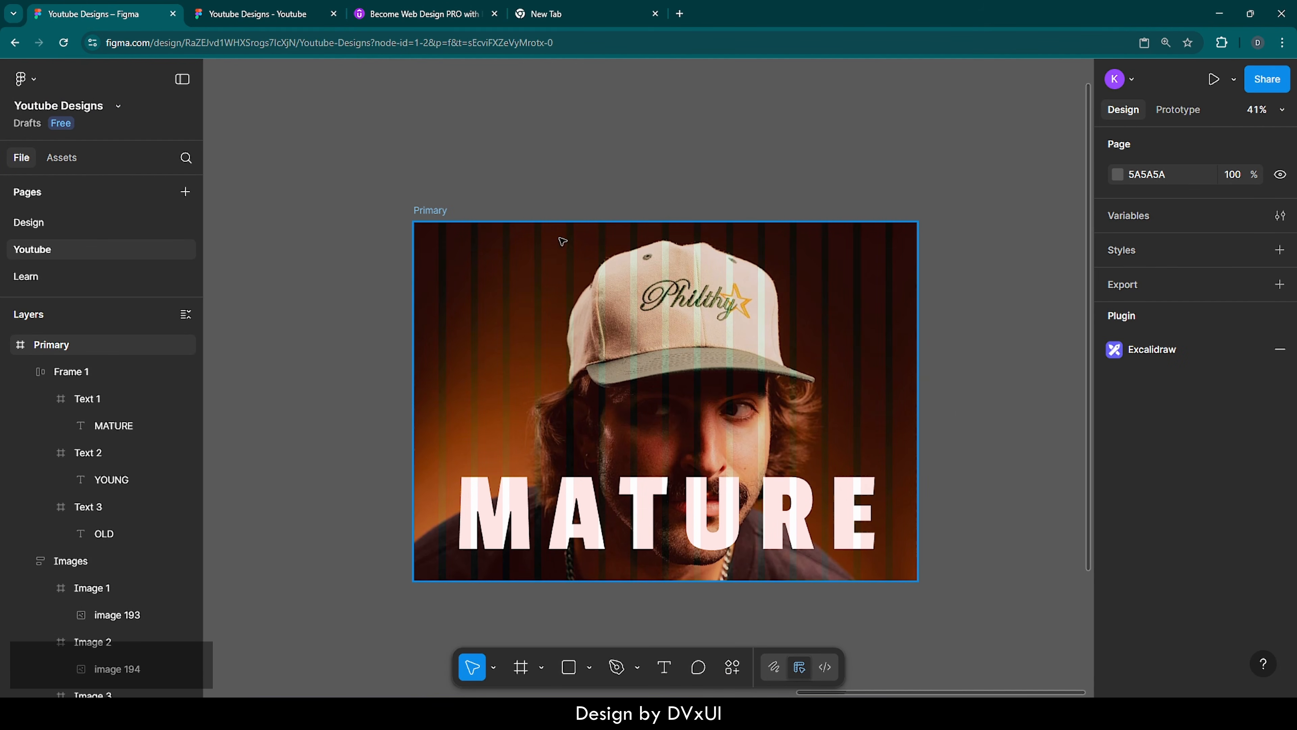
In Figma, set the margin of the Primary frame's 16-column layout guide to 120
{"action": "left_click", "coordinate": [428, 213]}
{"action": "scroll", "coordinate": [1117, 562], "scroll_direction": "down", "scroll_amount": 5}
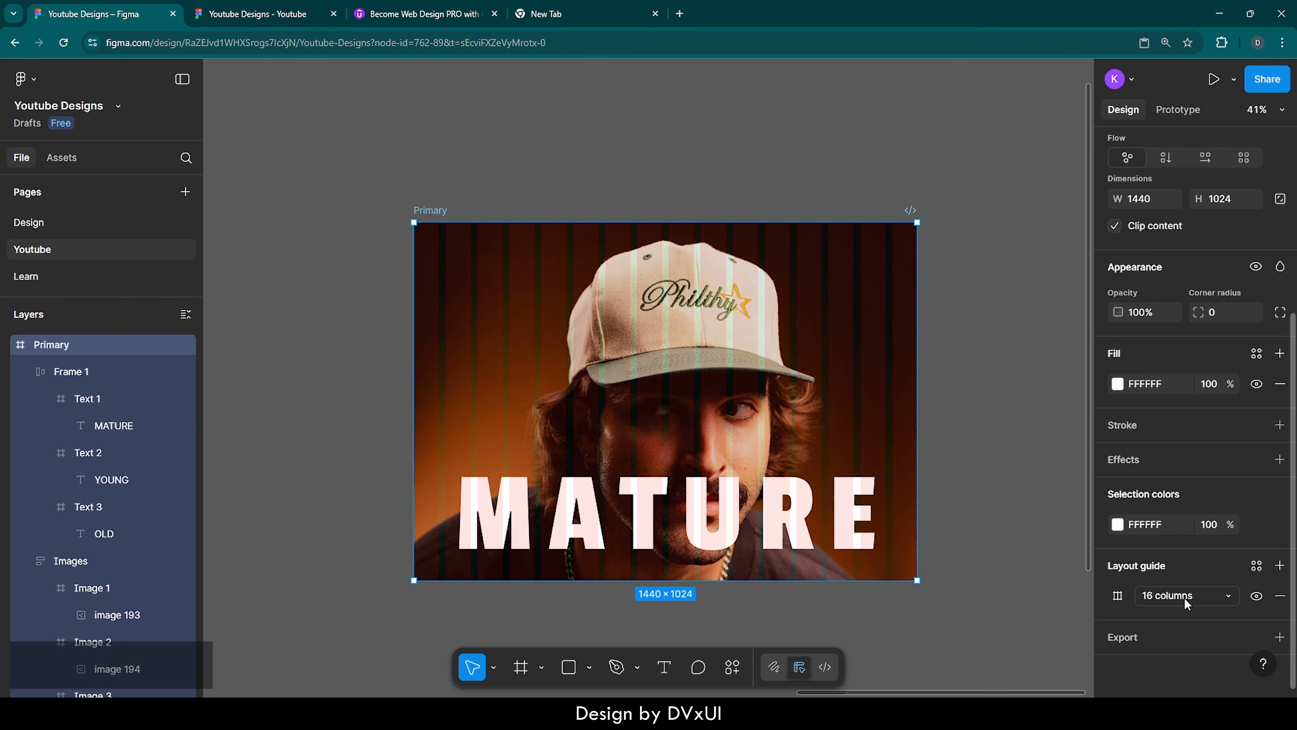
{"action": "left_click", "coordinate": [1117, 596]}
{"action": "left_click", "coordinate": [987, 636]}
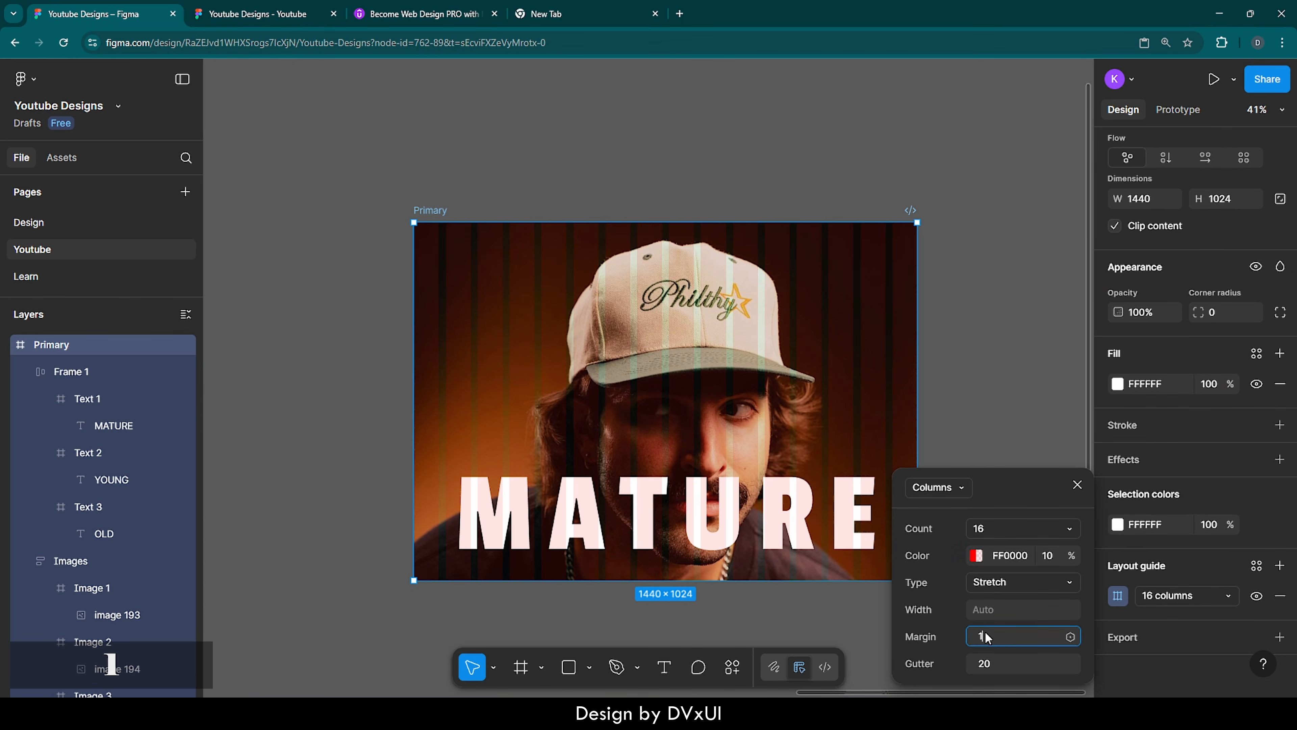
{"action": "type", "text": "120"}
{"action": "left_click", "coordinate": [1004, 437]}
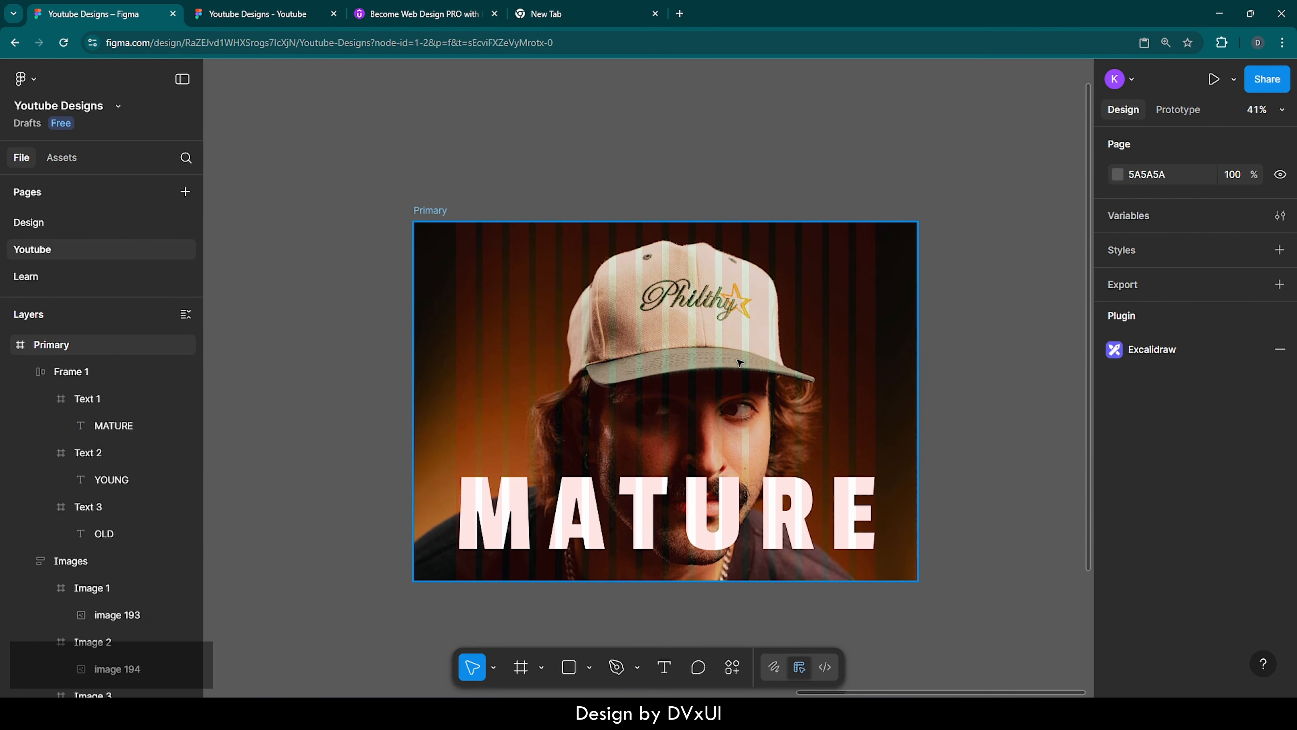
Place a new 100 × 100 frame over the upper-left area of the first portrait at about X 172, Y 57
{"action": "key", "text": "f"}
{"action": "left_click", "coordinate": [493, 260]}
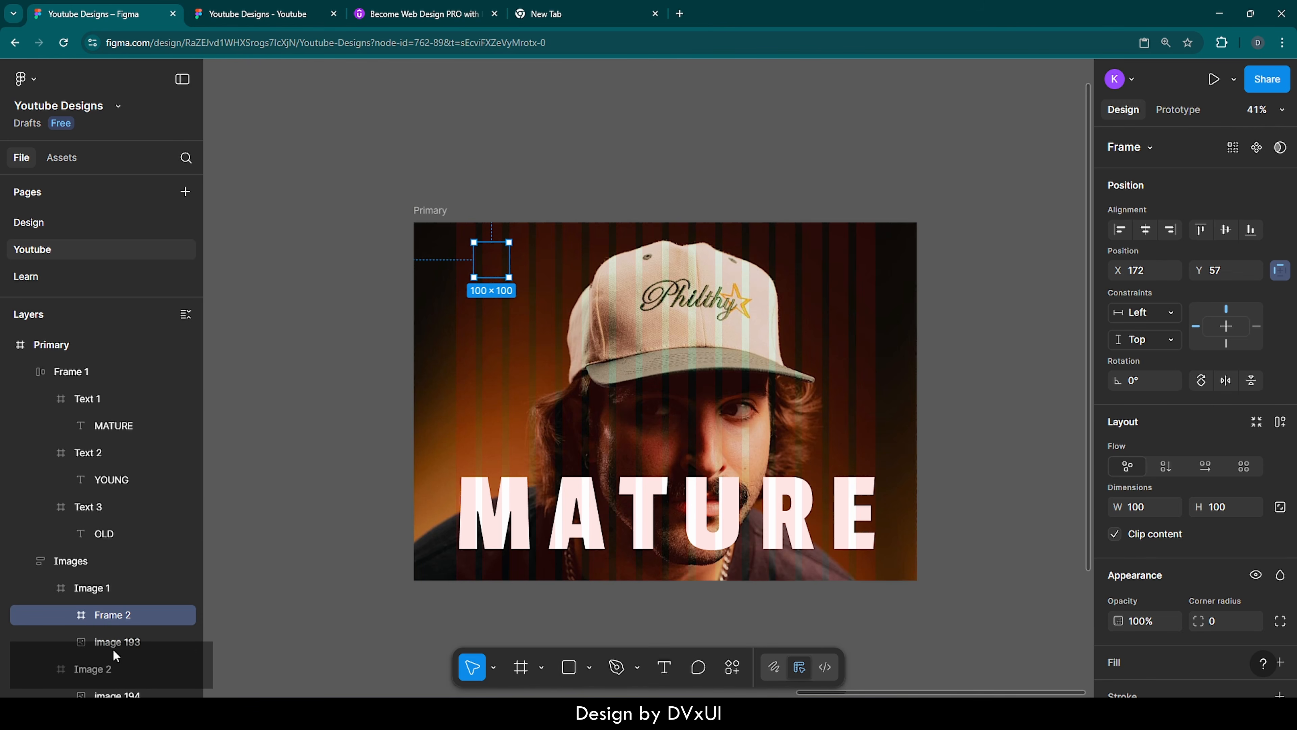
{"action": "scroll", "coordinate": [108, 595], "scroll_direction": "down", "scroll_amount": 5}
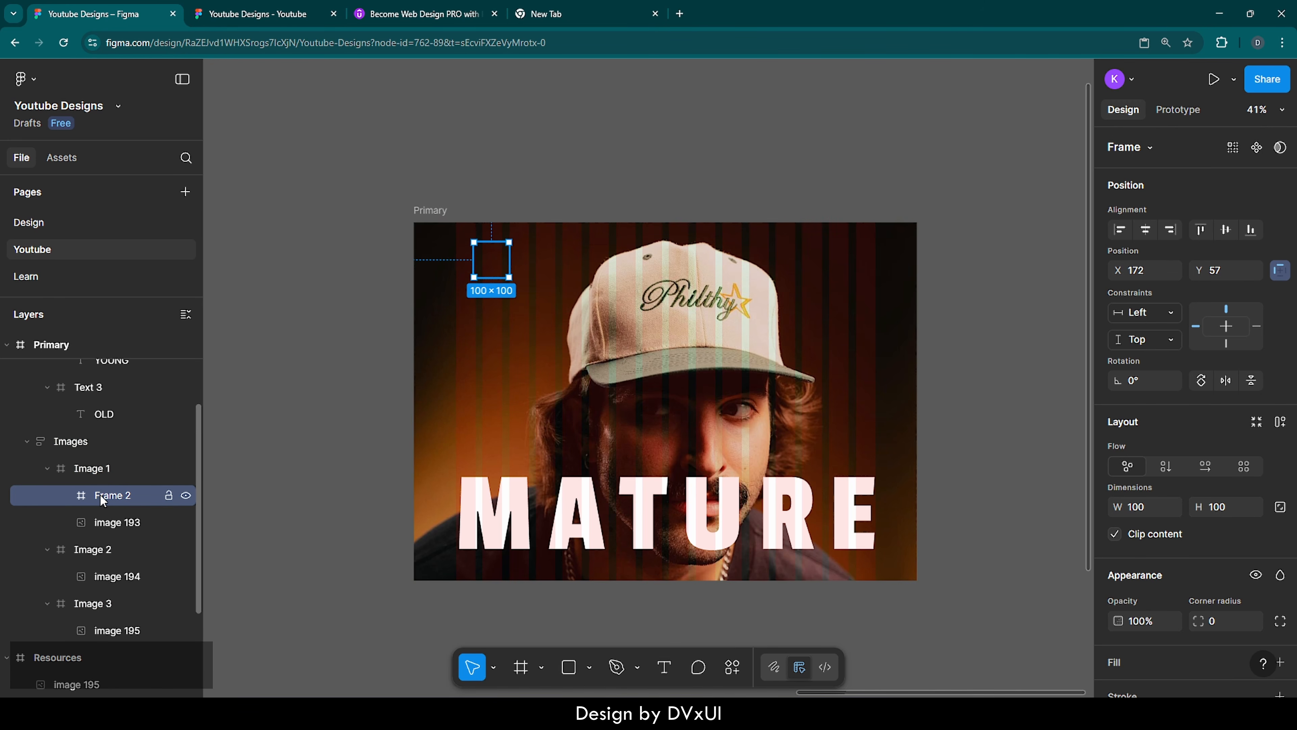
Remove the new 100 × 100 frame from Image 1, then collapse and lock the Images layer
{"action": "key", "text": "ctrl+x"}
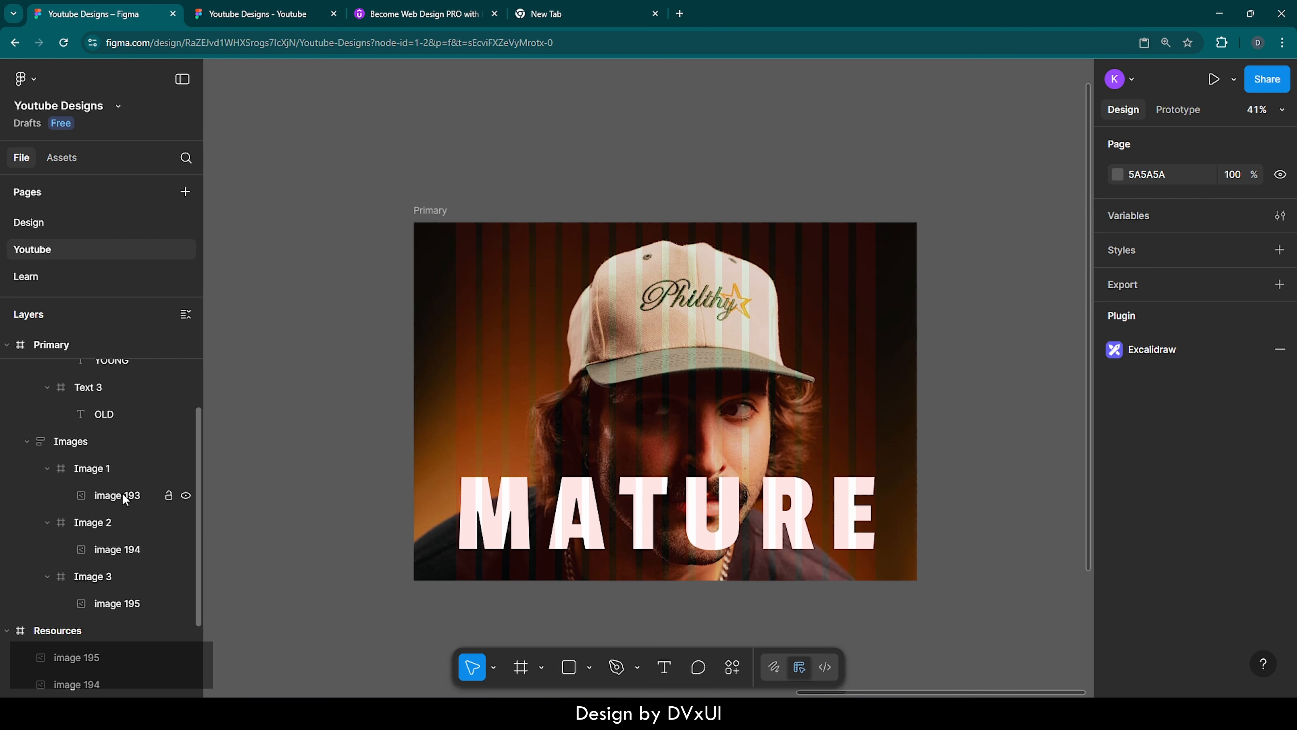
{"action": "left_click", "coordinate": [28, 441]}
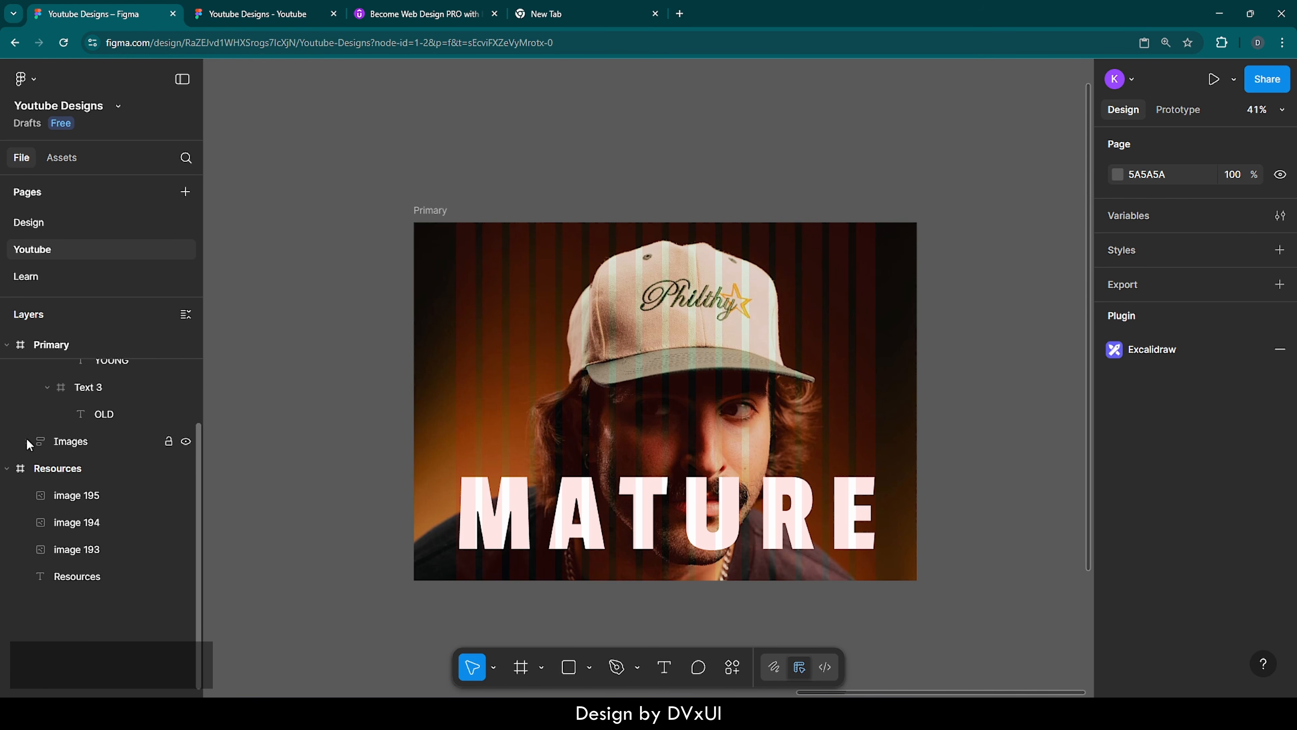
{"action": "left_click", "coordinate": [168, 443]}
Collapse the auto layout frame holding the three headings, rename it Texts and lock it
{"action": "scroll", "coordinate": [166, 439], "scroll_direction": "up", "scroll_amount": 3}
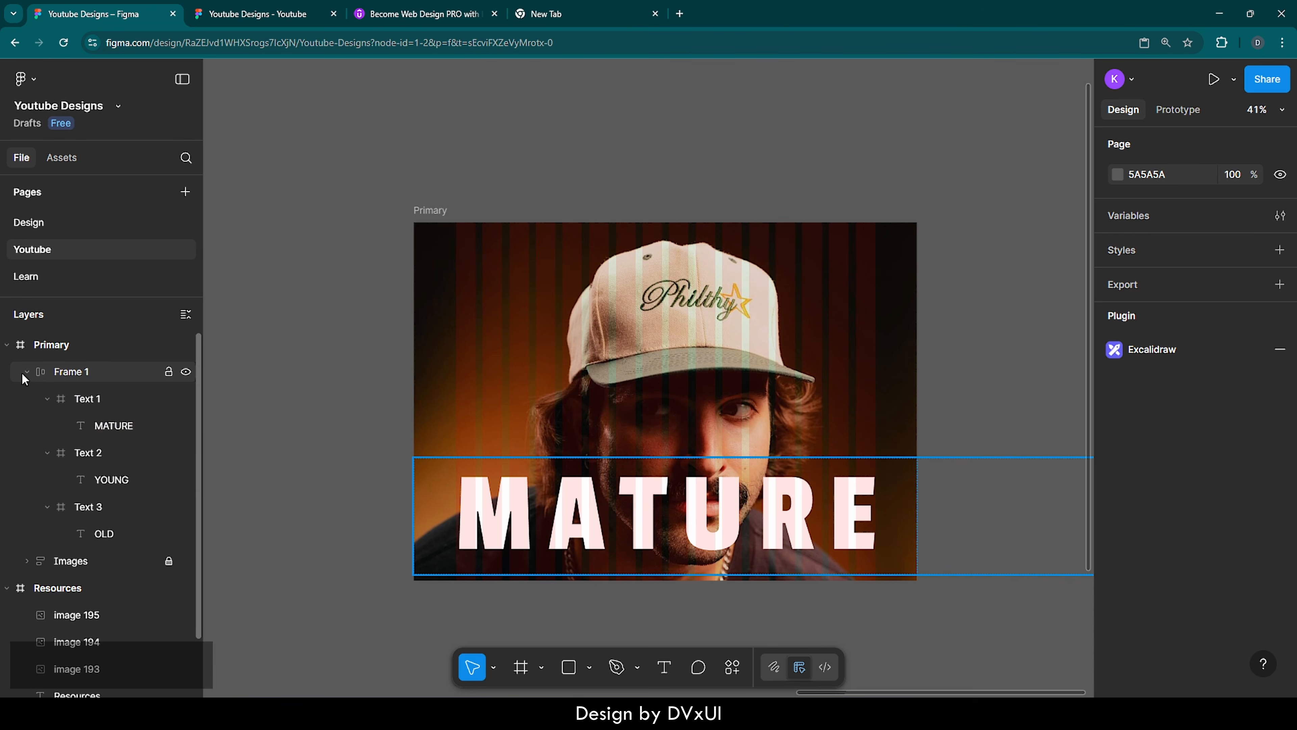
{"action": "left_click", "coordinate": [27, 372]}
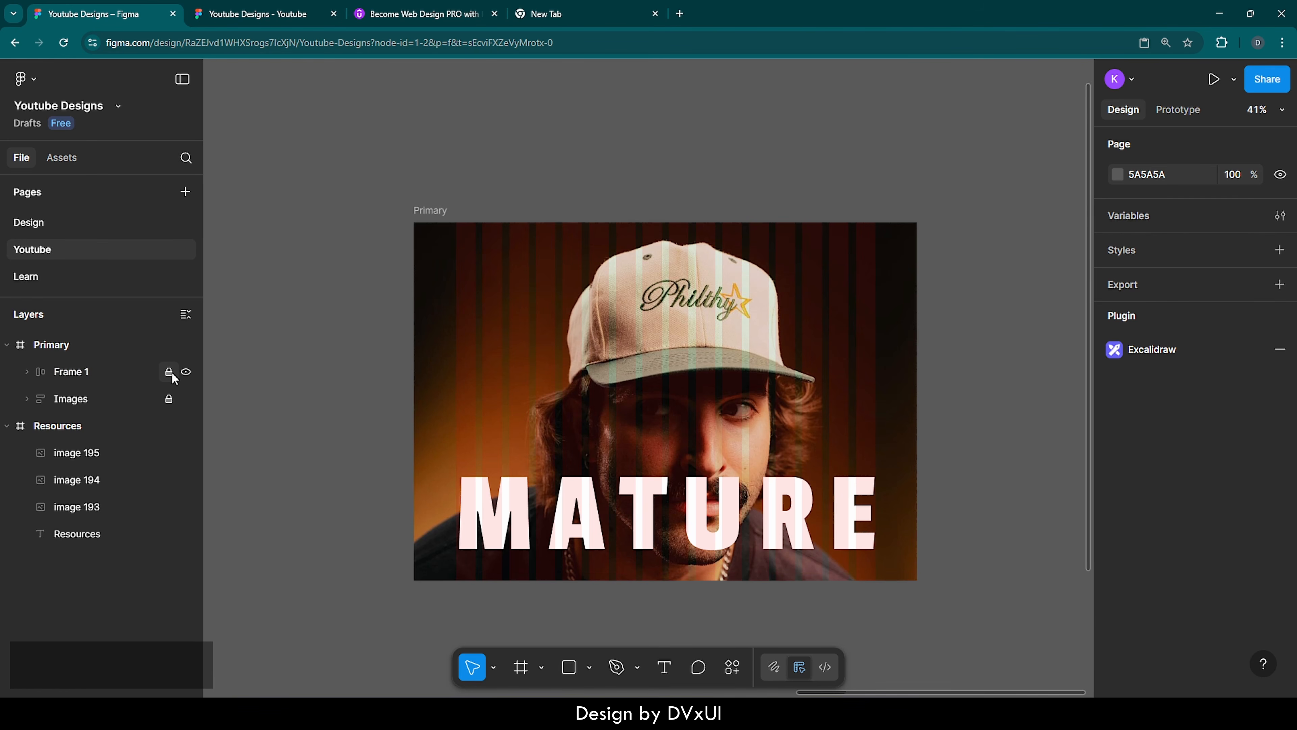
{"action": "double_click", "coordinate": [81, 372]}
{"action": "type", "text": "Texts"}
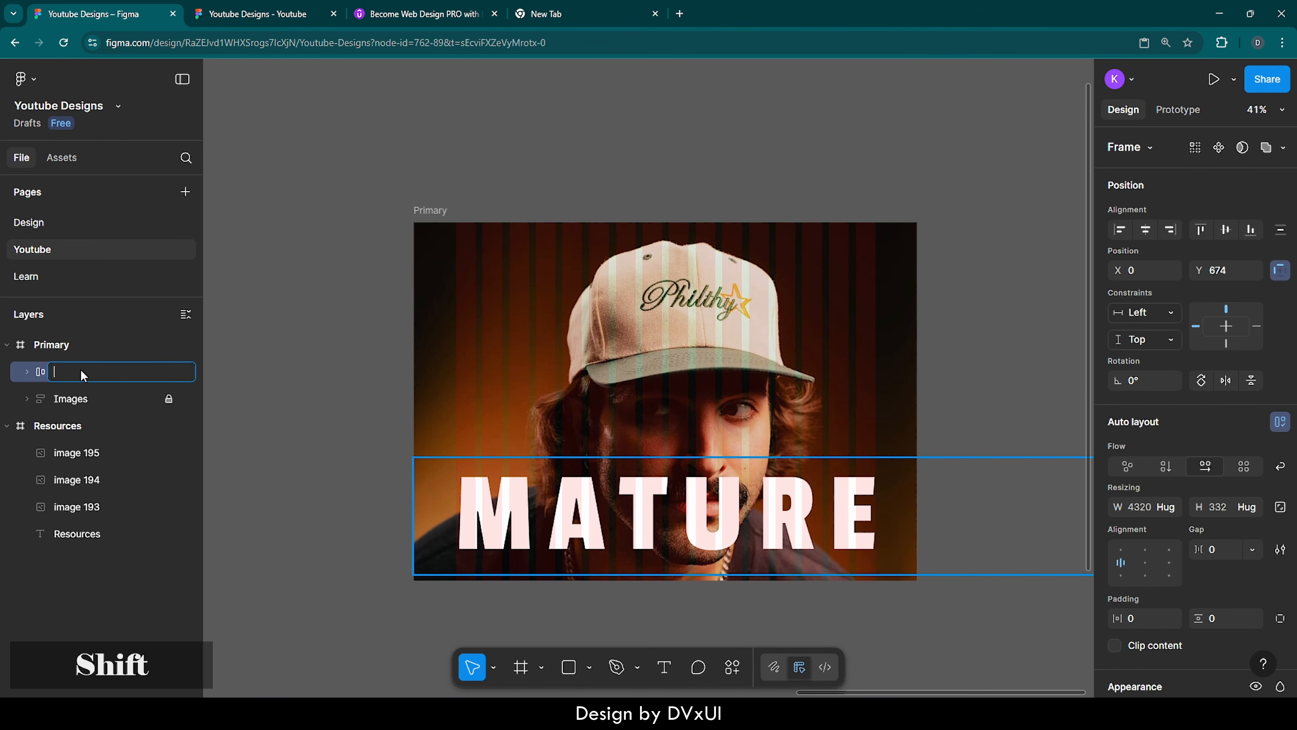
{"action": "key", "text": "Return"}
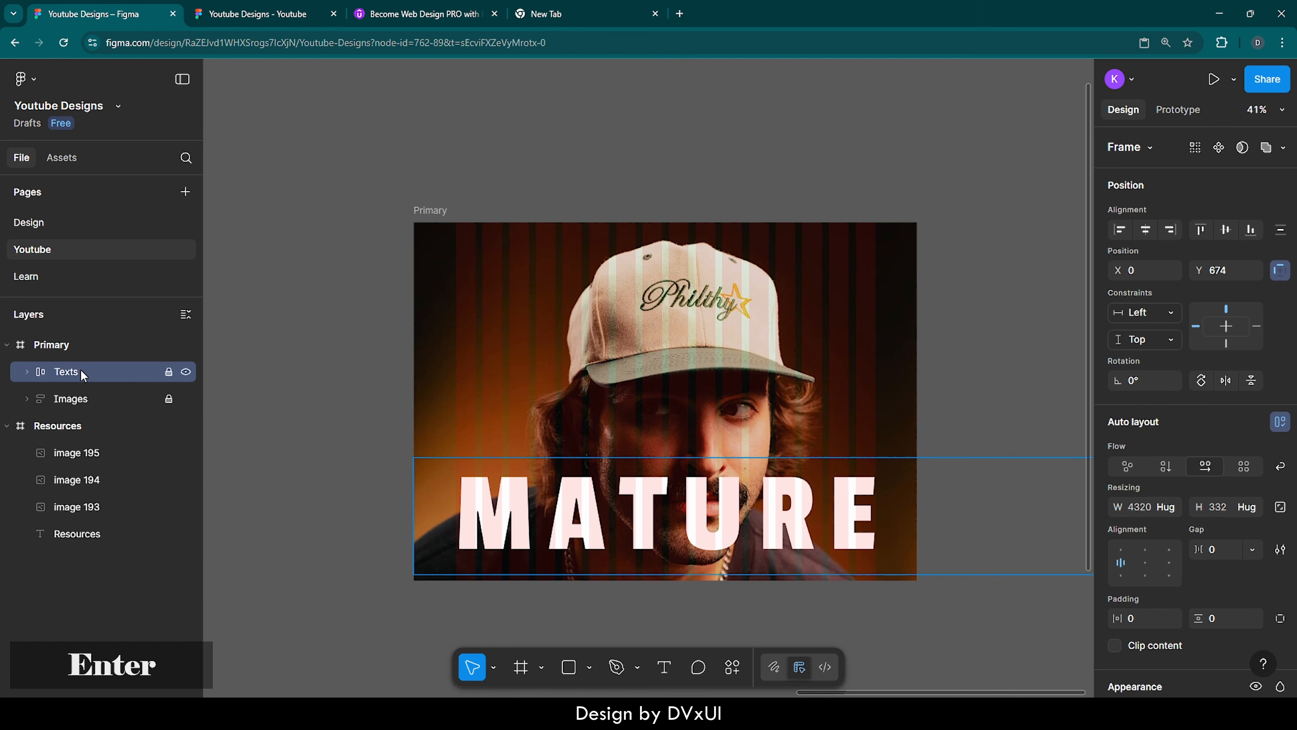
{"action": "left_click", "coordinate": [168, 372]}
{"action": "left_click", "coordinate": [292, 387]}
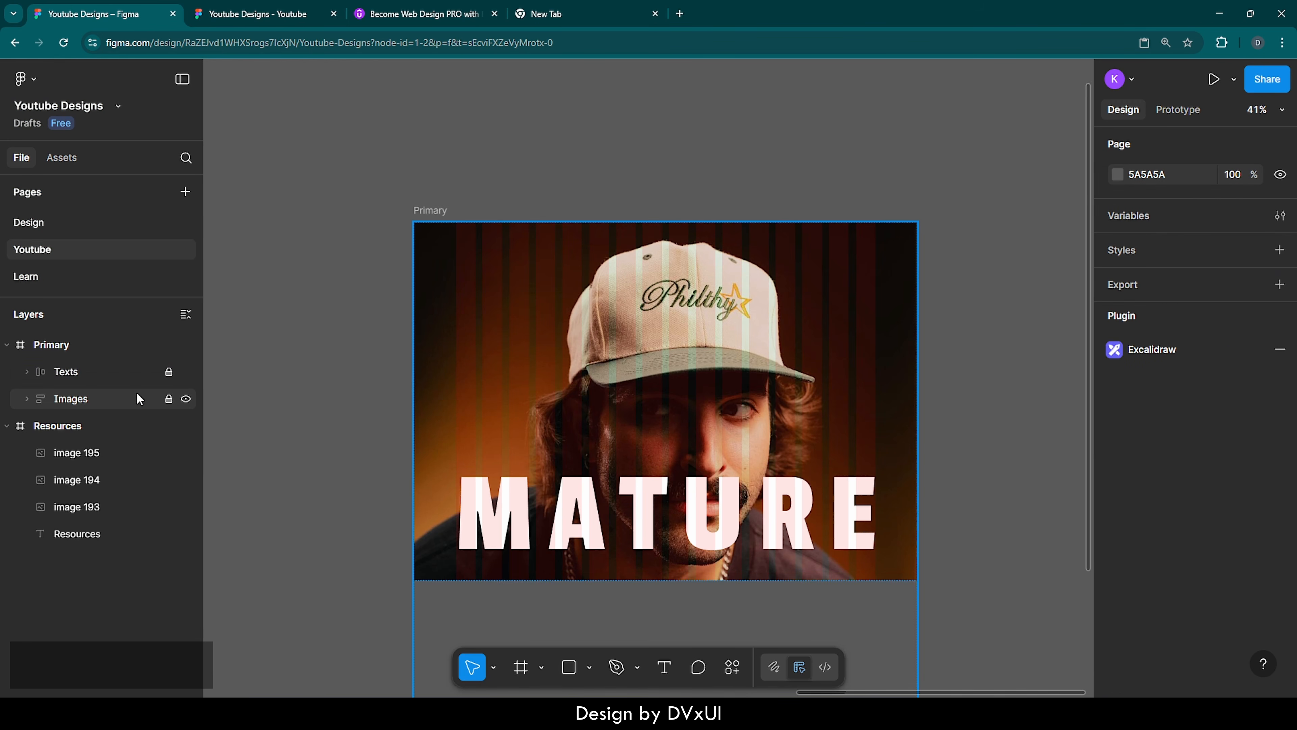
Place a new frame directly in Primary at about X 230, Y 96 and set its width to 1440
{"action": "key", "text": "f"}
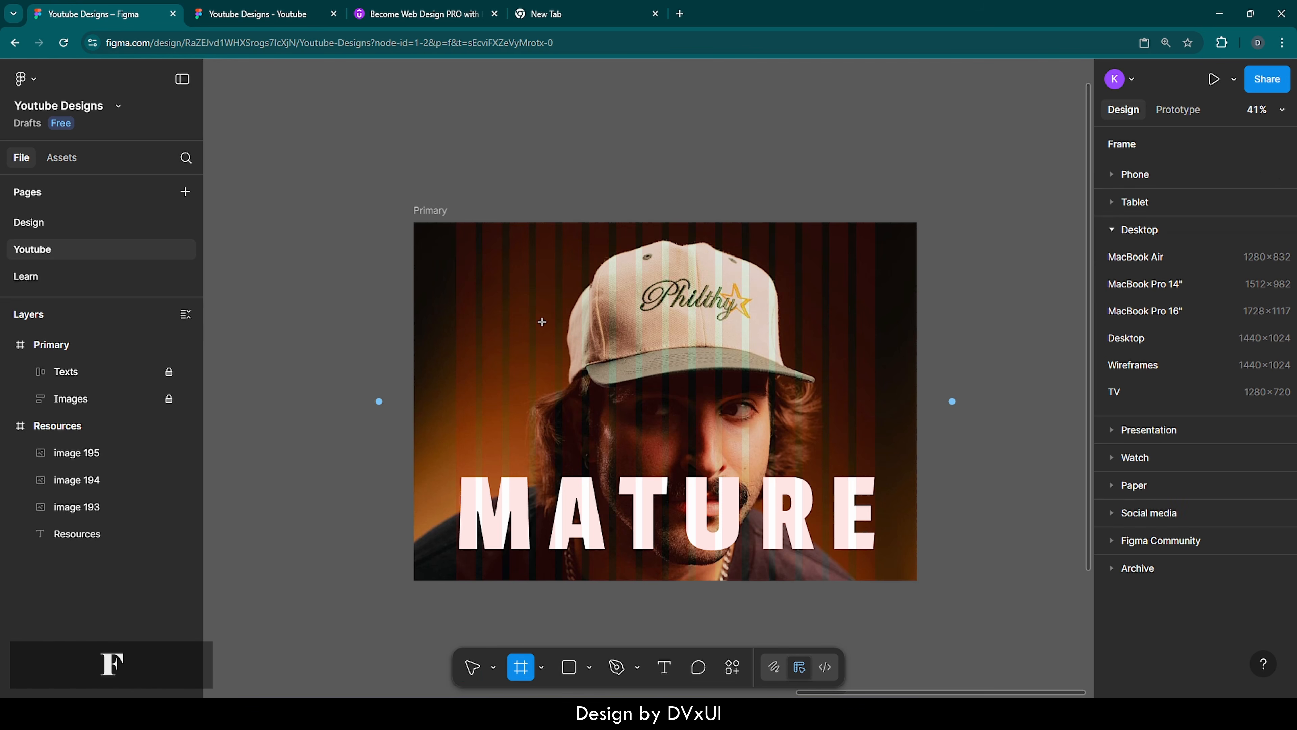
{"action": "left_click", "coordinate": [512, 273]}
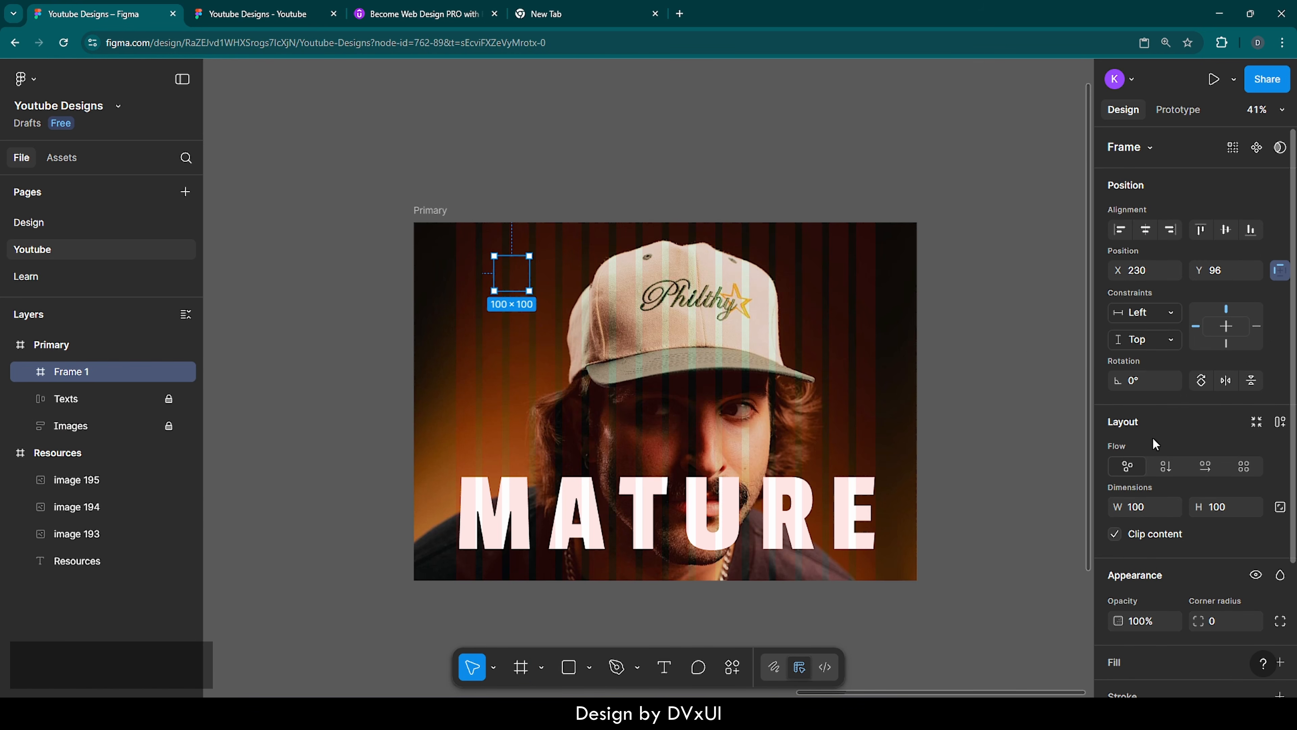
{"action": "scroll", "coordinate": [1167, 478], "scroll_direction": "down", "scroll_amount": 2}
{"action": "left_click", "coordinate": [1150, 418]}
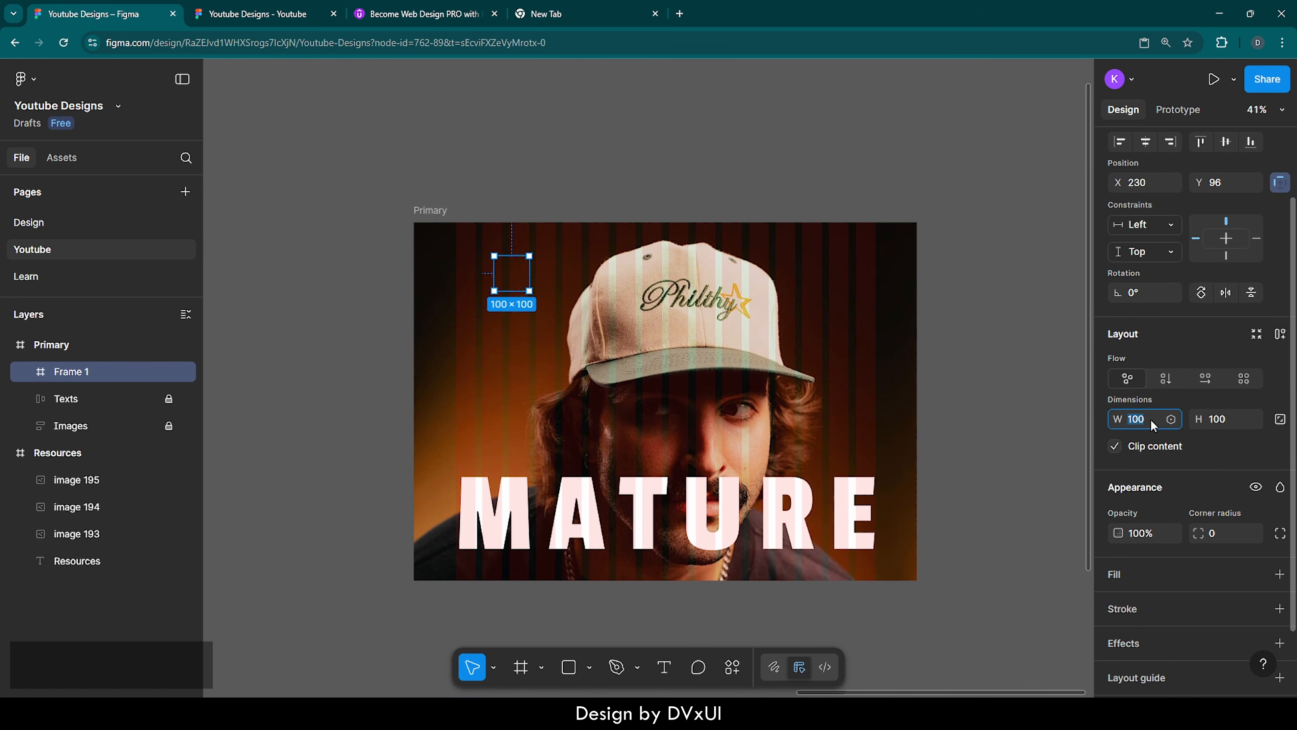
{"action": "type", "text": "1440"}
{"action": "key", "text": "Return"}
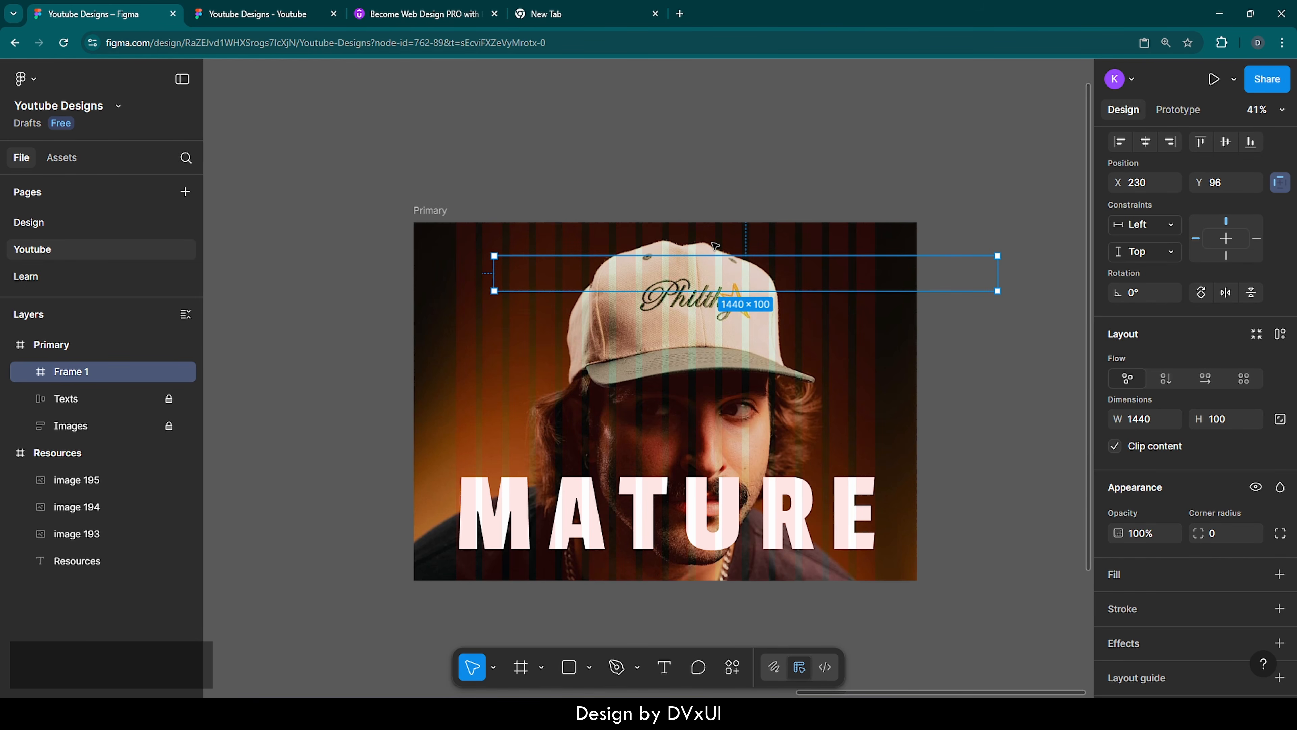
Give the new 1440-wide frame a white FFFFFF fill and set its height to 80
{"action": "left_click", "coordinate": [1120, 578]}
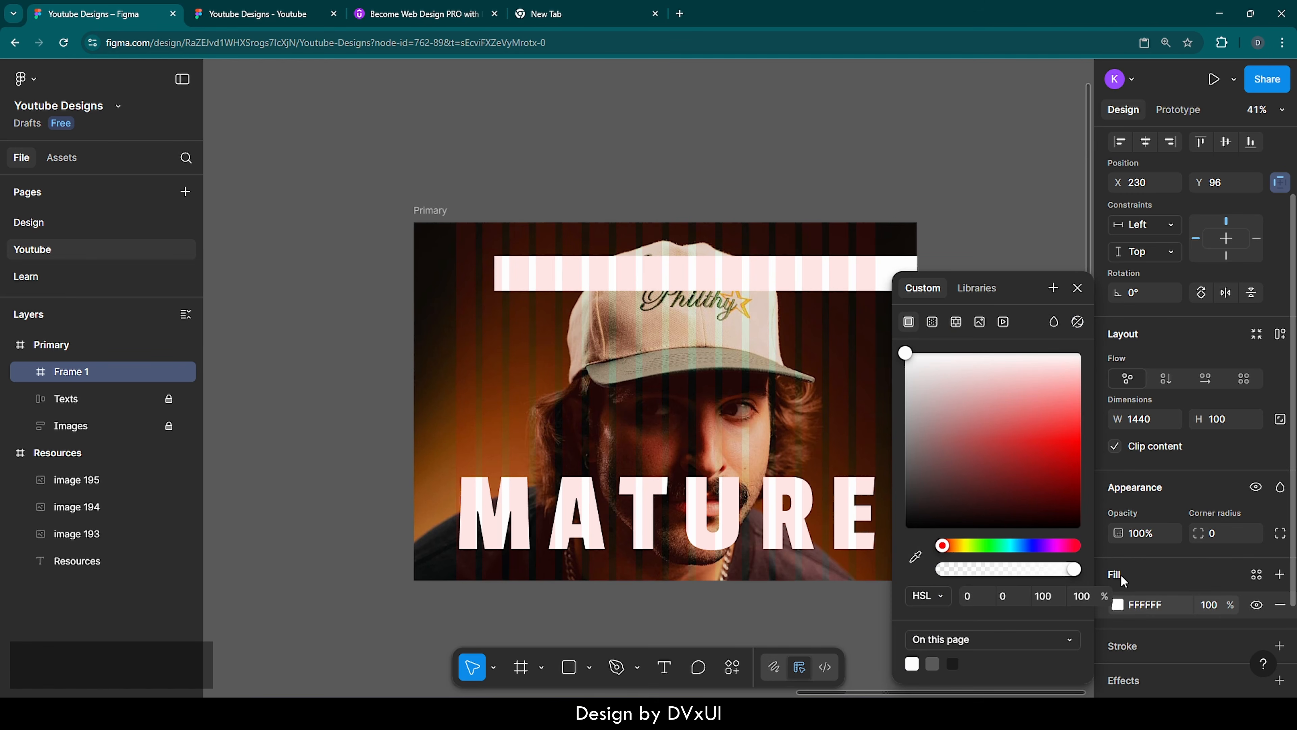
{"action": "left_click", "coordinate": [1078, 287]}
{"action": "left_click", "coordinate": [1236, 420]}
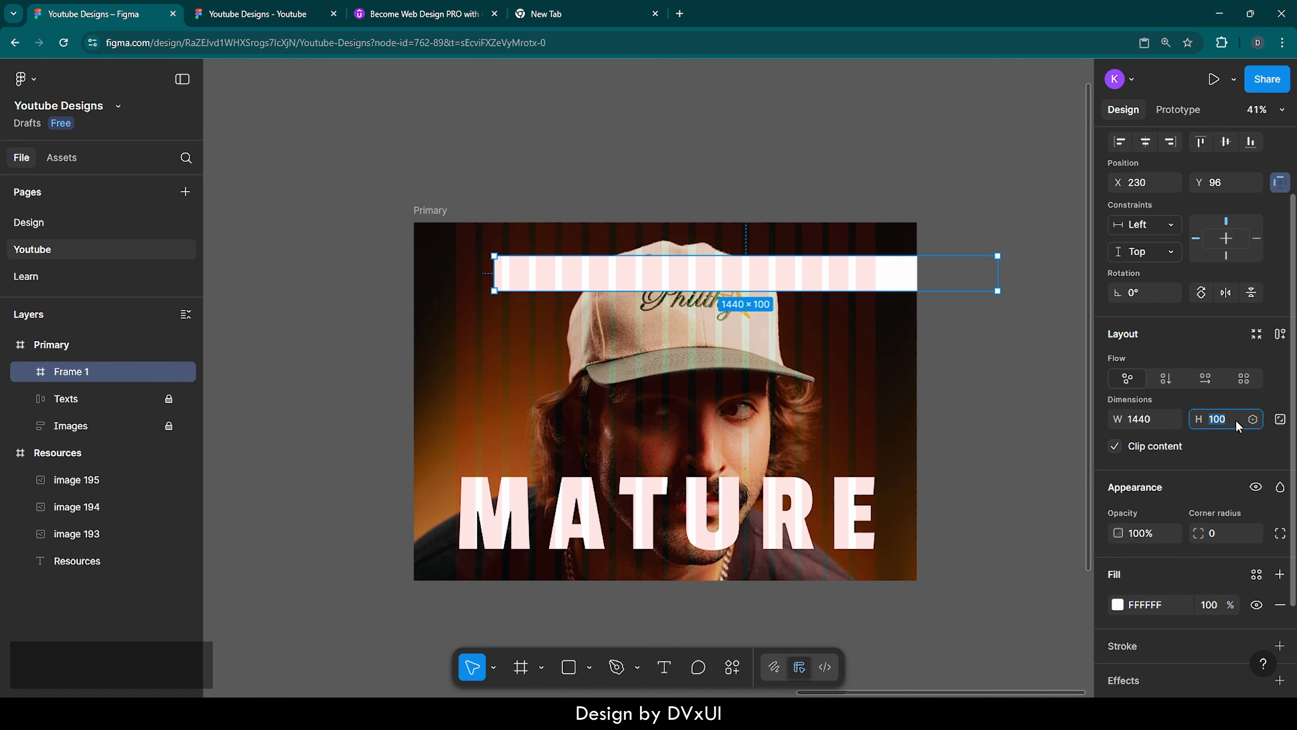
{"action": "type", "text": "80"}
{"action": "key", "text": "Return"}
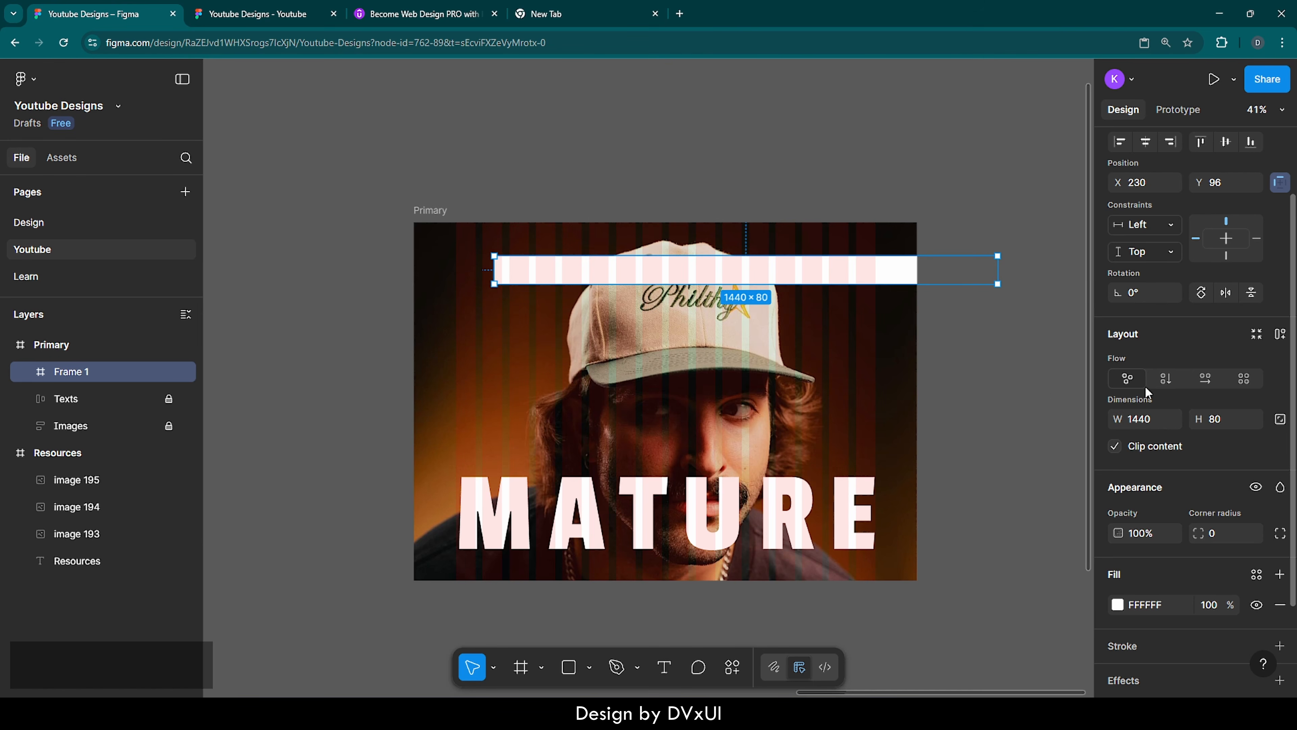
Align the white bar to the horizontal center and top edge of the Primary frame
{"action": "scroll", "coordinate": [1145, 385], "scroll_direction": "up", "scroll_amount": 2}
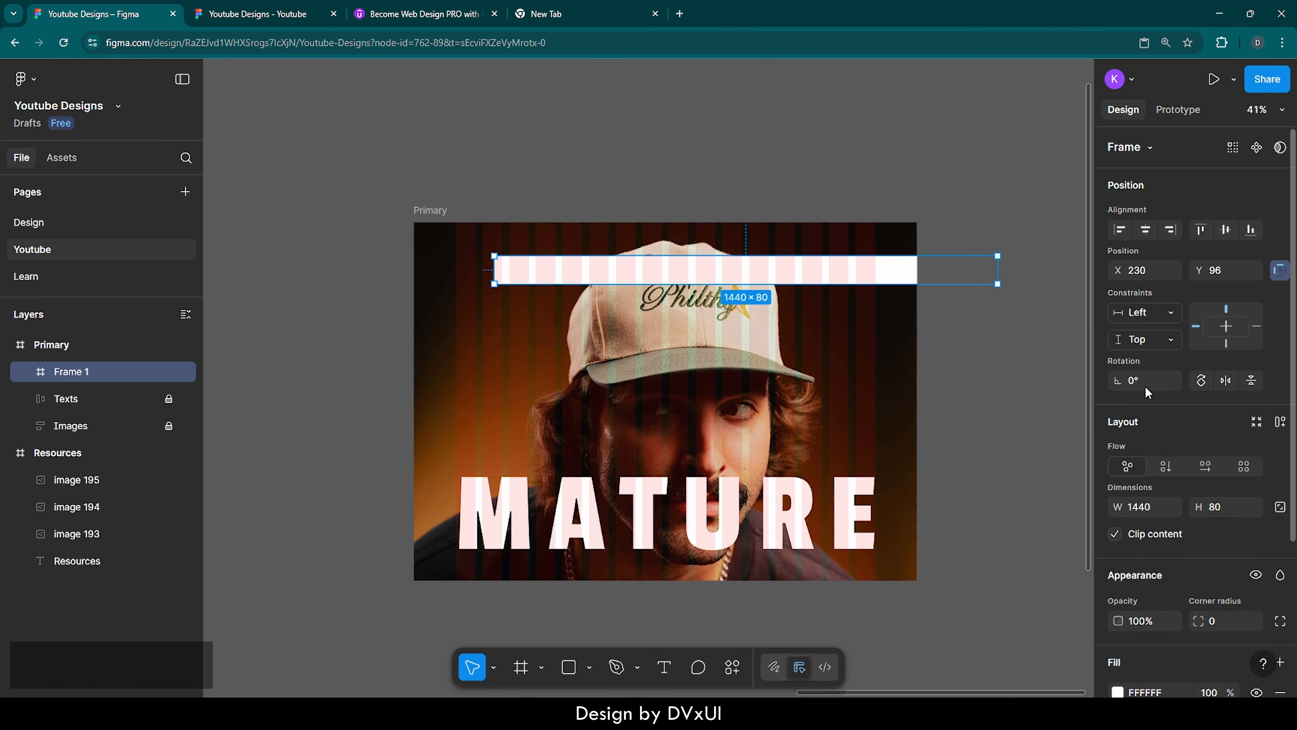
{"action": "left_click", "coordinate": [1145, 233]}
{"action": "left_click", "coordinate": [1201, 230]}
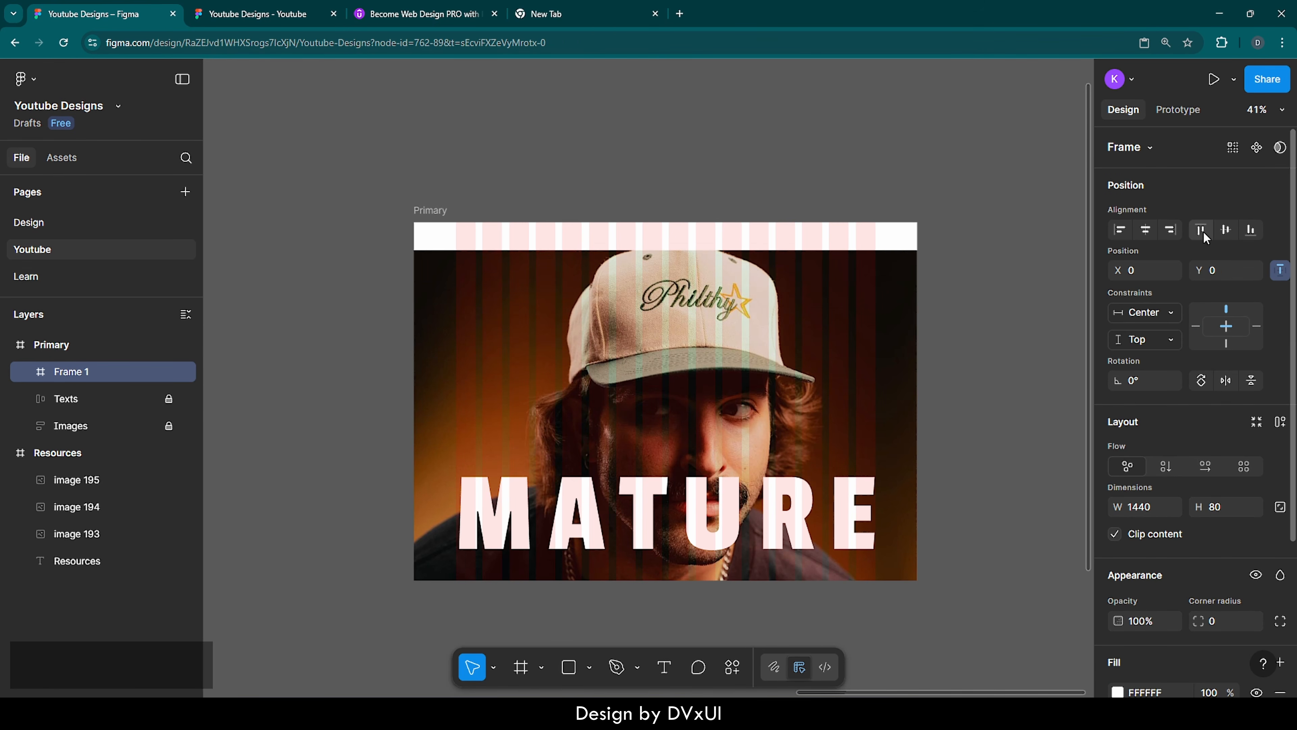
Set the opacity of the top bar's white fill to 6%
{"action": "scroll", "coordinate": [1151, 536], "scroll_direction": "down", "scroll_amount": 4}
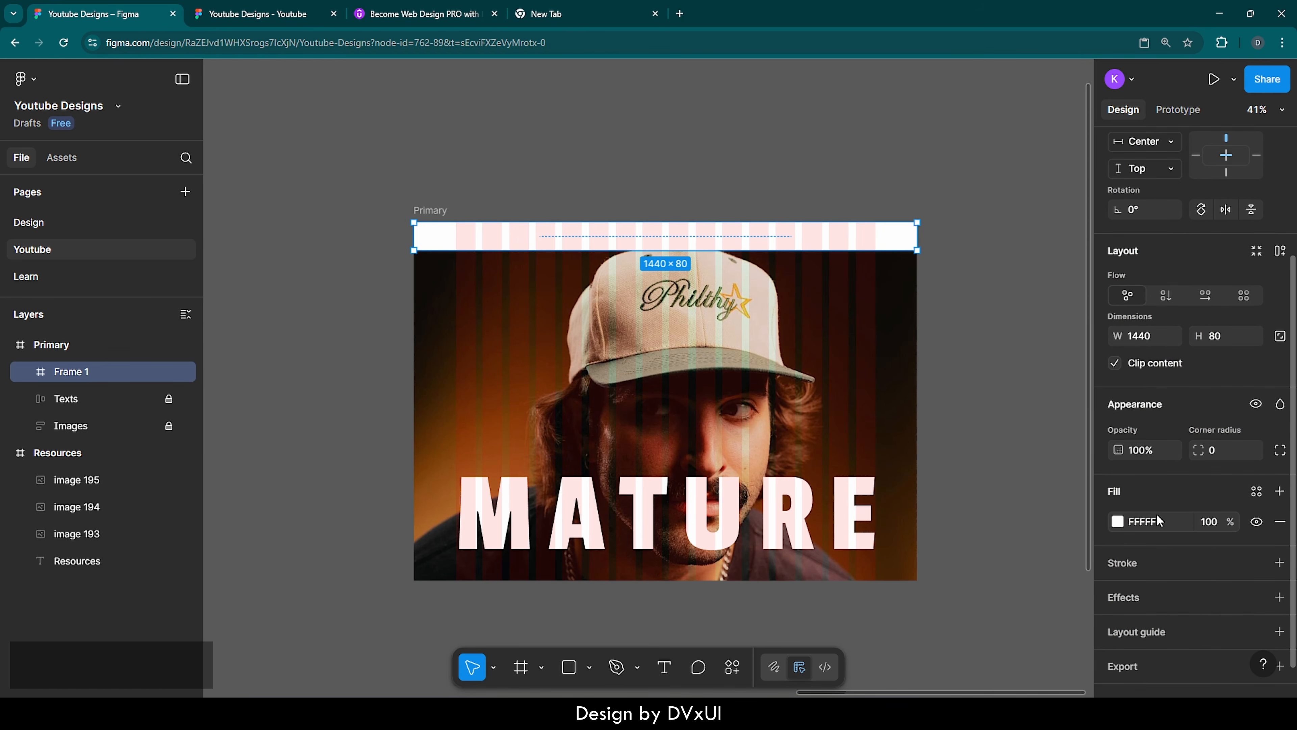
{"action": "left_click", "coordinate": [1203, 522]}
{"action": "type", "text": "5"}
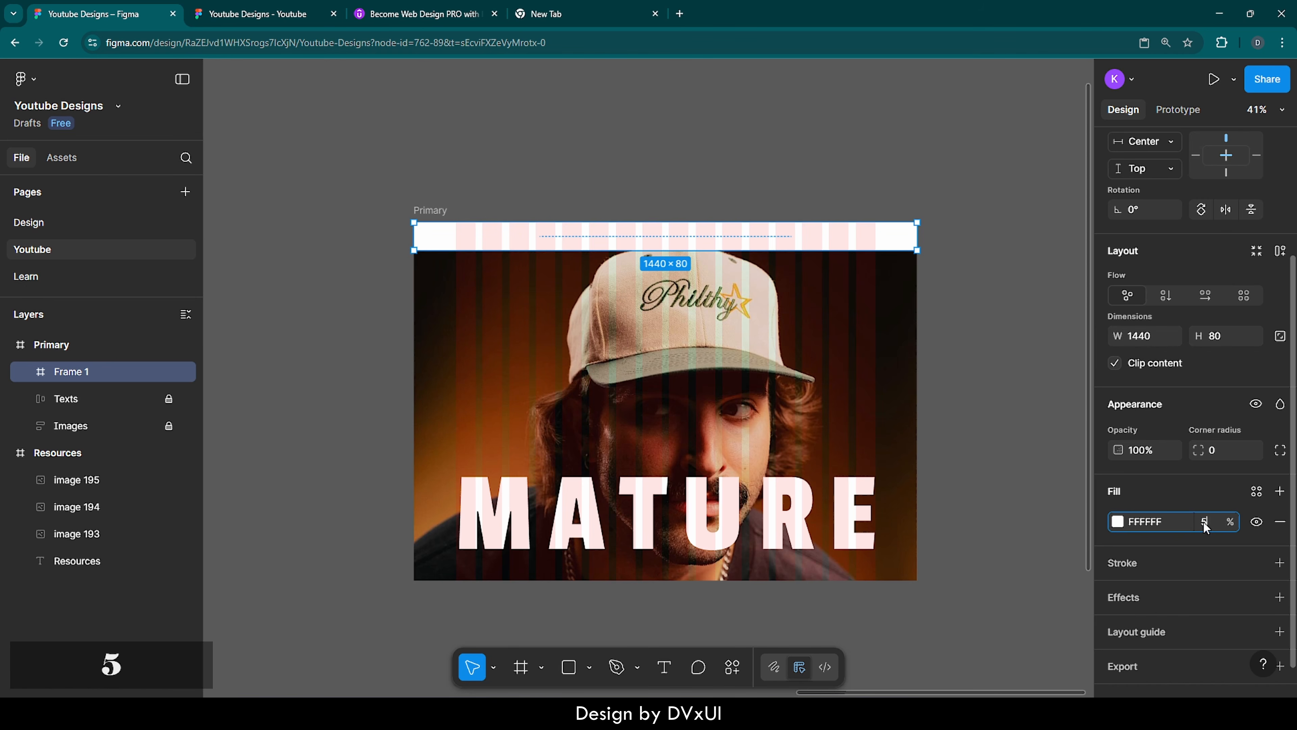
{"action": "key", "text": "BackSpace"}
{"action": "type", "text": "6"}
{"action": "key", "text": "Return"}
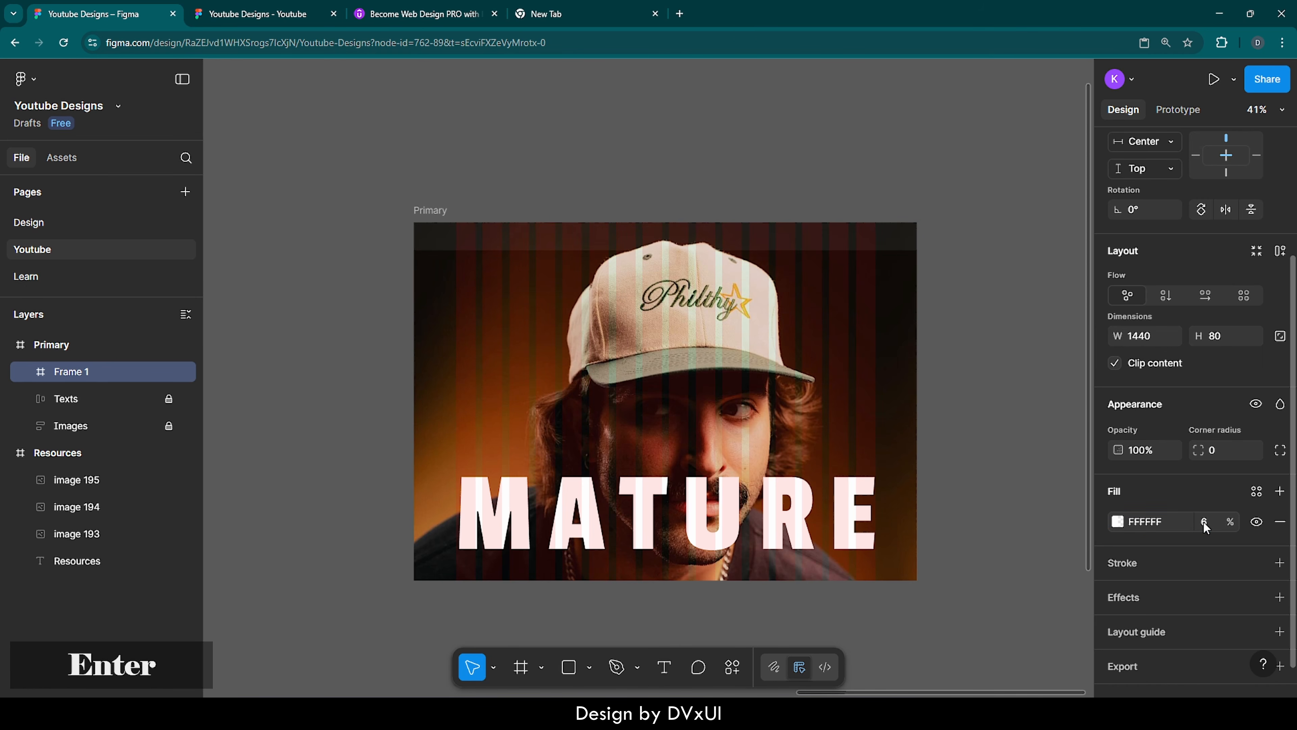
Add a uniform Background blur effect of 22 to the top bar and inspect it over the cap
{"action": "left_click", "coordinate": [1120, 596]}
{"action": "left_click", "coordinate": [966, 471]}
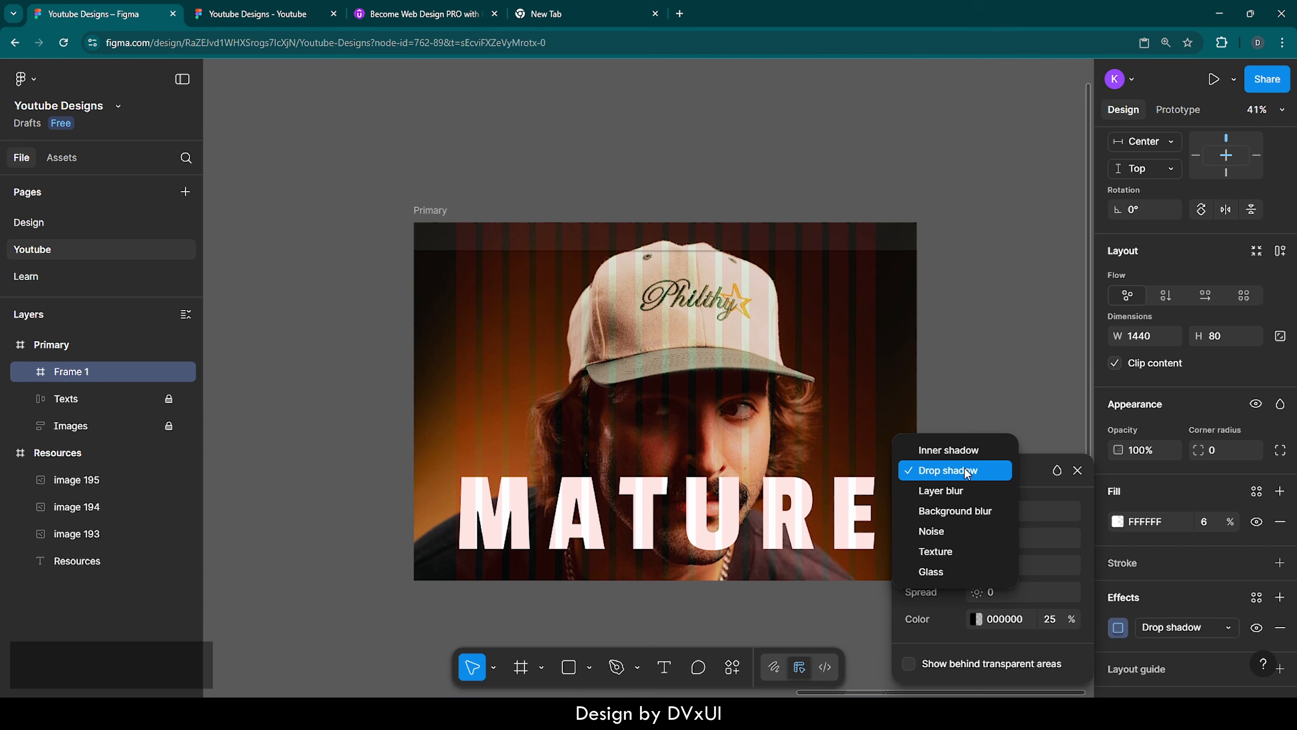
{"action": "left_click", "coordinate": [967, 508]}
{"action": "left_click", "coordinate": [1000, 533]}
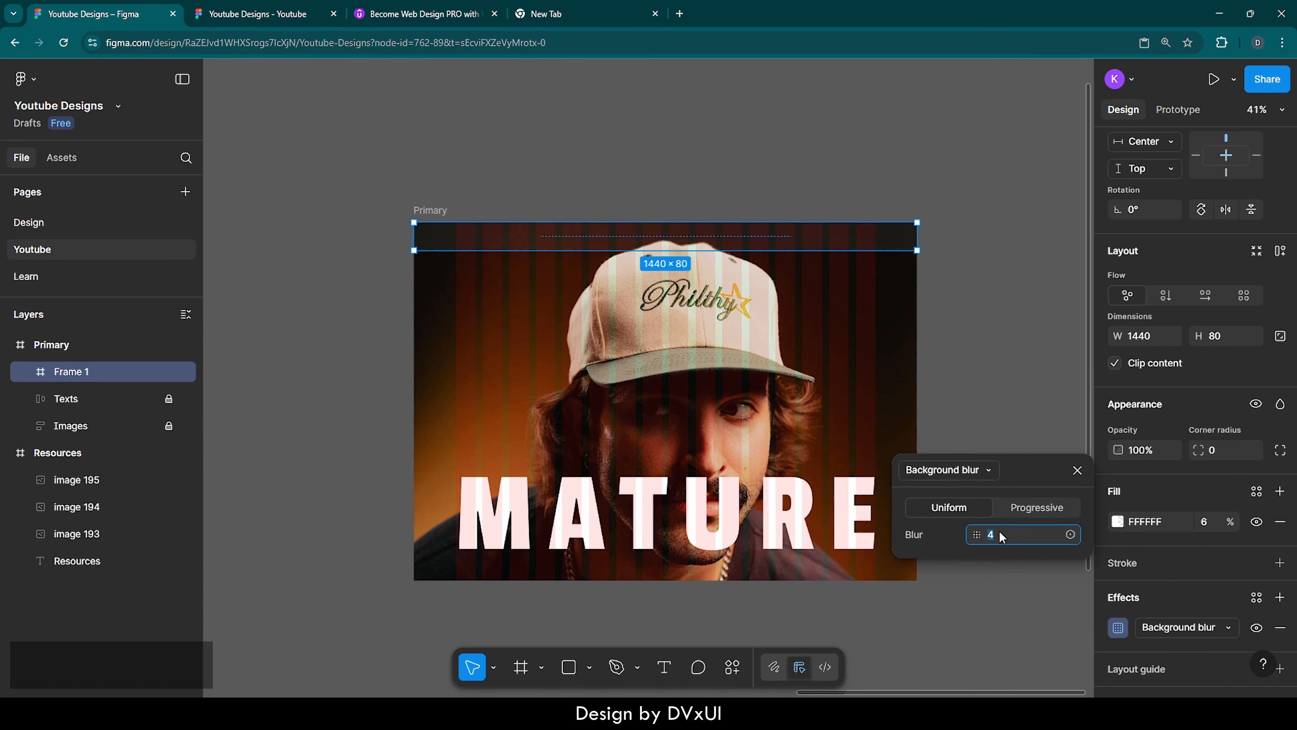
{"action": "type", "text": "22"}
{"action": "key", "text": "Return"}
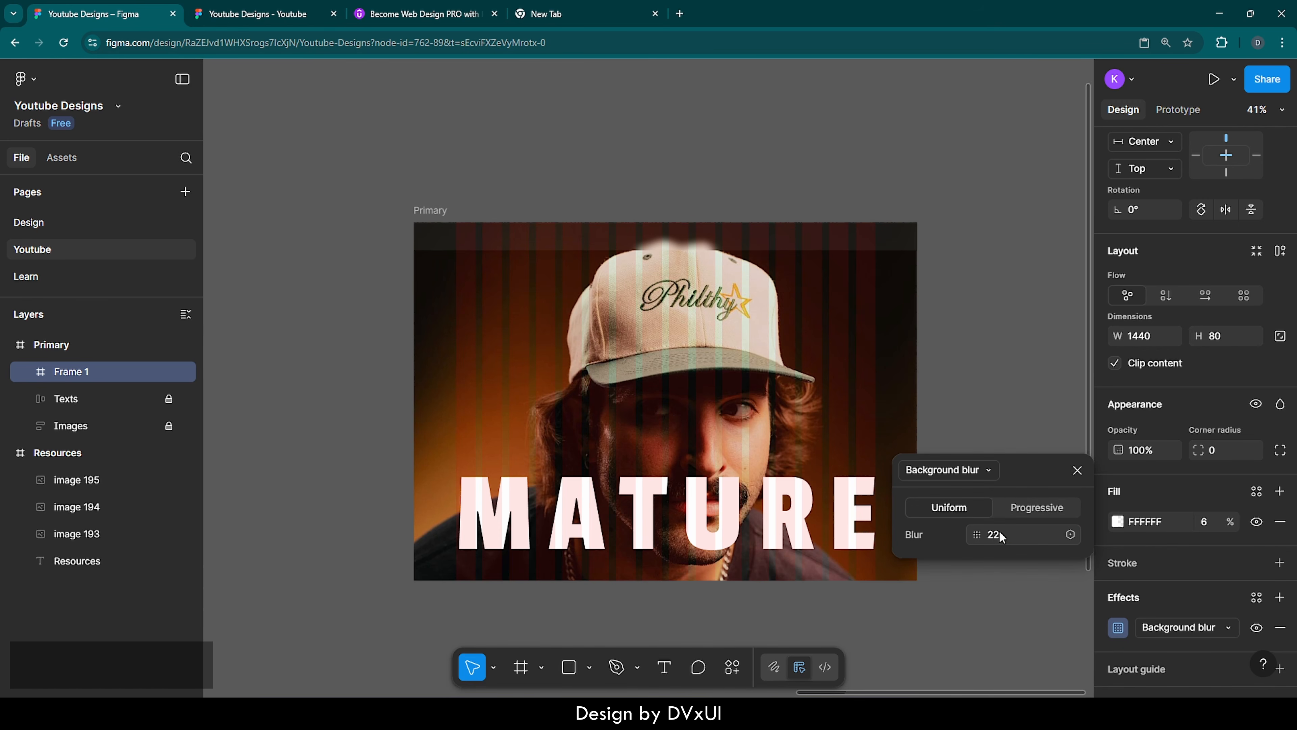
{"action": "left_click", "coordinate": [1077, 472]}
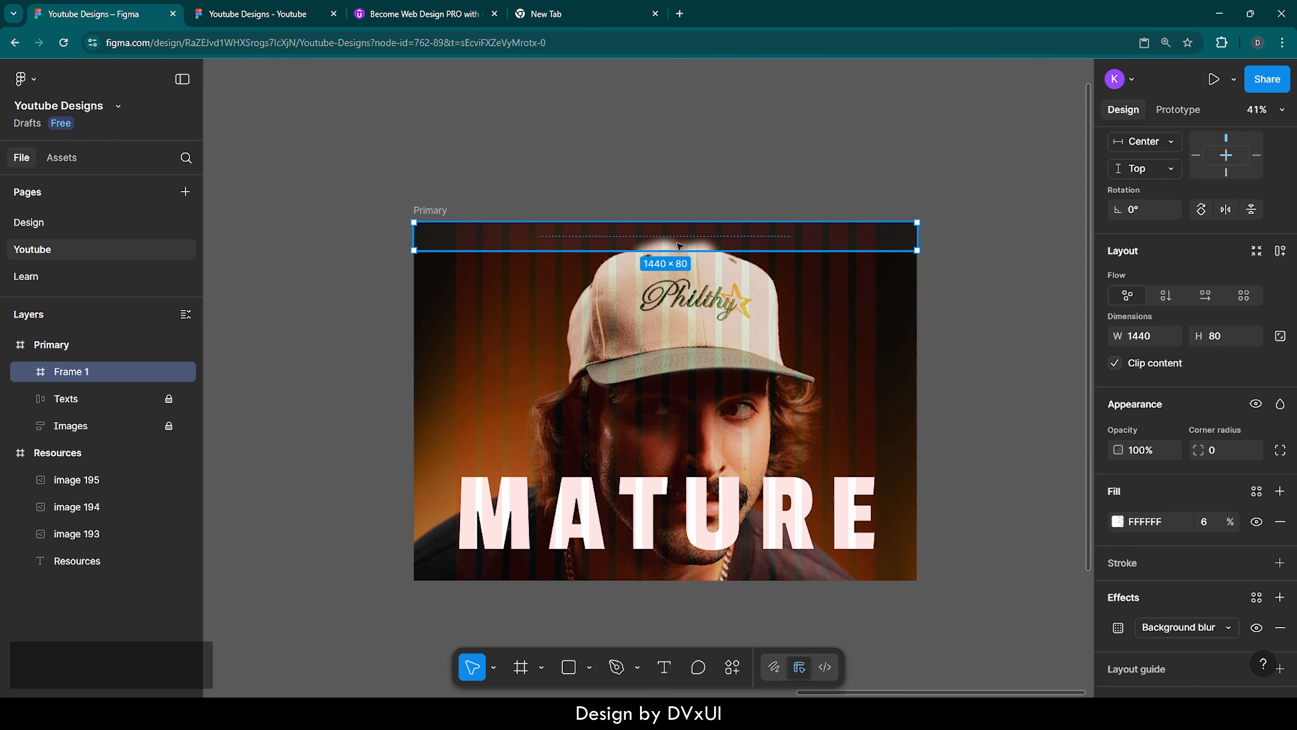
{"action": "scroll", "coordinate": [668, 249], "scroll_direction": "up", "scroll_amount": 5}
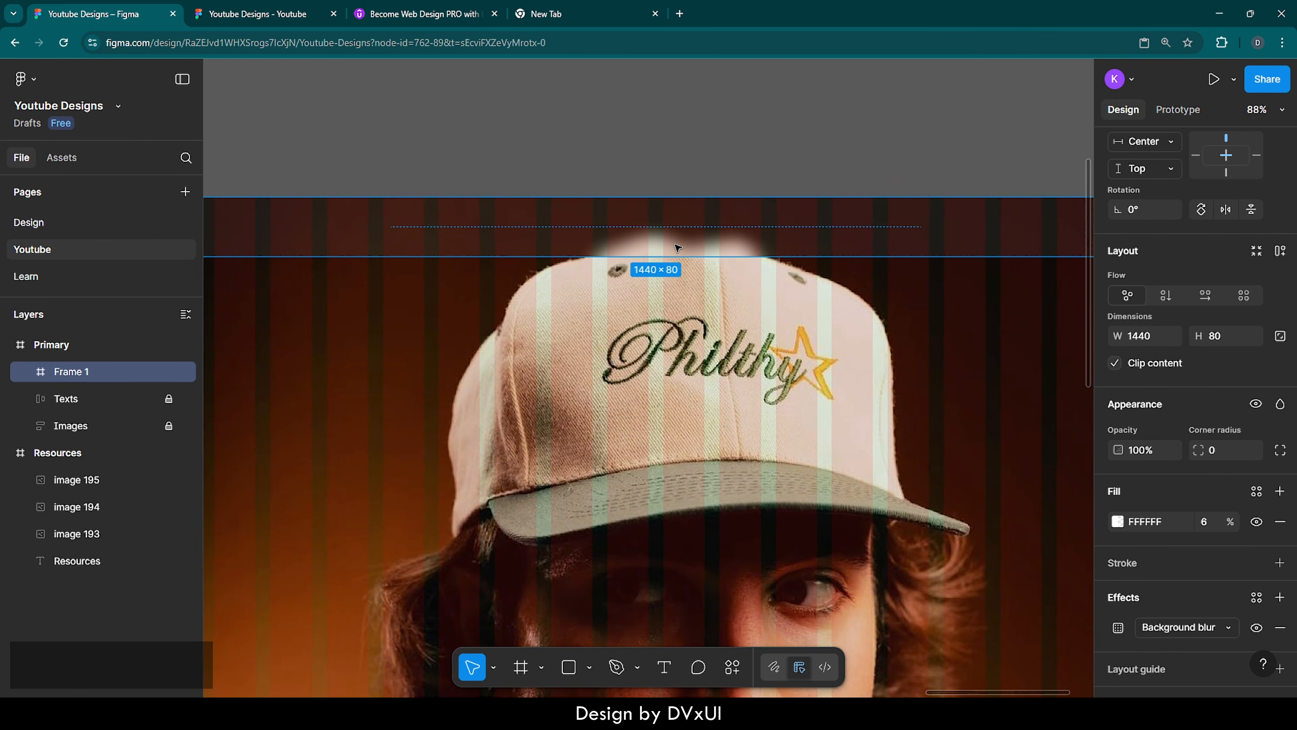
{"action": "scroll", "coordinate": [677, 248], "scroll_direction": "down", "scroll_amount": 5}
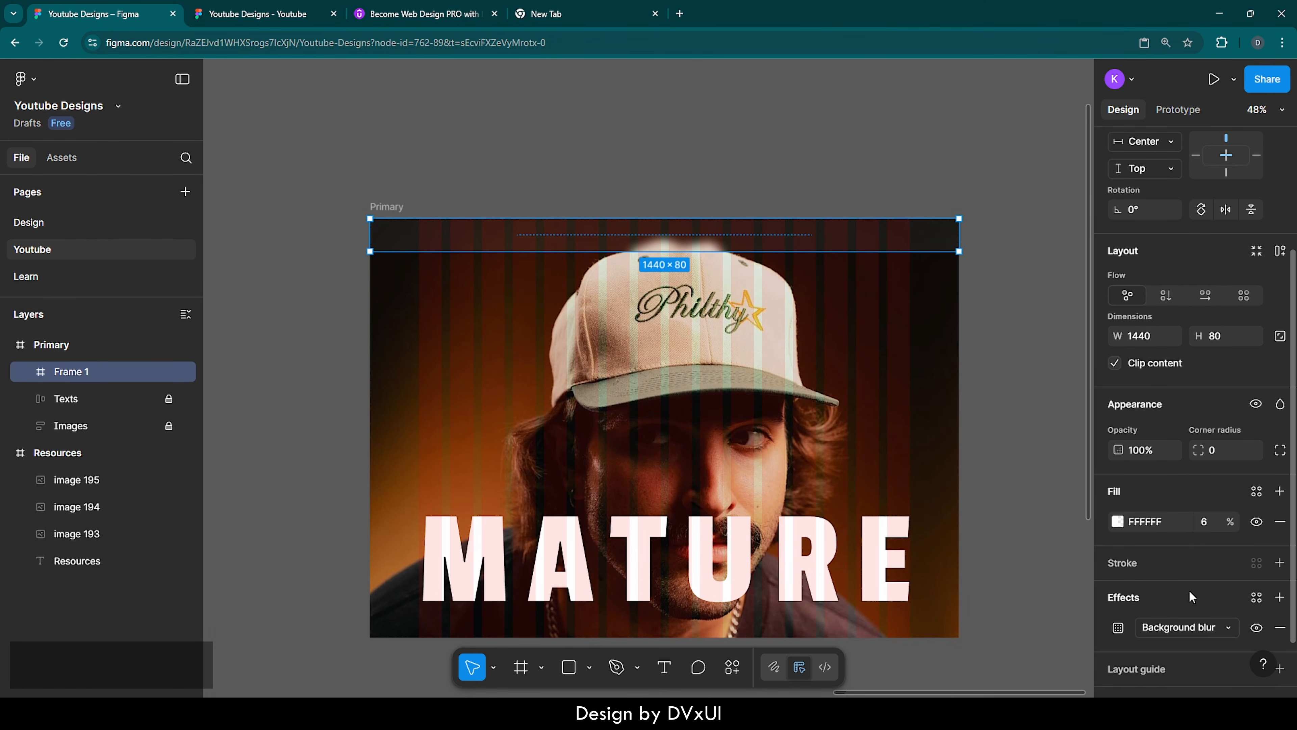
Add a white FFFFFF stroke to the top bar and limit it to the bottom side
{"action": "scroll", "coordinate": [1182, 595], "scroll_direction": "down", "scroll_amount": 2}
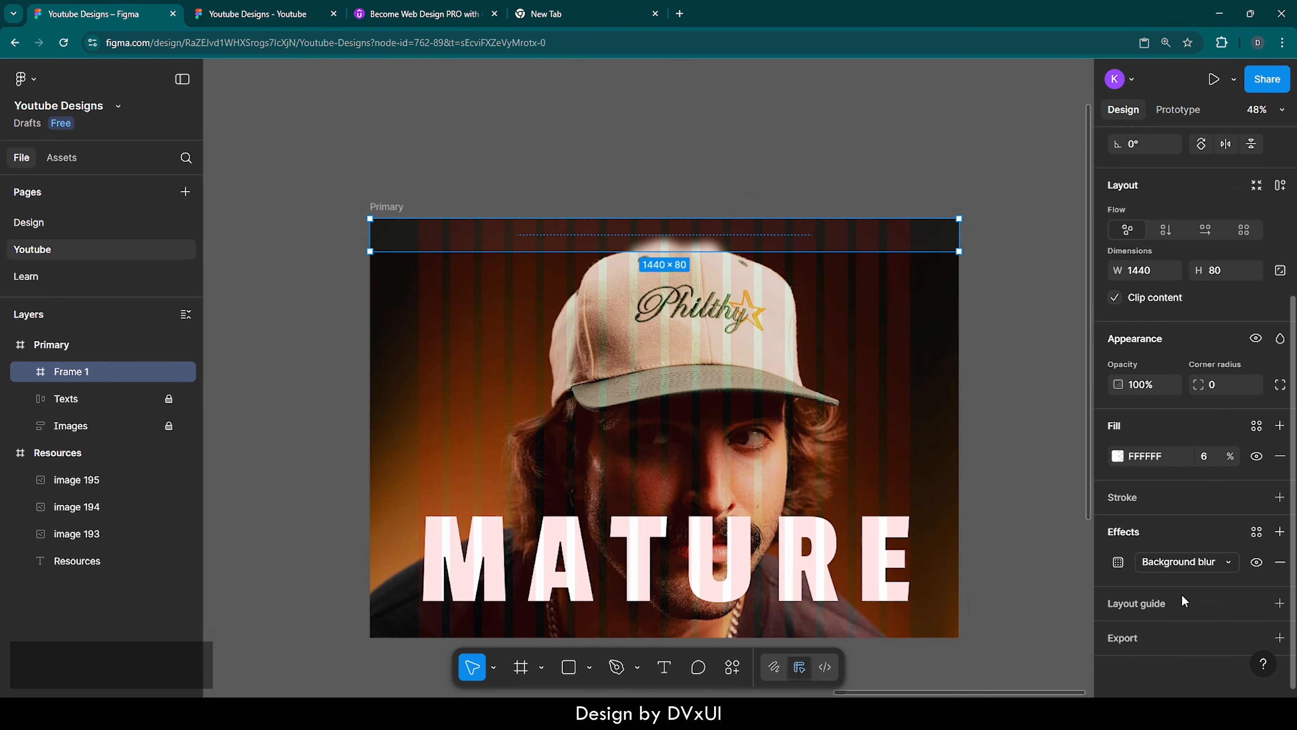
{"action": "left_click", "coordinate": [1127, 499]}
{"action": "left_click", "coordinate": [1153, 528]}
{"action": "type", "text": "ff"}
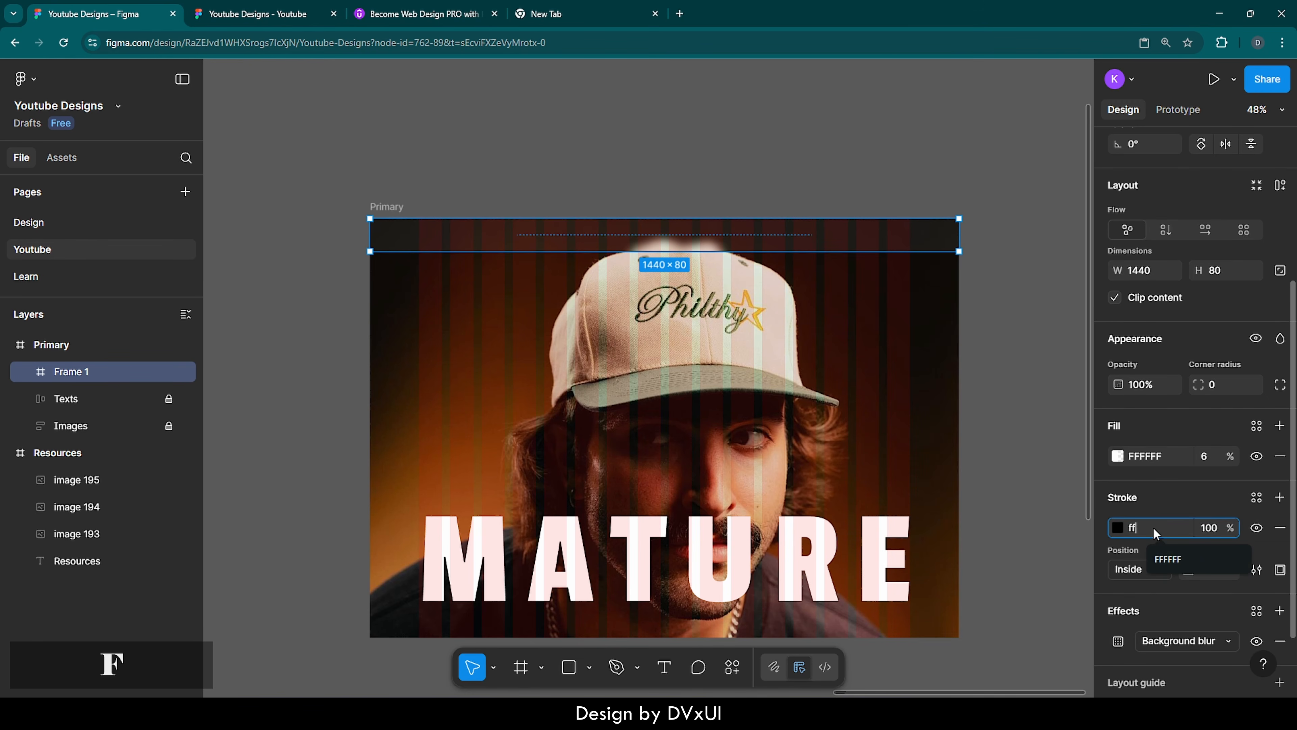
{"action": "key", "text": "Return"}
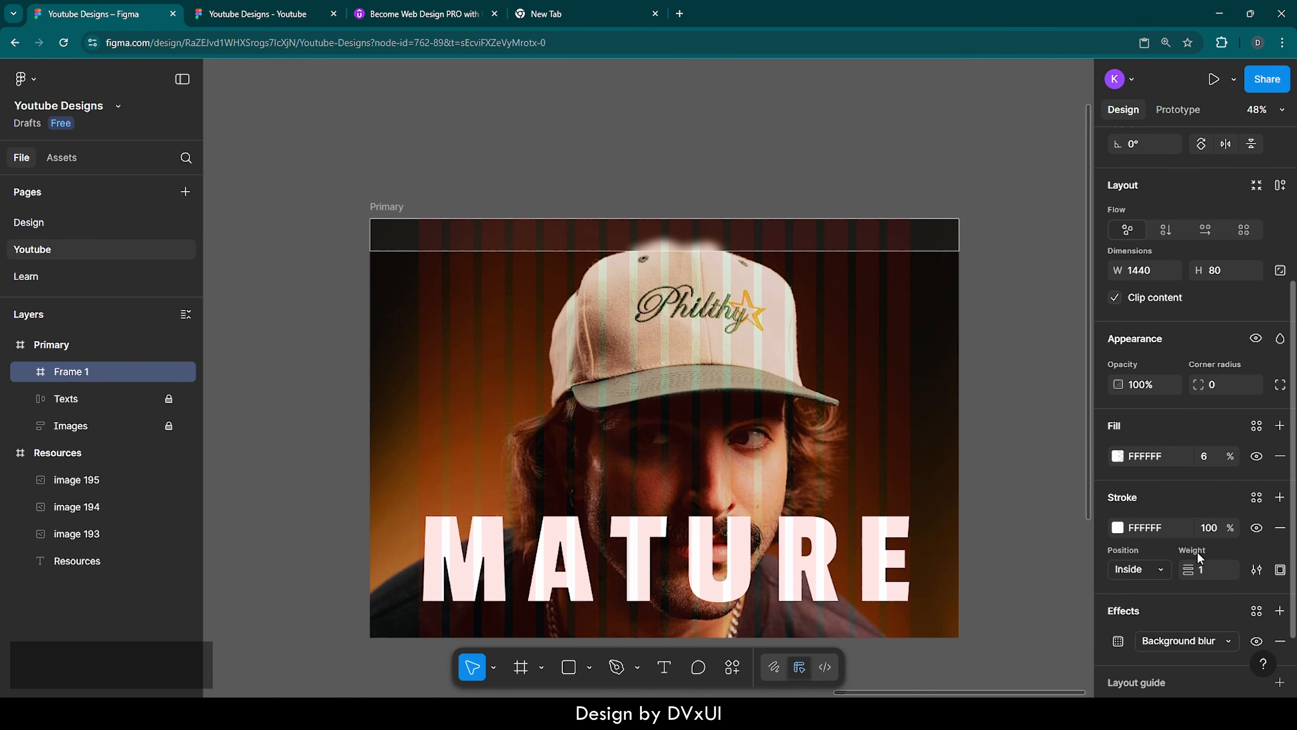
{"action": "left_click", "coordinate": [1281, 569]}
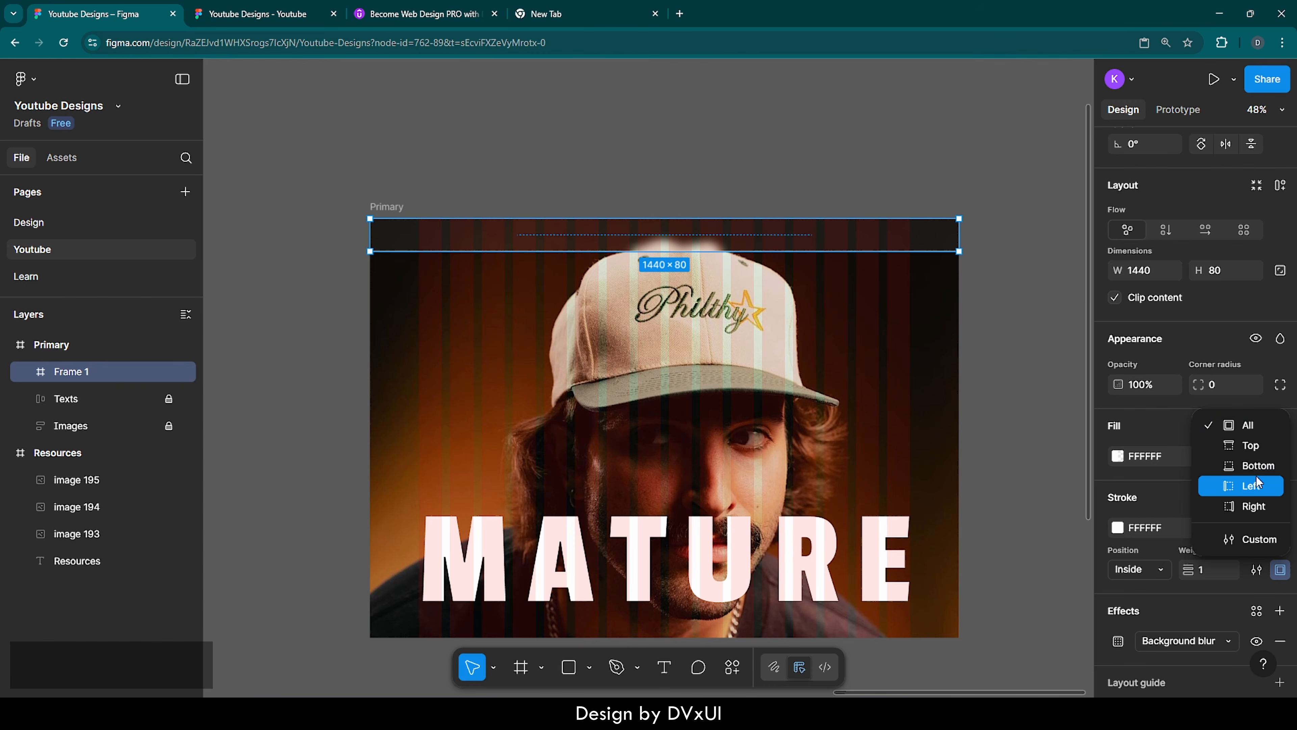
{"action": "left_click", "coordinate": [1249, 466]}
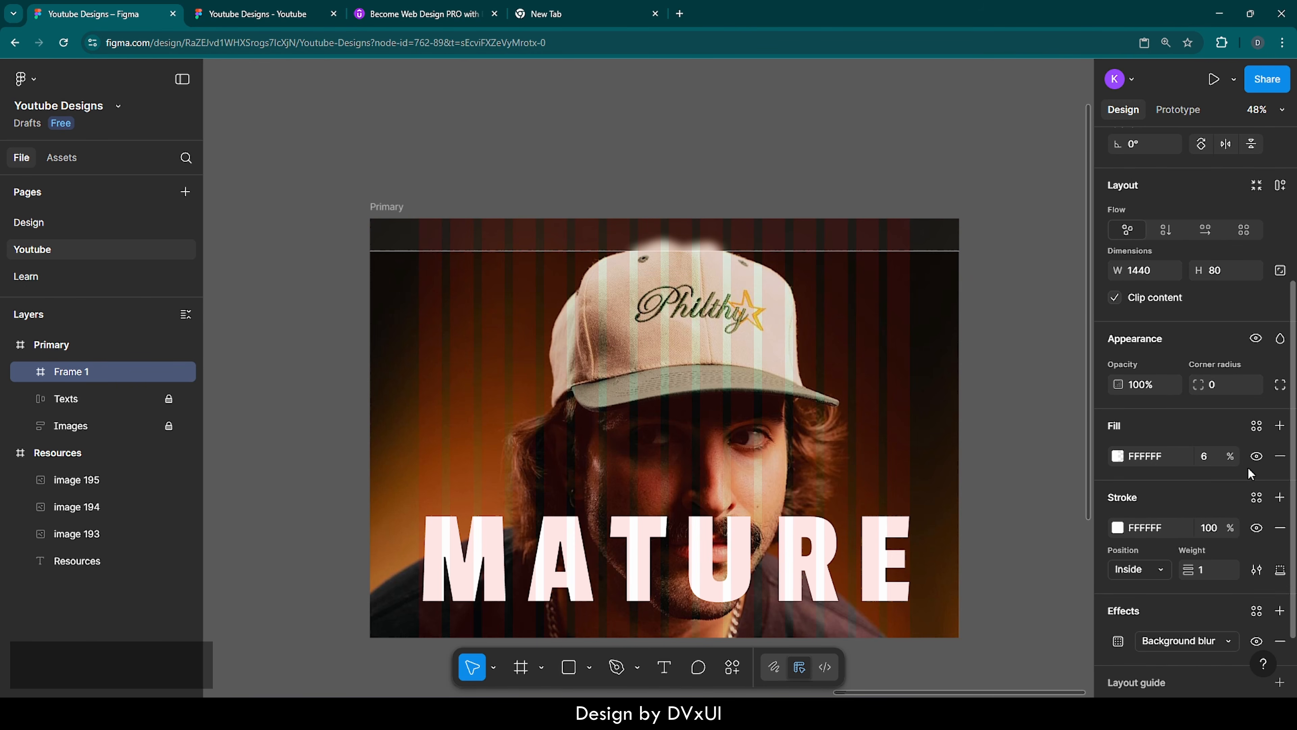
Set the opacity of the top bar's bottom stroke to 30% and deselect the bar
{"action": "left_click", "coordinate": [1211, 526]}
{"action": "type", "text": "30"}
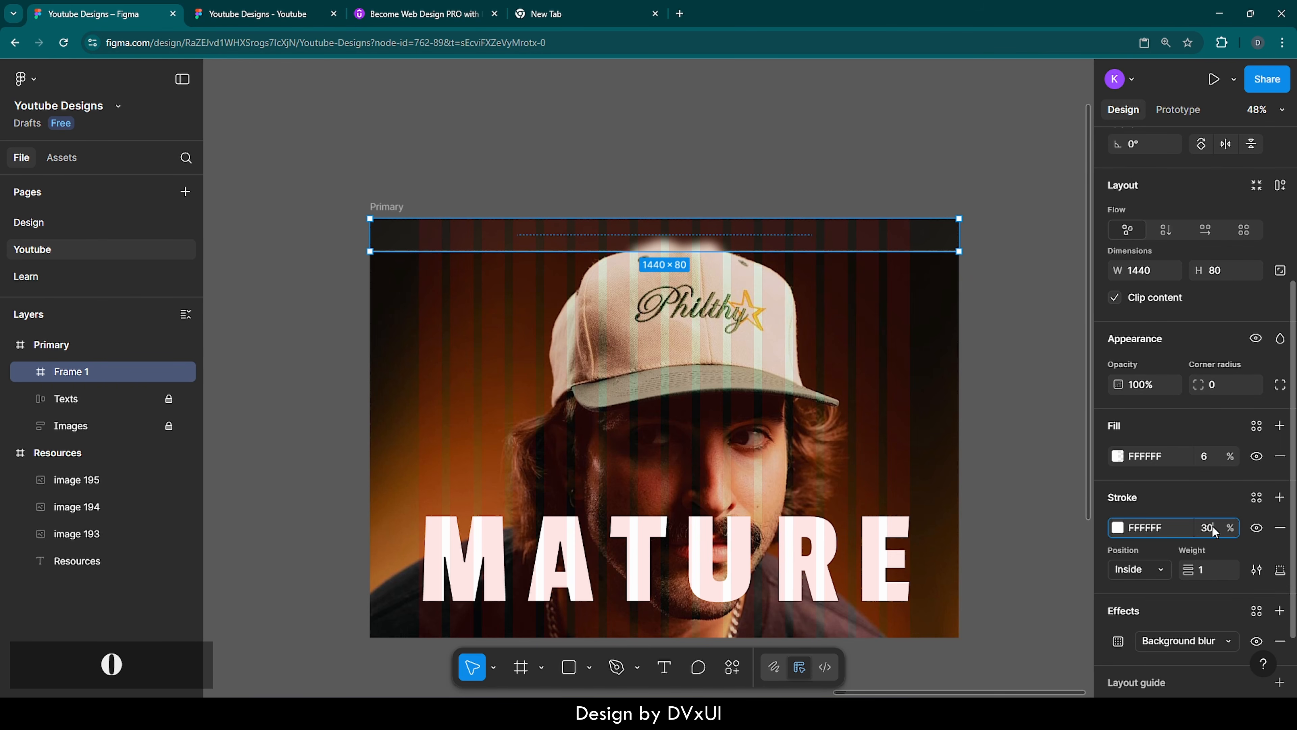
{"action": "key", "text": "Return"}
{"action": "left_click", "coordinate": [1059, 310]}
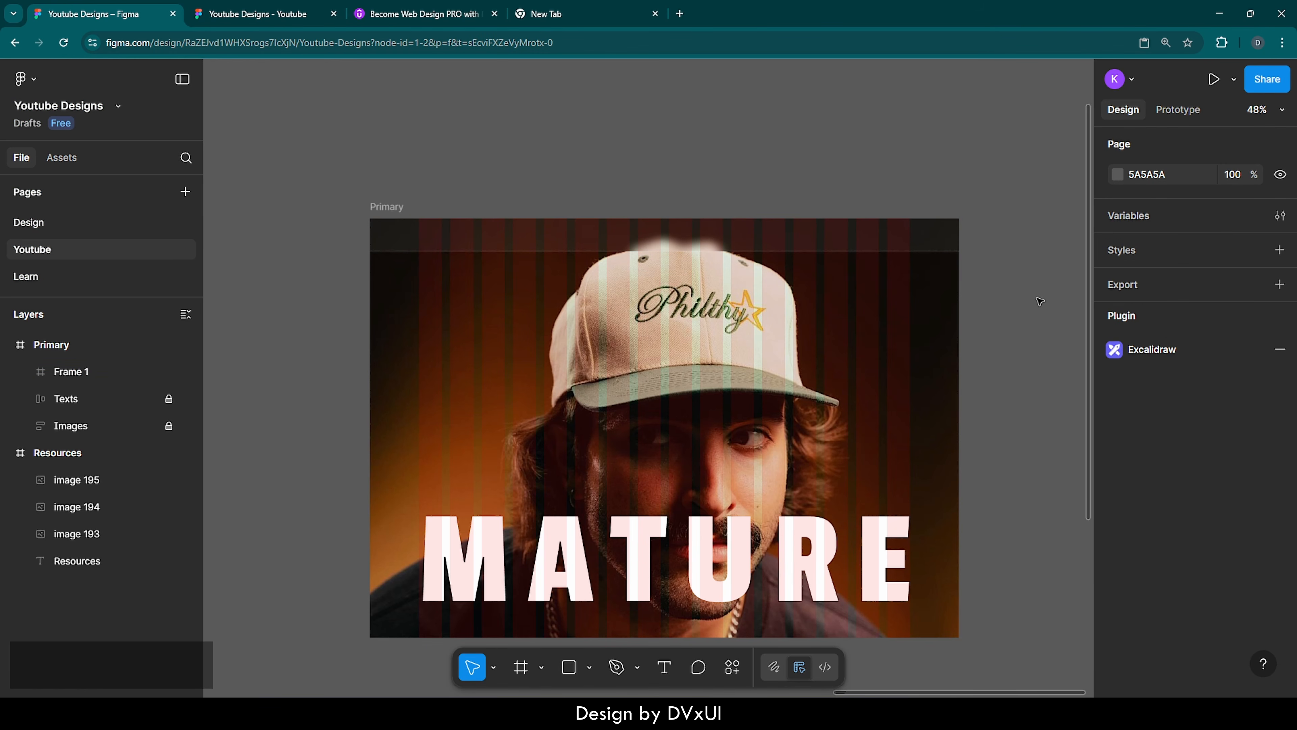
Add the text "Menify" inside the top bar at about X 135, Y 30, near the first guide column
{"action": "scroll", "coordinate": [388, 210], "scroll_direction": "up", "scroll_amount": 10}
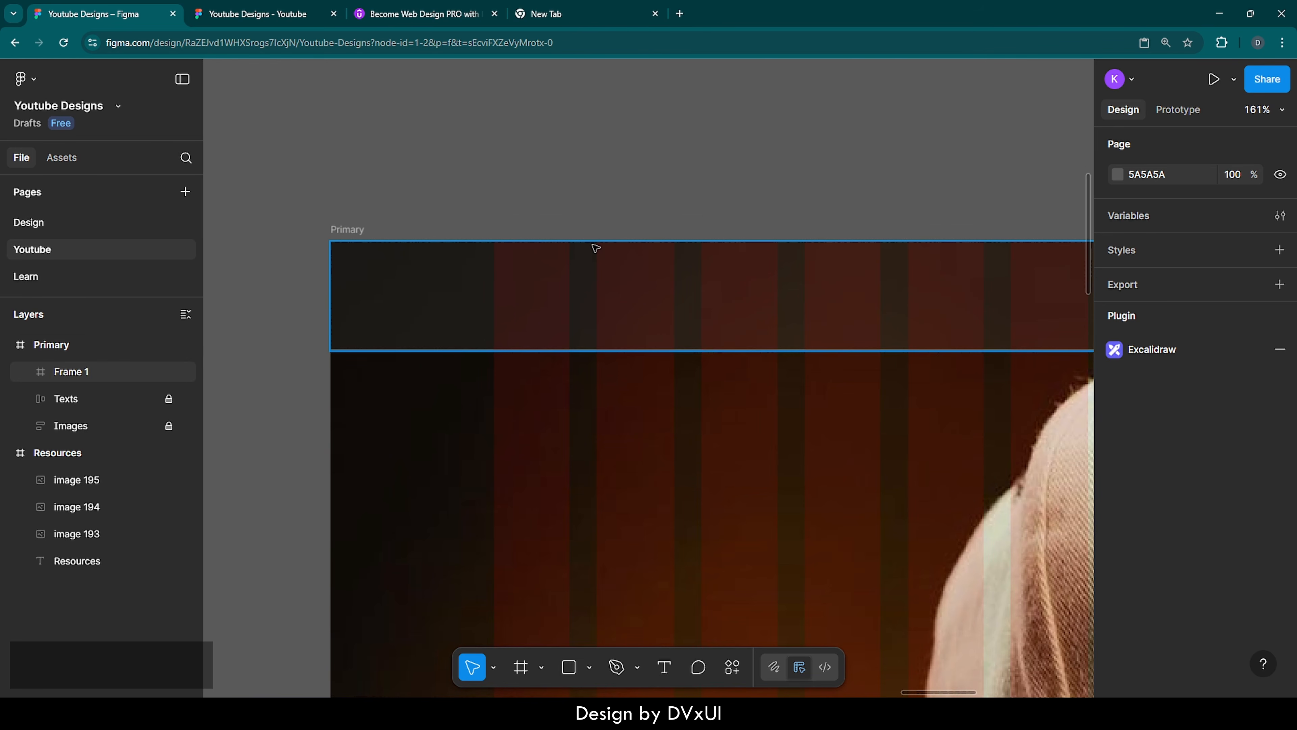
{"action": "key", "text": "t"}
{"action": "left_click", "coordinate": [515, 283]}
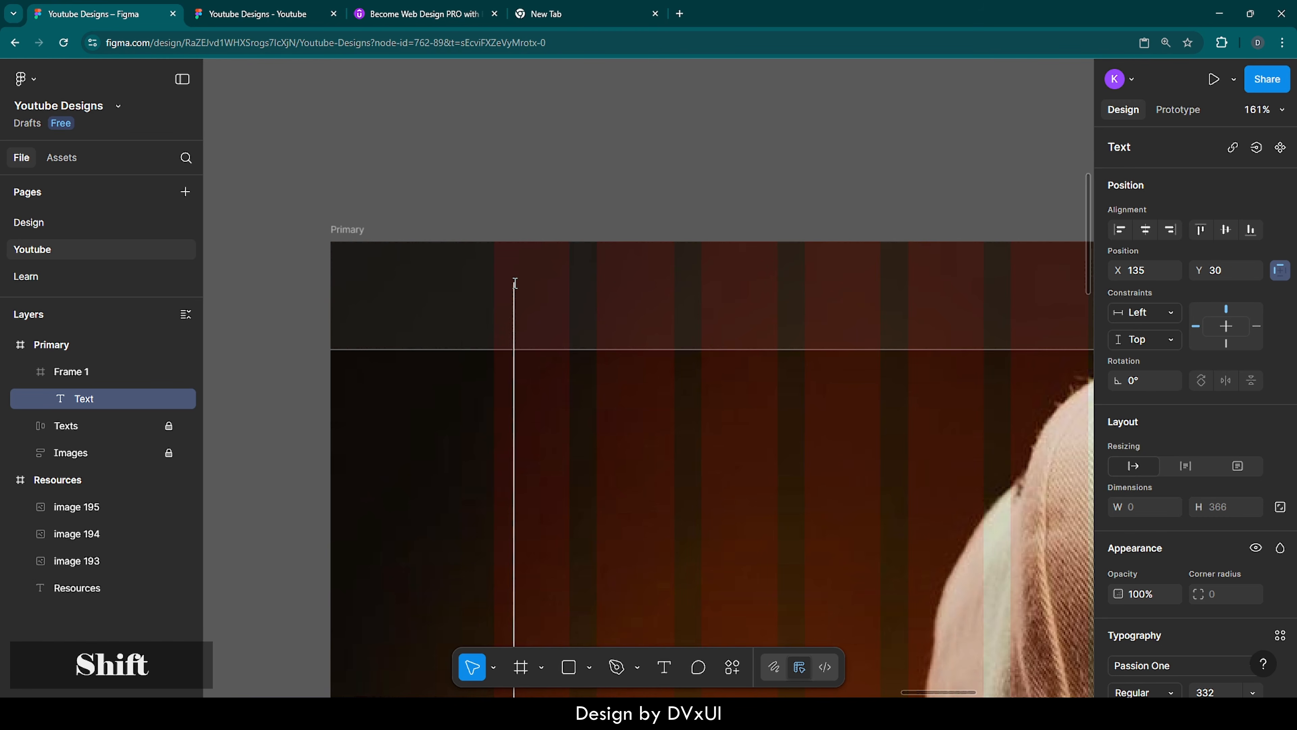
{"action": "type", "text": "Menify"}
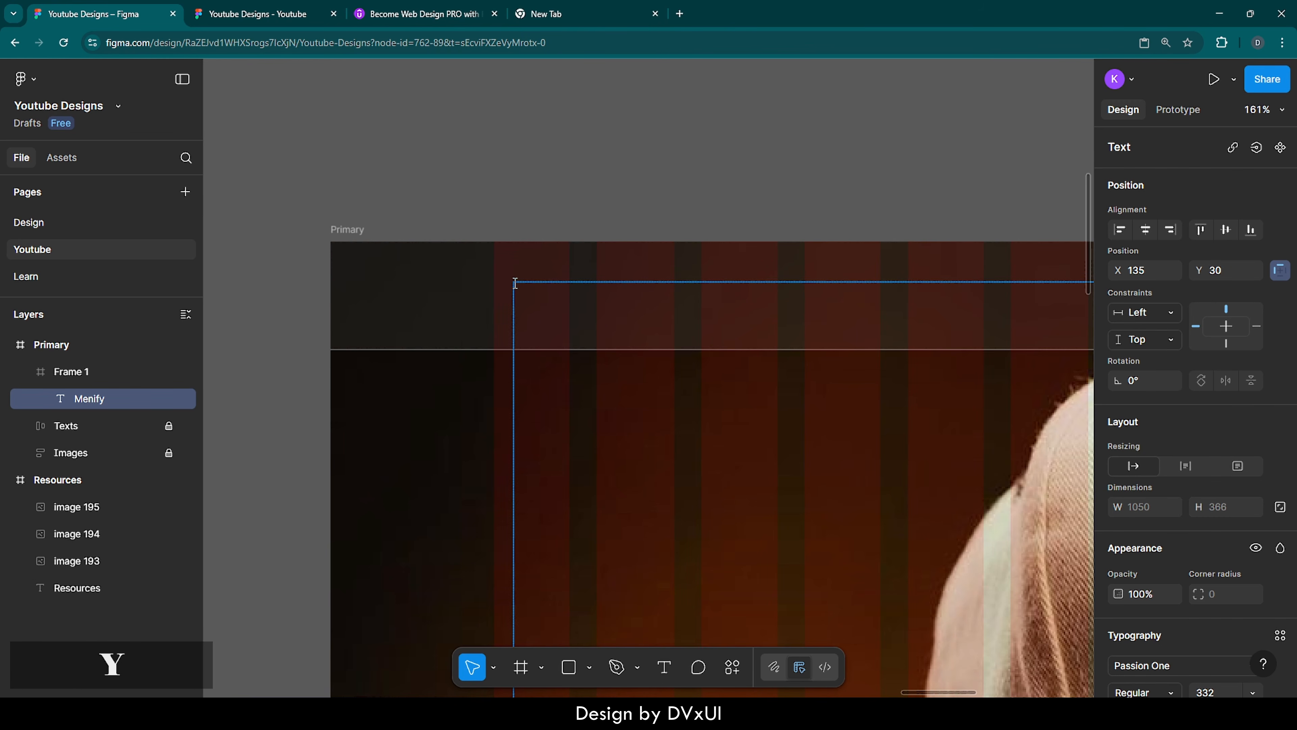
Set the Menify text's font size to 38 and its letter spacing to 0%
{"action": "key", "text": "ctrl+a"}
{"action": "scroll", "coordinate": [1221, 593], "scroll_direction": "down", "scroll_amount": 3}
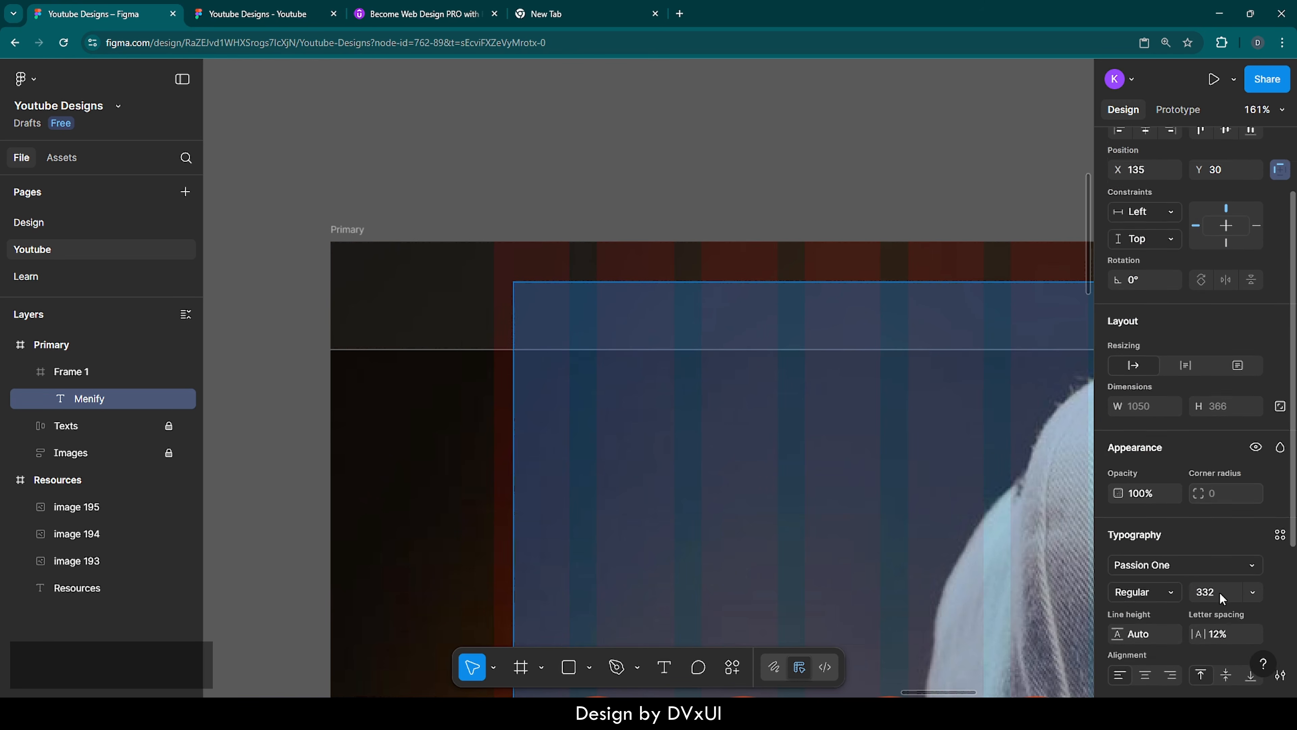
{"action": "left_click", "coordinate": [1217, 549]}
{"action": "type", "text": "38"}
{"action": "key", "text": "Return"}
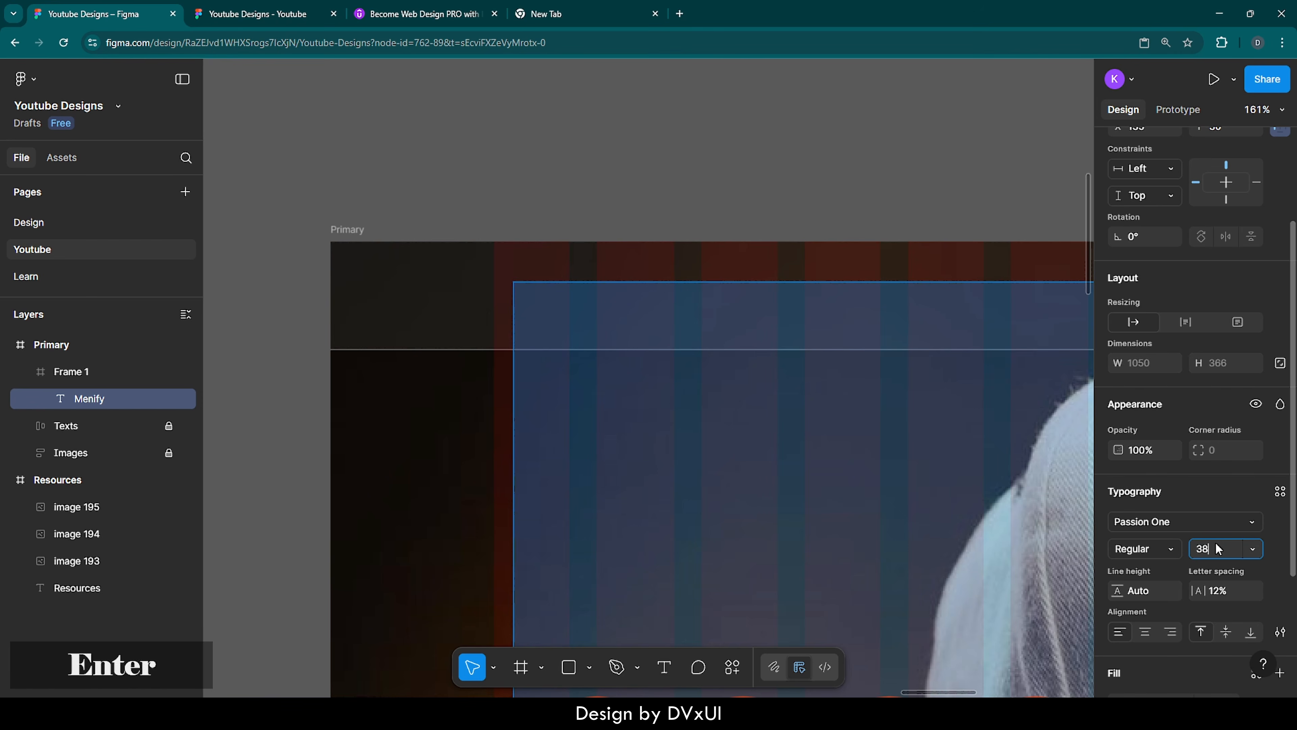
{"action": "left_click", "coordinate": [1221, 590]}
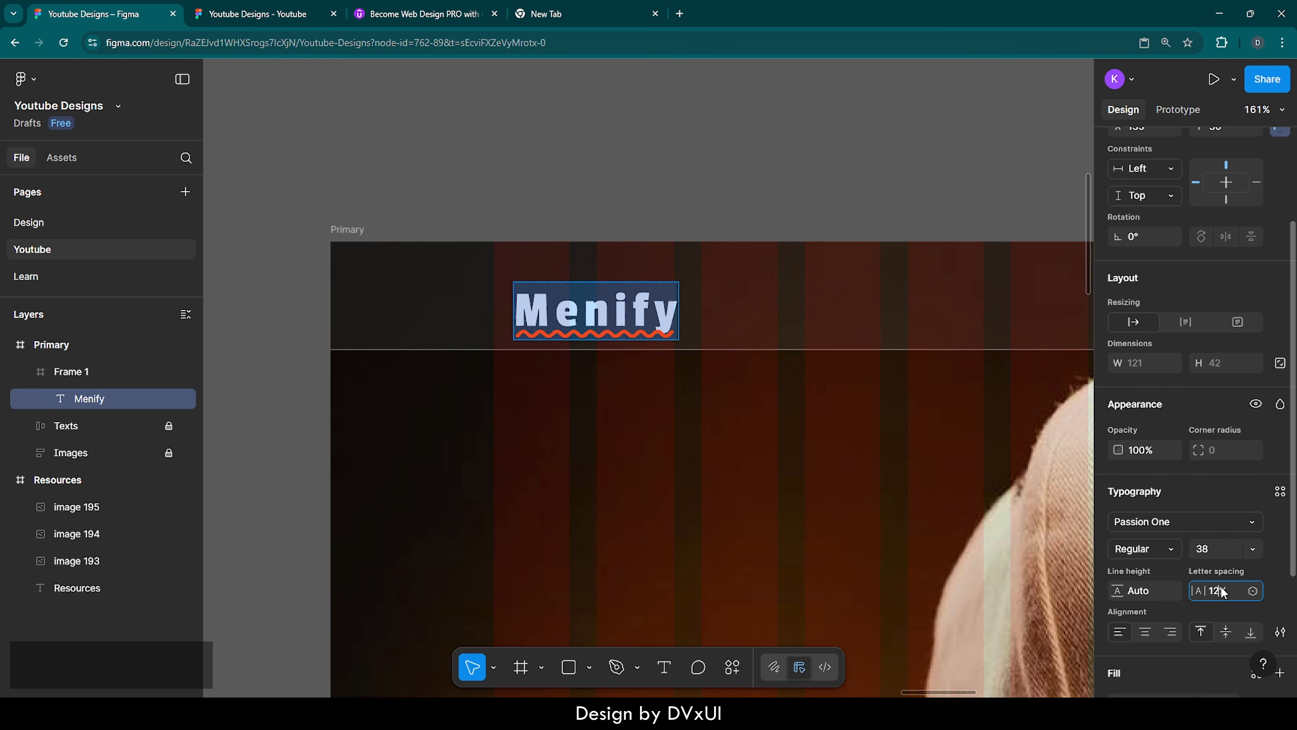
{"action": "type", "text": "0"}
{"action": "key", "text": "Return"}
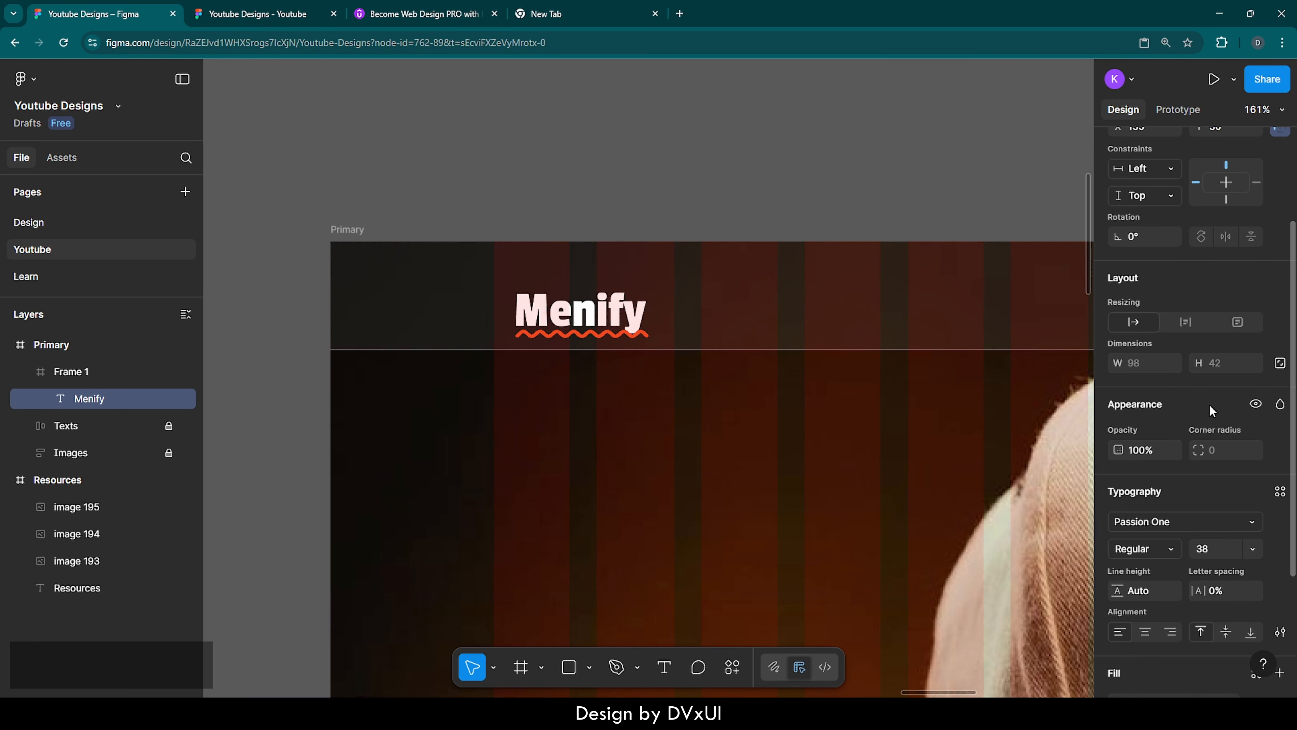
Capitalize the "en" in the logo text so that it reads "MENify"
{"action": "scroll", "coordinate": [1210, 409], "scroll_direction": "up", "scroll_amount": 2}
{"action": "double_click", "coordinate": [613, 321]}
{"action": "left_click", "coordinate": [583, 313]}
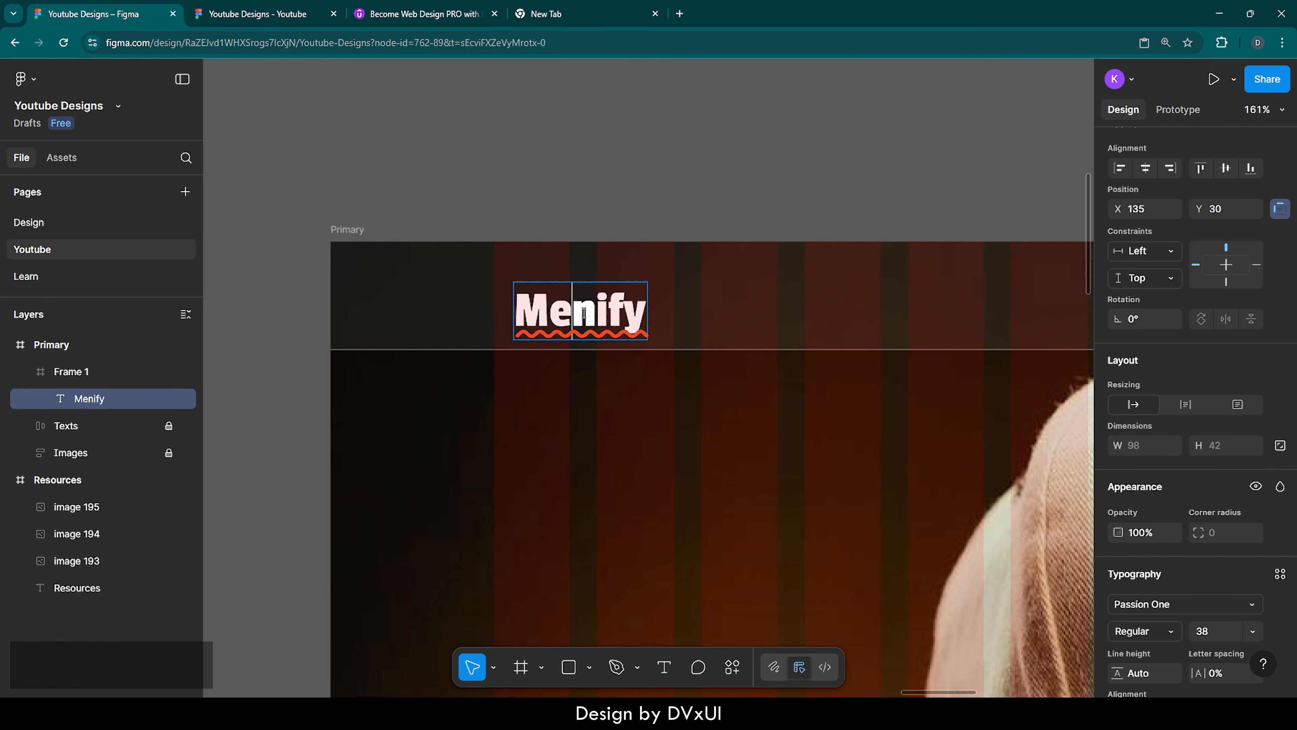
{"action": "key", "text": "Right"}
{"action": "key", "text": "BackSpace"}
{"action": "key", "text": "BackSpace"}
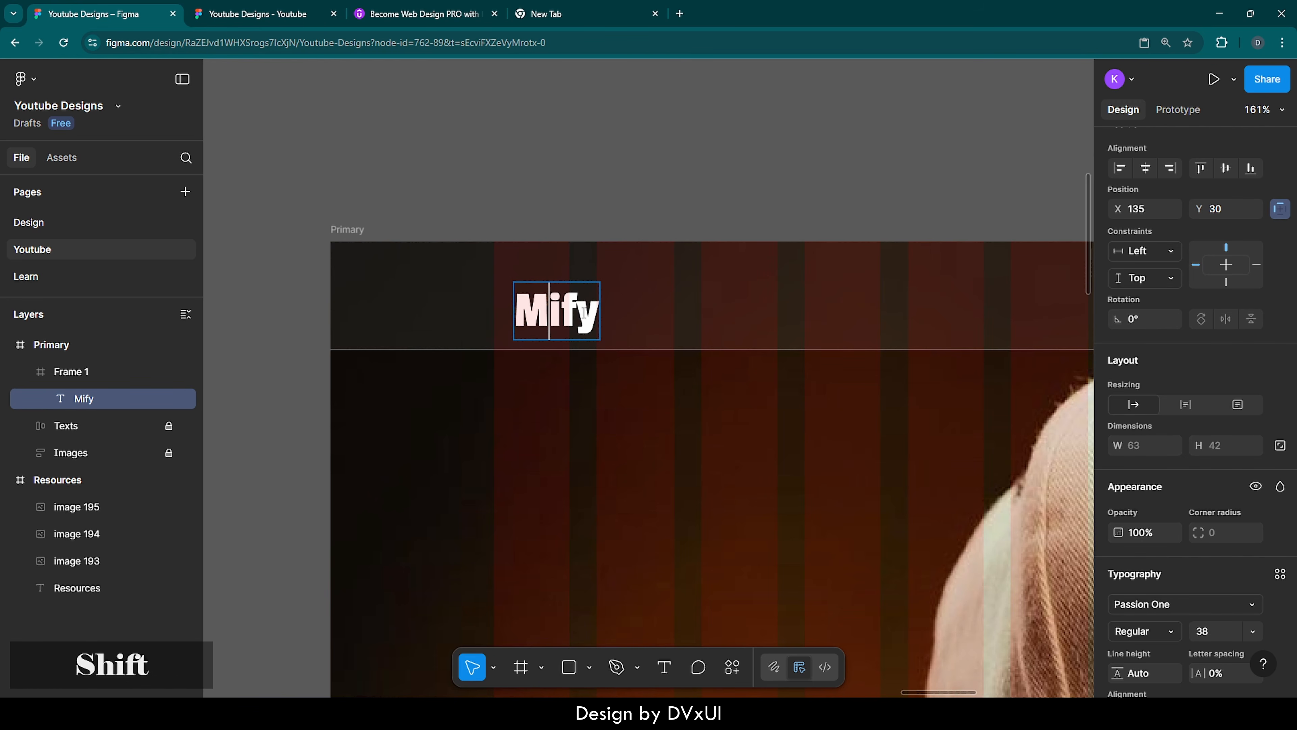
{"action": "type", "text": "EN"}
{"action": "key", "text": "Escape"}
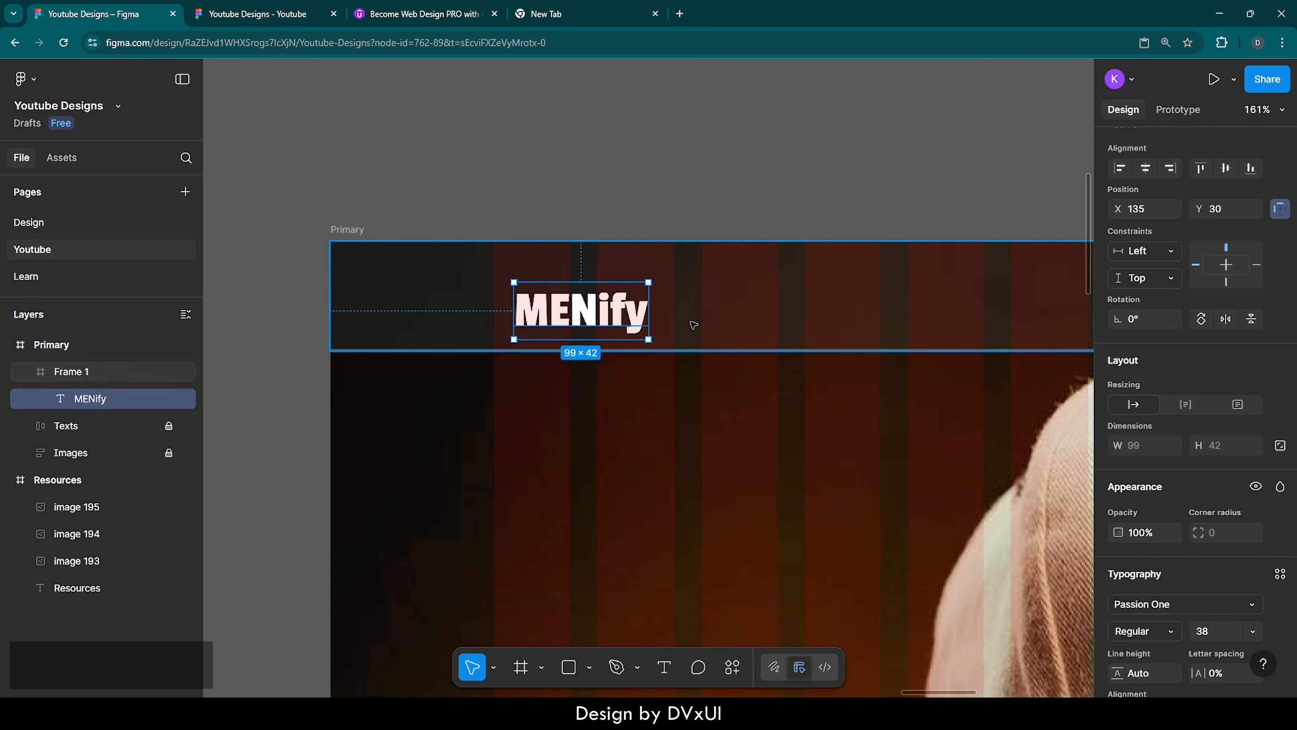
Center the MENify logo vertically in the top bar and move it to X 119, at the first guide column's edge
{"action": "scroll", "coordinate": [1144, 276], "scroll_direction": "up", "scroll_amount": 2}
{"action": "left_click", "coordinate": [1226, 229]}
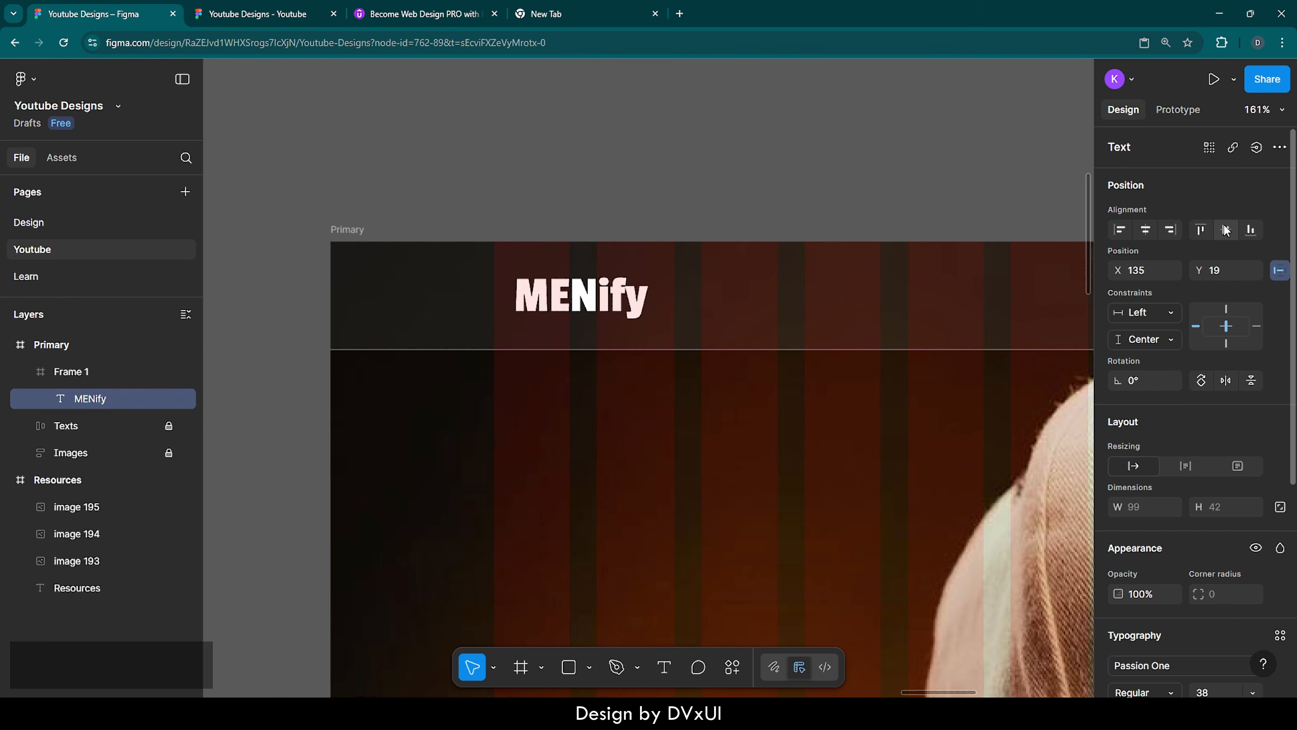
{"action": "key", "text": "shift+Left"}
{"action": "key", "text": "shift+Left"}
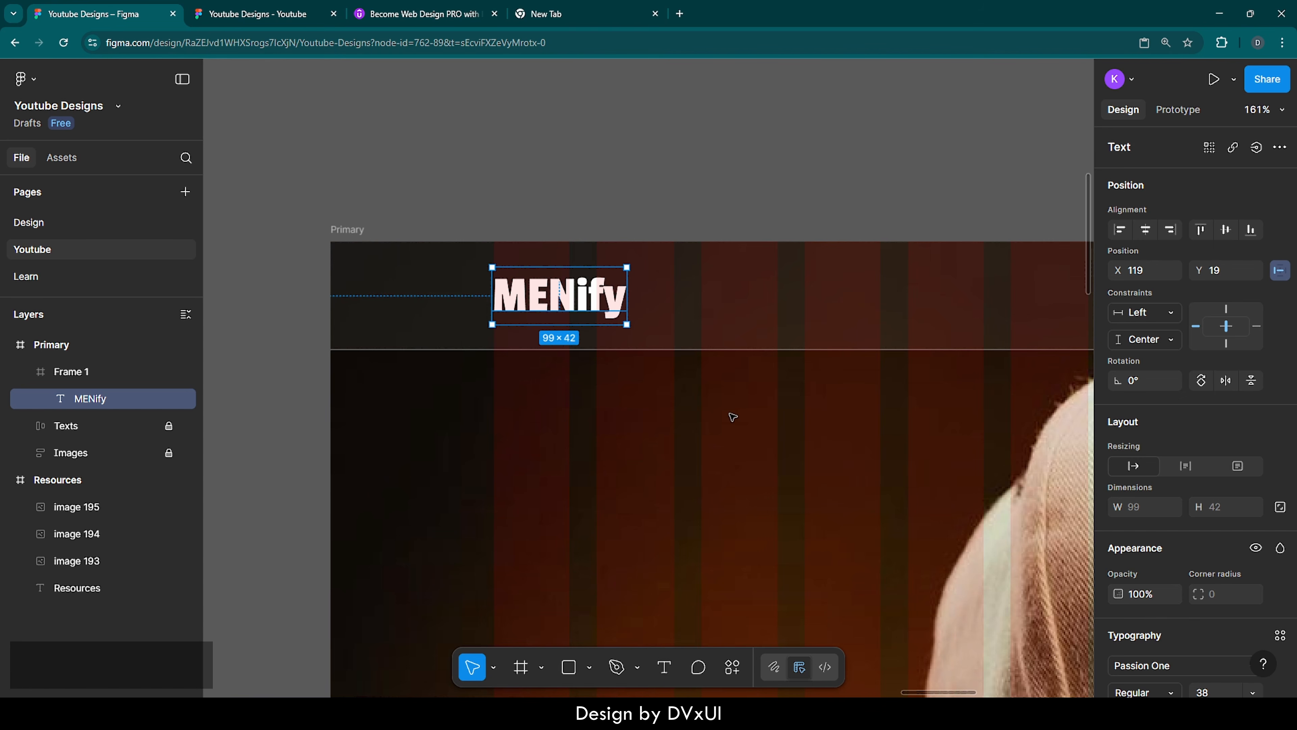
Add the text "Login" near the far end of the top bar at about X 1203, Y 34
{"action": "scroll", "coordinate": [548, 298], "scroll_direction": "right", "scroll_amount": 10}
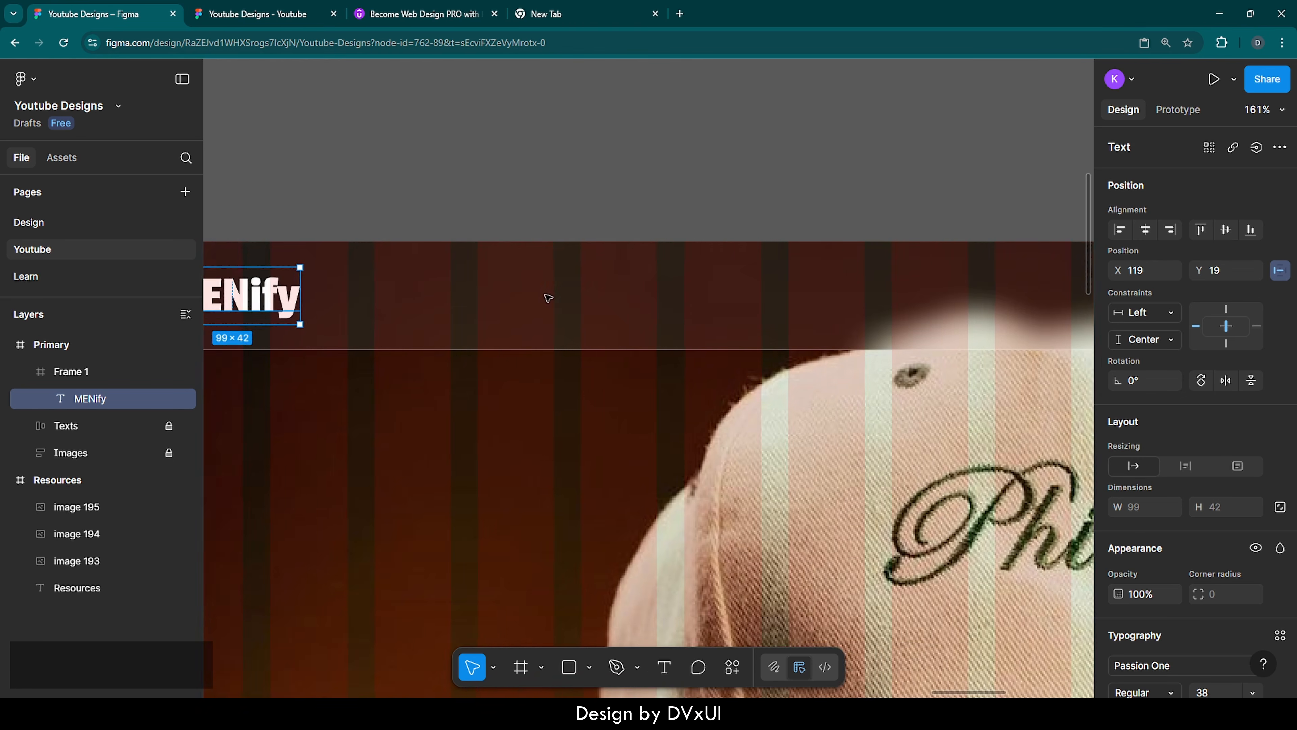
{"action": "scroll", "coordinate": [548, 298], "scroll_direction": "down", "scroll_amount": 8}
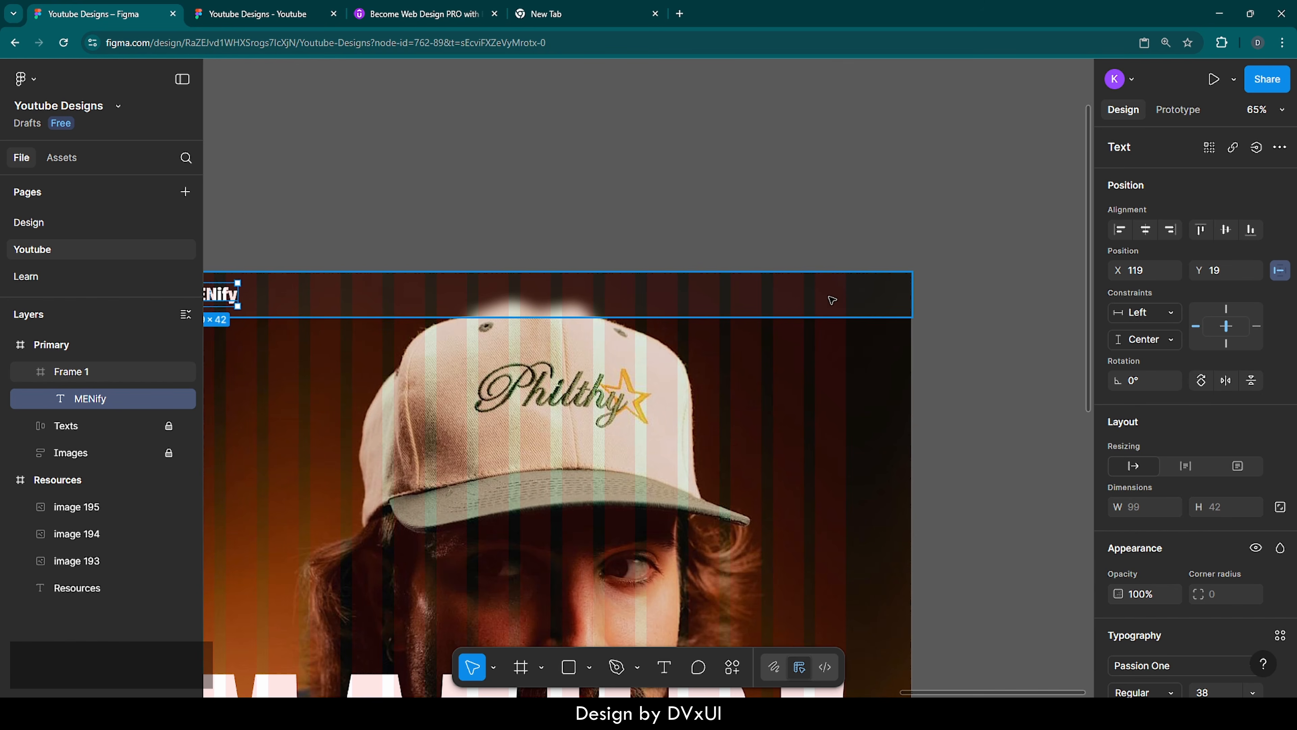
{"action": "scroll", "coordinate": [839, 299], "scroll_direction": "up", "scroll_amount": 10}
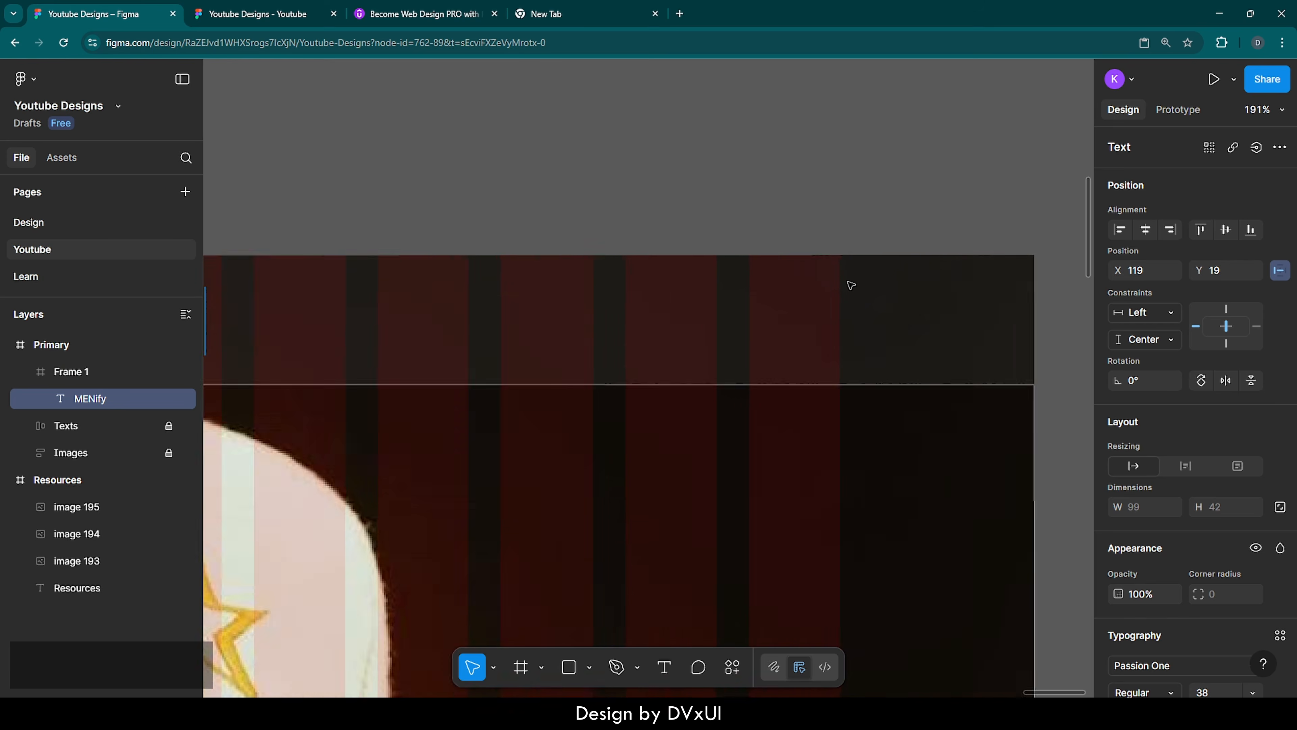
{"action": "key", "text": "t"}
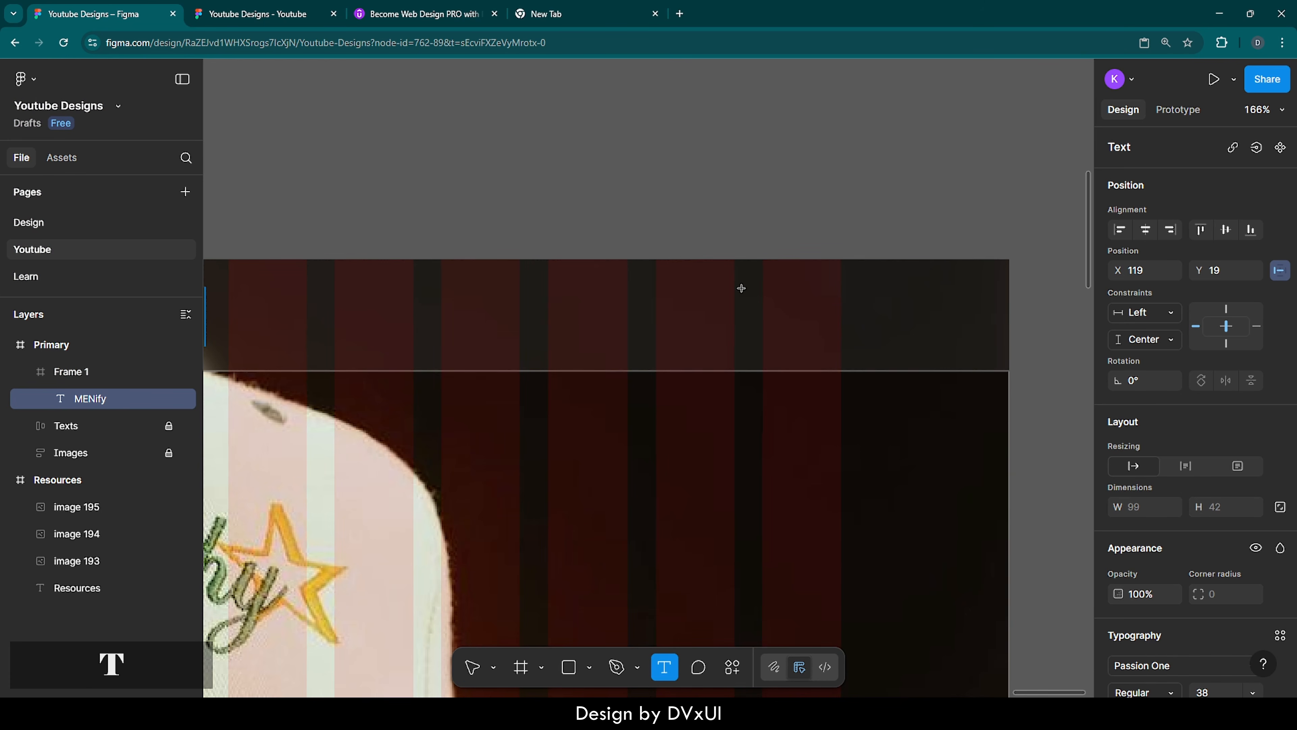
{"action": "left_click", "coordinate": [679, 307]}
{"action": "type", "text": "Login"}
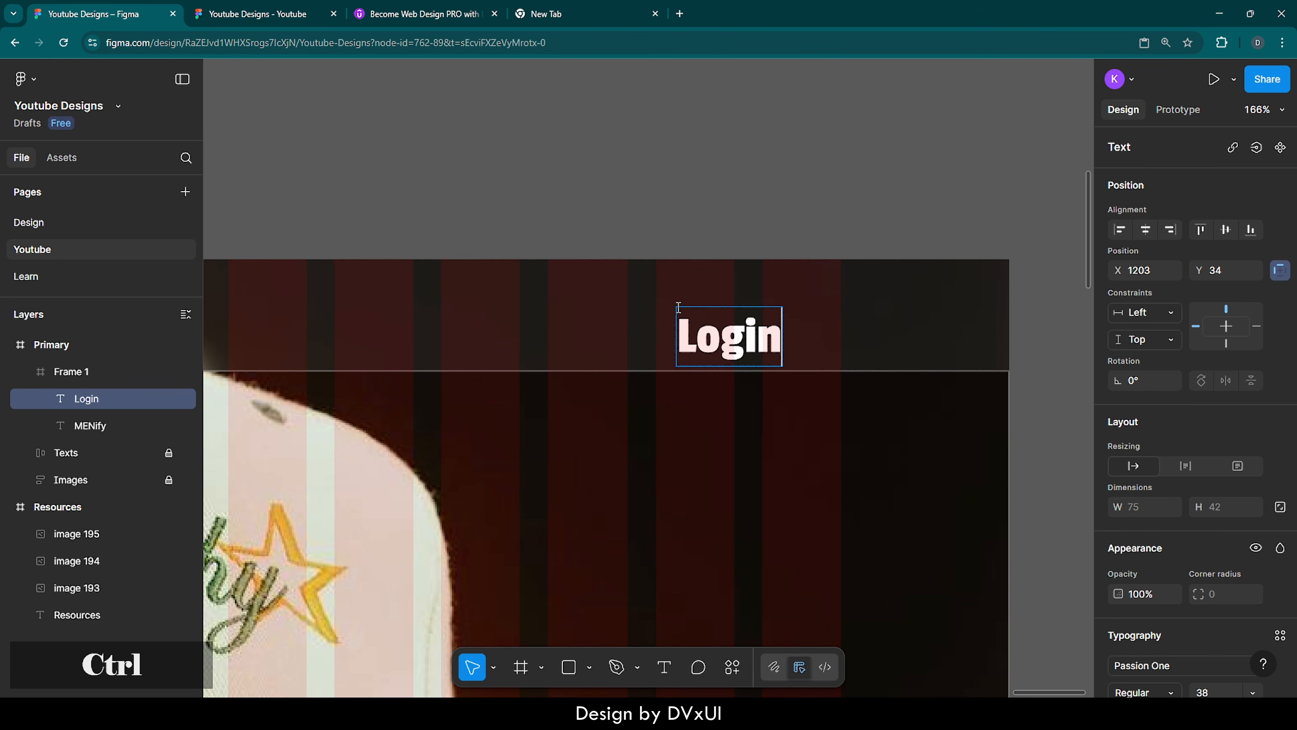
Set the Login text's fill to 000000 and its font size to 20
{"action": "key", "text": "ctrl+a"}
{"action": "scroll", "coordinate": [1172, 559], "scroll_direction": "down", "scroll_amount": 5}
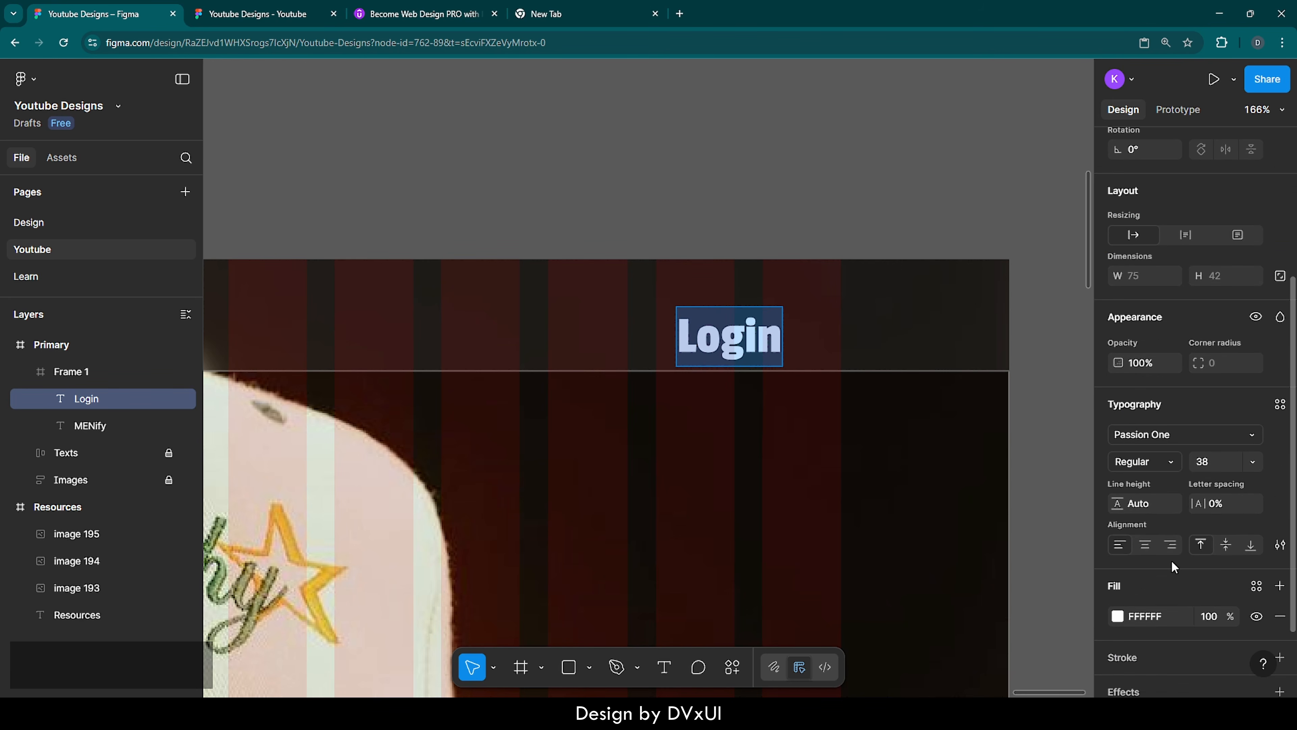
{"action": "left_click", "coordinate": [1168, 614]}
{"action": "type", "text": "000000"}
{"action": "key", "text": "Return"}
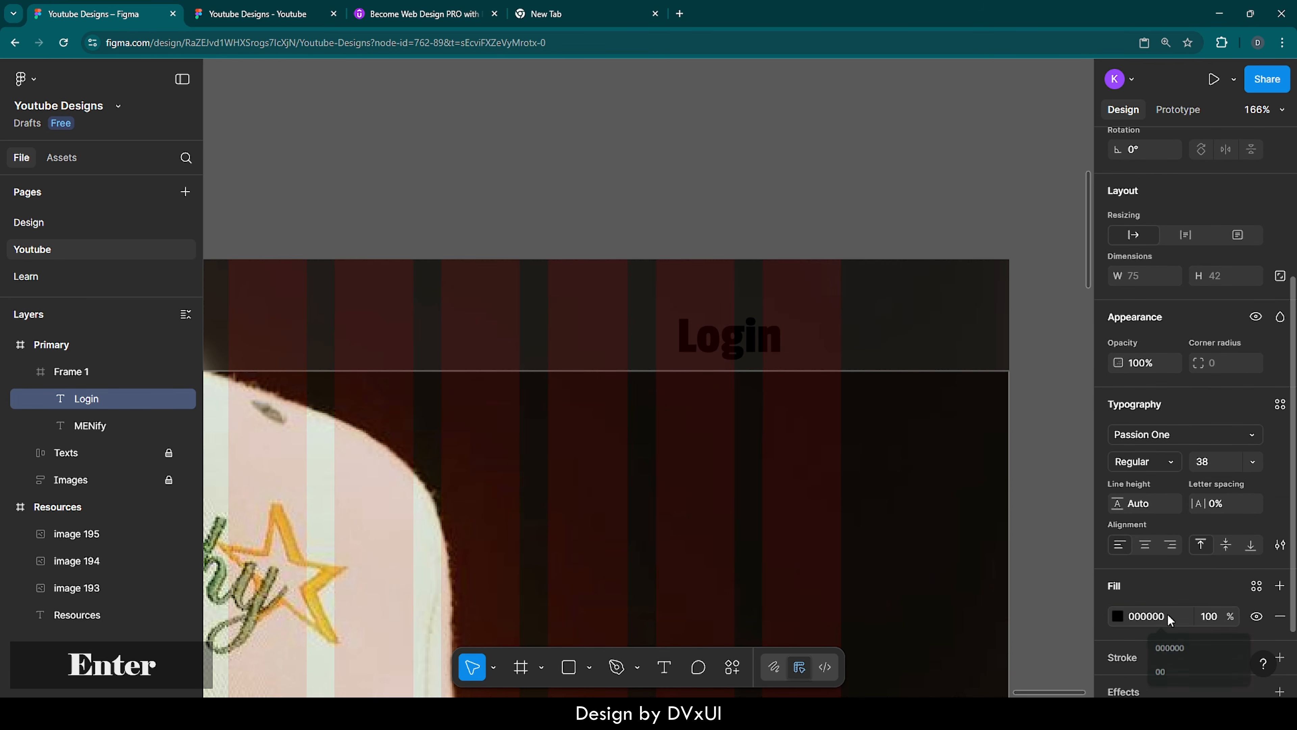
{"action": "key", "text": "Escape"}
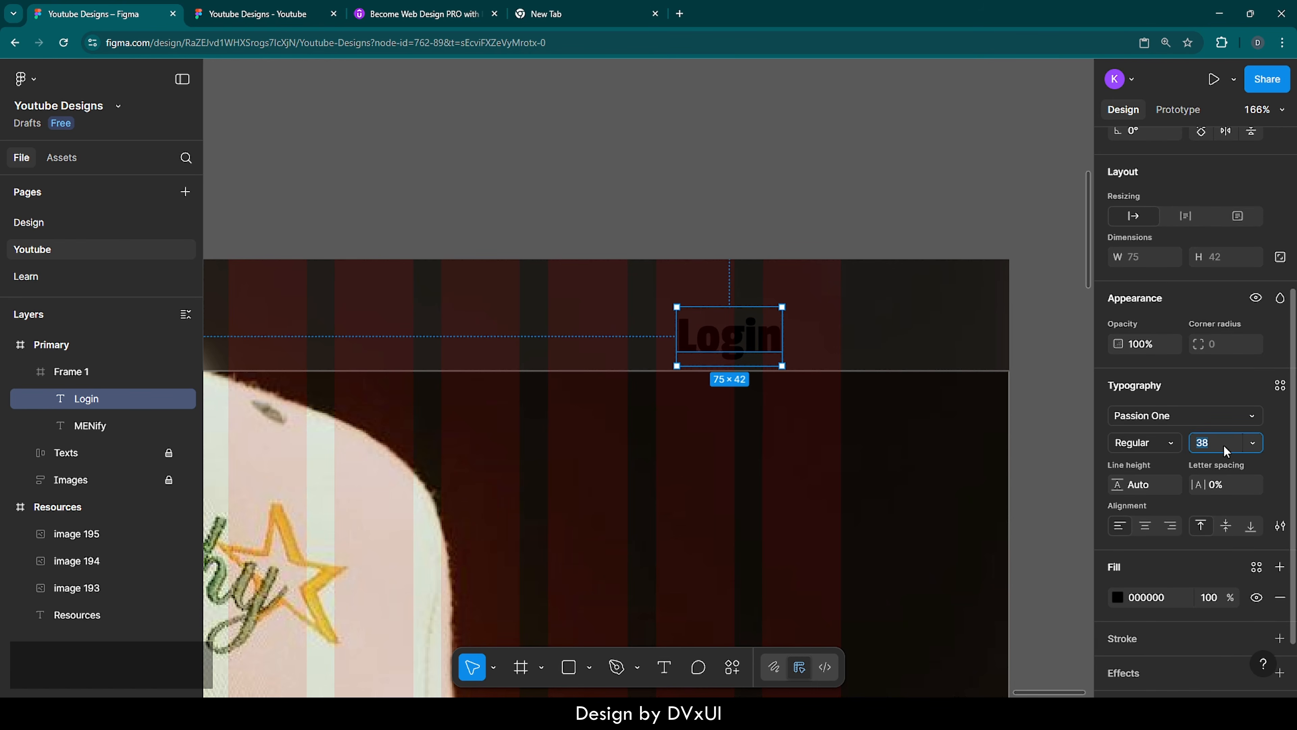
{"action": "type", "text": "20"}
{"action": "key", "text": "Return"}
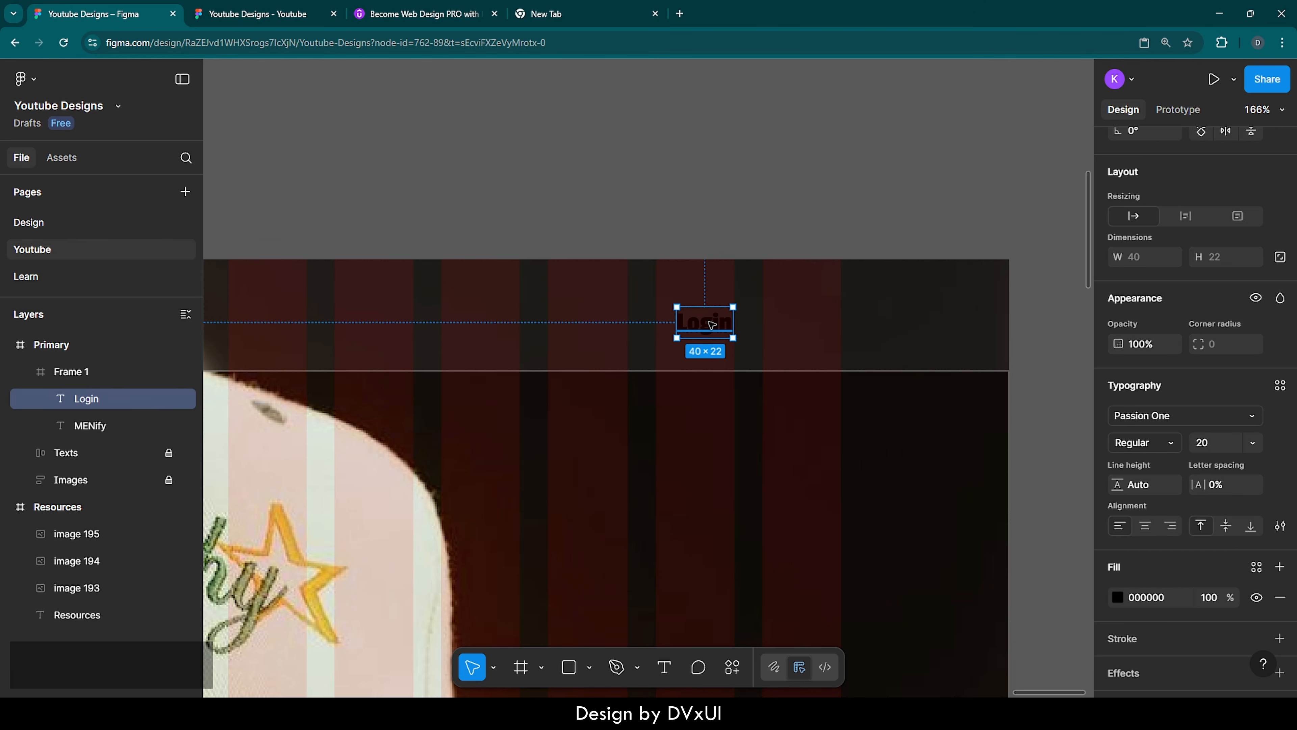
Wrap the Login text in an auto layout frame with horizontal padding 28 and vertical padding 10
{"action": "key", "text": "shift"}
{"action": "key", "text": "shift+a"}
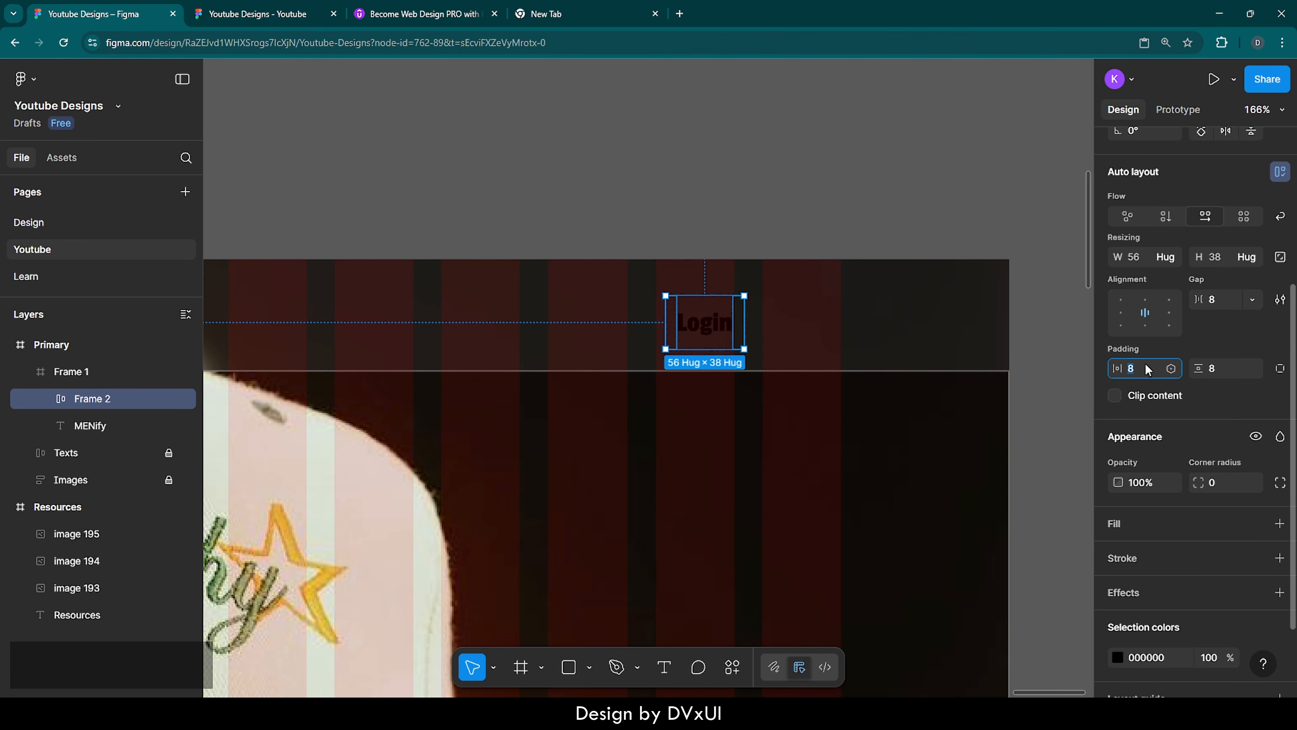
{"action": "type", "text": "28"}
{"action": "key", "text": "Return"}
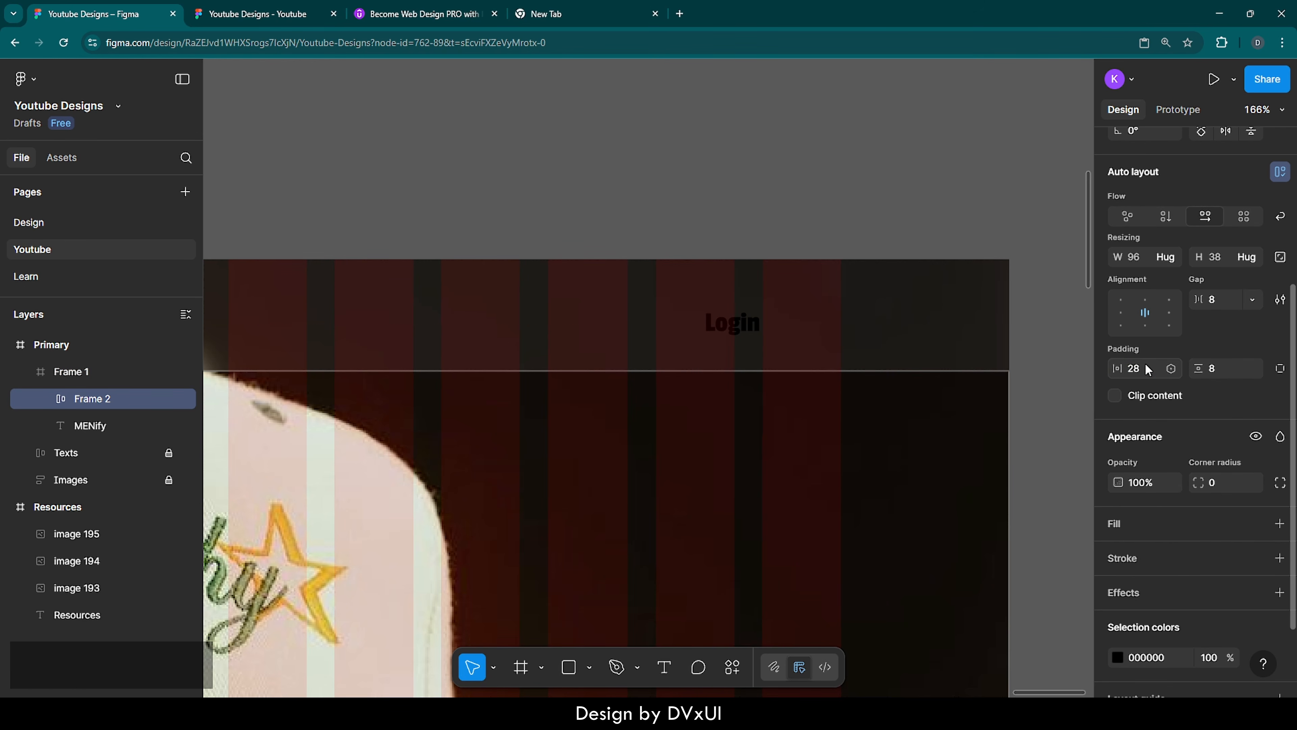
{"action": "left_click", "coordinate": [1234, 371]}
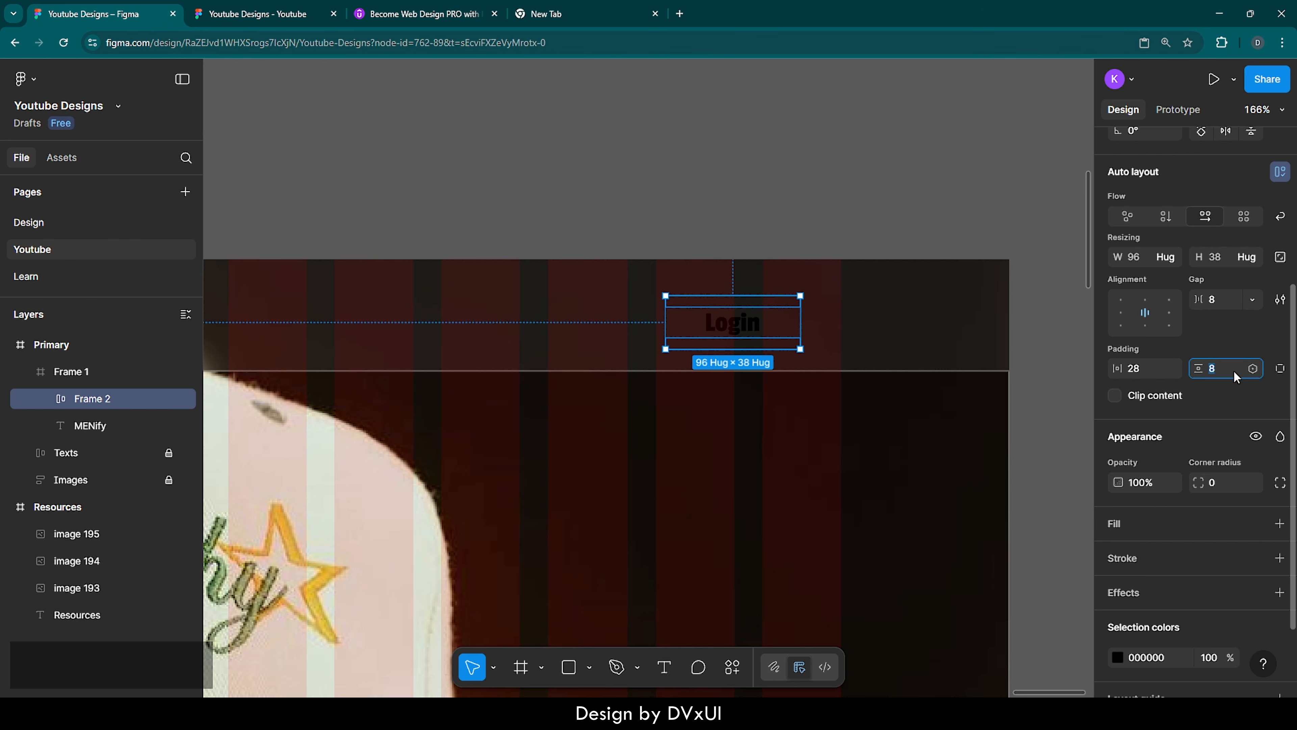
{"action": "type", "text": "10"}
{"action": "key", "text": "Return"}
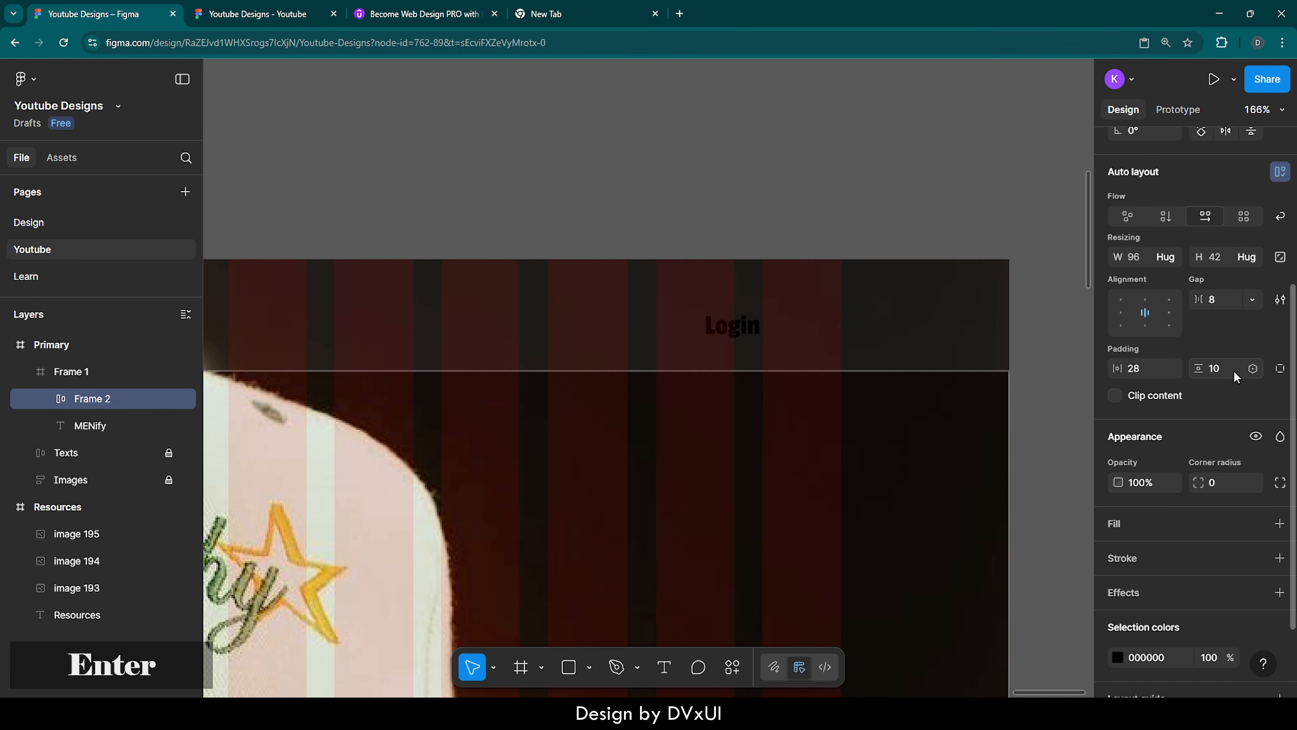
Give the Login button frame a white FFFFFF fill and a corner radius of 12
{"action": "left_click", "coordinate": [1131, 528]}
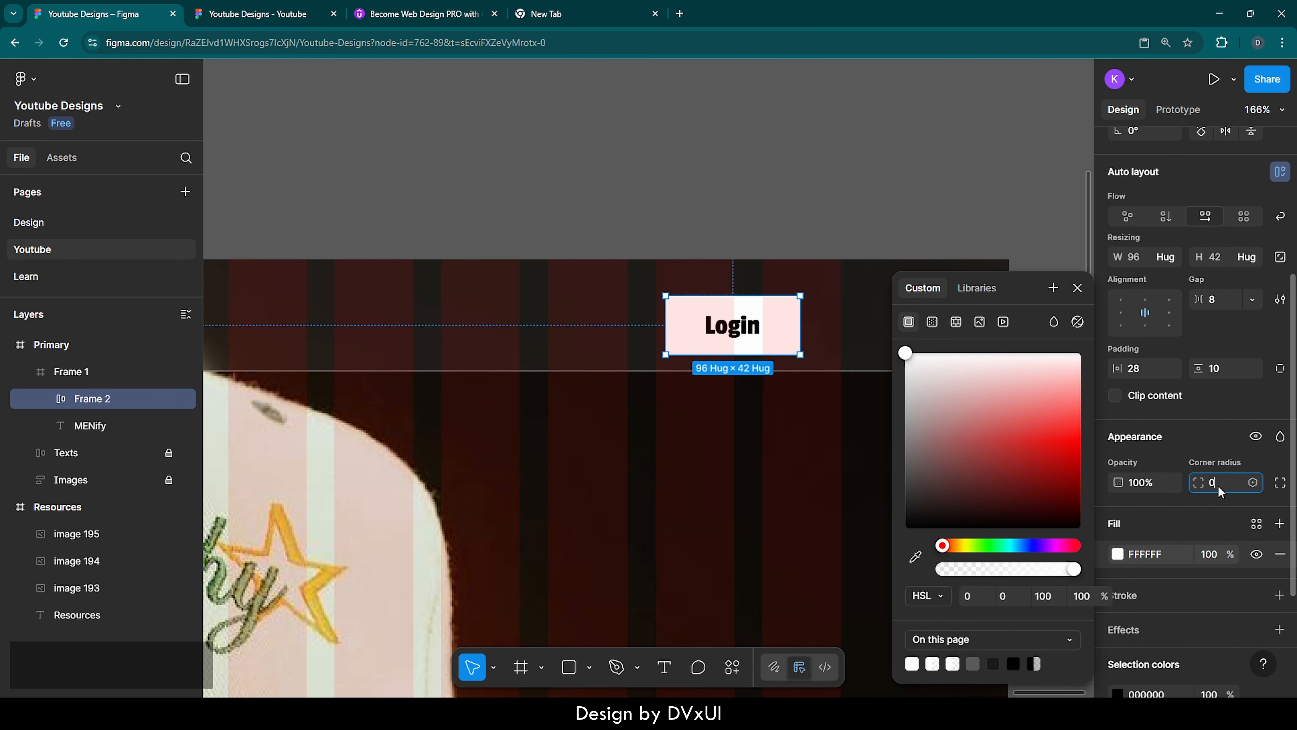
{"action": "type", "text": "12"}
{"action": "key", "text": "Return"}
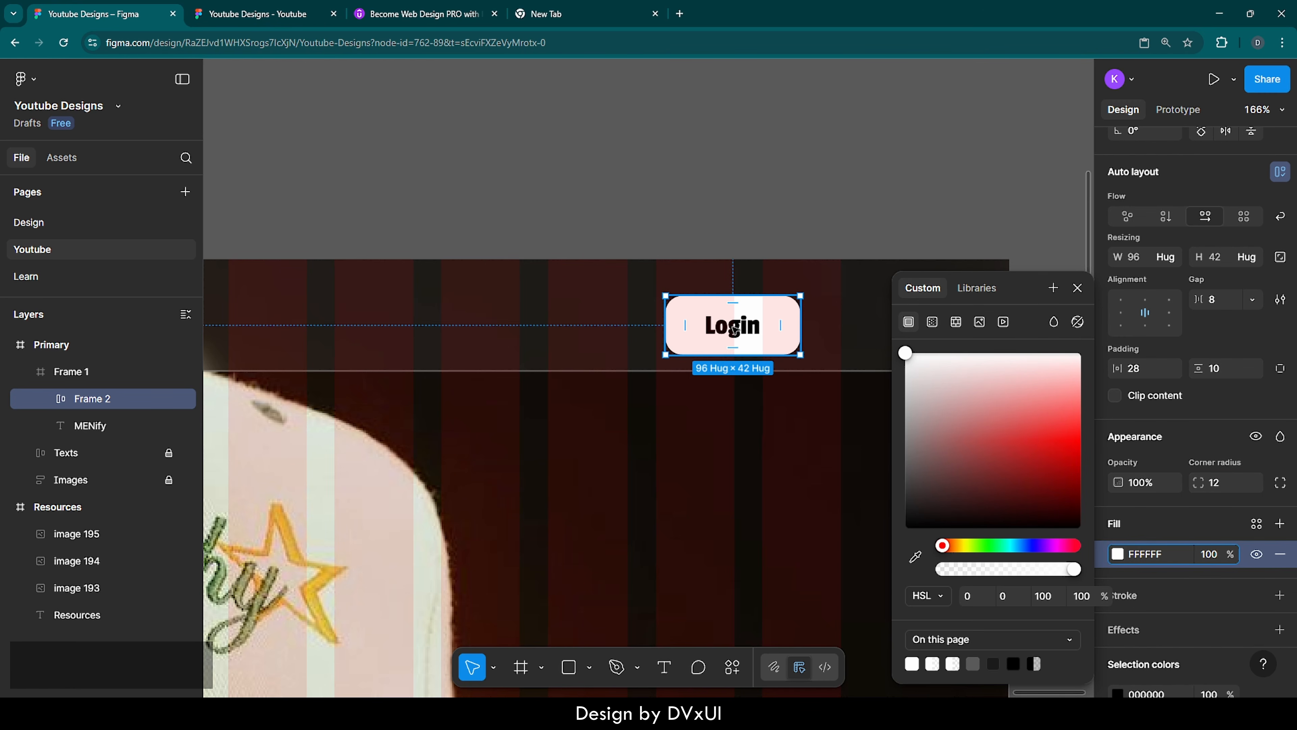
{"action": "left_click", "coordinate": [1077, 288]}
Center the Login button vertically in the top bar and move it to X 1224, near the last guide column's edge
{"action": "scroll", "coordinate": [1225, 255], "scroll_direction": "up", "scroll_amount": 5}
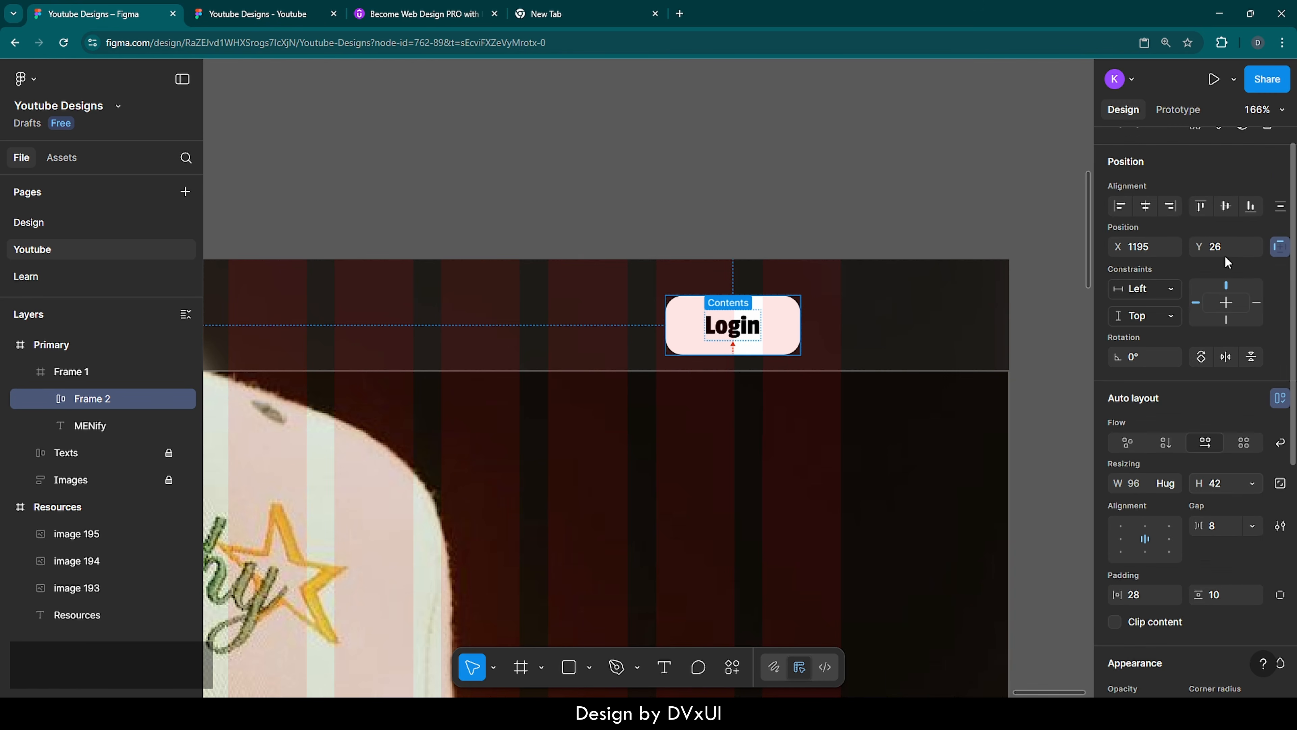
{"action": "left_click", "coordinate": [1226, 229]}
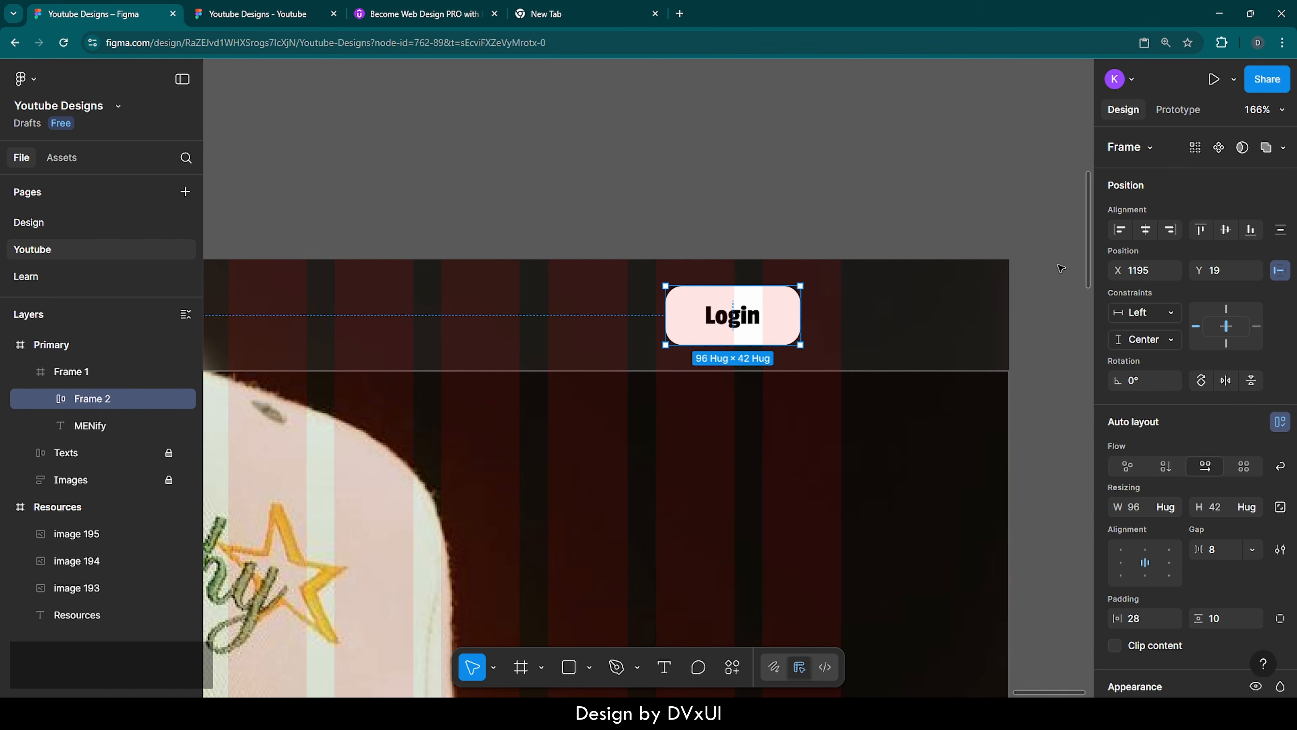
{"action": "key", "text": "shift+Right"}
{"action": "key", "text": "shift+Right"}
{"action": "key", "text": "shift+Right"}
{"action": "key", "text": "shift+Right"}
{"action": "key", "text": "shift+Right"}
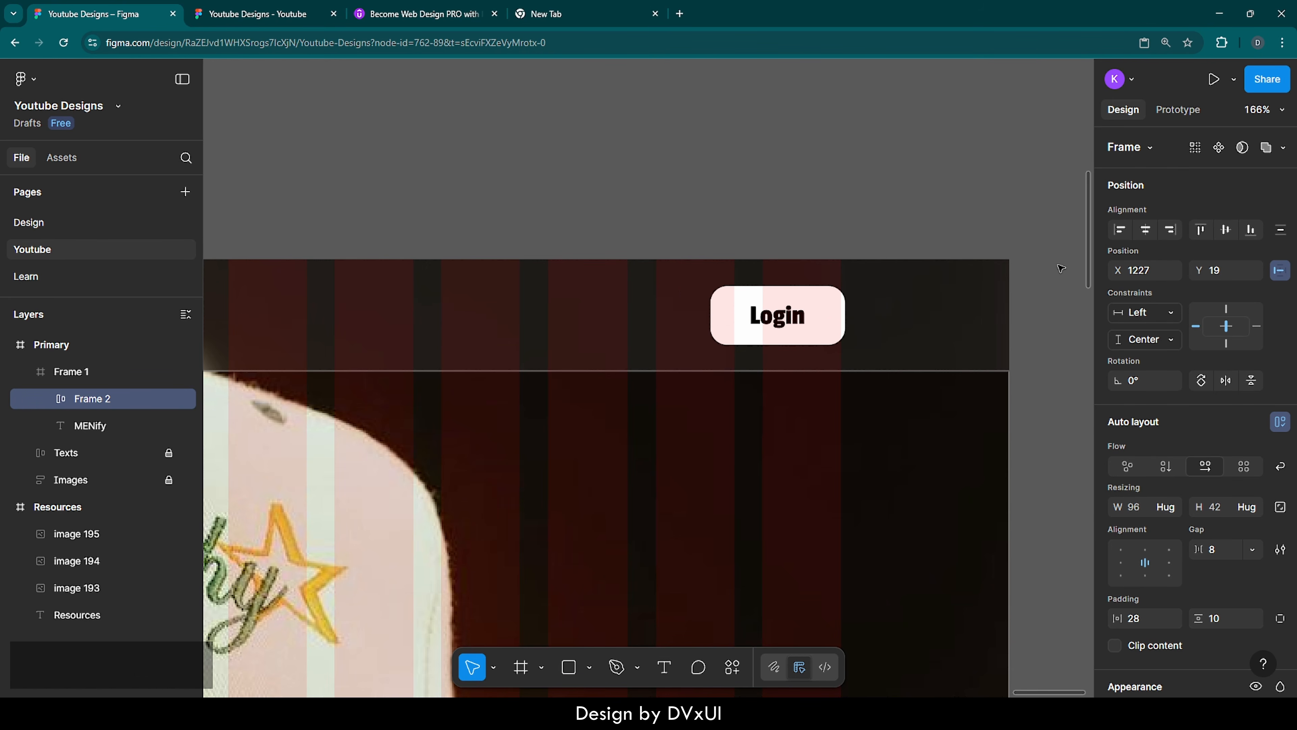
{"action": "key", "text": "Left"}
{"action": "key", "text": "Left"}
{"action": "key", "text": "Left"}
{"action": "key", "text": "Left"}
{"action": "key", "text": "Left"}
Add the navigation text "Home" in the top bar before the Login button at about X 953, Y 32
{"action": "scroll", "coordinate": [907, 311], "scroll_direction": "left", "scroll_amount": 5}
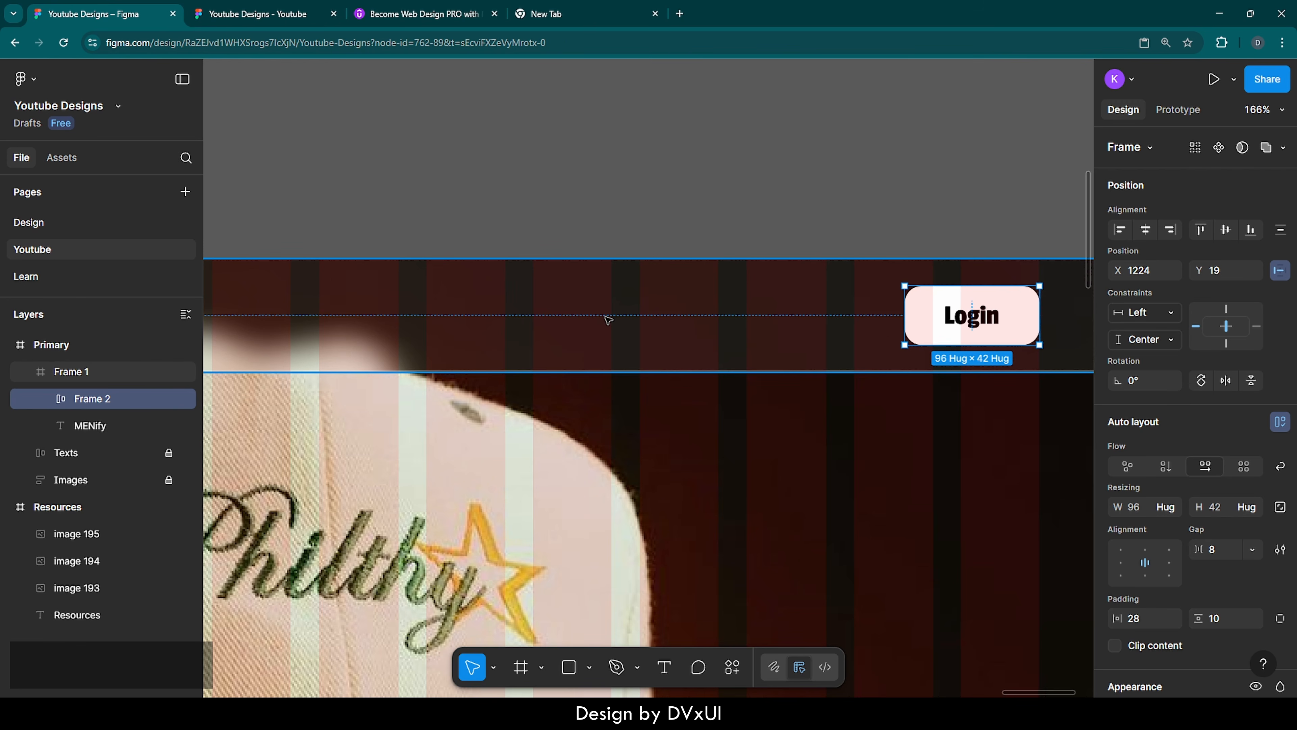
{"action": "key", "text": "t"}
{"action": "left_click", "coordinate": [523, 304]}
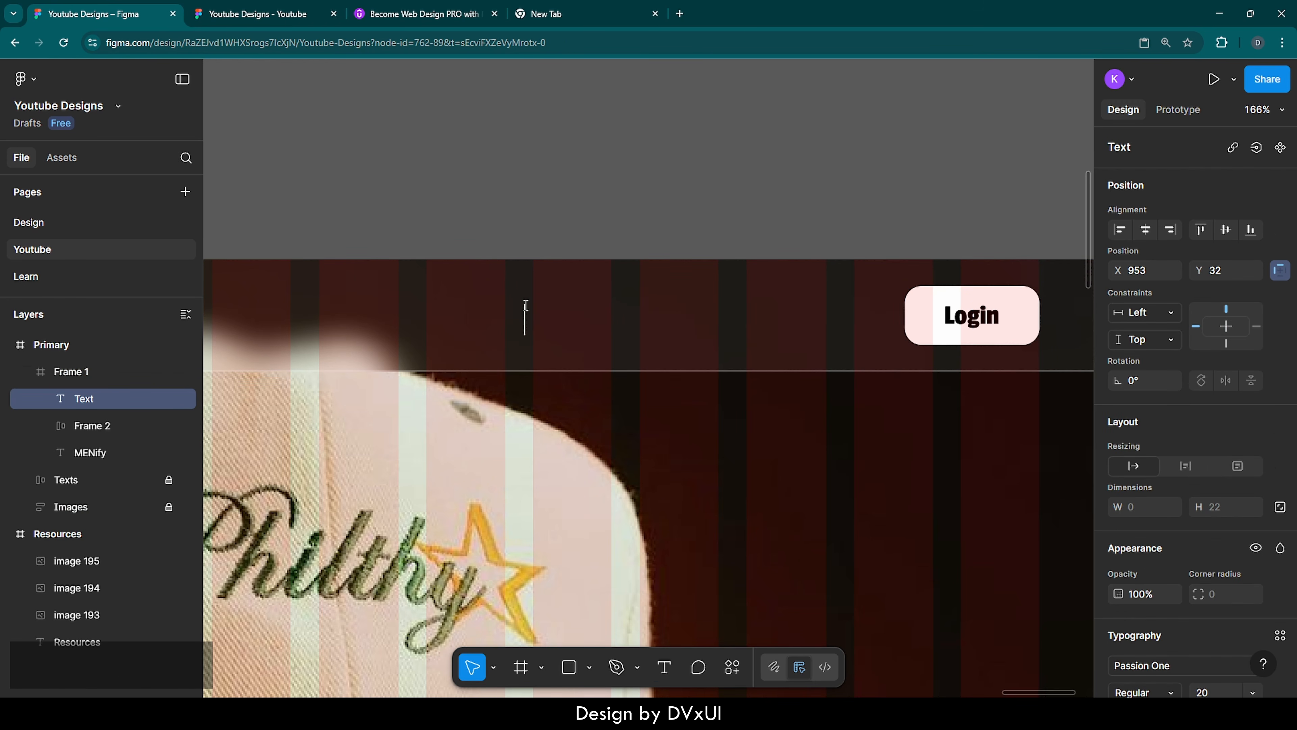
{"action": "type", "text": "Home"}
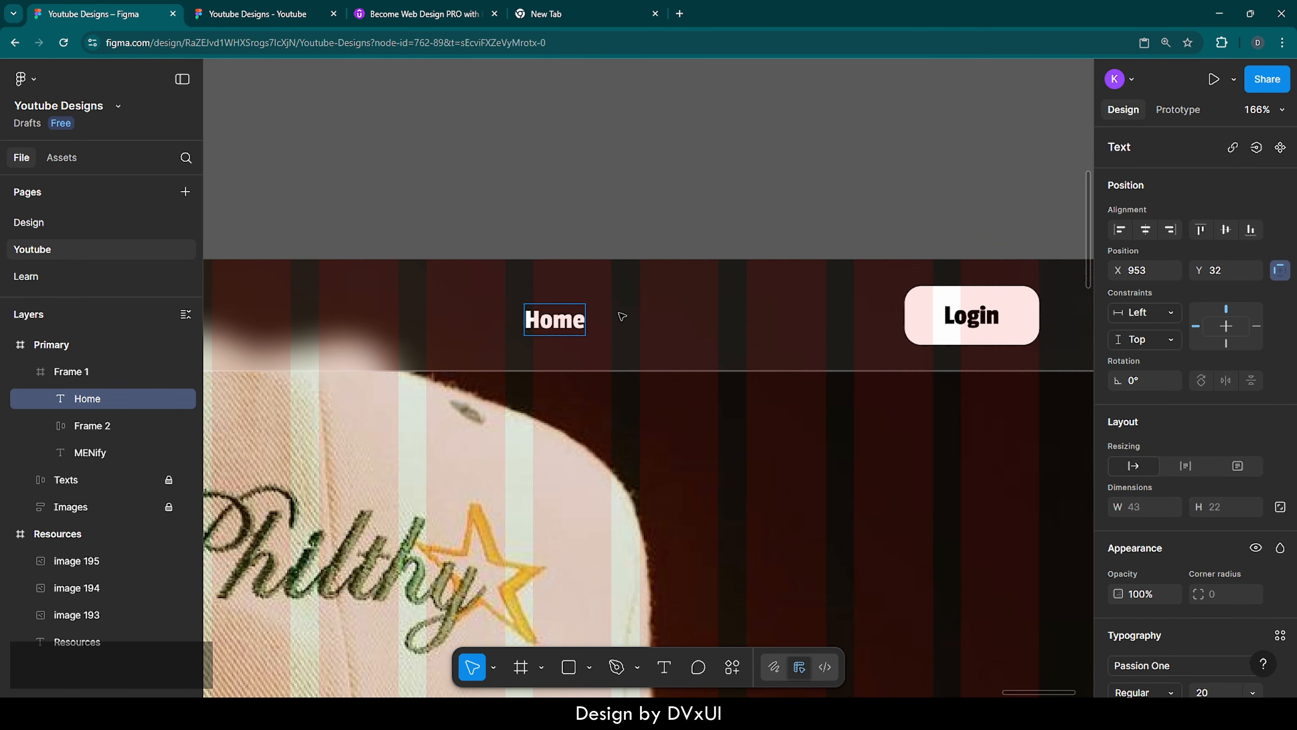
Duplicate the Home link to X 1023 on the same line and change its text to "Stories"
{"action": "key", "text": "ctrl+d"}
{"action": "left_click_drag", "start_coordinate": [557, 321], "coordinate": [655, 320]}
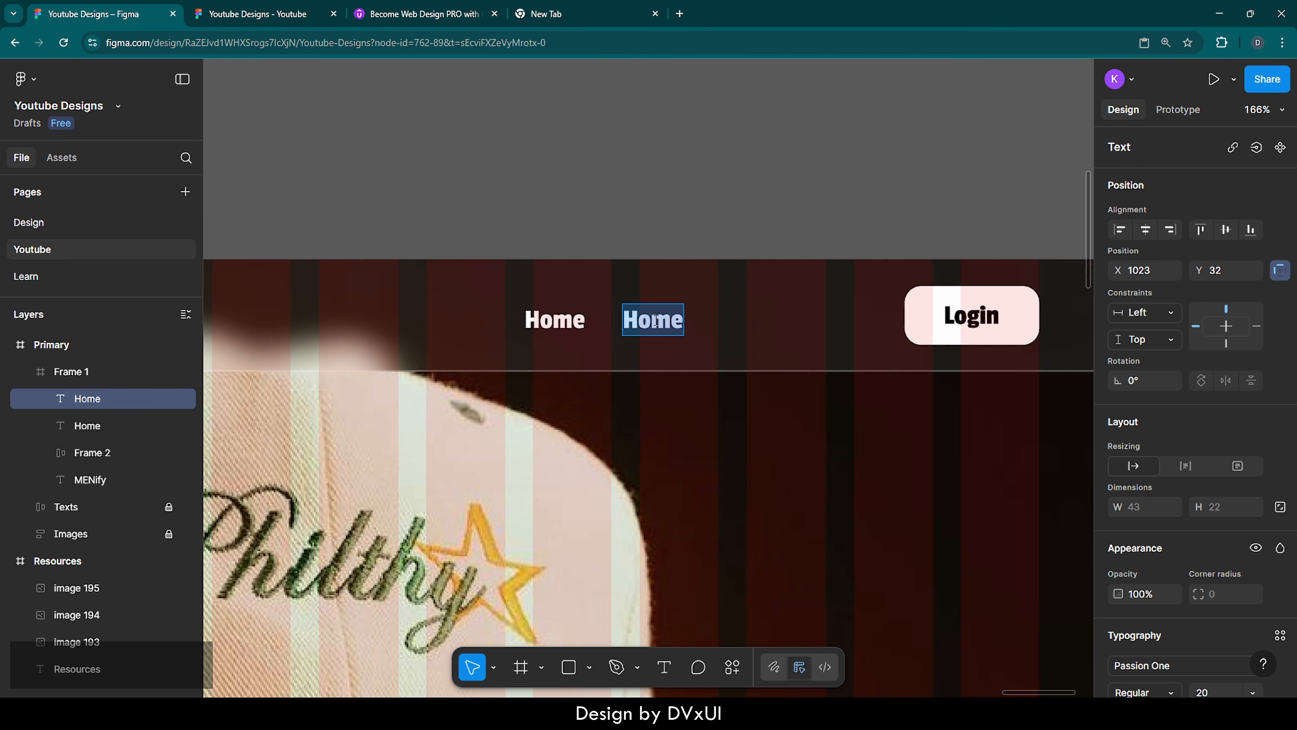
{"action": "key", "text": "BackSpace"}
{"action": "type", "text": "St"}
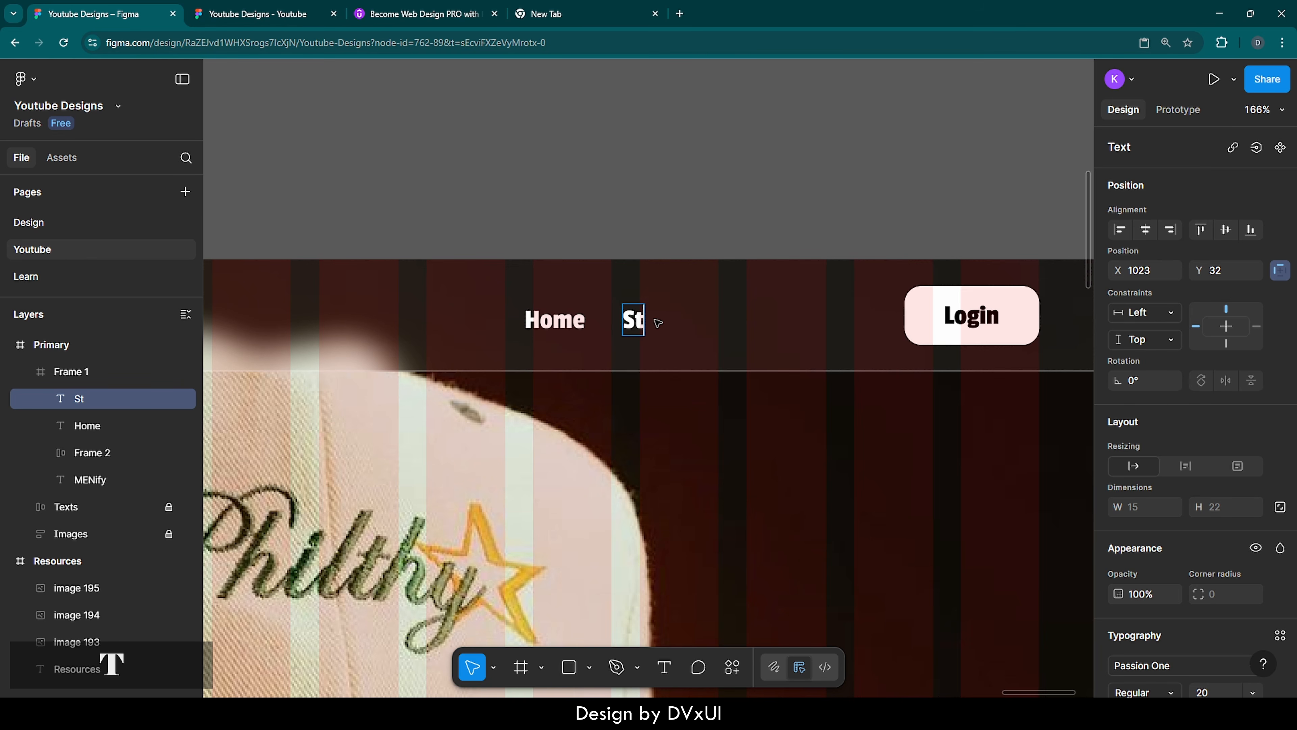
{"action": "type", "text": "ories"}
{"action": "key", "text": "Escape"}
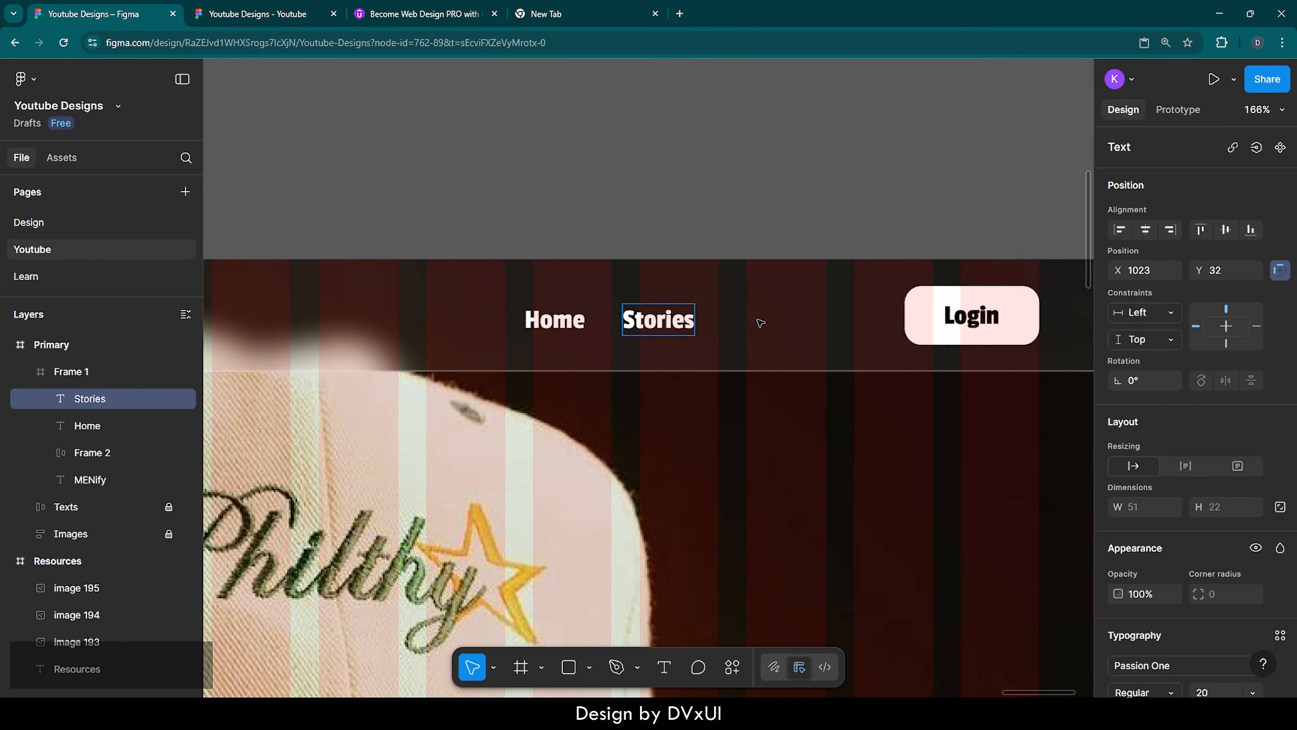
Duplicate the Stories link to X 1095 on the same line and change its text to "Blog"
{"action": "key", "text": "ctrl+d"}
{"action": "left_click_drag", "start_coordinate": [662, 321], "coordinate": [762, 321]}
{"action": "double_click", "coordinate": [762, 321]}
{"action": "key", "text": "BackSpace"}
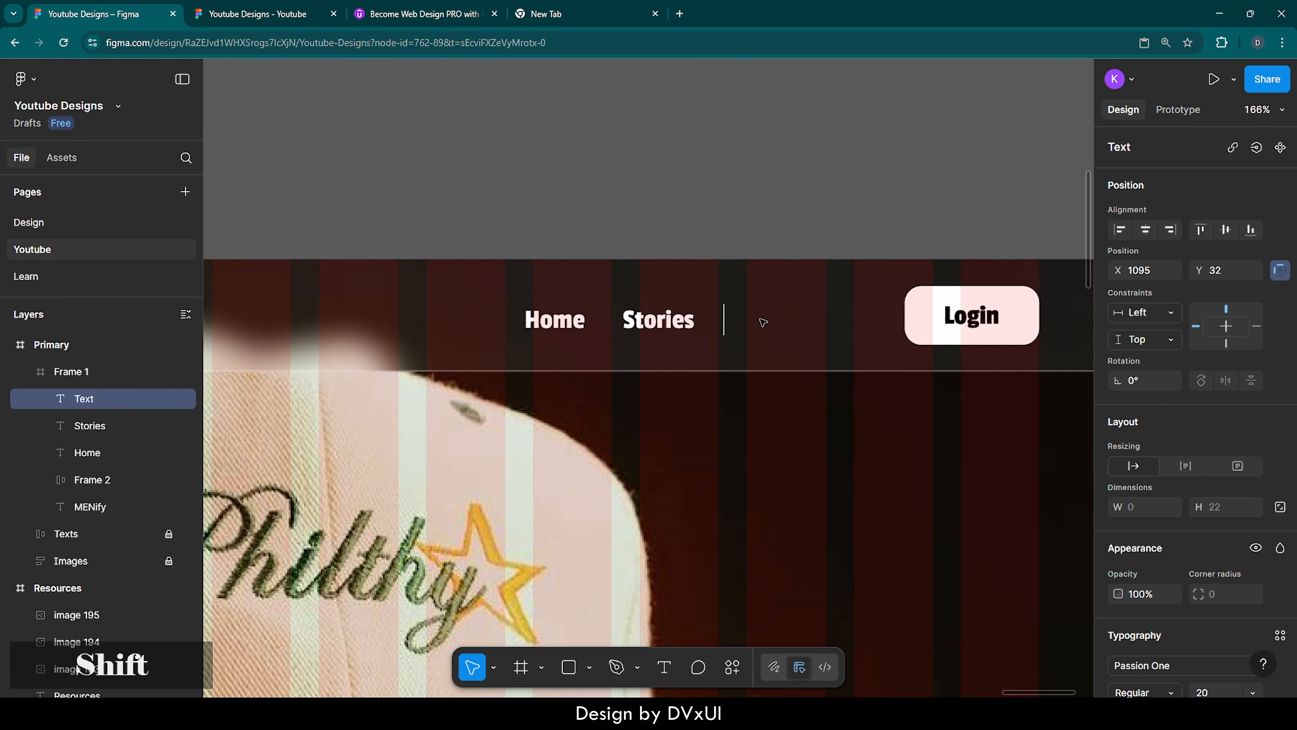
{"action": "type", "text": "Blog"}
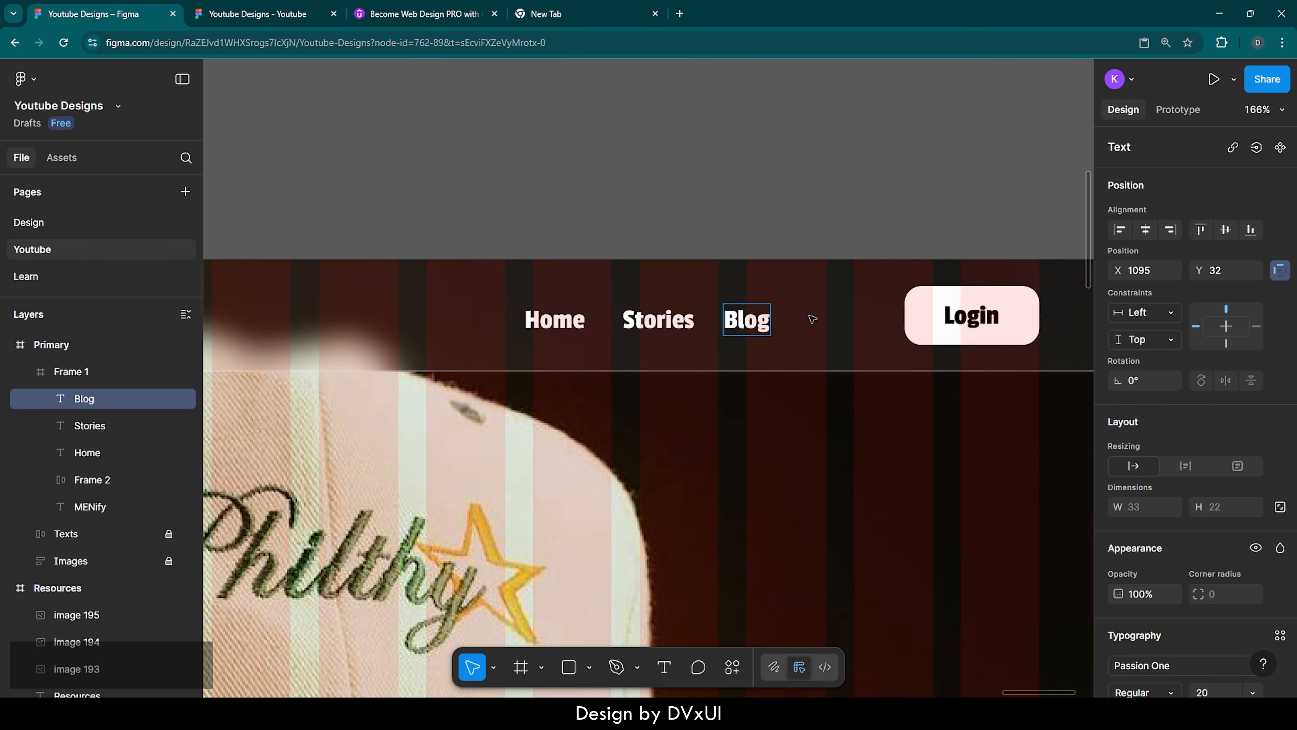
Wrap the Home, Stories and Blog links in a horizontal auto layout with a gap of 70 and center it vertically in the bar
{"action": "key", "text": "Escape"}
{"action": "left_click", "coordinate": [658, 320], "text": "shift"}
{"action": "left_click", "coordinate": [559, 324], "text": "shift"}
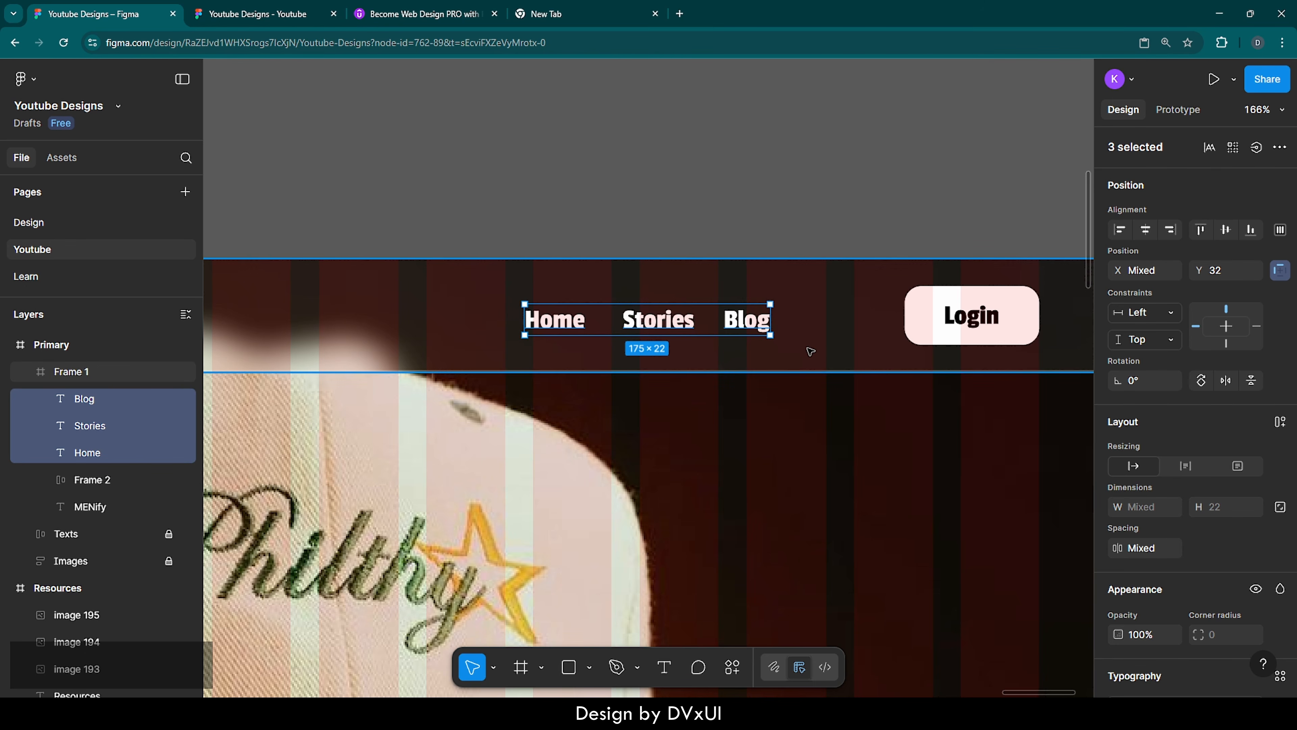
{"action": "key", "text": "shift"}
{"action": "key", "text": "shift+a"}
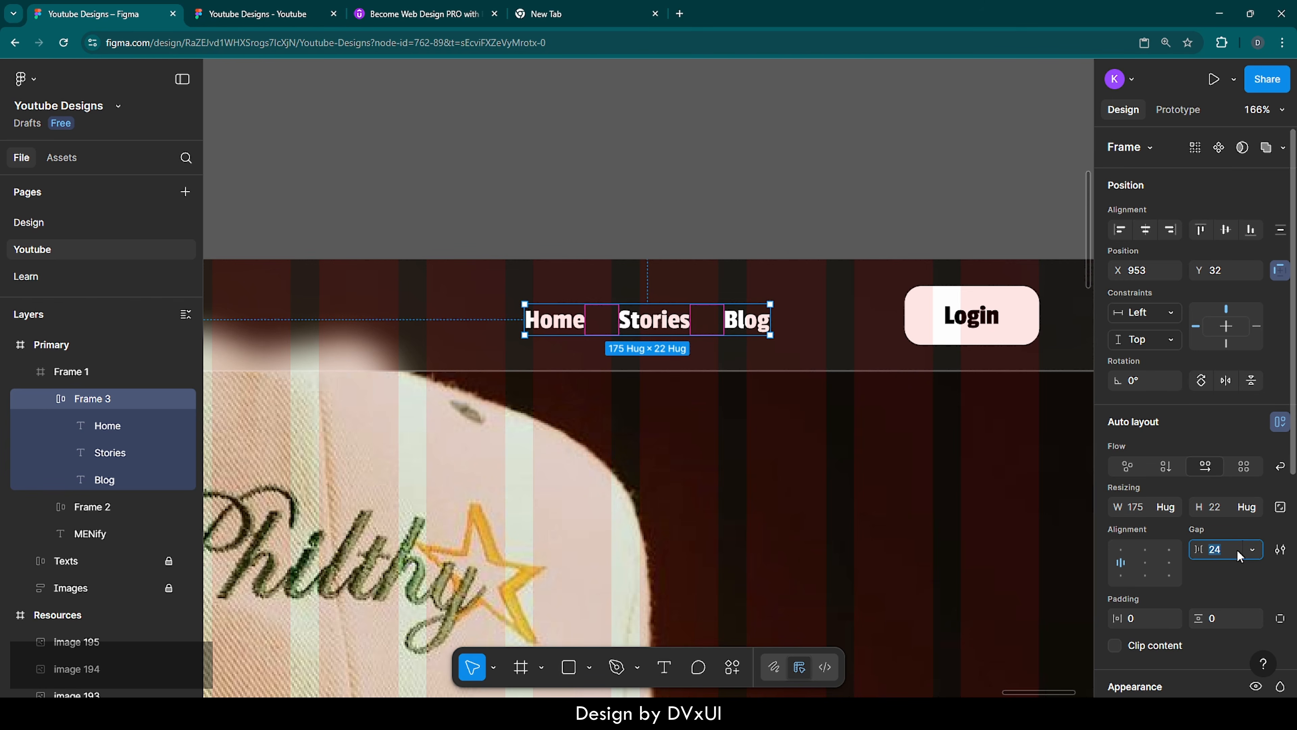
{"action": "type", "text": "70"}
{"action": "key", "text": "Return"}
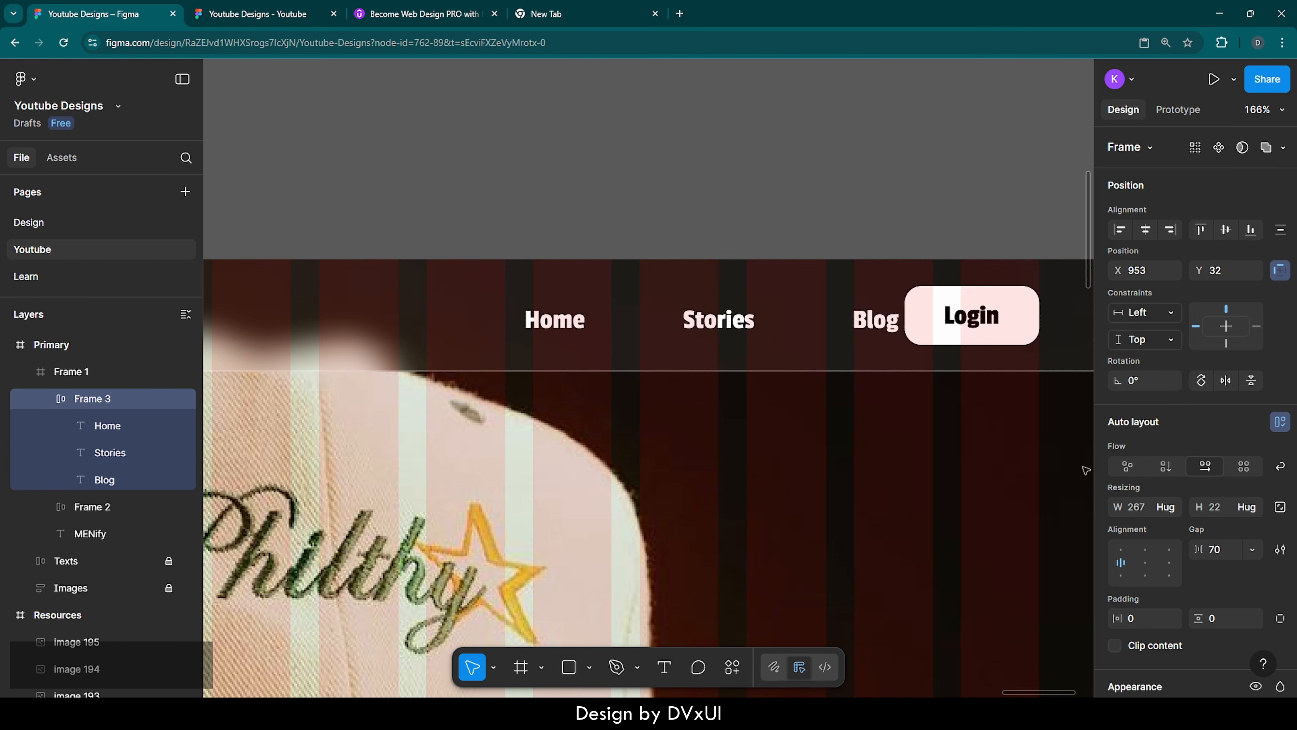
{"action": "left_click", "coordinate": [1226, 234]}
Set the white fill opacity of the Stories and Blog links to 60%, leaving Home as the active link
{"action": "left_click", "coordinate": [715, 317]}
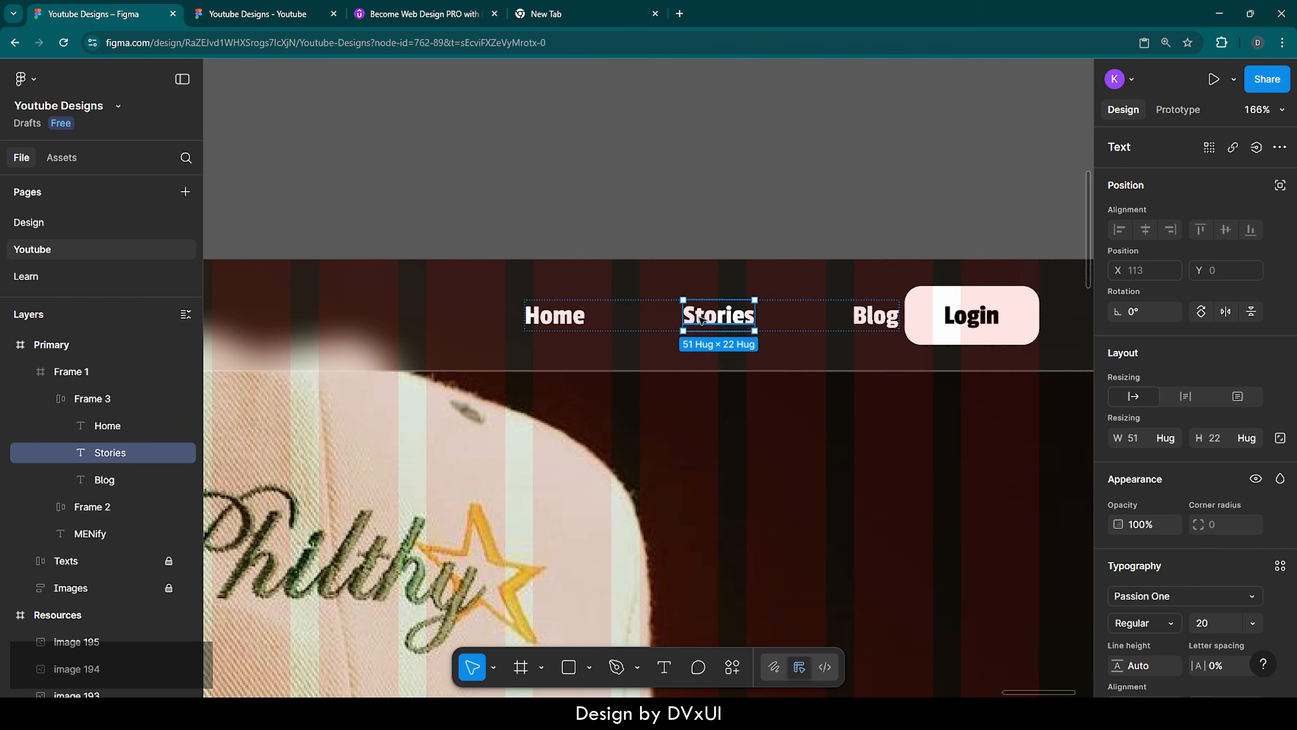
{"action": "left_click", "coordinate": [875, 315], "text": "shift"}
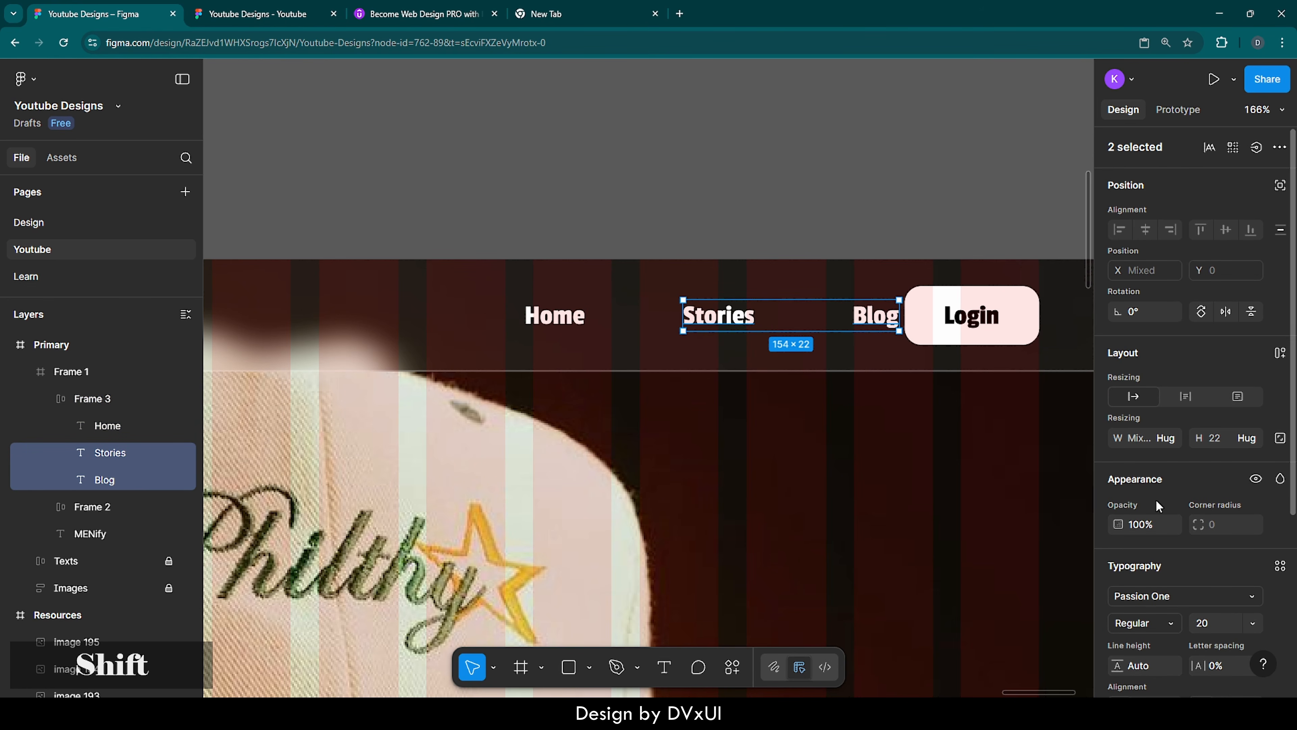
{"action": "scroll", "coordinate": [1159, 506], "scroll_direction": "down", "scroll_amount": 5}
{"action": "left_click", "coordinate": [1211, 544]}
{"action": "type", "text": "60"}
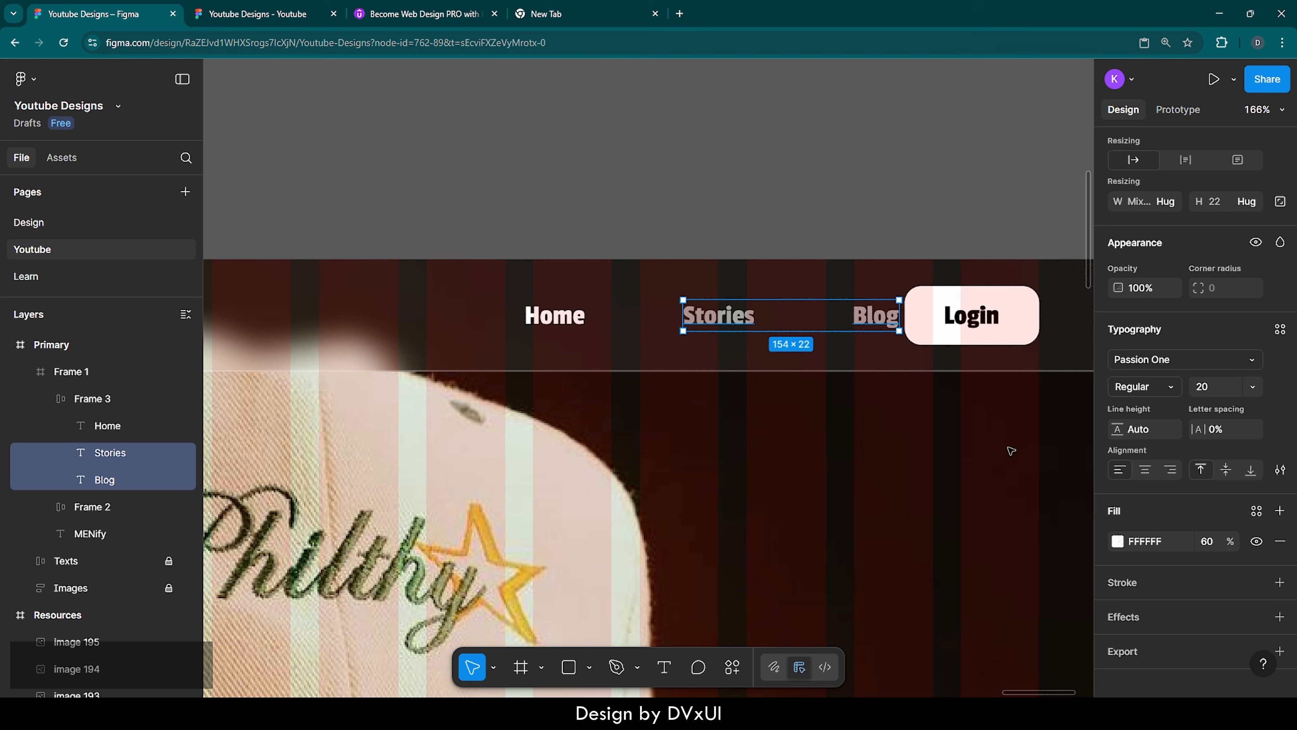
{"action": "left_click", "coordinate": [996, 435]}
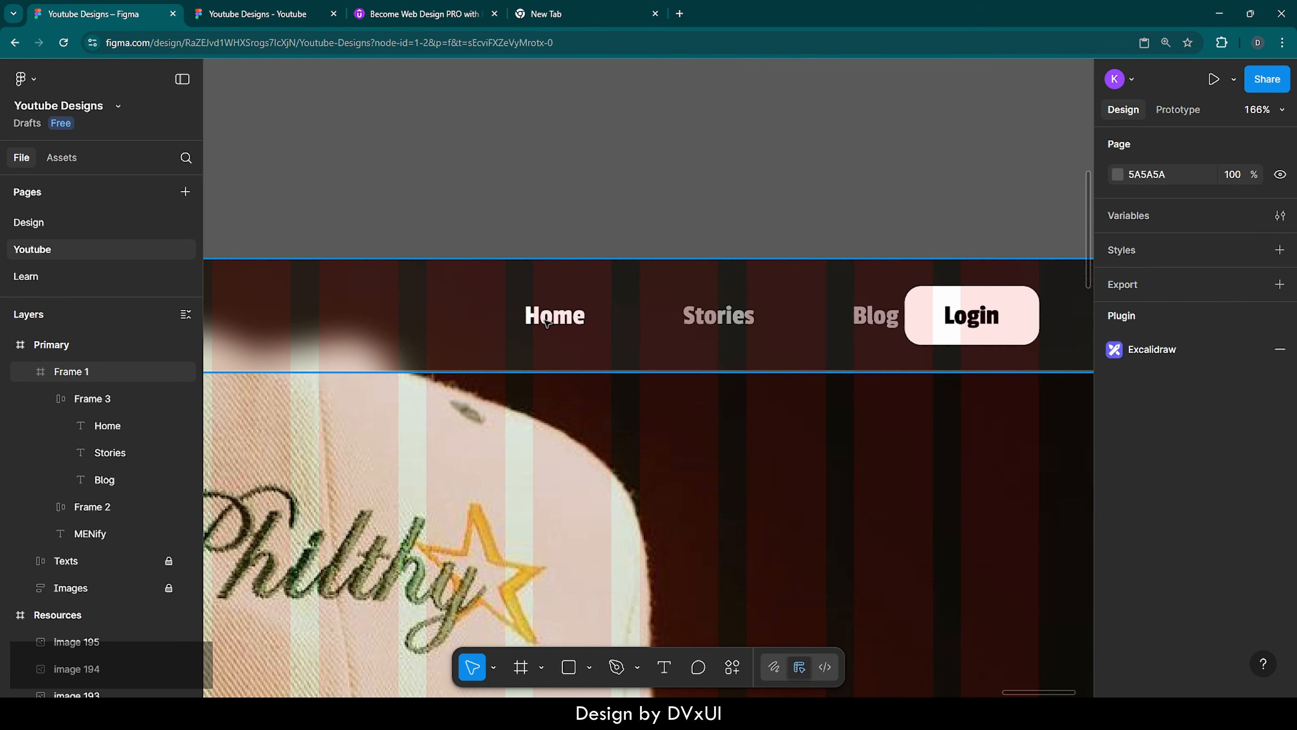
Move the navigation links group away from the Login button to X 882 and check its spacing to the button
{"action": "left_click", "coordinate": [580, 319]}
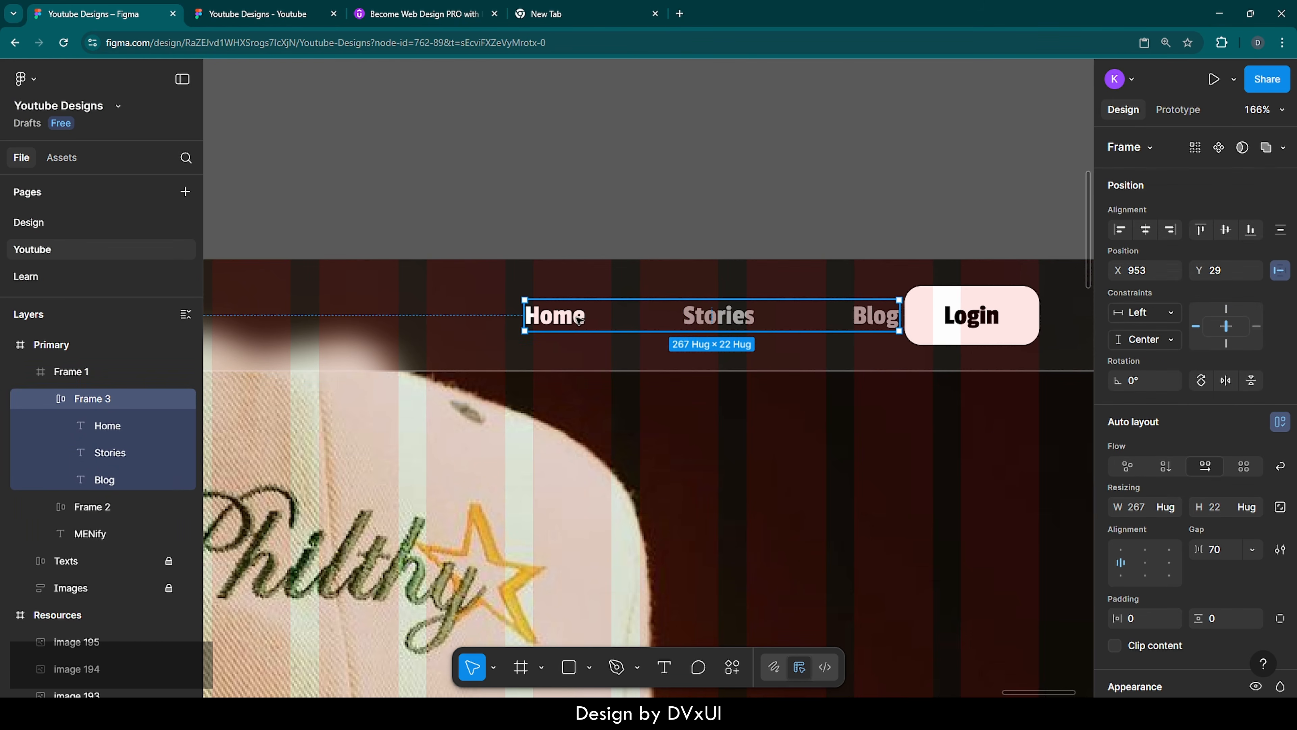
{"action": "key", "text": "shift+Left"}
{"action": "key", "text": "shift+Left"}
{"action": "key", "text": "shift+Left"}
{"action": "key", "text": "shift+Left"}
{"action": "key", "text": "shift+Left"}
{"action": "key", "text": "shift+Left"}
{"action": "key", "text": "shift+Left"}
{"action": "key", "text": "shift+Left"}
{"action": "key", "text": "shift+Left"}
{"action": "key", "text": "shift+Left"}
{"action": "key", "text": "shift+Left"}
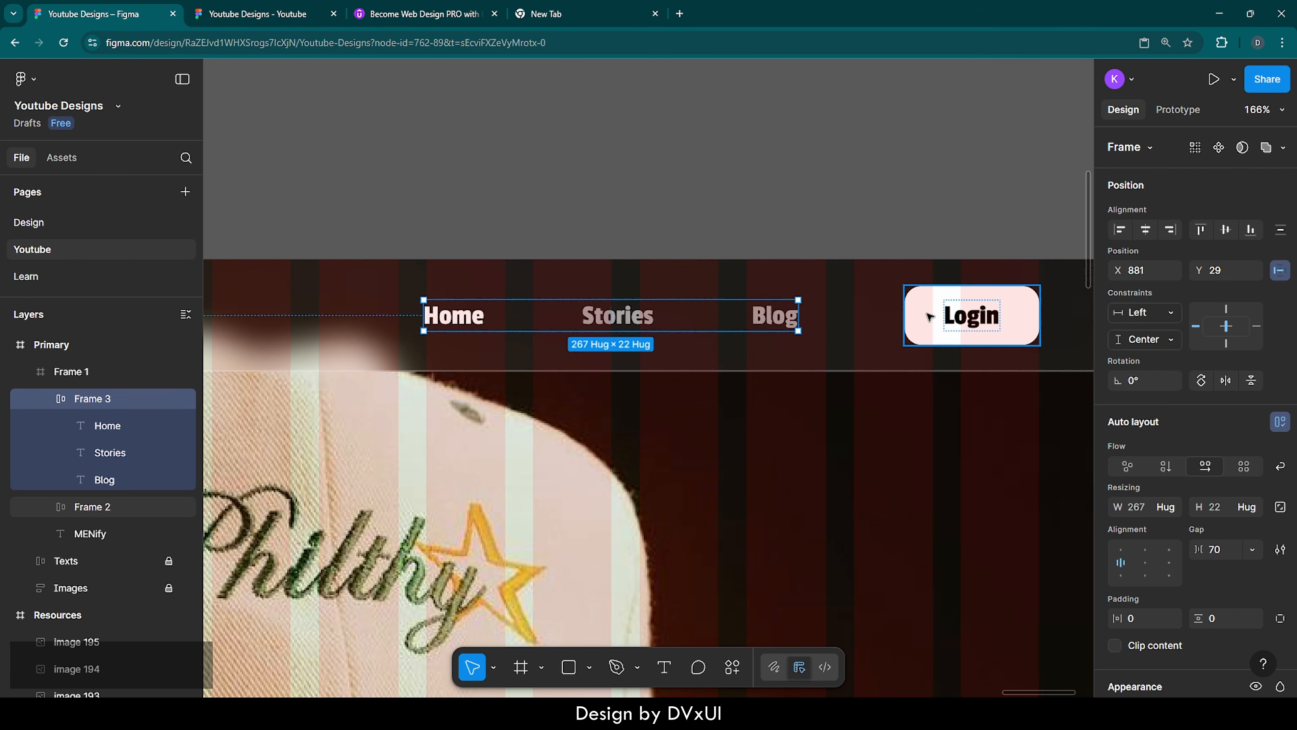
{"action": "key", "text": "alt"}
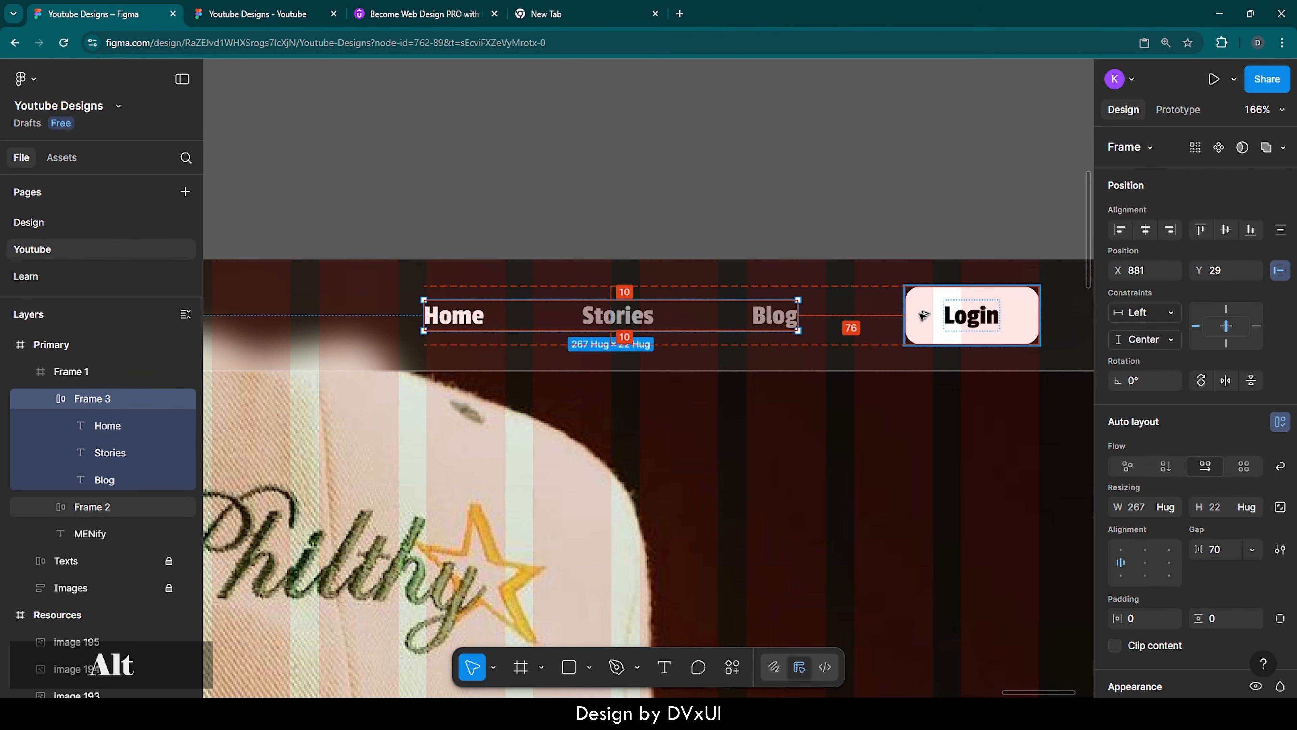
{"action": "key", "text": "Right"}
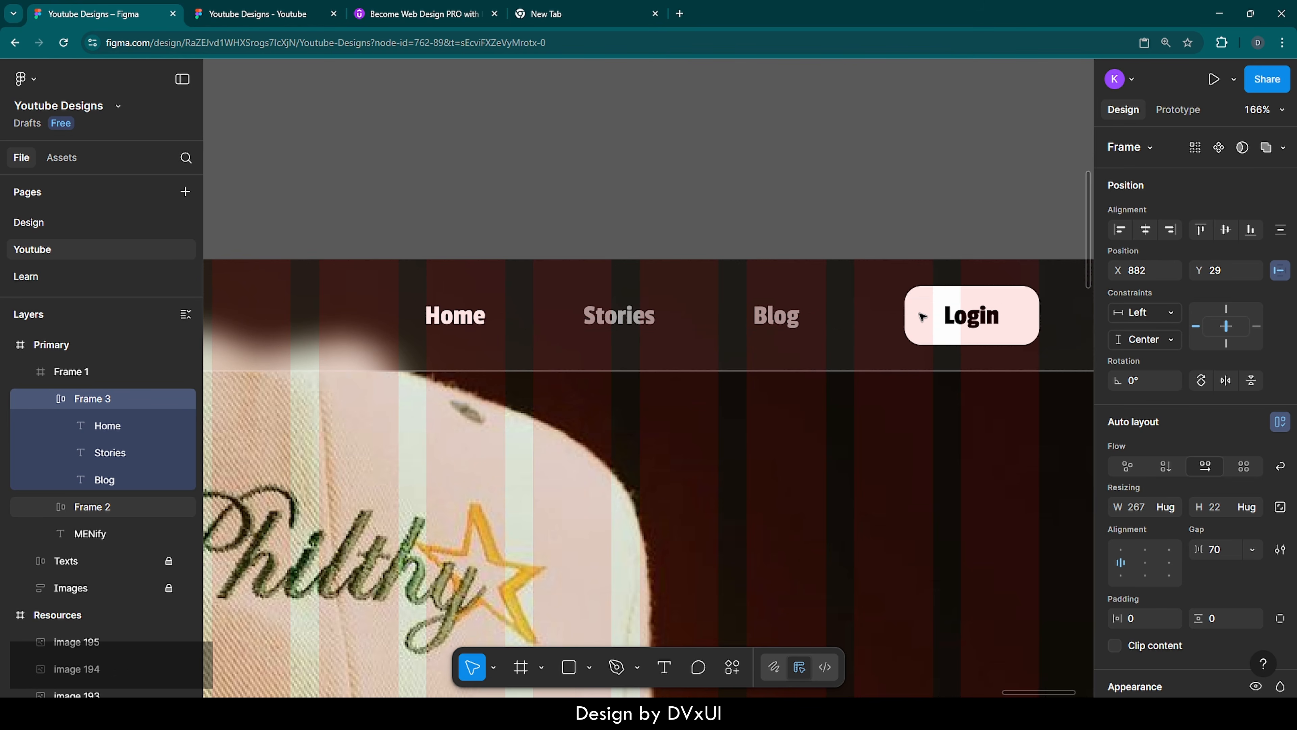
{"action": "key", "text": "alt"}
{"action": "left_click", "coordinate": [883, 217]}
{"action": "scroll", "coordinate": [883, 217], "scroll_direction": "down", "scroll_amount": 5}
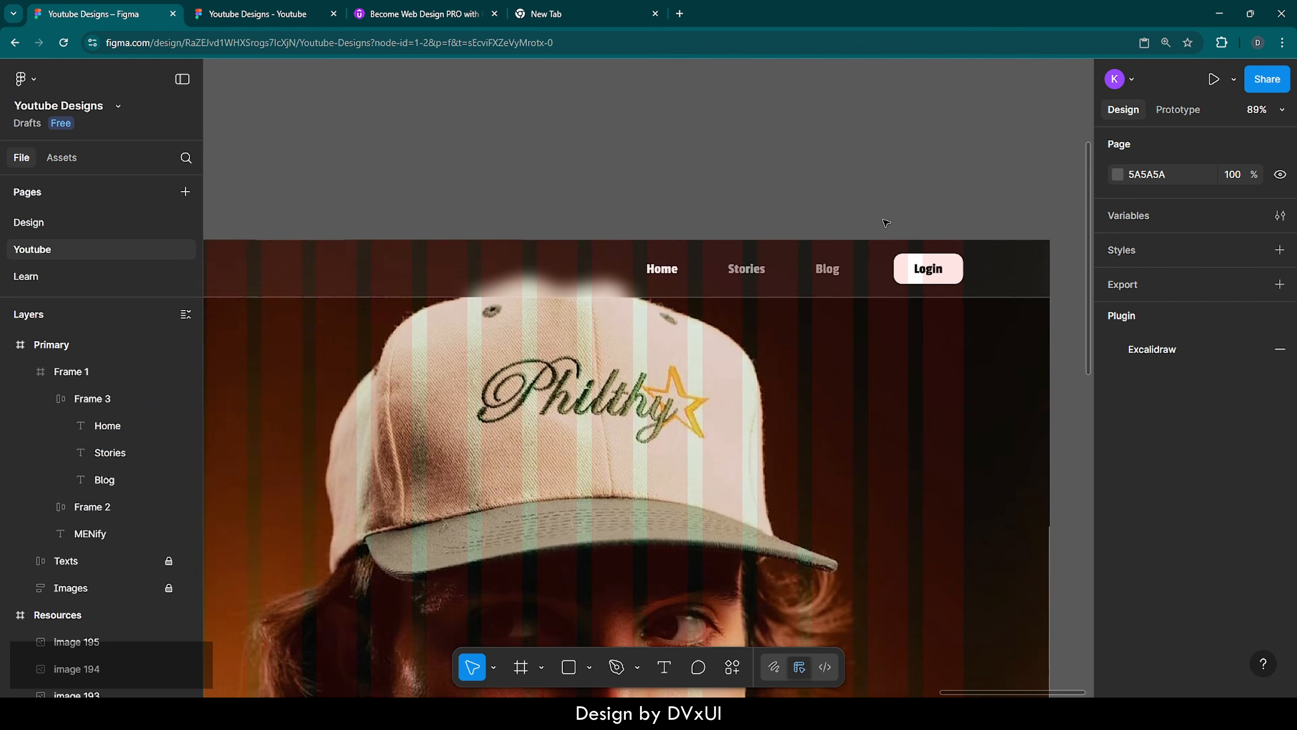
{"action": "scroll", "coordinate": [886, 222], "scroll_direction": "down", "scroll_amount": 1}
{"action": "scroll", "coordinate": [886, 222], "scroll_direction": "right", "scroll_amount": 1}
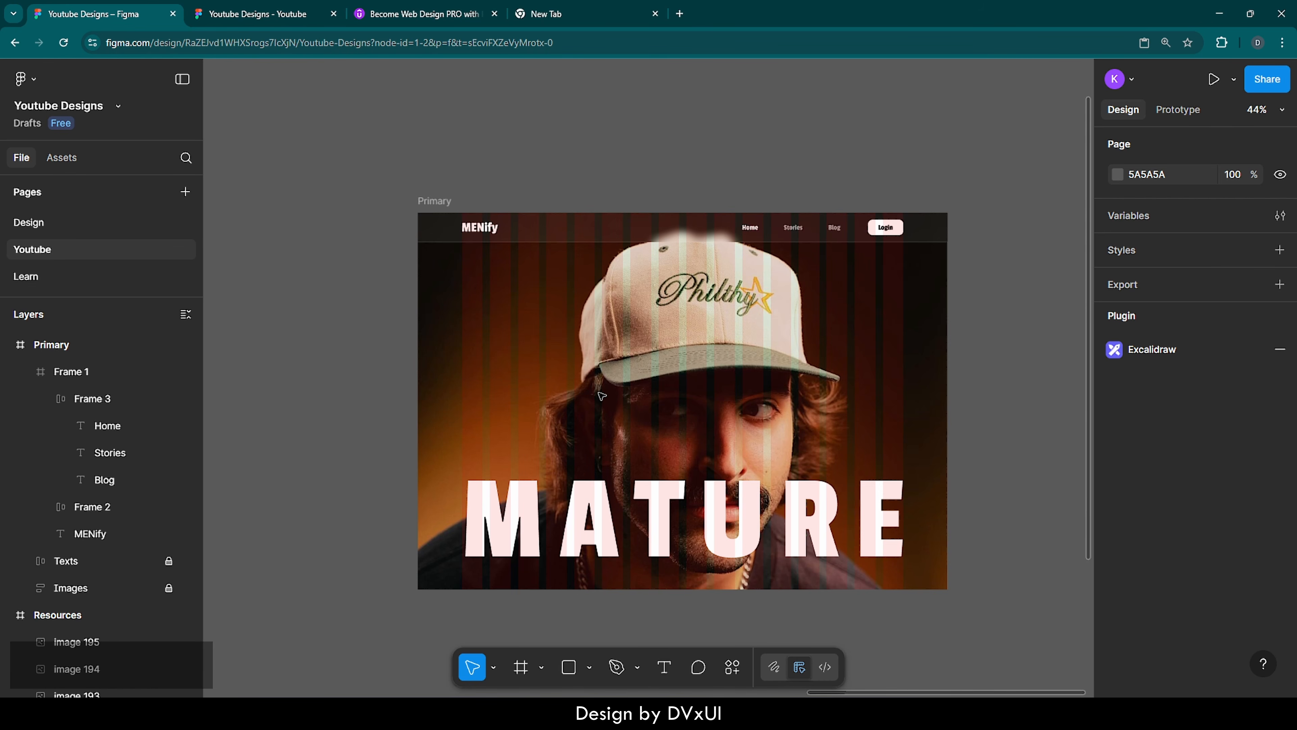
Add the text "STORIES" on the Primary frame beside the cap portrait, at about X 162, Y 372
{"action": "scroll", "coordinate": [656, 406], "scroll_direction": "up", "scroll_amount": 3}
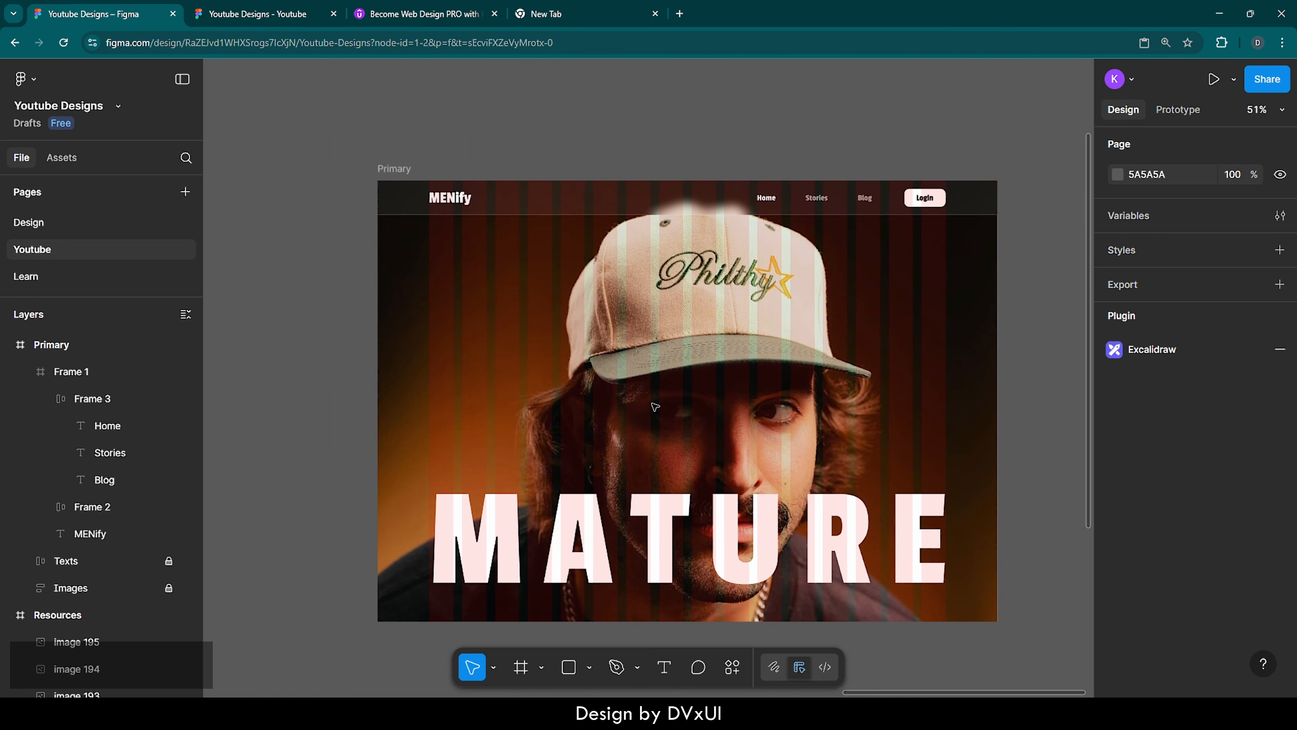
{"action": "key", "text": "t"}
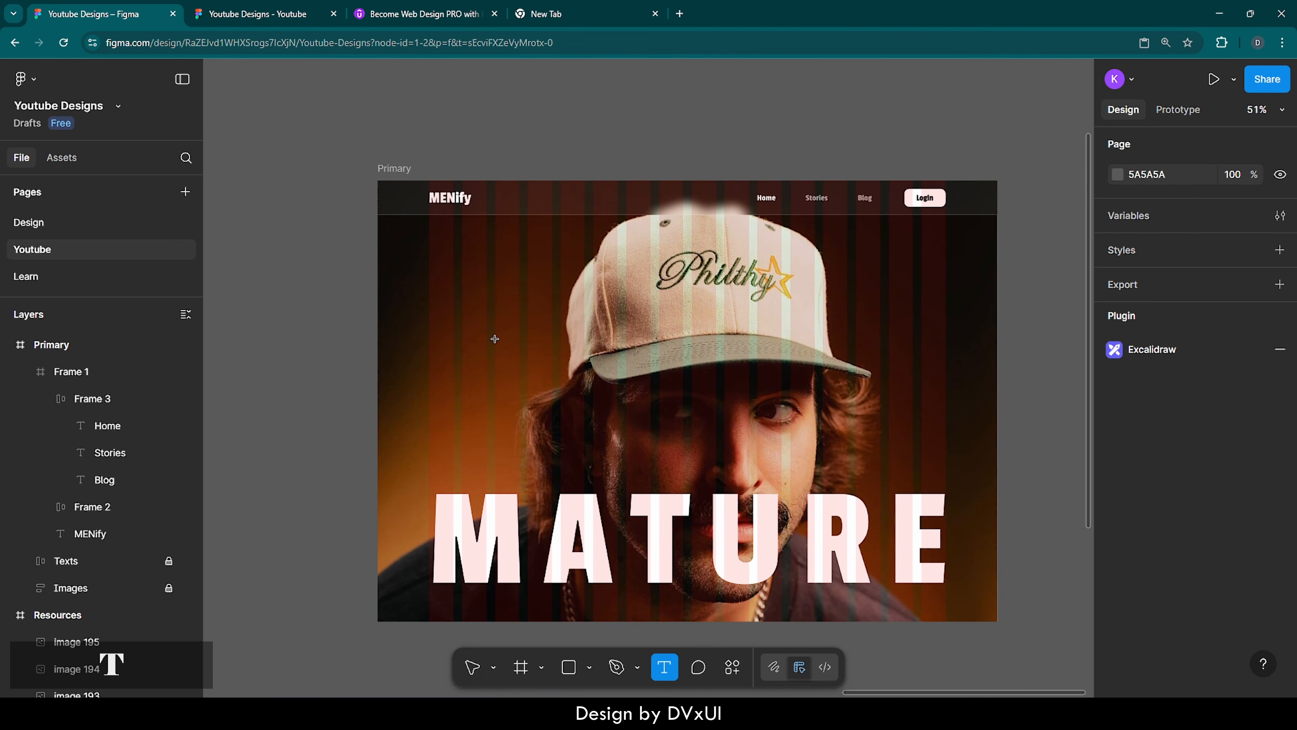
{"action": "left_click", "coordinate": [447, 341]}
{"action": "type", "text": "STO"}
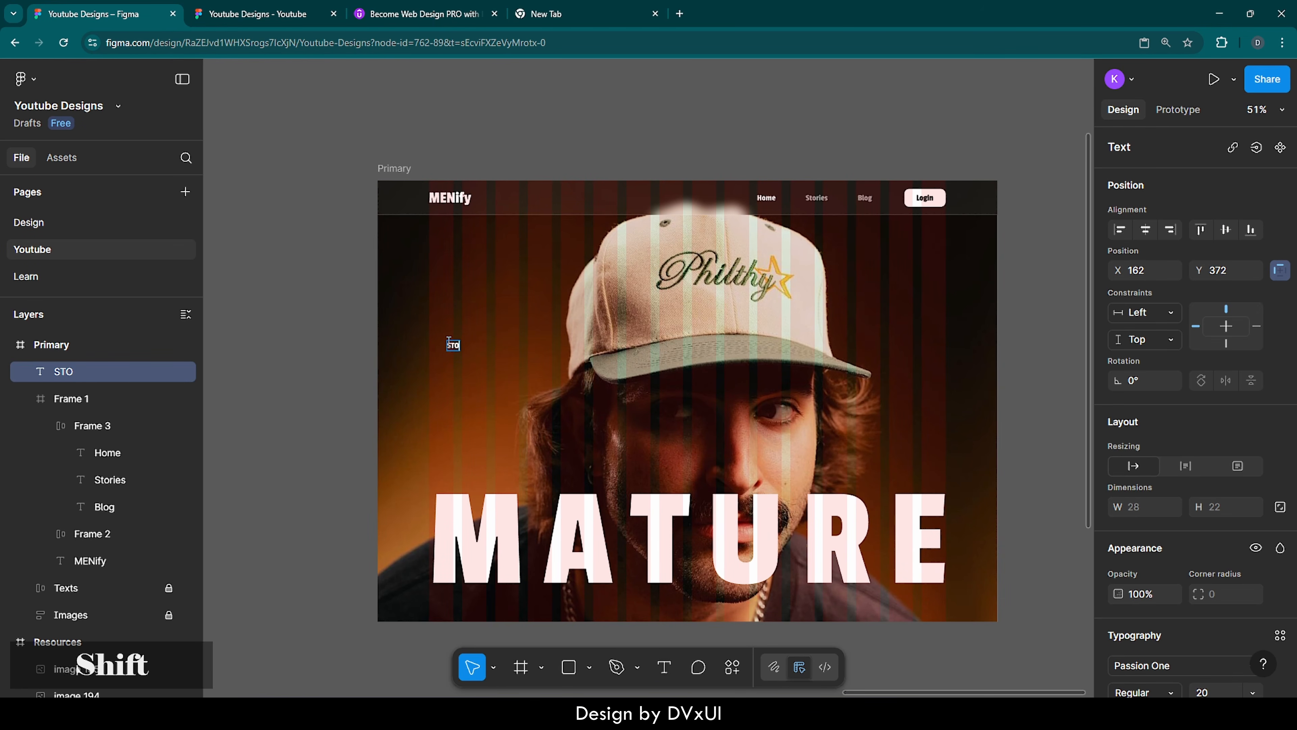
{"action": "type", "text": "I+R"}
{"action": "key", "text": "BackSpace"}
{"action": "key", "text": "BackSpace"}
{"action": "key", "text": "BackSpace"}
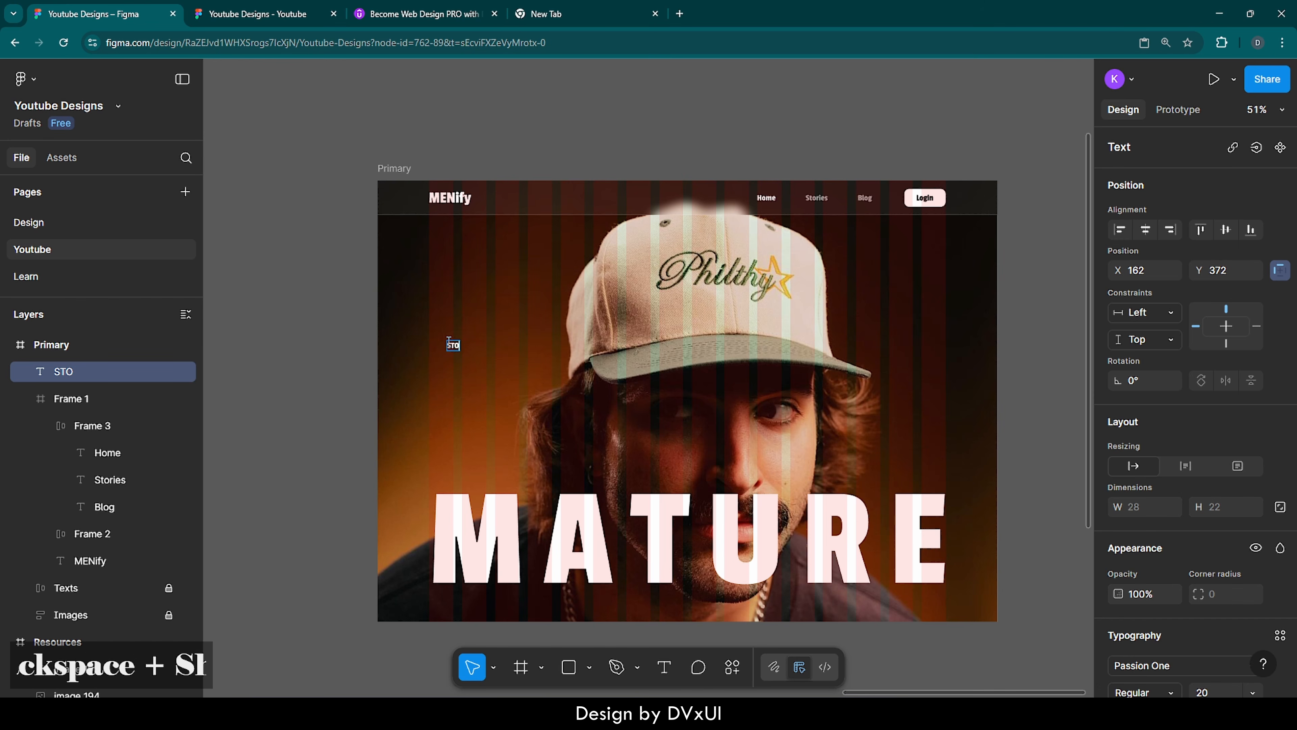
{"action": "type", "text": "RIES"}
Set the STORIES text to font size 60 with 60% letter spacing
{"action": "scroll", "coordinate": [448, 341], "scroll_direction": "up", "scroll_amount": 5}
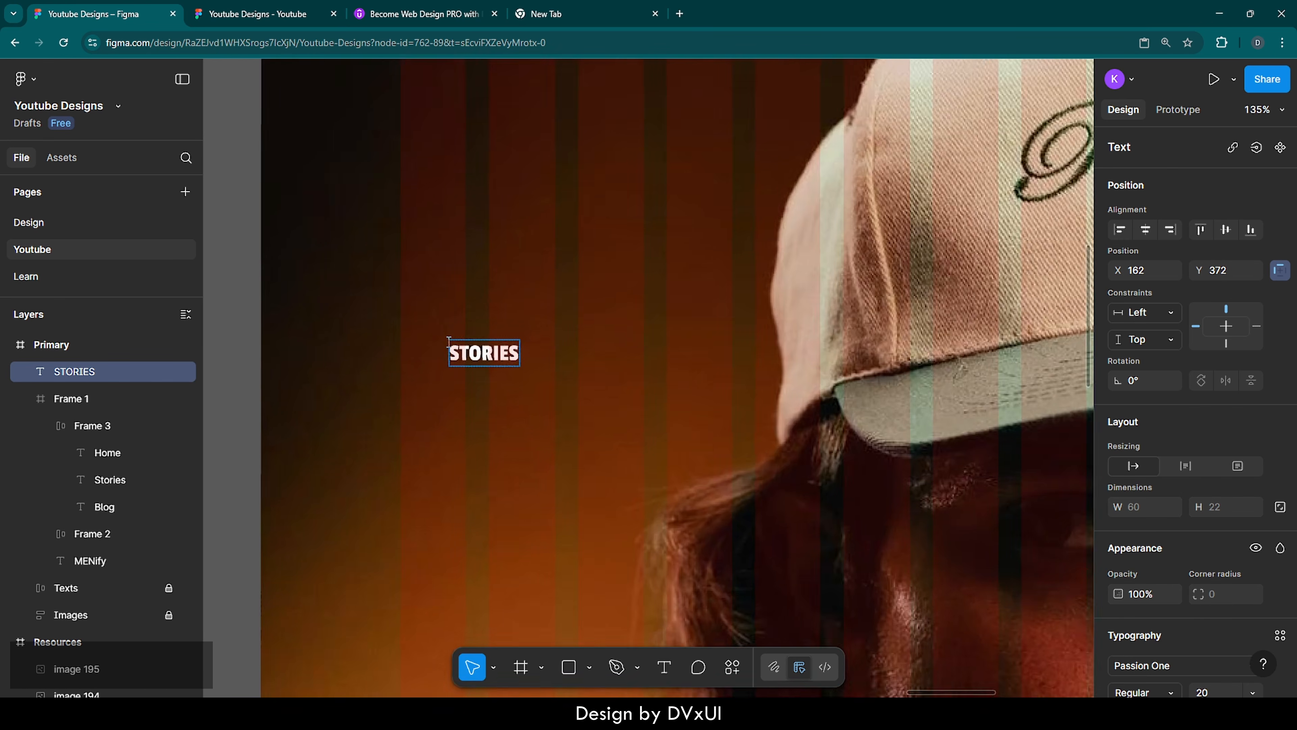
{"action": "scroll", "coordinate": [449, 341], "scroll_direction": "down", "scroll_amount": 2}
{"action": "key", "text": "ctrl+a"}
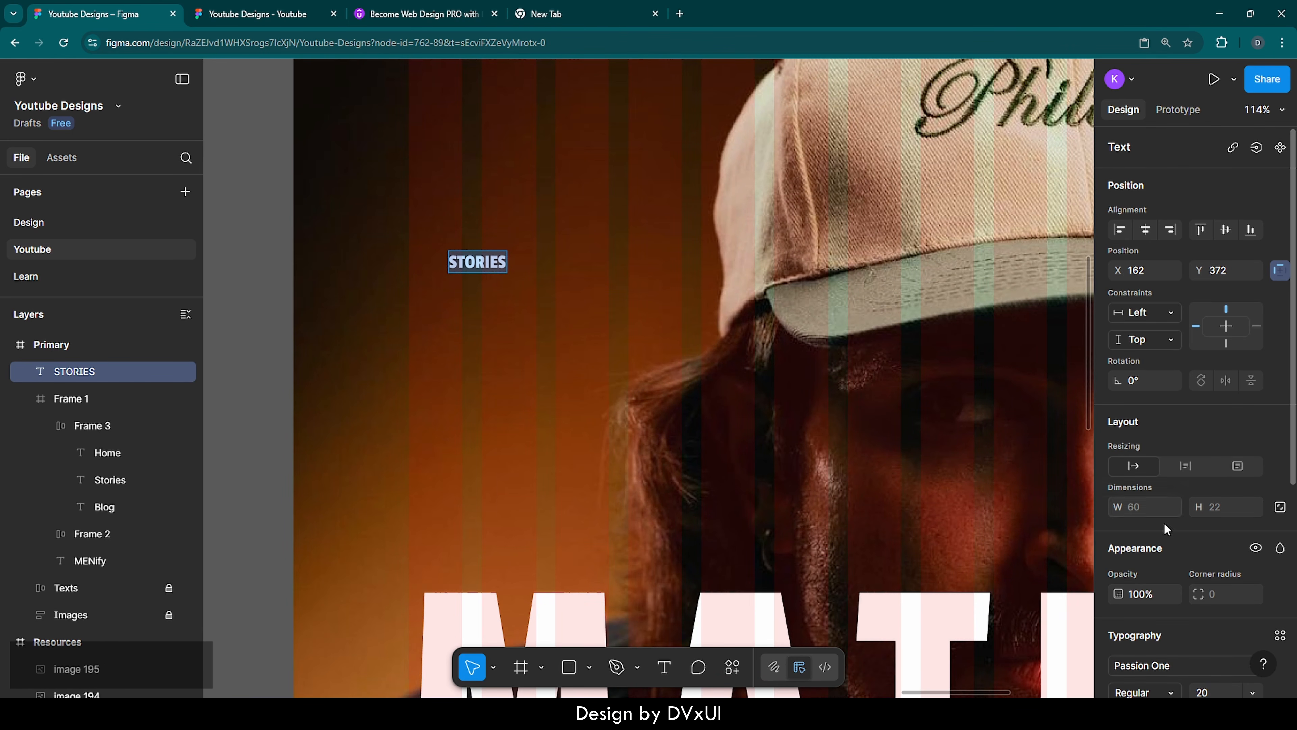
{"action": "scroll", "coordinate": [1178, 594], "scroll_direction": "down", "scroll_amount": 5}
{"action": "left_click", "coordinate": [1212, 449]}
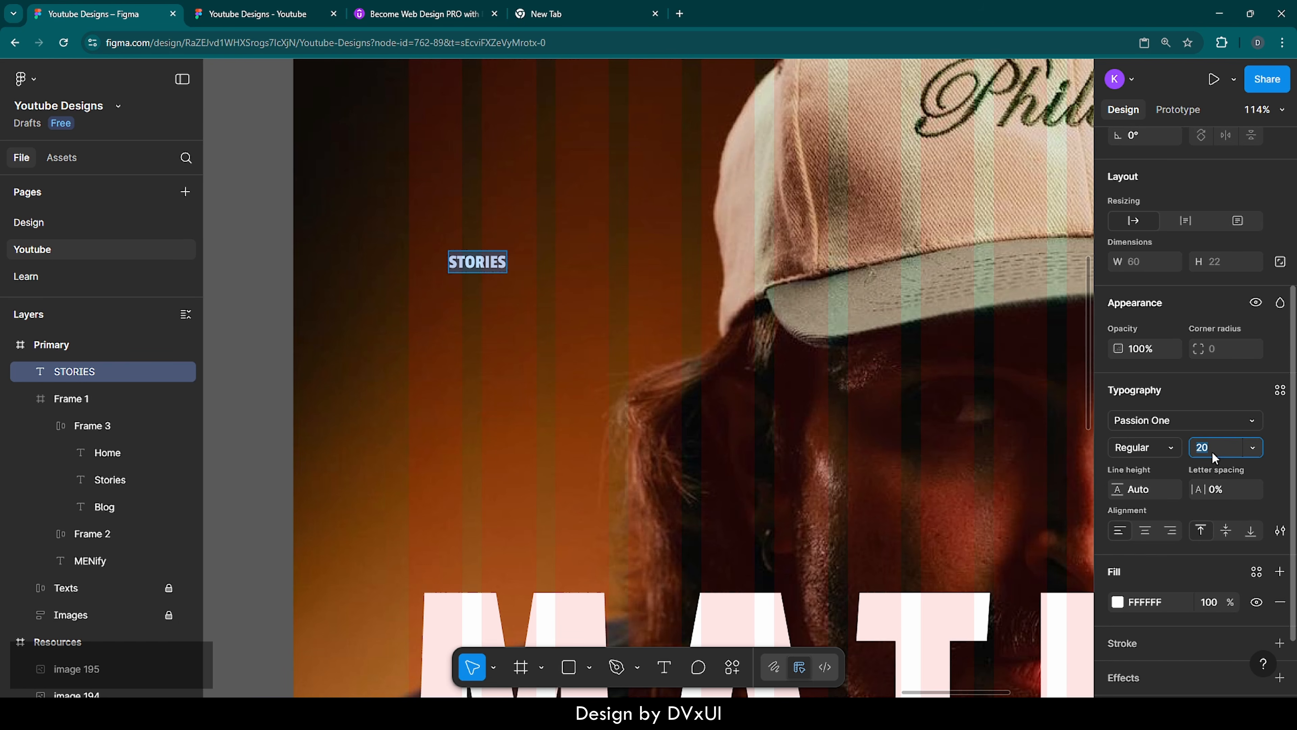
{"action": "type", "text": "60"}
{"action": "key", "text": "Return"}
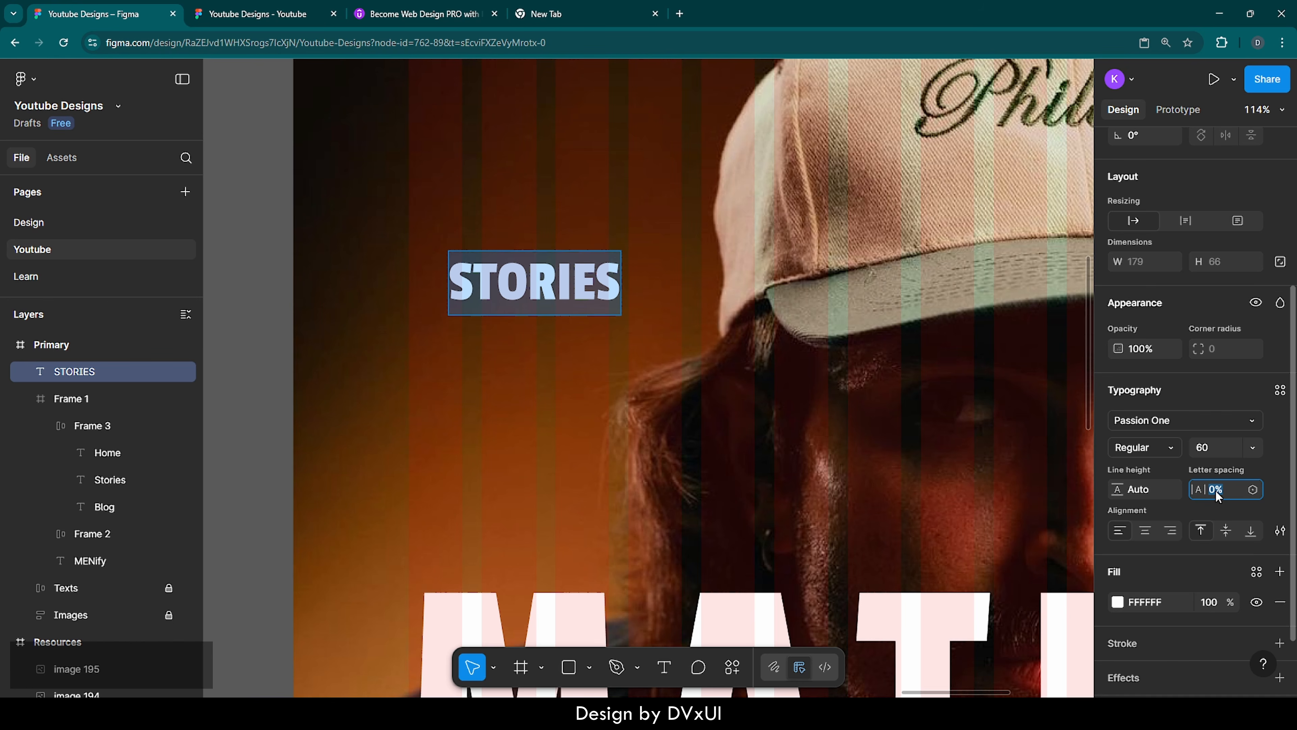
{"action": "type", "text": "60"}
{"action": "key", "text": "Return"}
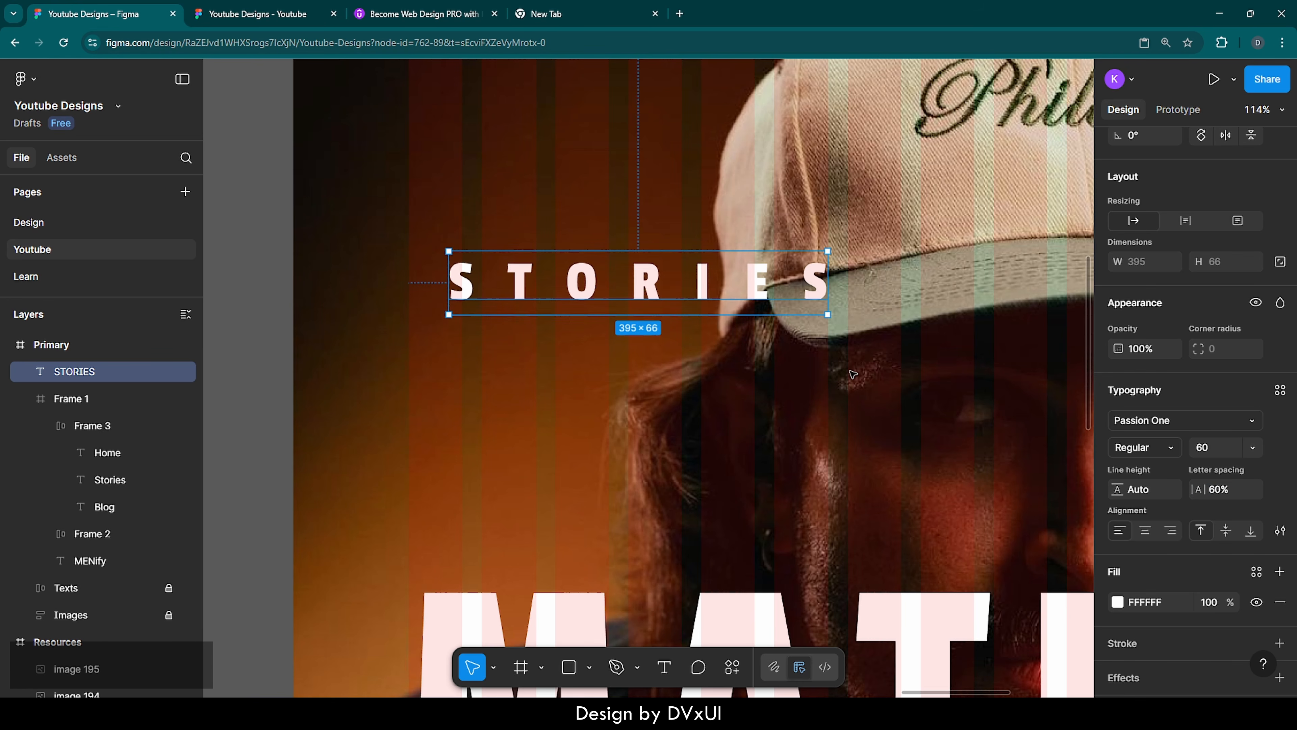
Add a new text layer reading "lorem" just below the STORIES heading
{"action": "key", "text": "Return"}
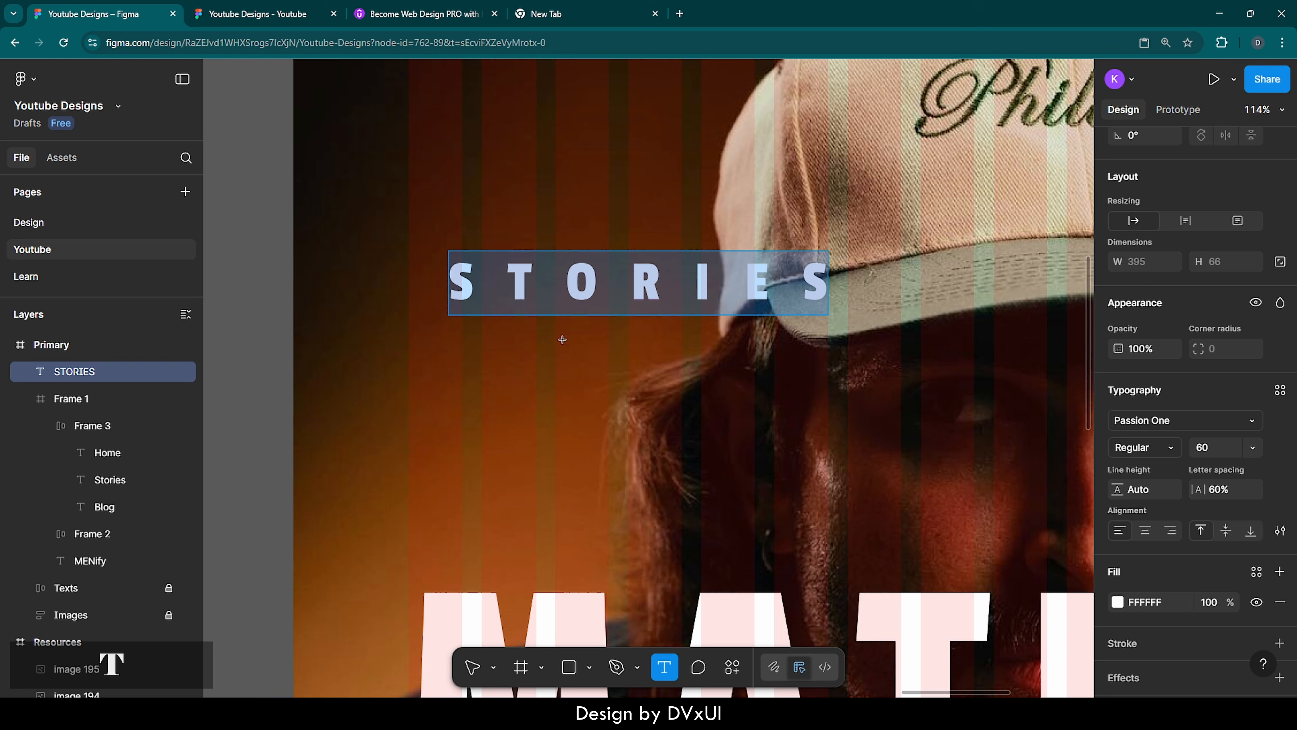
{"action": "left_click", "coordinate": [473, 348]}
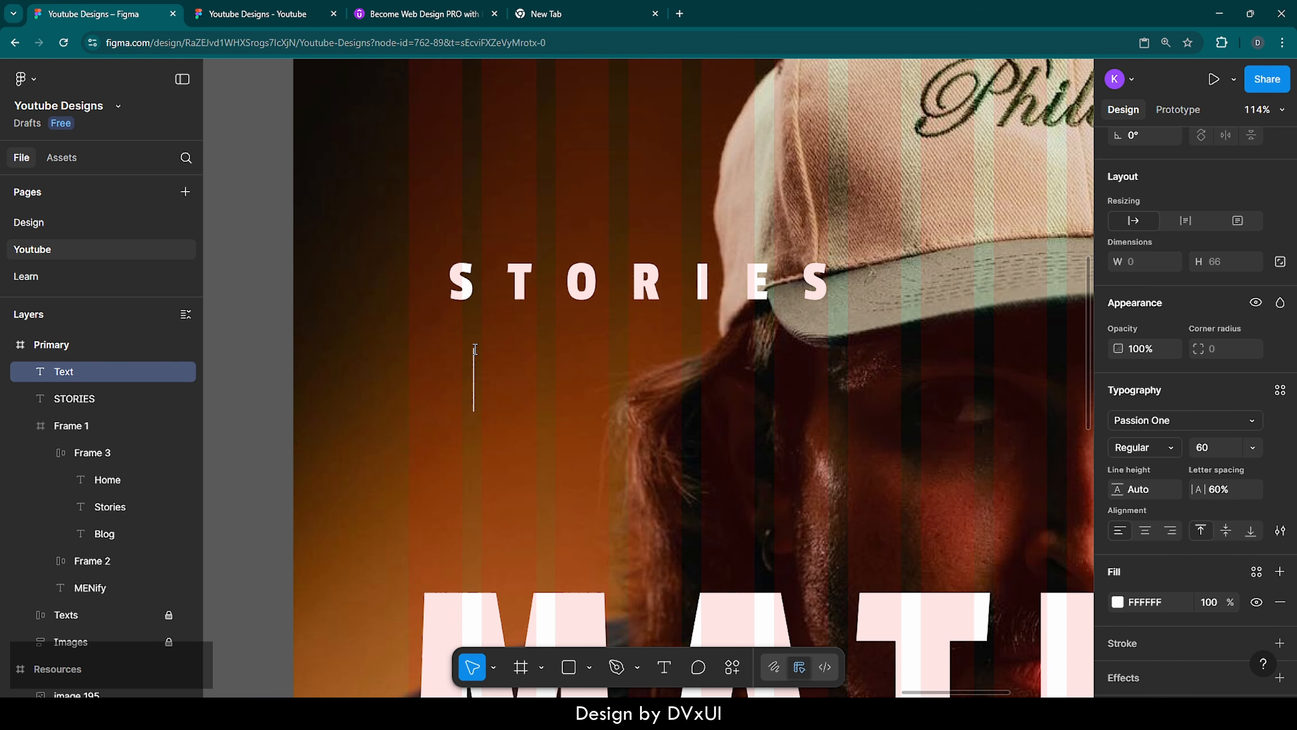
{"action": "type", "text": "lorem"}
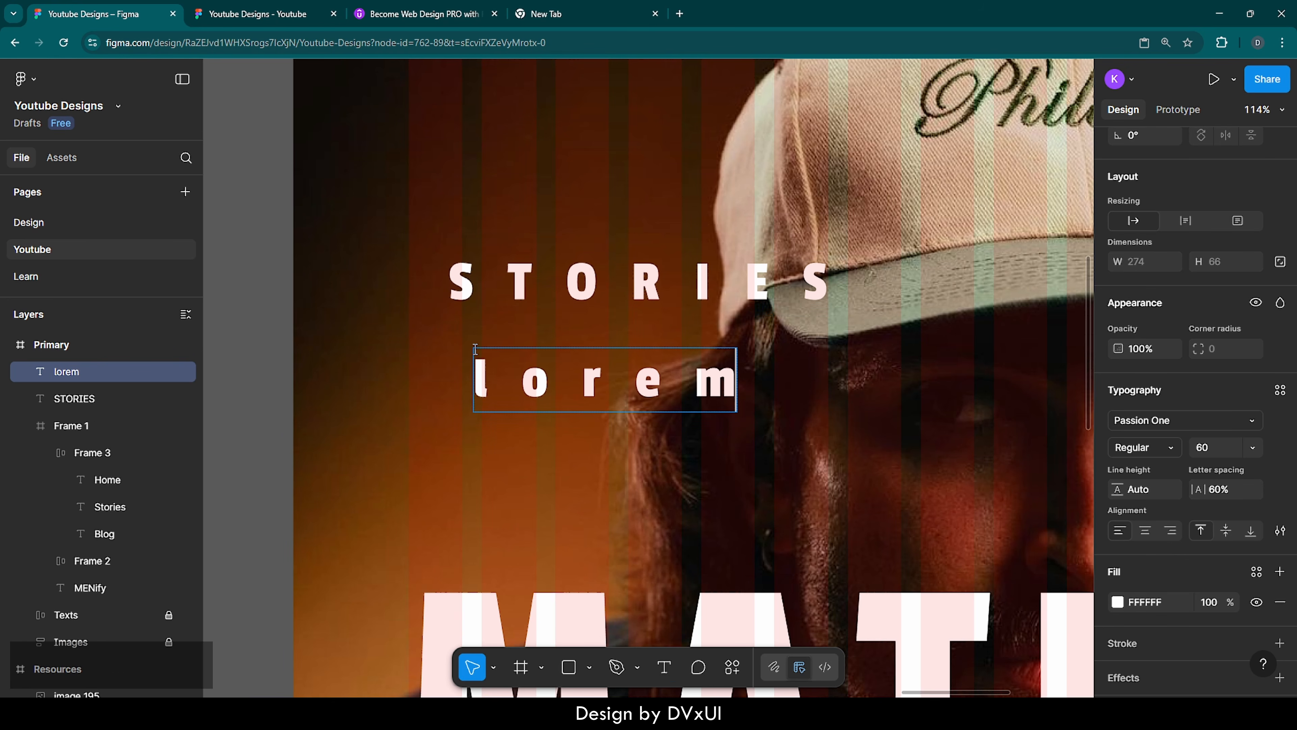
Switch to the browser's empty tab, open loremipsum.io and copy the generated text from "Lorem ipsum" through "commodo consequat."
{"action": "left_click", "coordinate": [603, 6]}
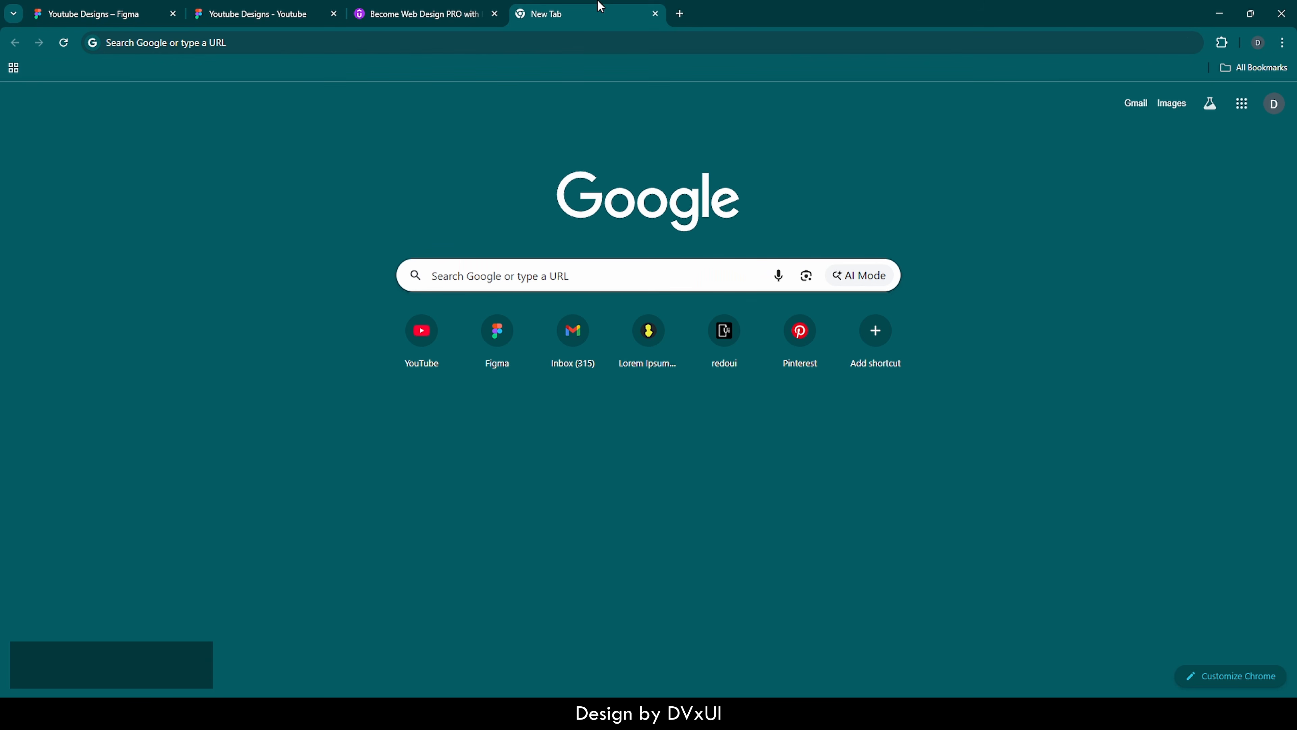
{"action": "left_click", "coordinate": [494, 43]}
{"action": "type", "text": "lore"}
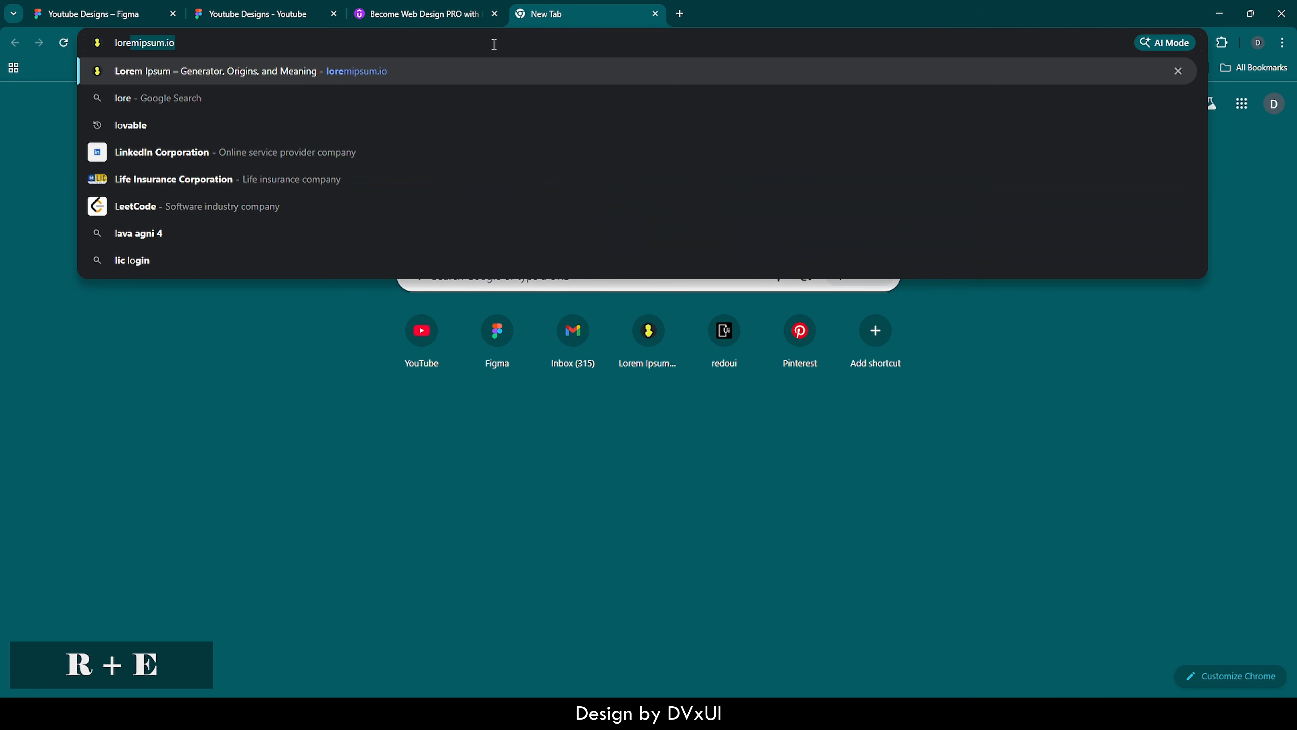
{"action": "key", "text": "Return"}
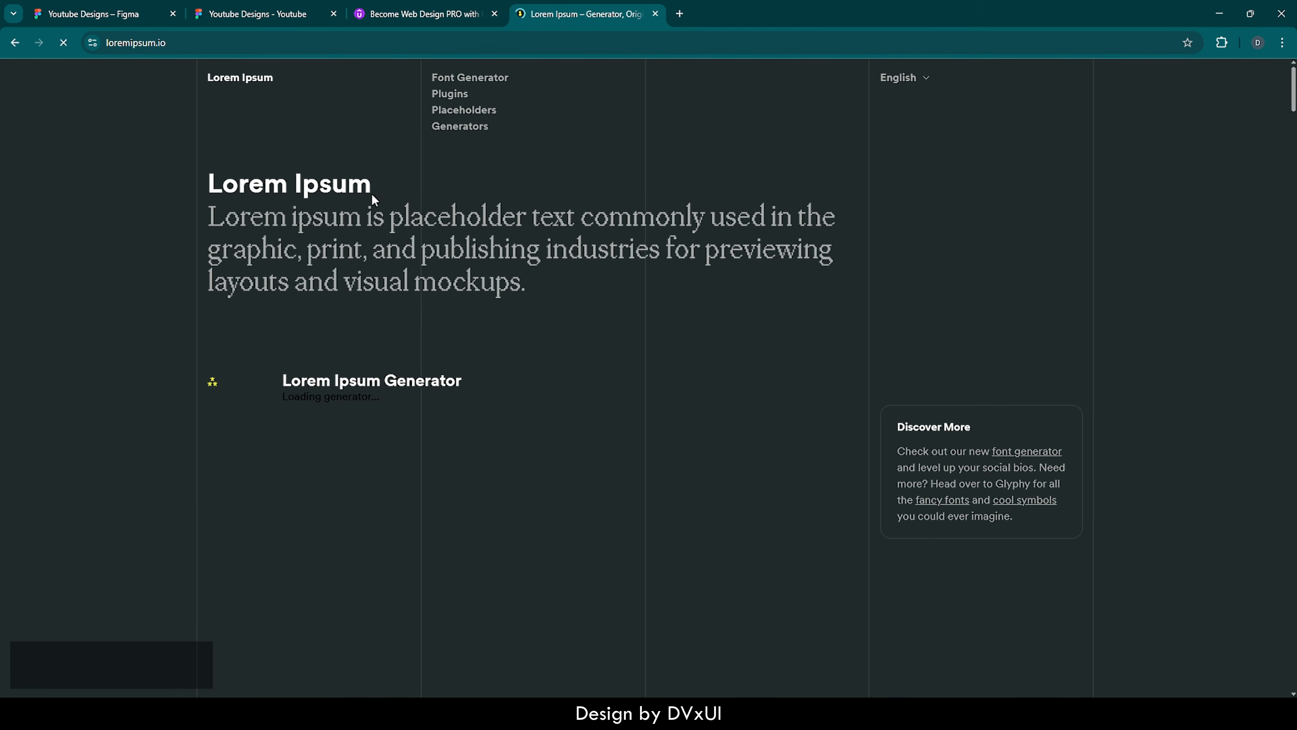
{"action": "left_click_drag", "start_coordinate": [311, 488], "coordinate": [471, 559]}
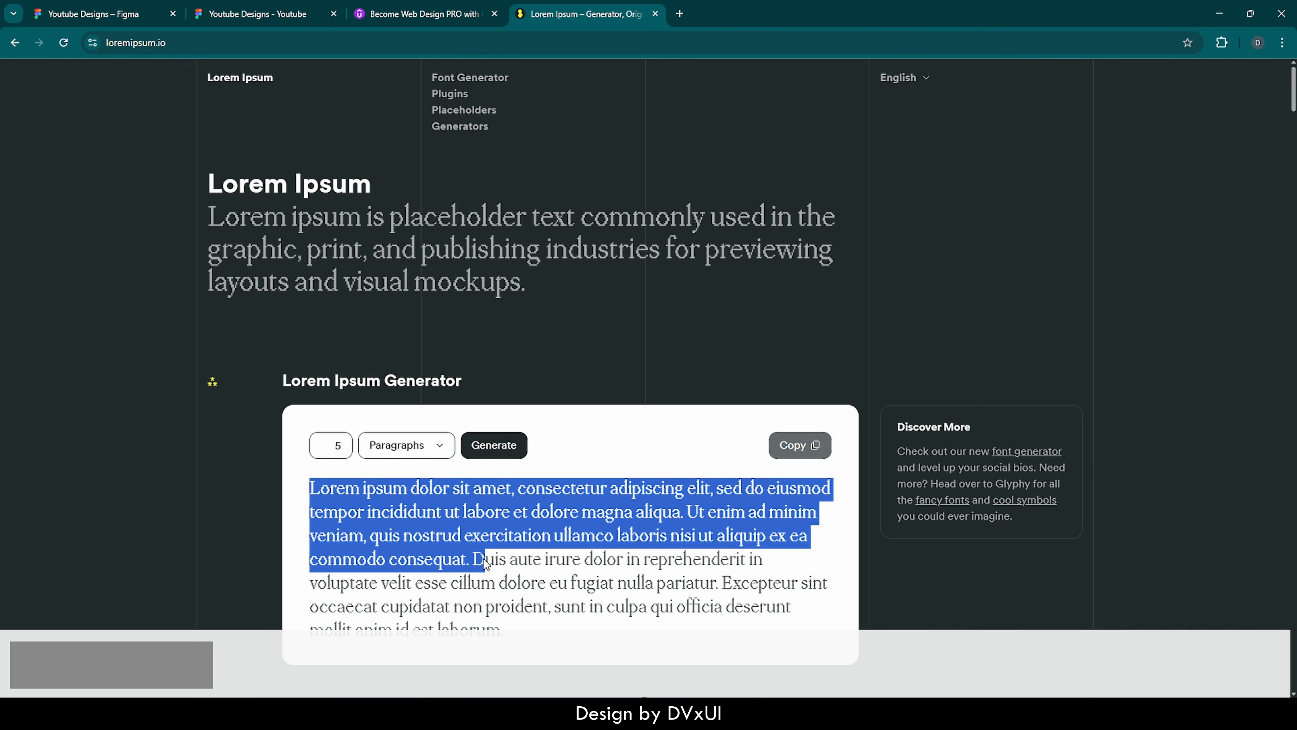
{"action": "key", "text": "ctrl+c"}
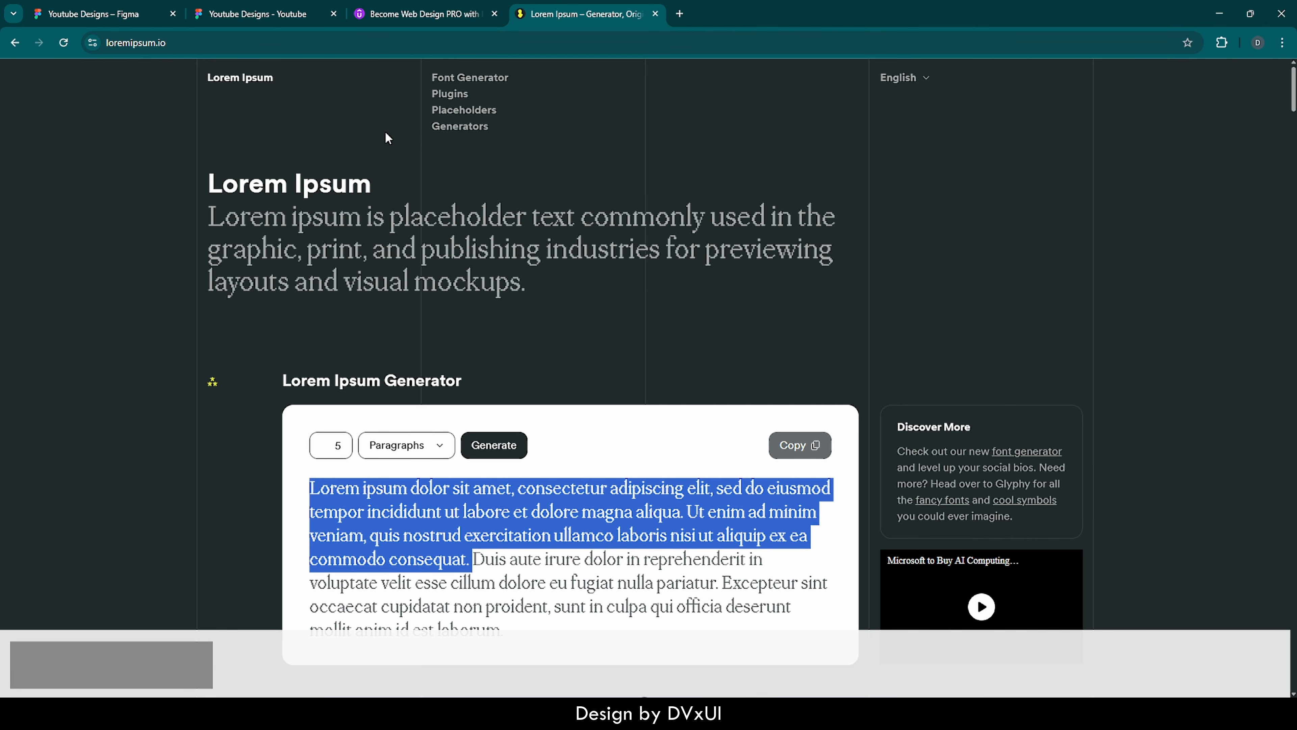
Return to the Figma design file and replace the "lorem" text with the copied placeholder passage
{"action": "left_click", "coordinate": [240, 14]}
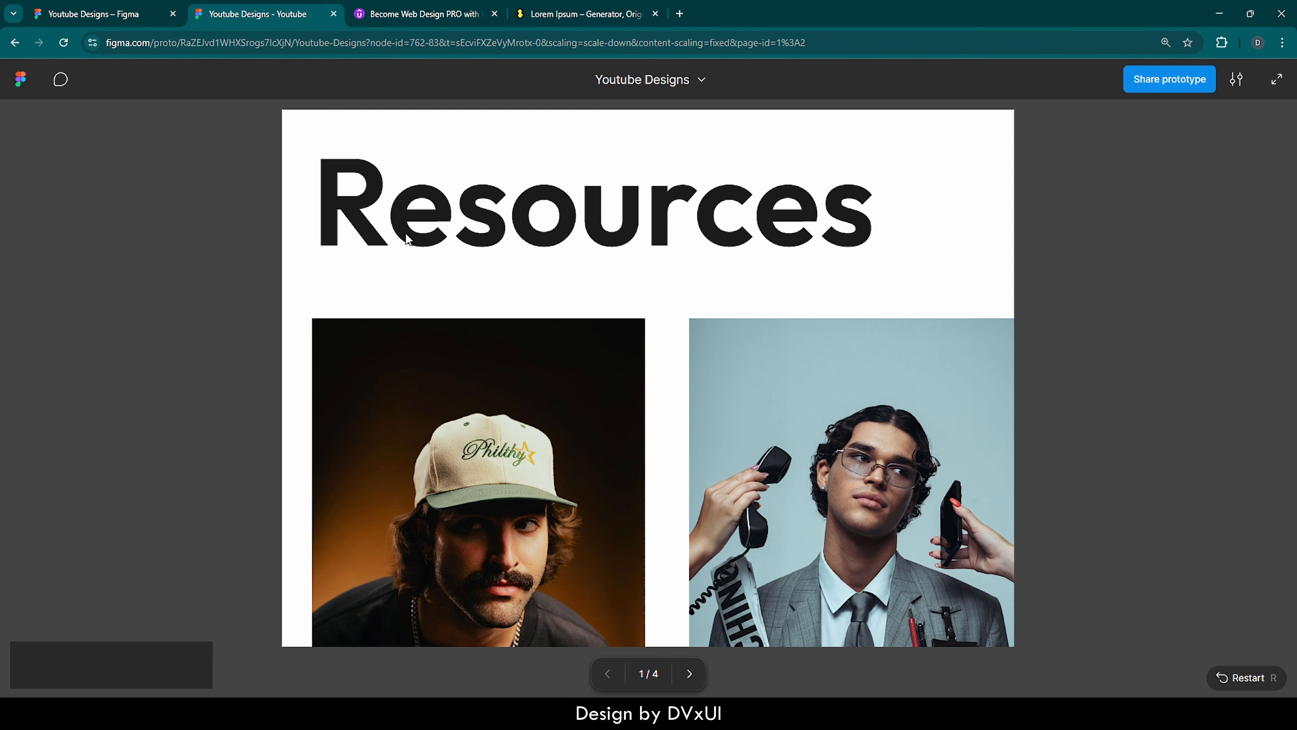
{"action": "left_click", "coordinate": [114, 11]}
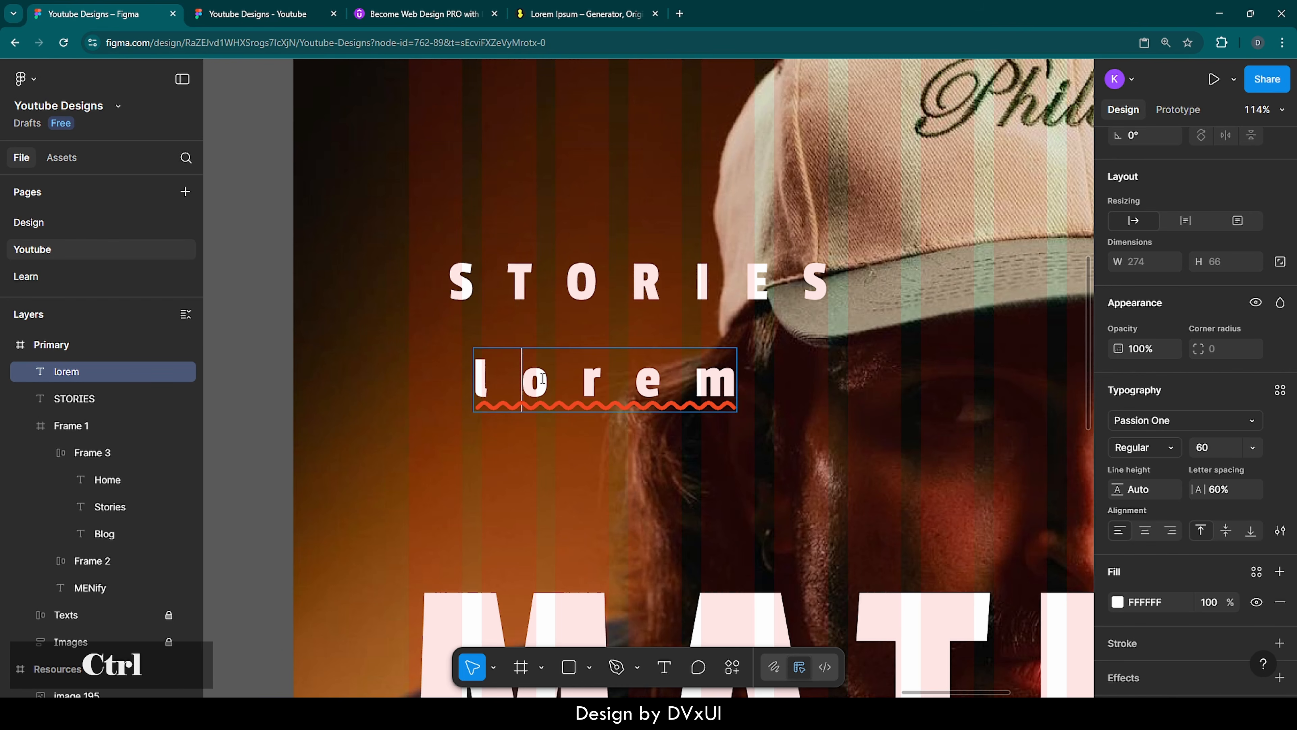
{"action": "key", "text": "ctrl+a"}
{"action": "key", "text": "ctrl+v"}
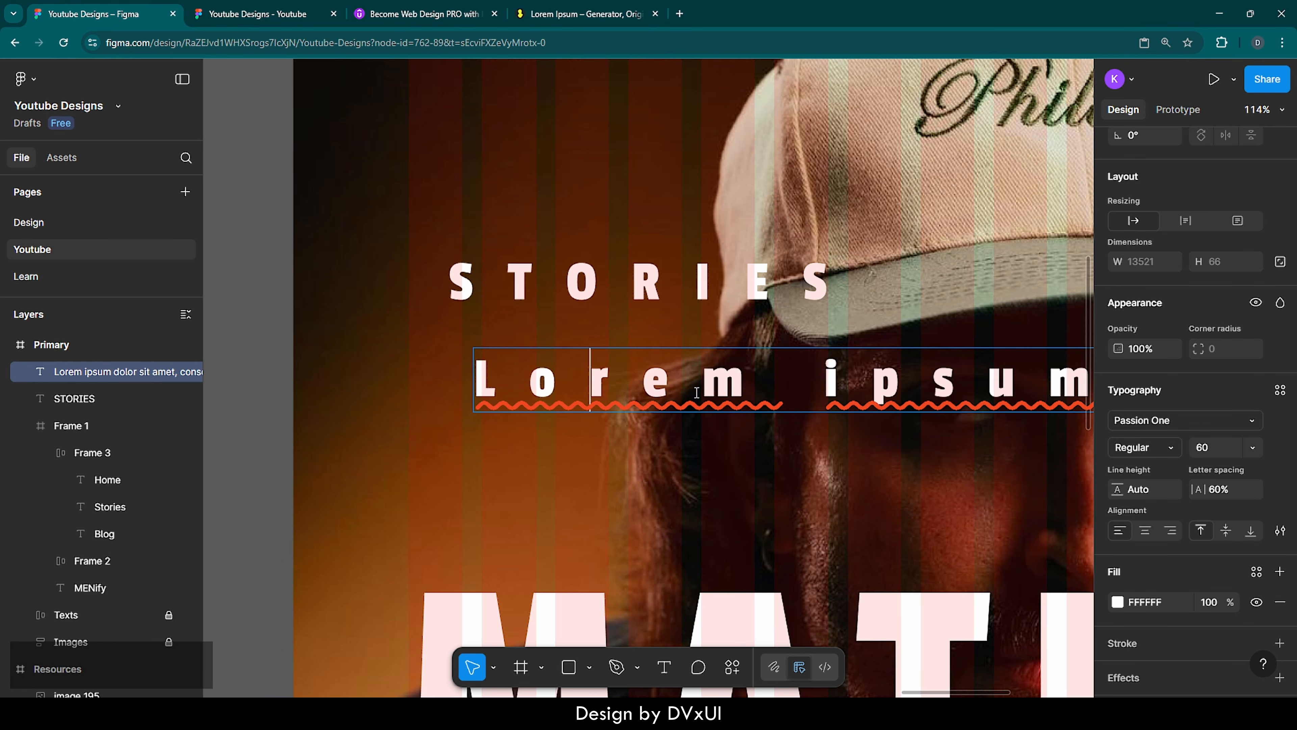
Set the letter spacing of the whole lorem ipsum text to 0%
{"action": "key", "text": "ctrl+a"}
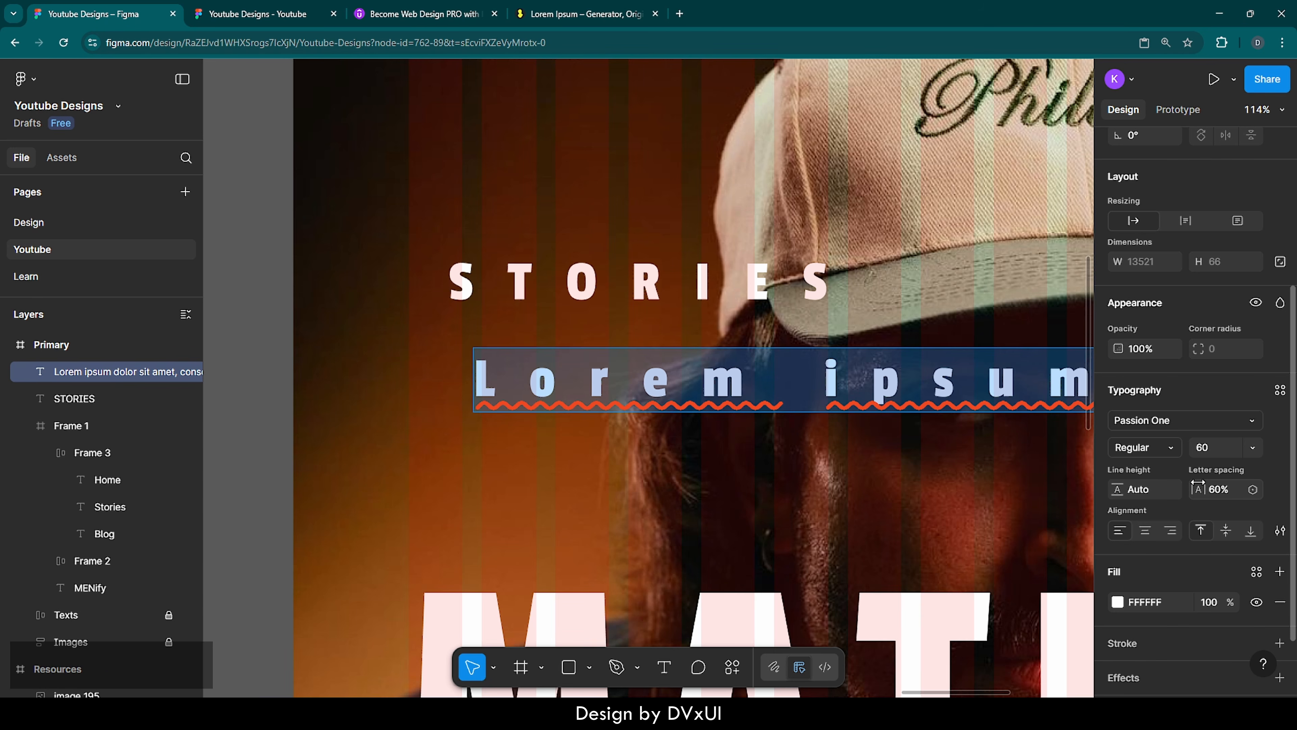
{"action": "type", "text": "0"}
{"action": "key", "text": "Return"}
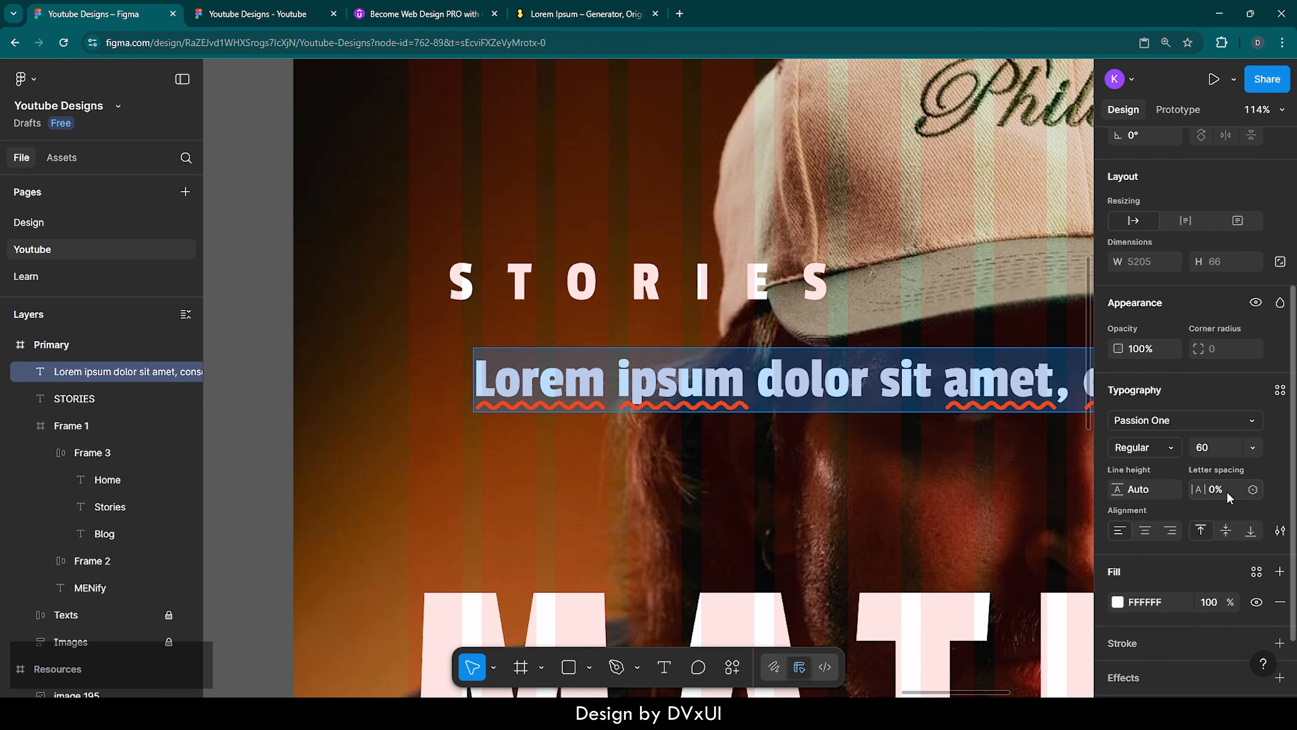
Change the lorem ipsum text's font to Outfit and set its size to 20
{"action": "left_click", "coordinate": [1131, 419]}
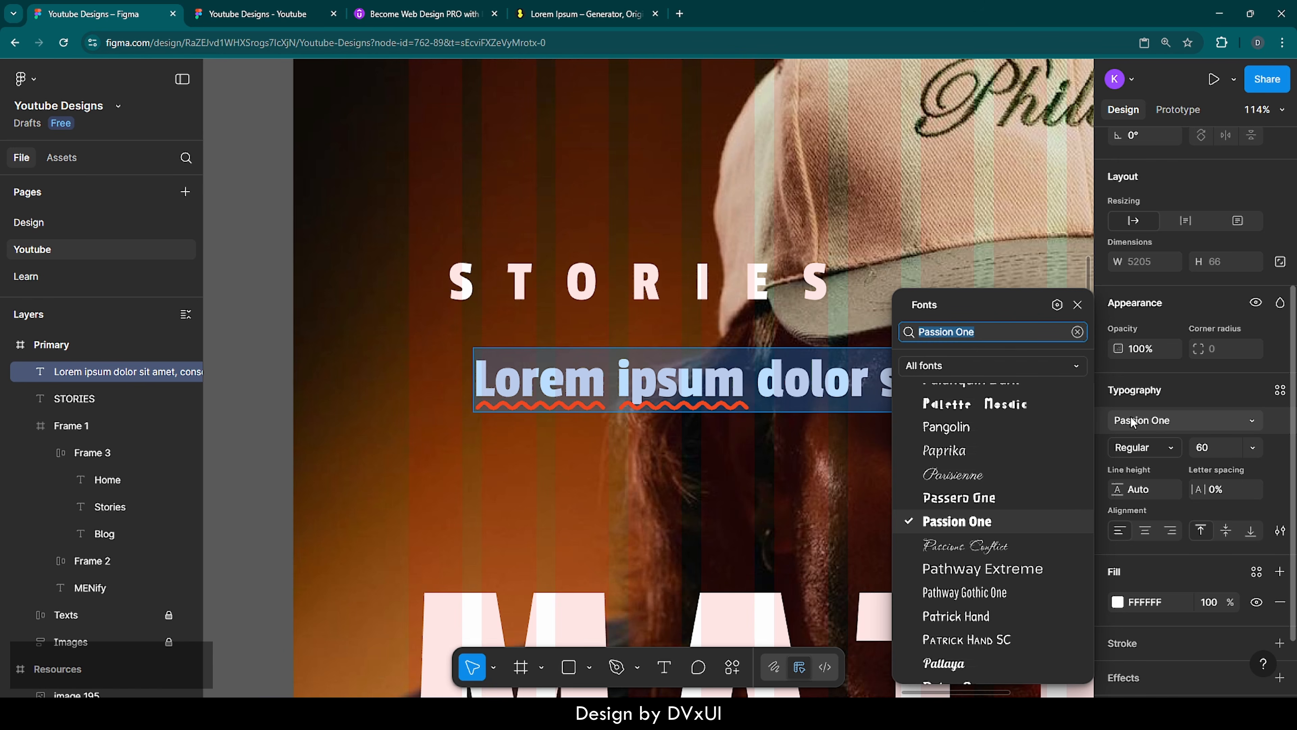
{"action": "type", "text": "outfit"}
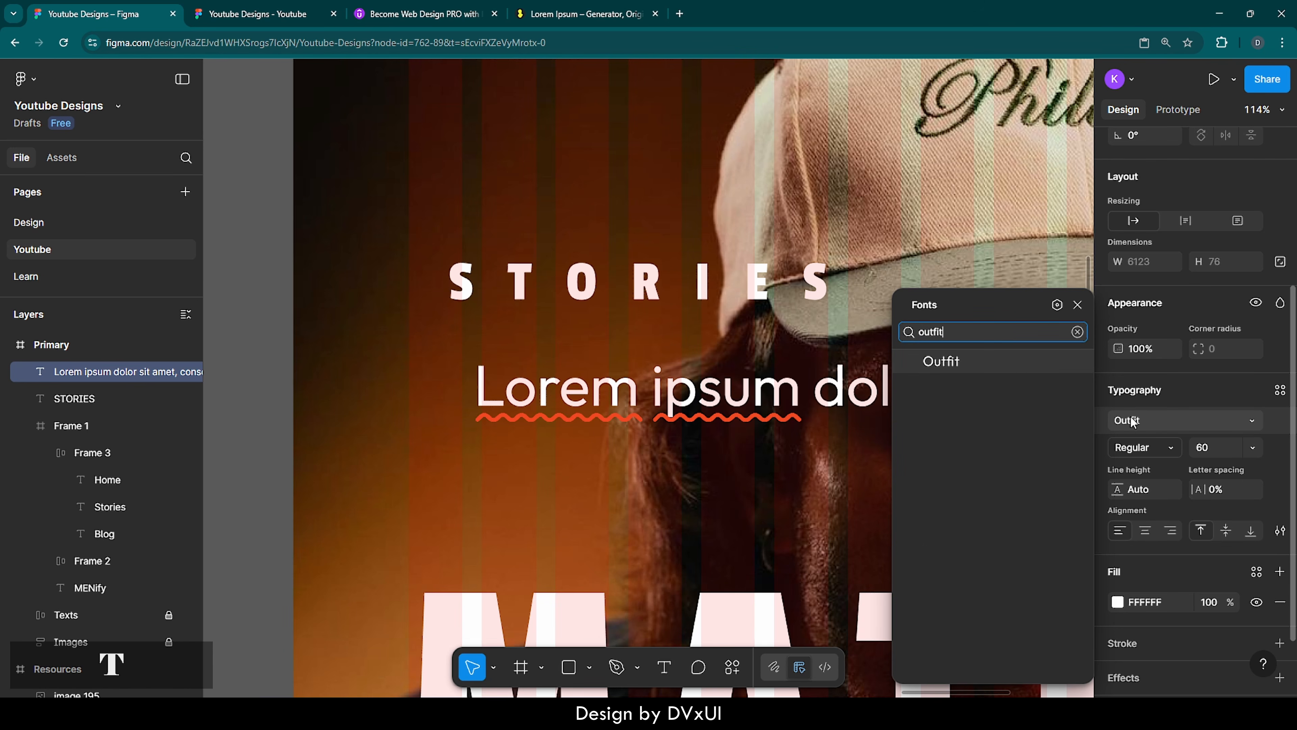
{"action": "key", "text": "Return"}
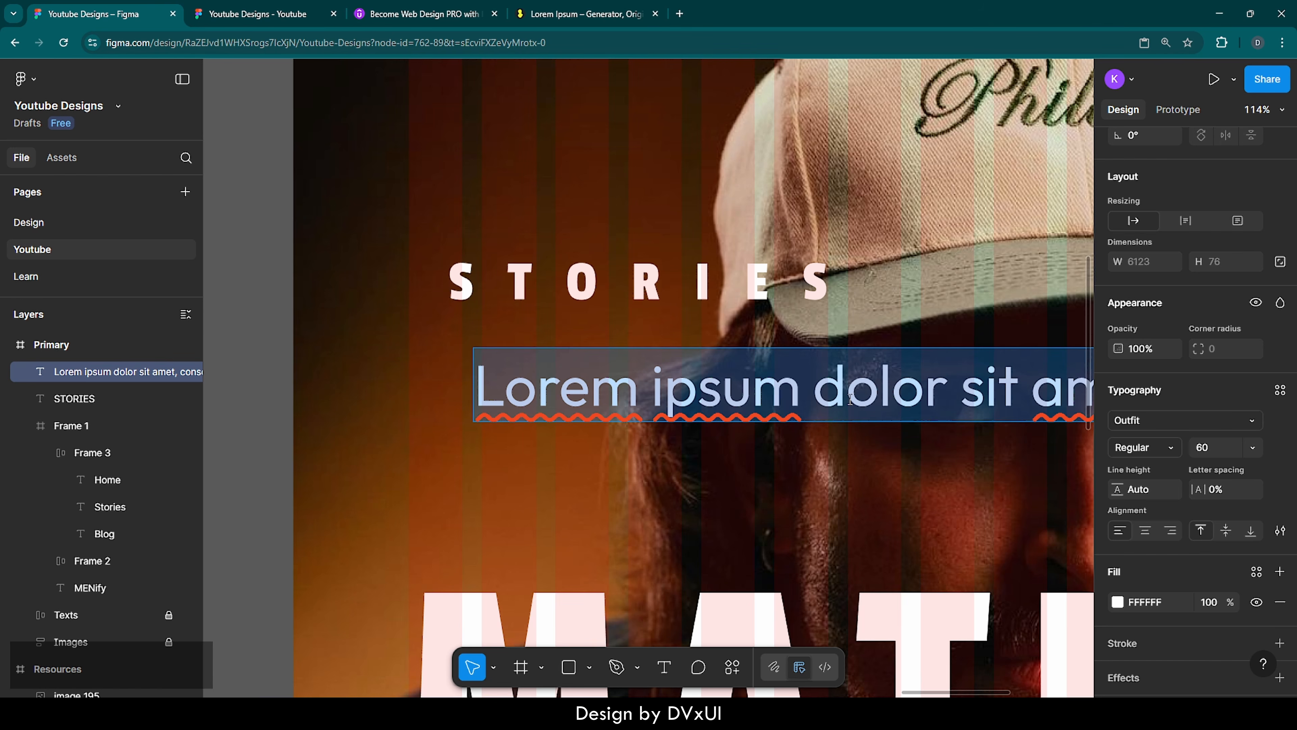
{"action": "left_click", "coordinate": [1206, 449]}
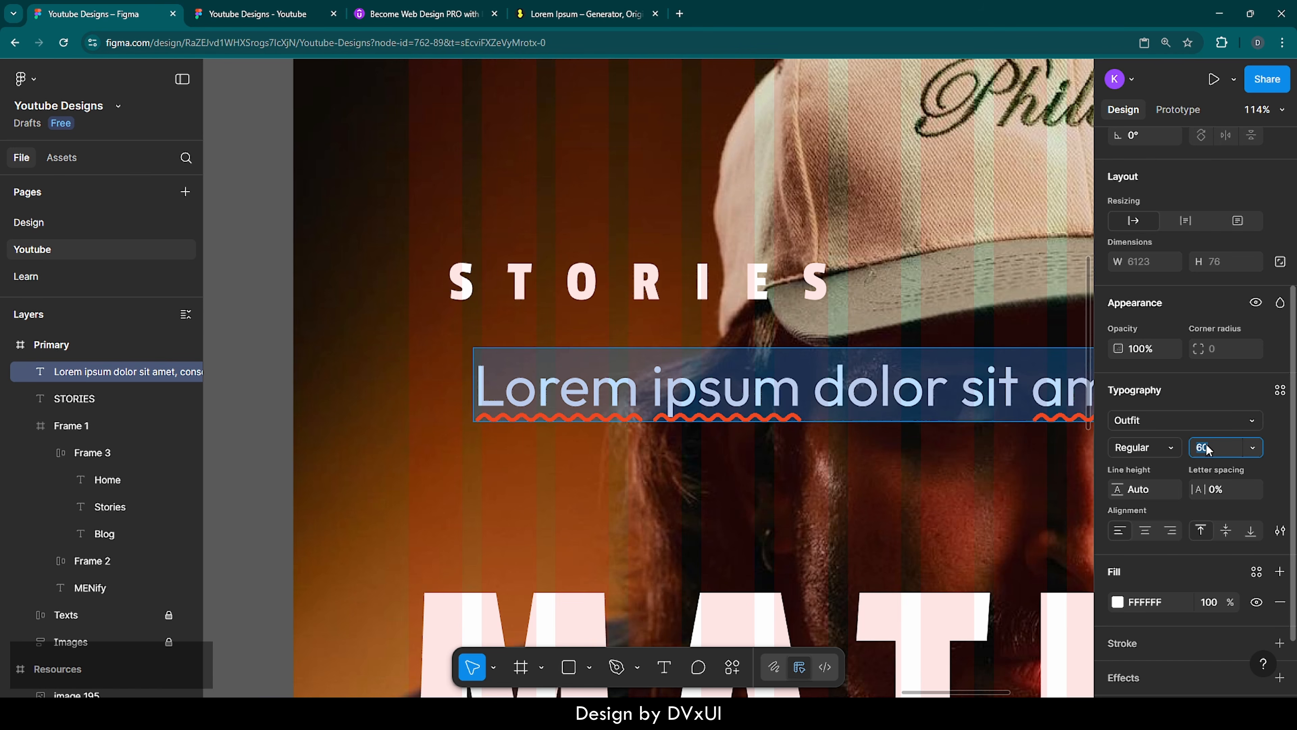
{"action": "type", "text": "20"}
{"action": "key", "text": "Return"}
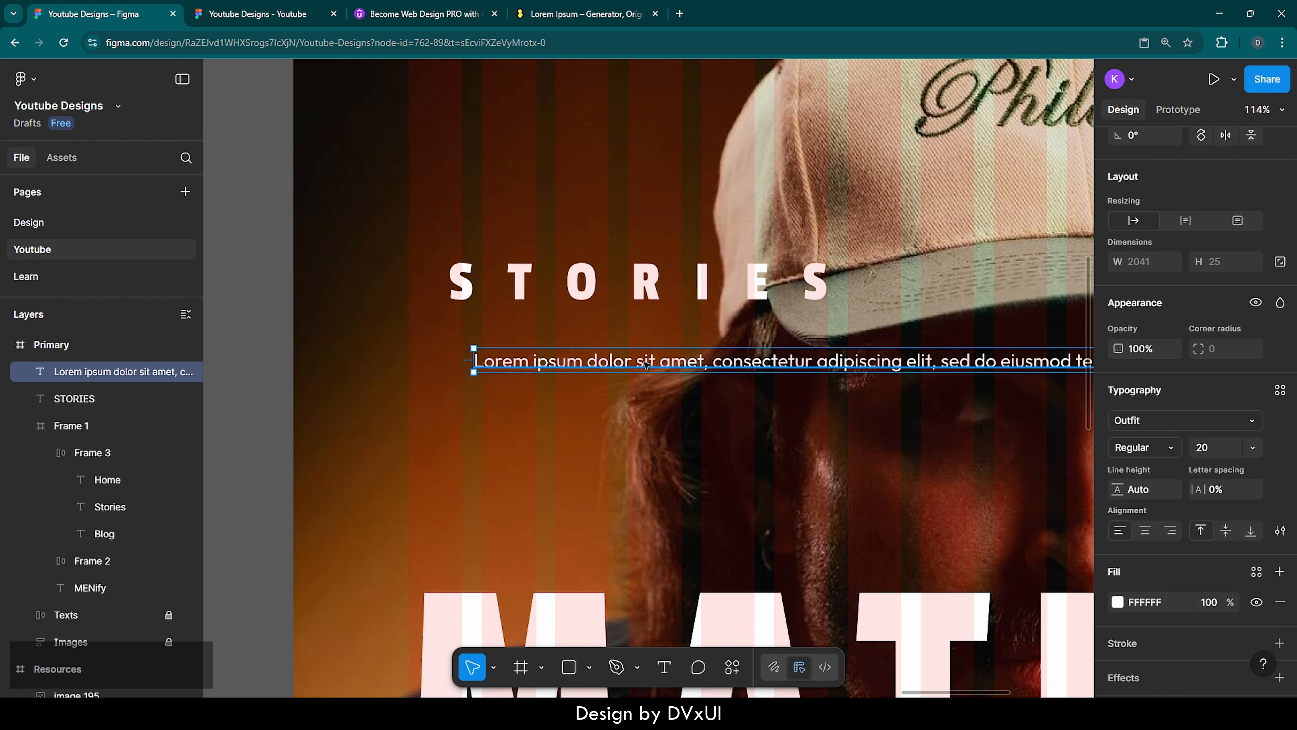
Move the lorem ipsum text directly below STORIES, flush with its left edge, and wrap it at a width of 400, widened to 420
{"action": "left_click_drag", "start_coordinate": [646, 364], "coordinate": [621, 339]}
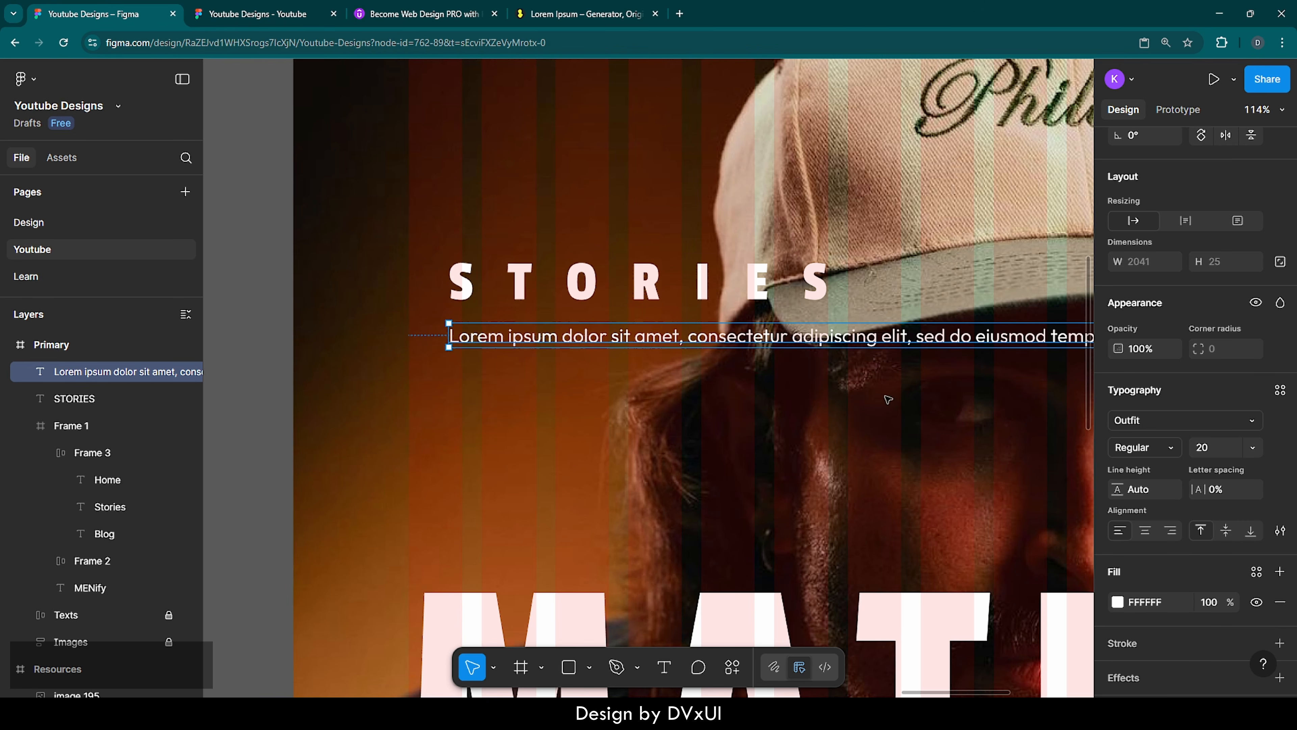
{"action": "left_click_drag", "start_coordinate": [444, 335], "coordinate": [503, 333]}
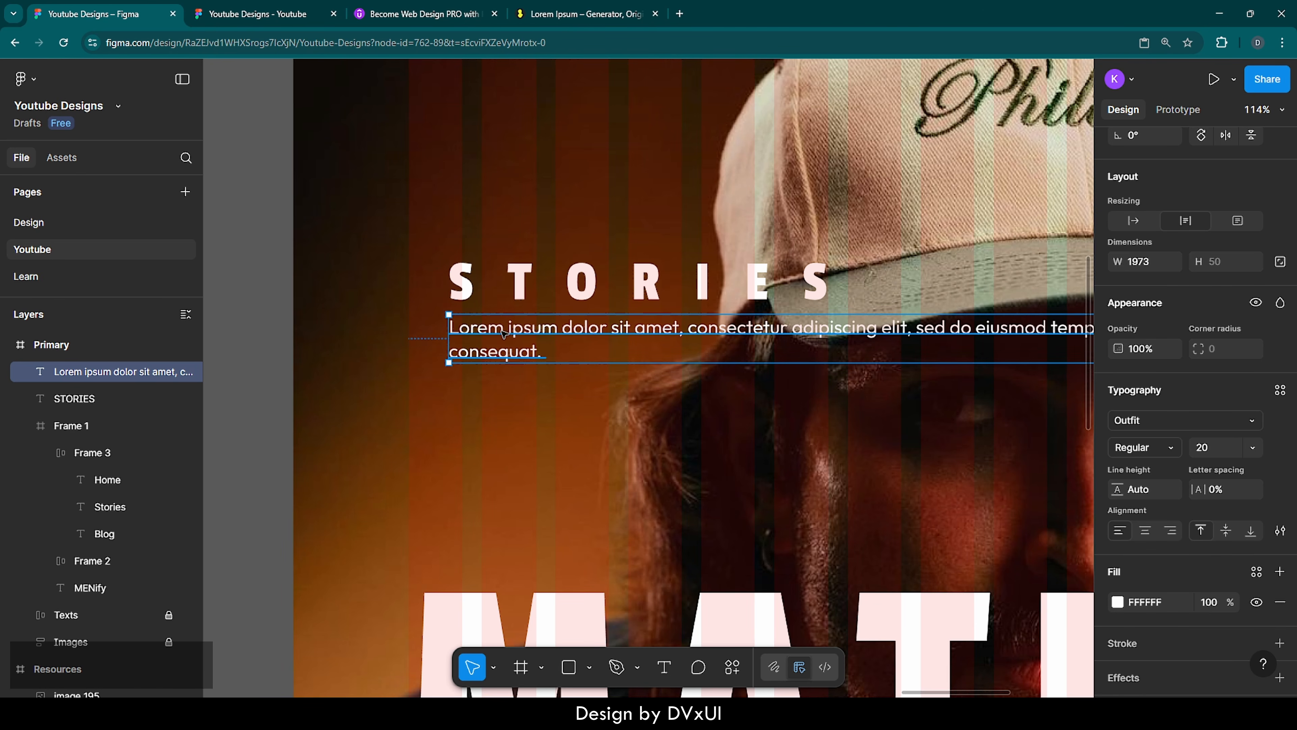
{"action": "left_click", "coordinate": [1147, 263]}
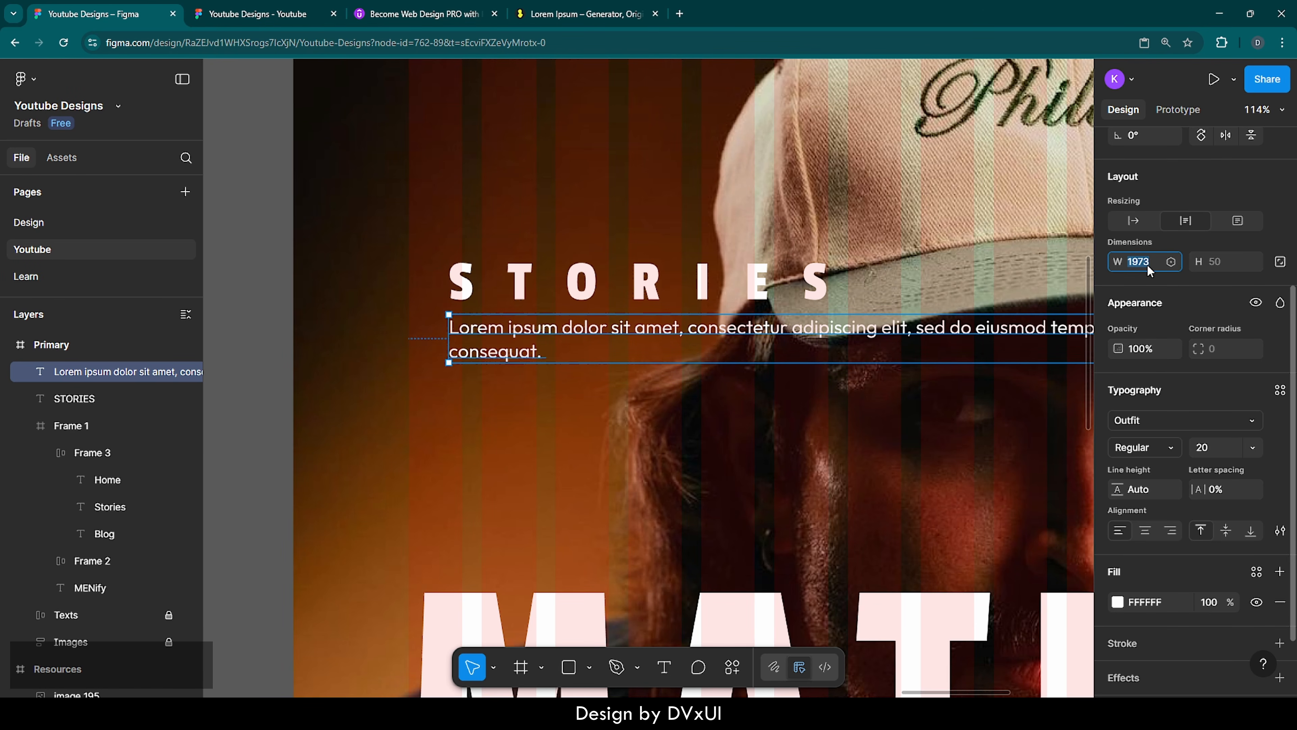
{"action": "type", "text": "400"}
{"action": "key", "text": "Return"}
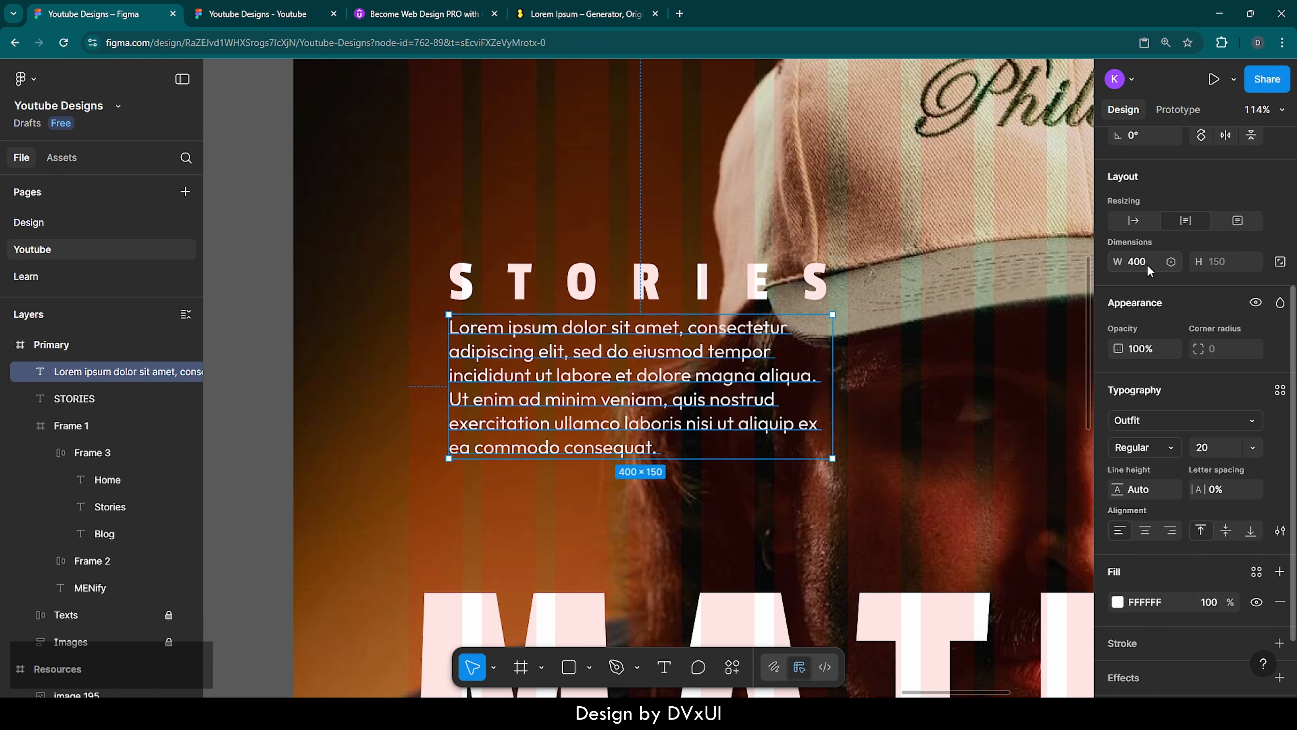
{"action": "mouse_move", "coordinate": [836, 347]}
{"action": "left_mouse_down"}
{"action": "mouse_move", "coordinate": [863, 349]}
{"action": "mouse_move", "coordinate": [852, 349]}
{"action": "left_mouse_up"}
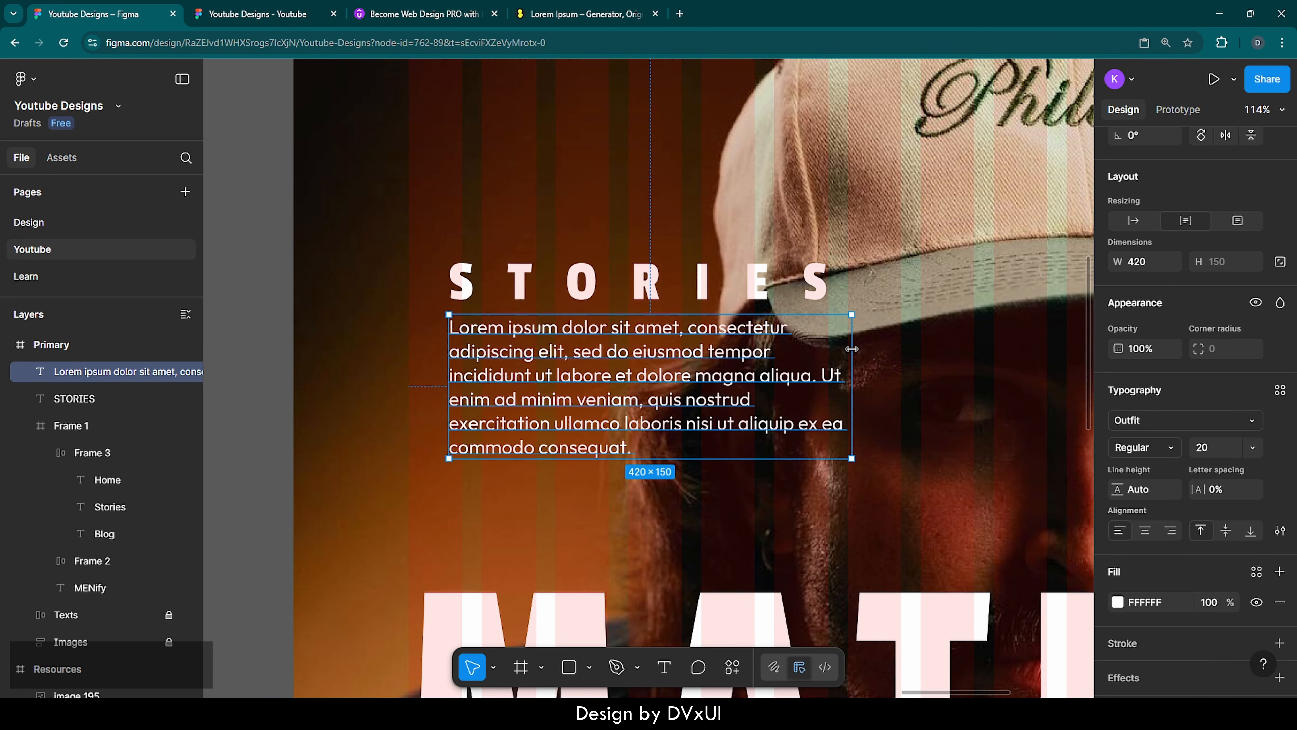
{"action": "left_click", "coordinate": [723, 483]}
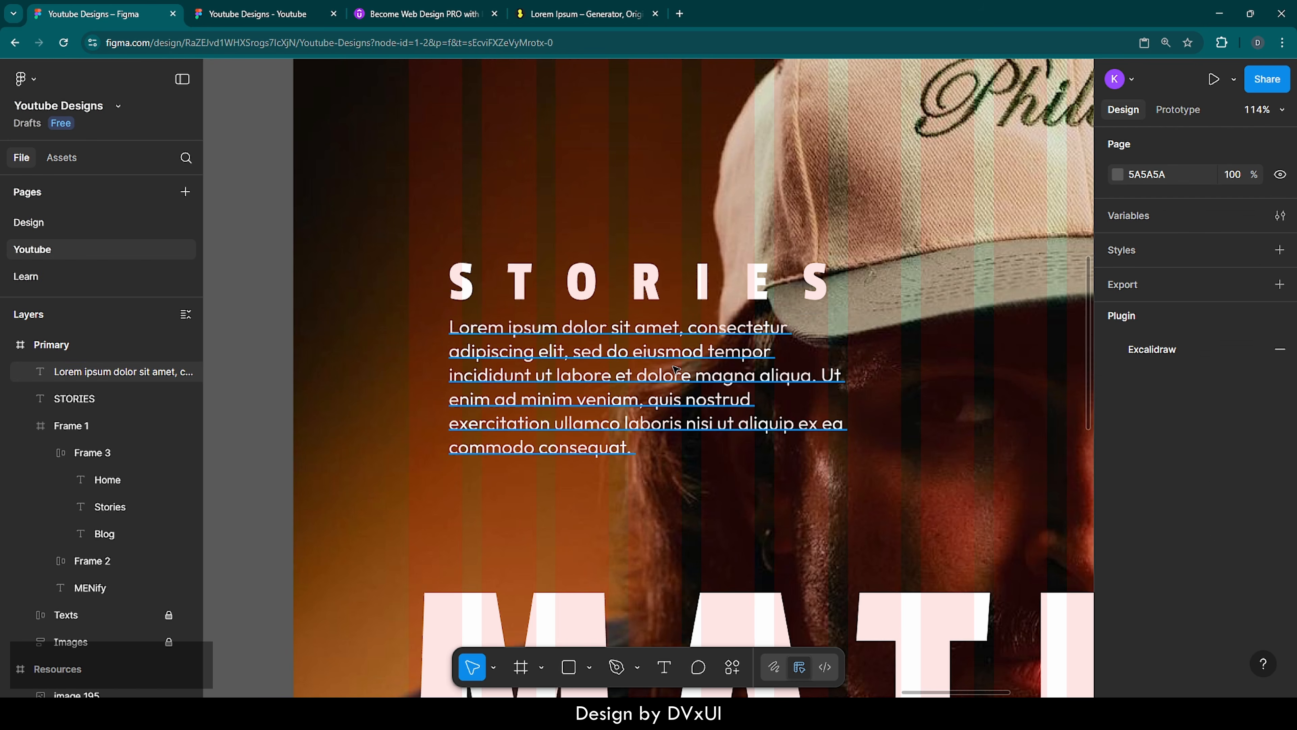
Combine the STORIES heading and lorem ipsum paragraph into a vertical auto layout frame with a gap of 8
{"action": "left_click", "coordinate": [675, 369]}
{"action": "left_click", "coordinate": [671, 273], "text": "shift"}
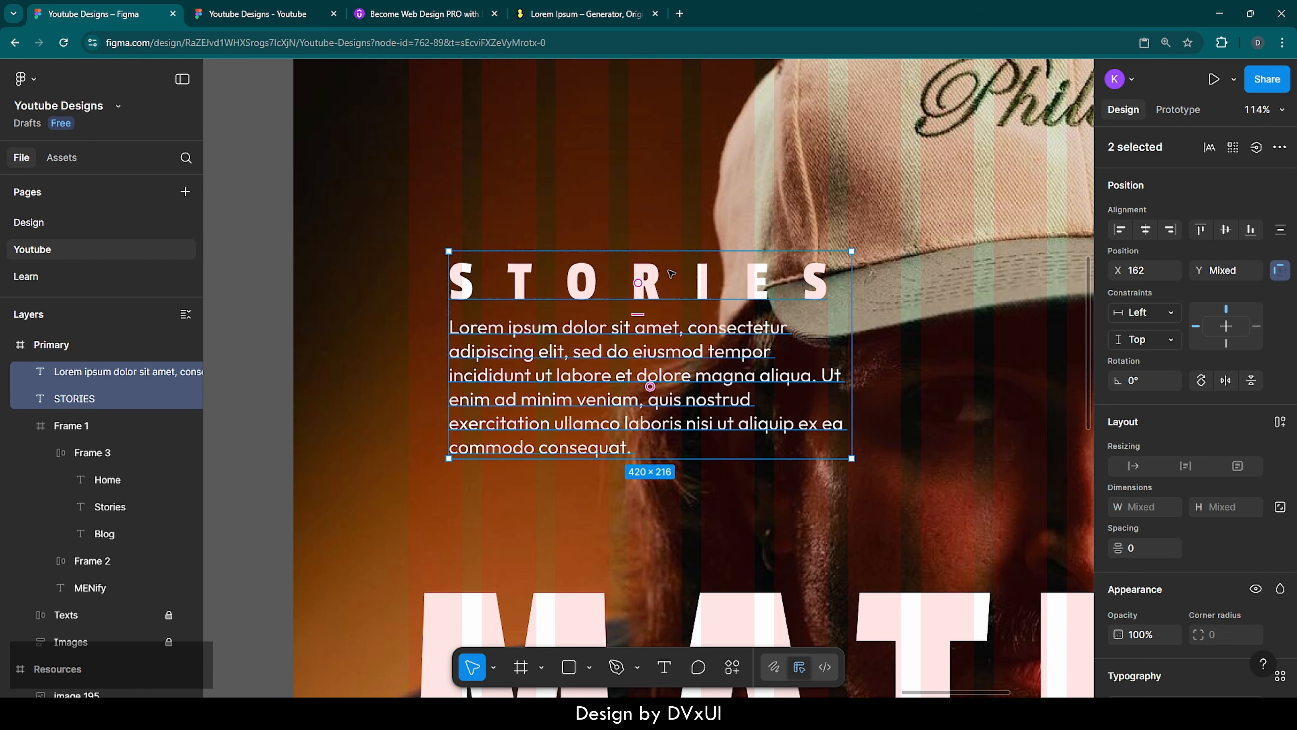
{"action": "key", "text": "shift+a"}
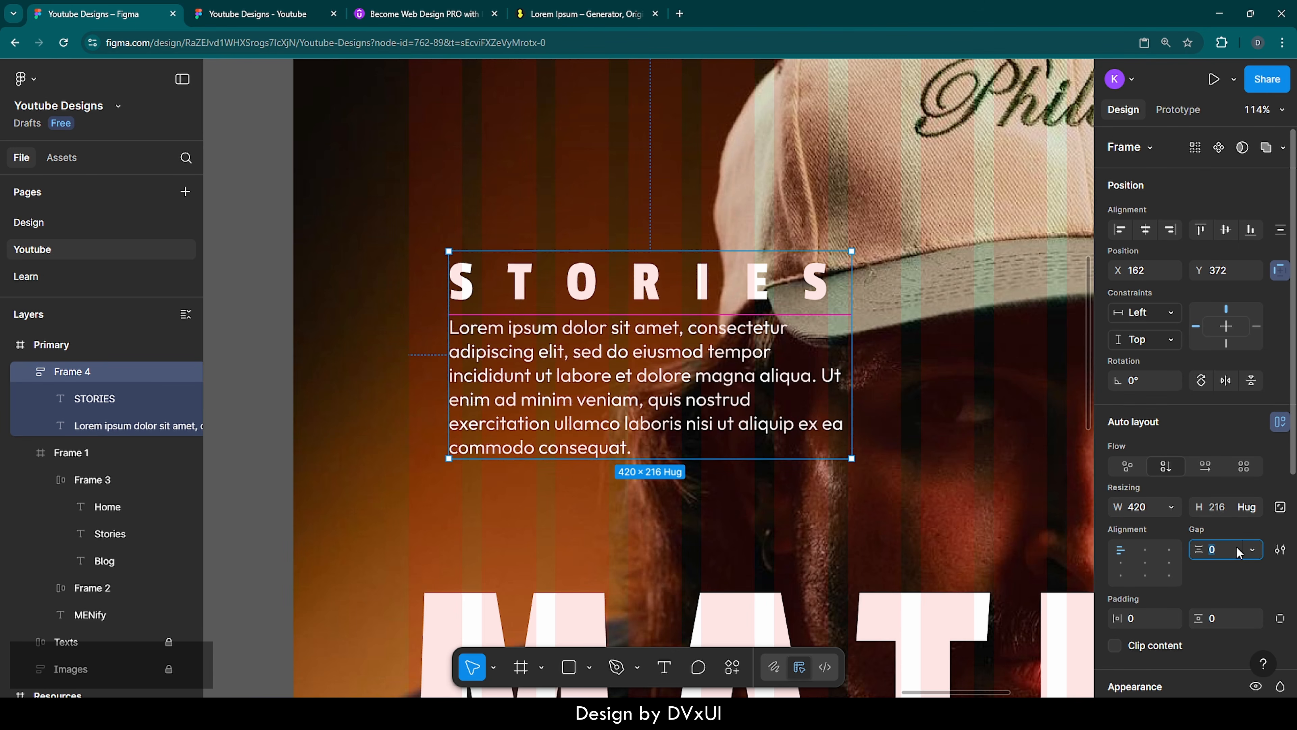
{"action": "type", "text": "8"}
{"action": "key", "text": "Return"}
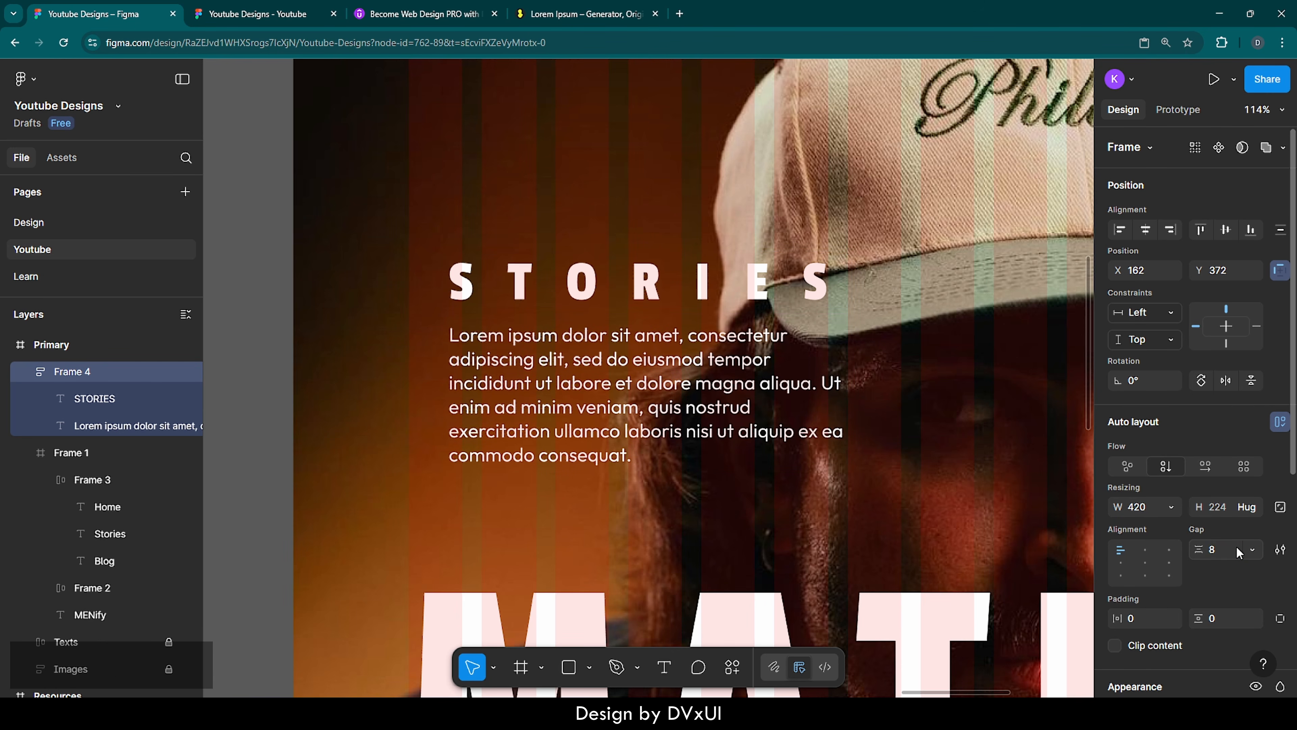
Set the STORIES auto layout frame's horizontal and vertical padding to 24
{"action": "left_click", "coordinate": [1143, 622]}
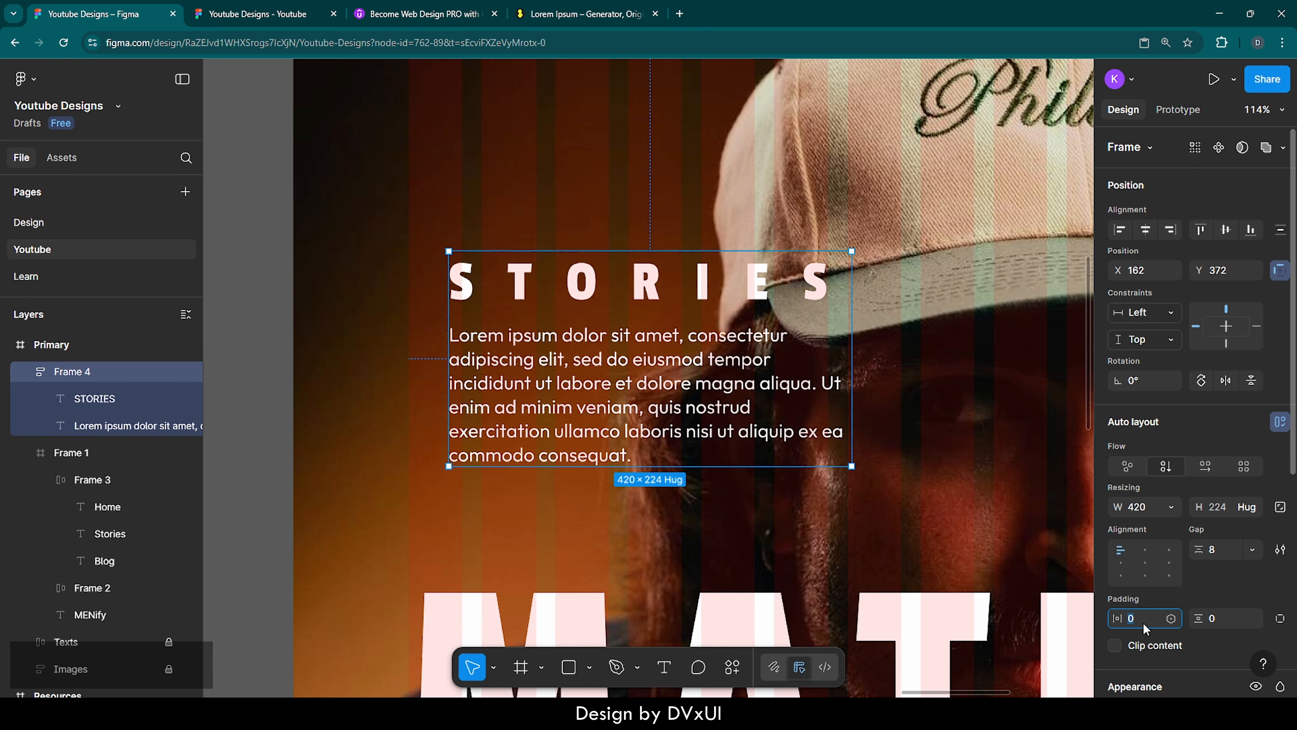
{"action": "type", "text": "24"}
{"action": "left_click", "coordinate": [1232, 620]}
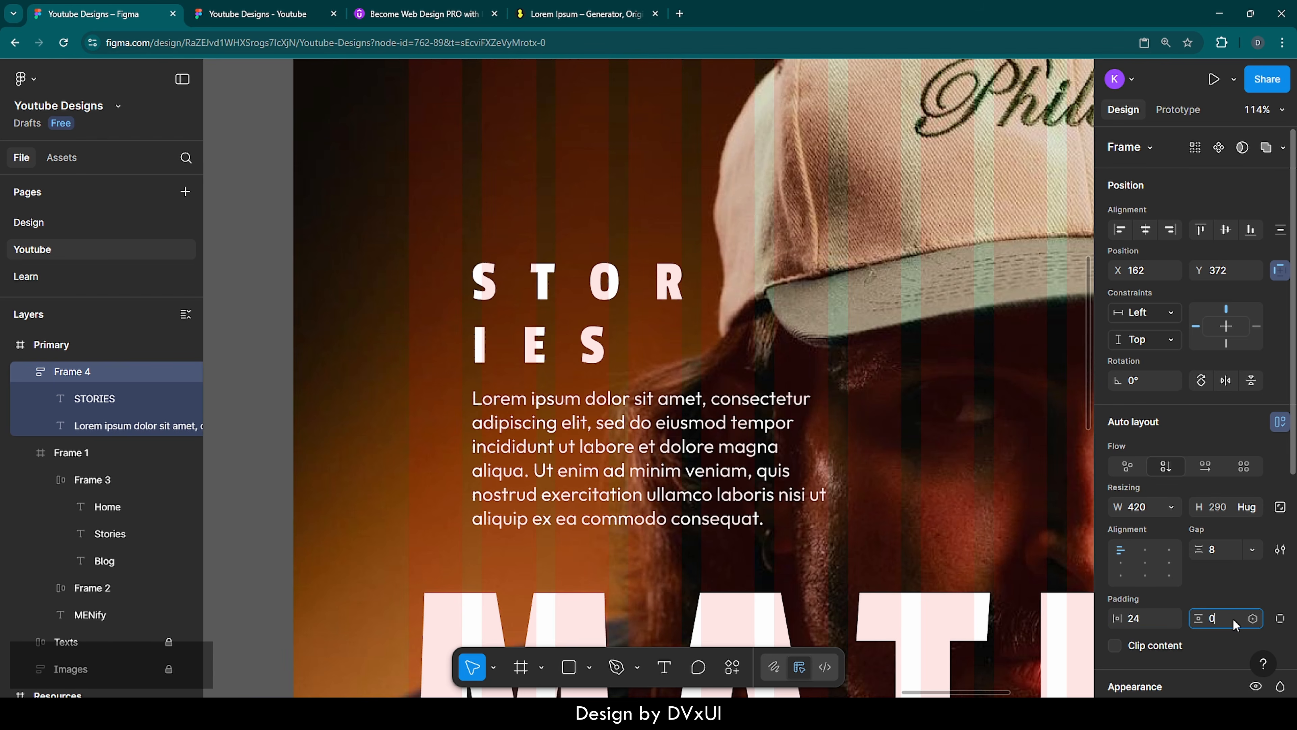
{"action": "type", "text": "24"}
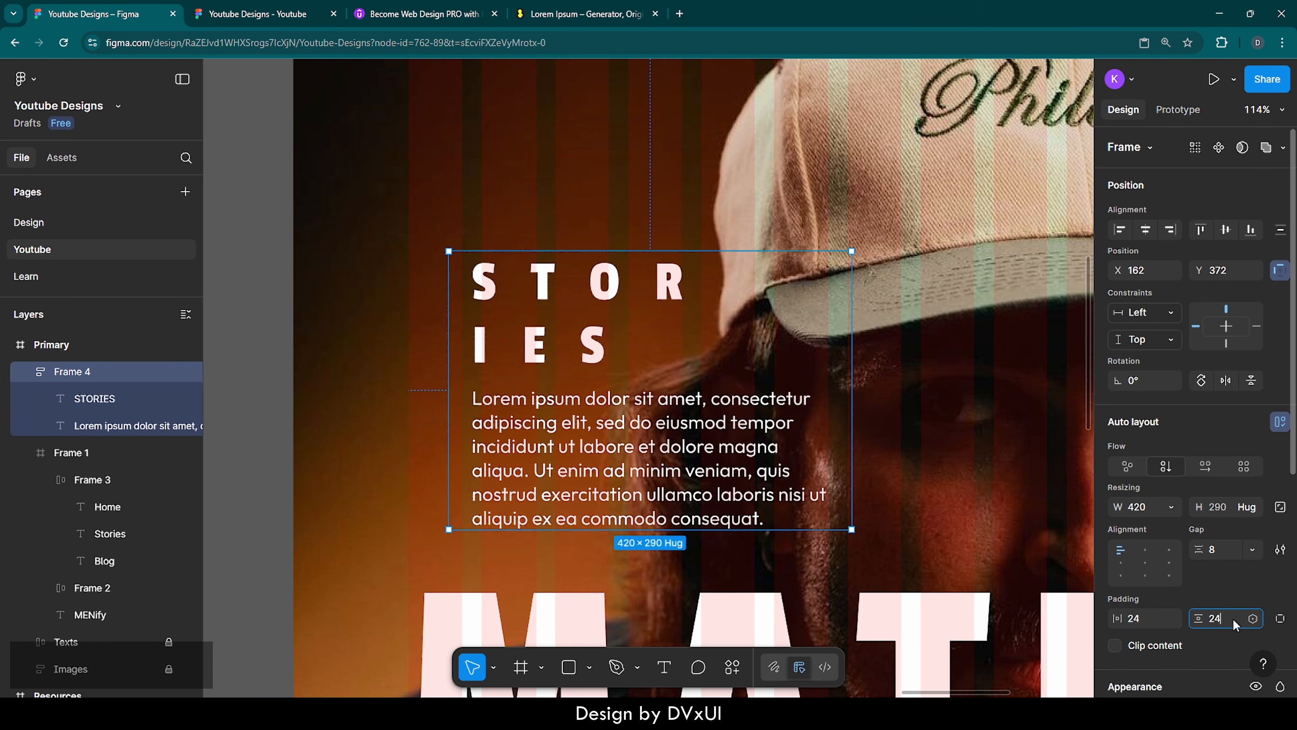
{"action": "key", "text": "Return"}
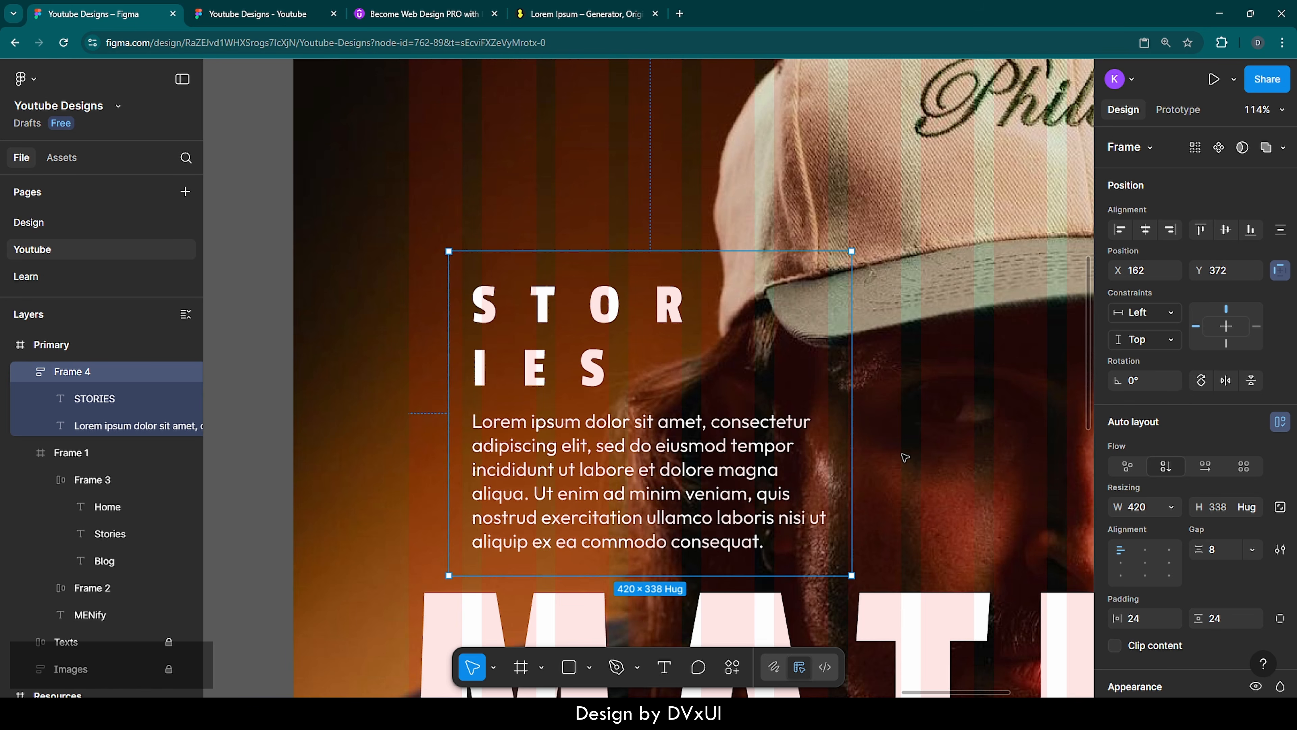
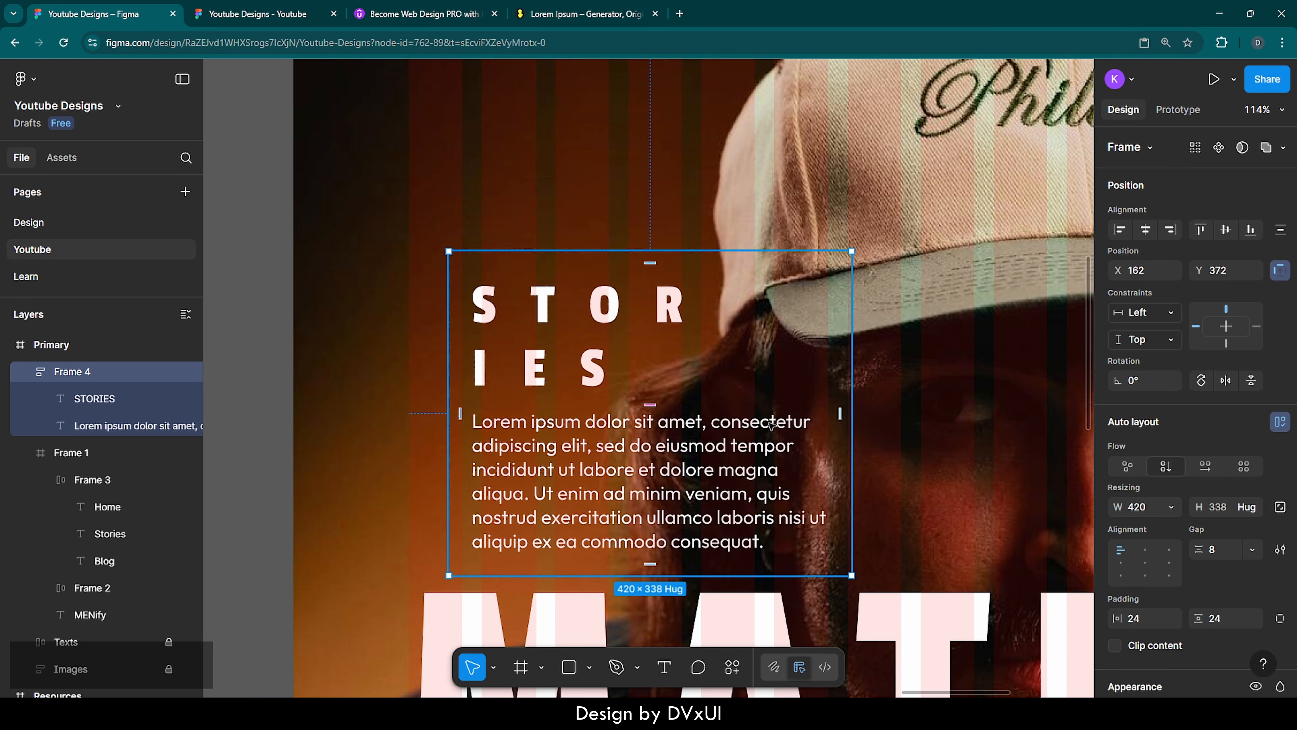
Make the STORIES frame hug its contents horizontally and fix the lorem ipsum paragraph's width at 400
{"action": "left_click", "coordinate": [1174, 507]}
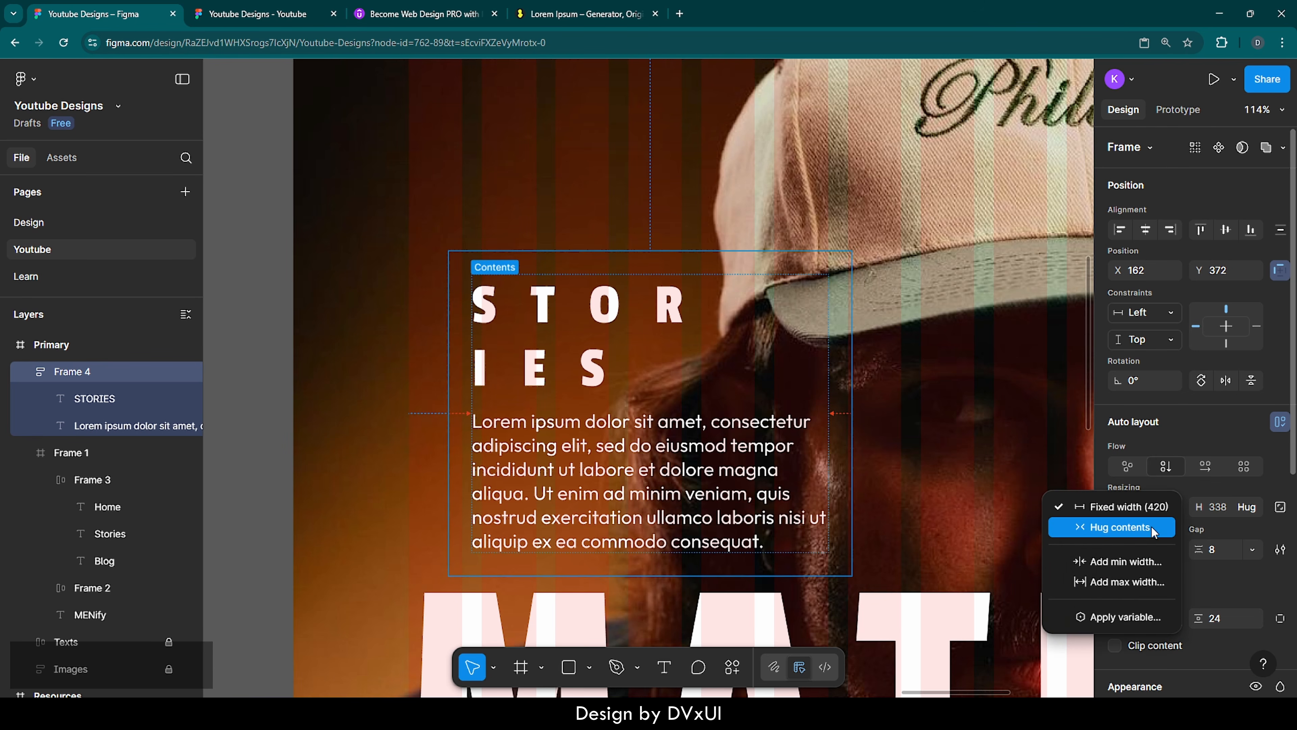
{"action": "left_click", "coordinate": [1131, 528]}
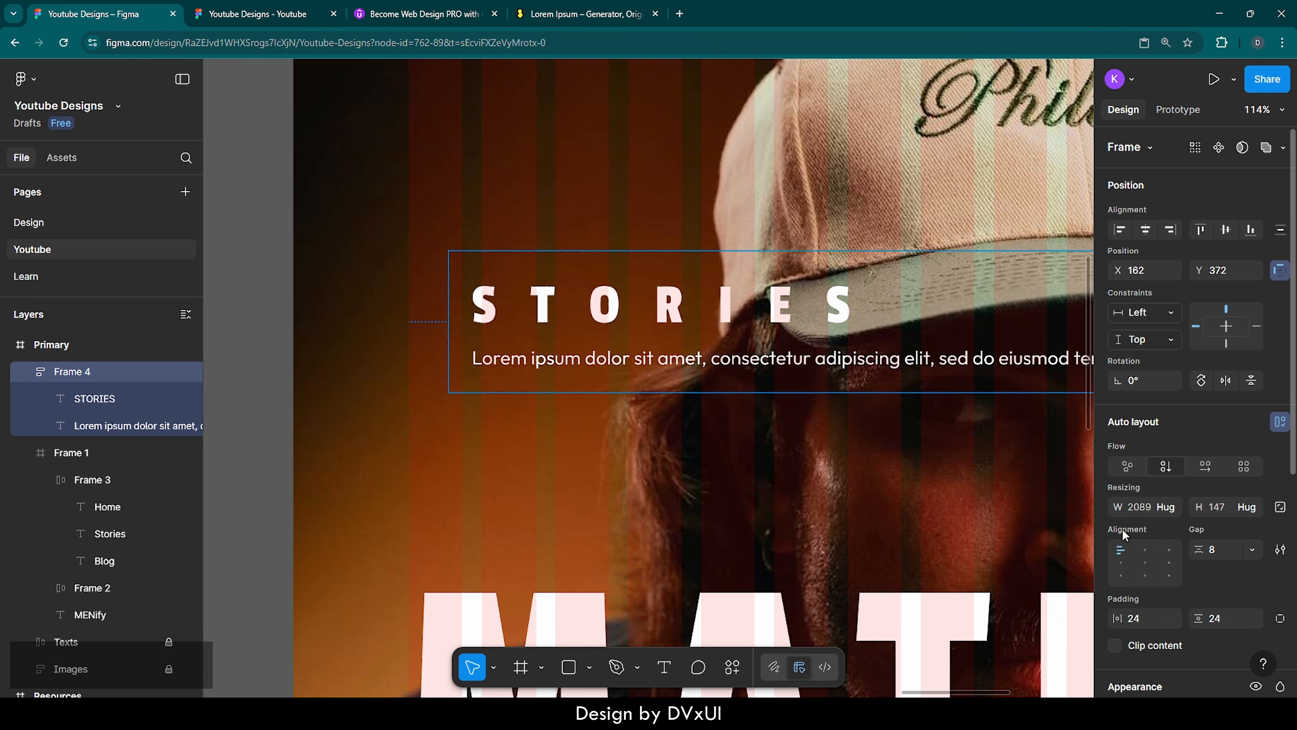
{"action": "left_click", "coordinate": [851, 362]}
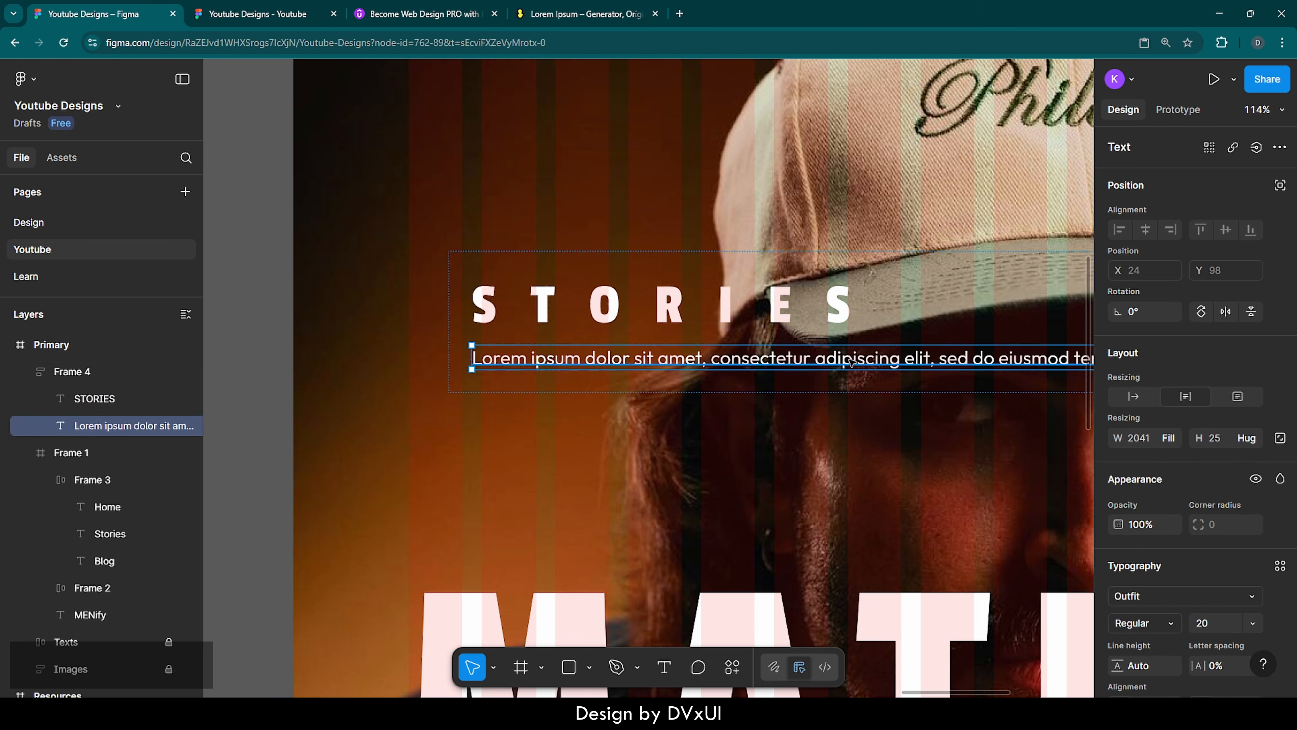
{"action": "left_click", "coordinate": [1138, 437]}
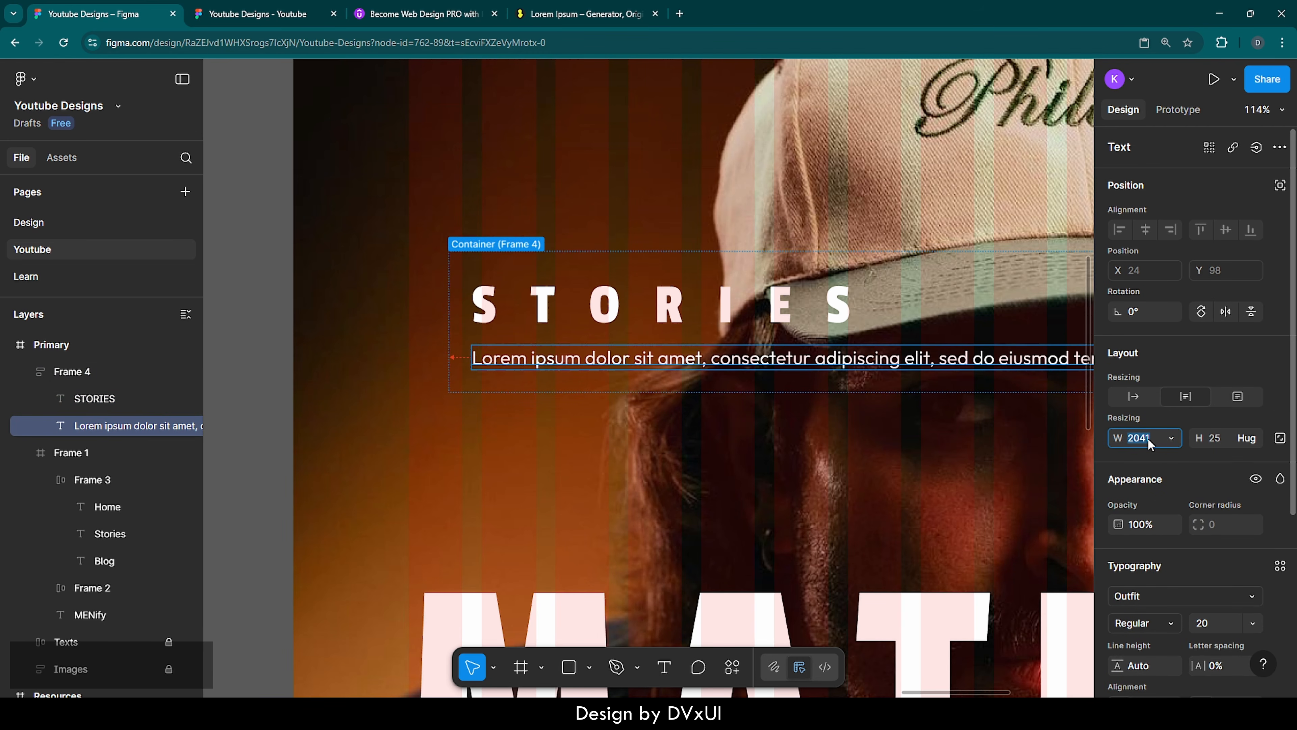
{"action": "type", "text": "400"}
{"action": "key", "text": "Return"}
{"action": "left_click", "coordinate": [956, 366]}
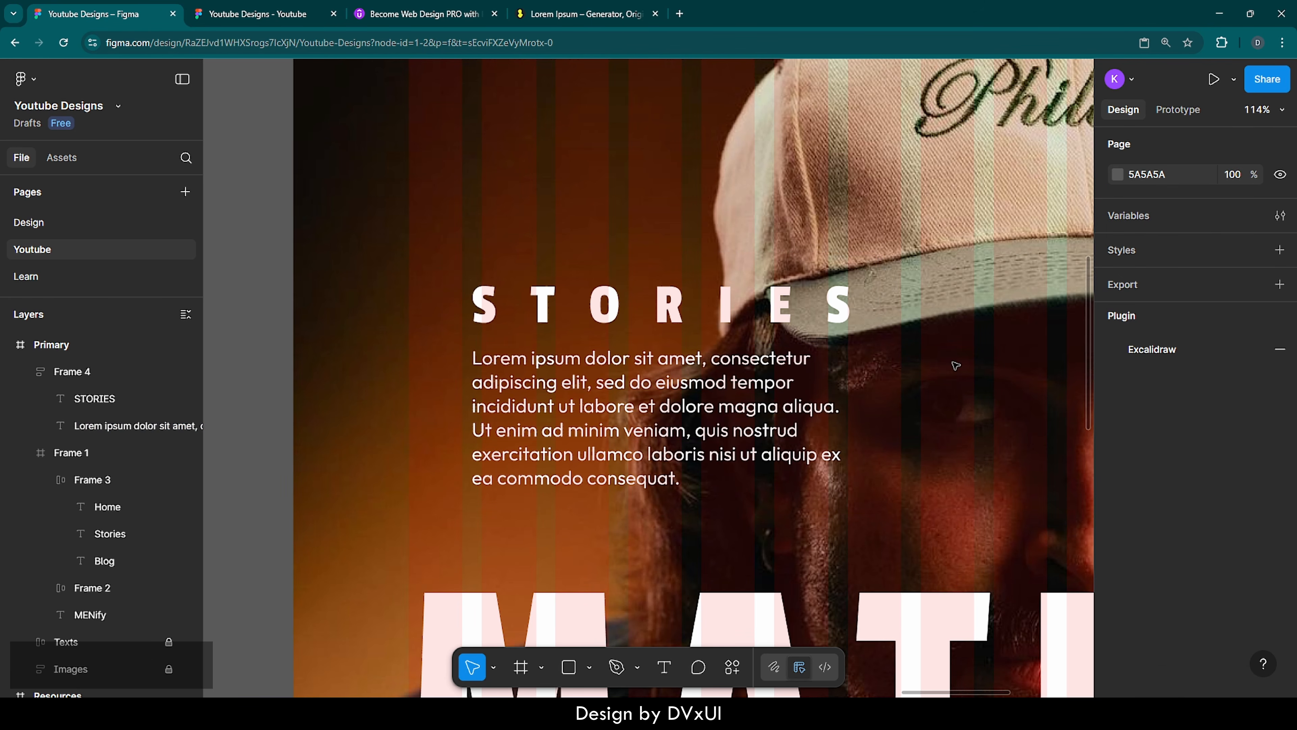
Give the STORIES frame an FFFFFF fill at 10% opacity
{"action": "left_click", "coordinate": [869, 364]}
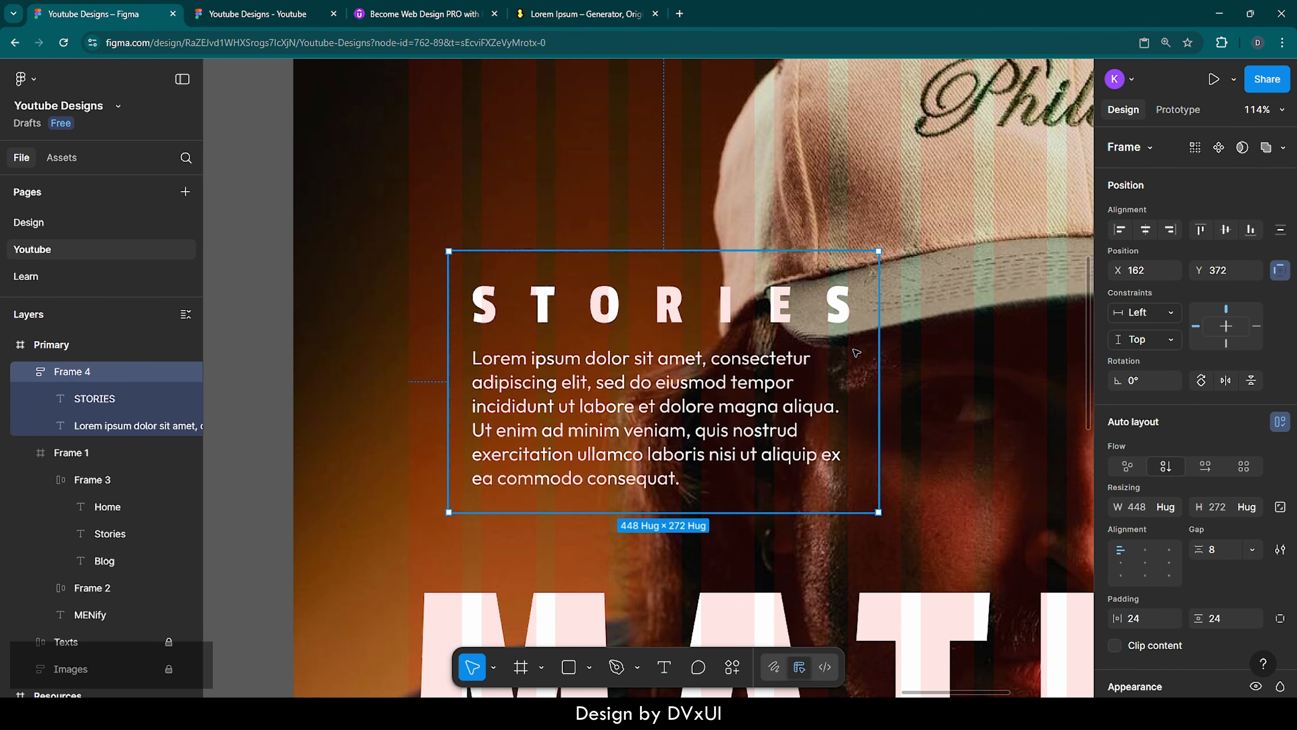
{"action": "scroll", "coordinate": [1189, 505], "scroll_direction": "down", "scroll_amount": 6}
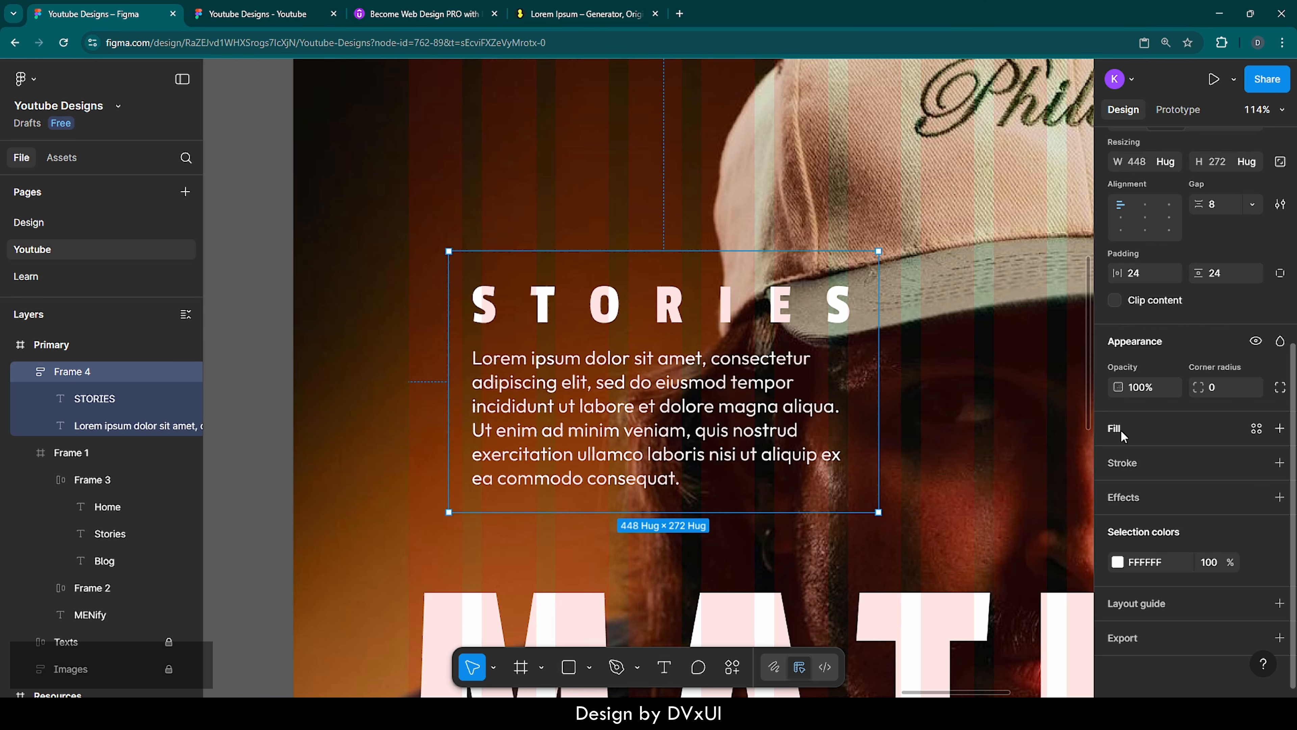
{"action": "left_click", "coordinate": [1121, 430]}
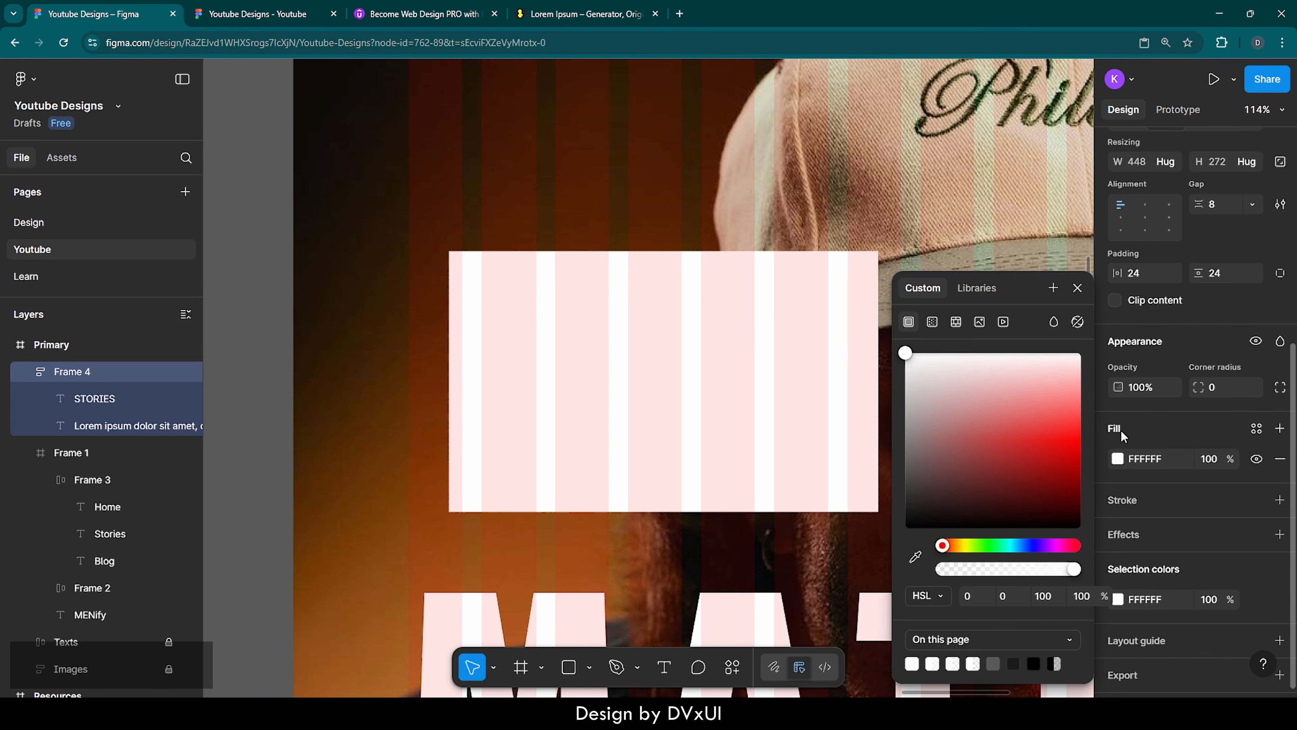
{"action": "left_click", "coordinate": [1212, 463]}
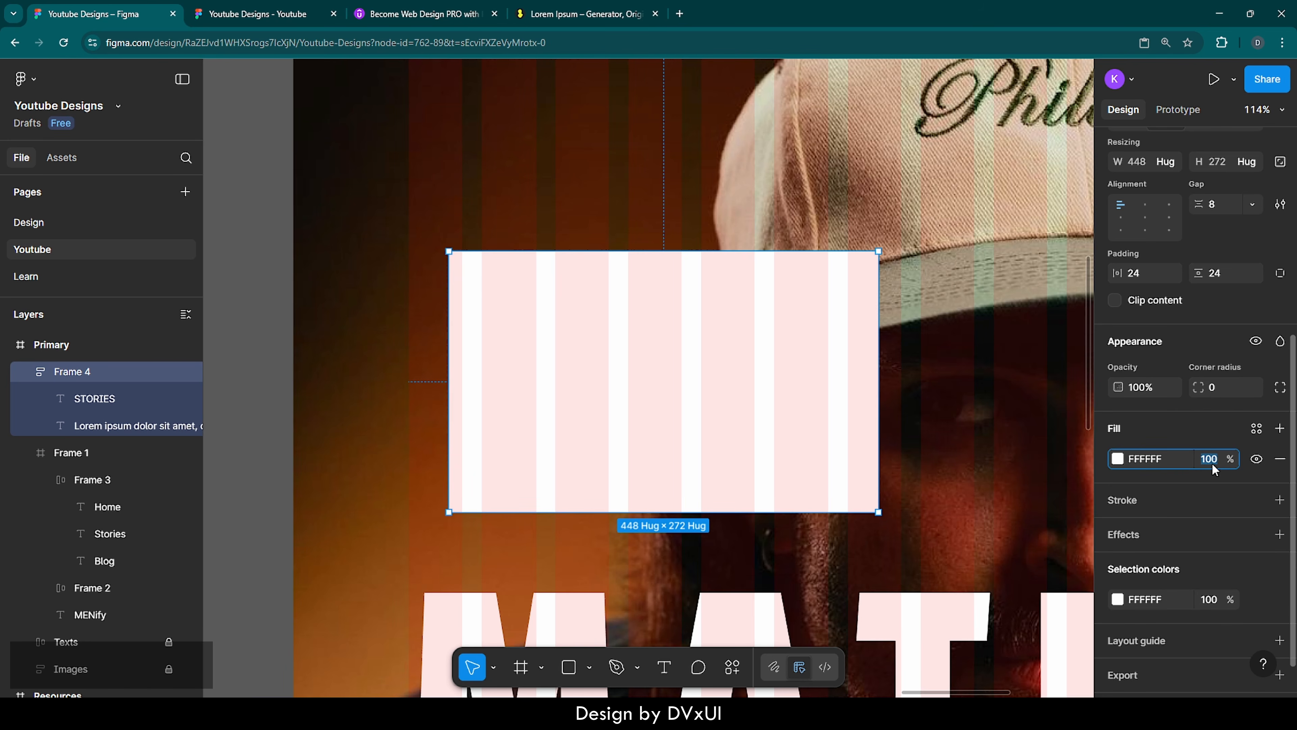
{"action": "type", "text": "10"}
{"action": "key", "text": "Return"}
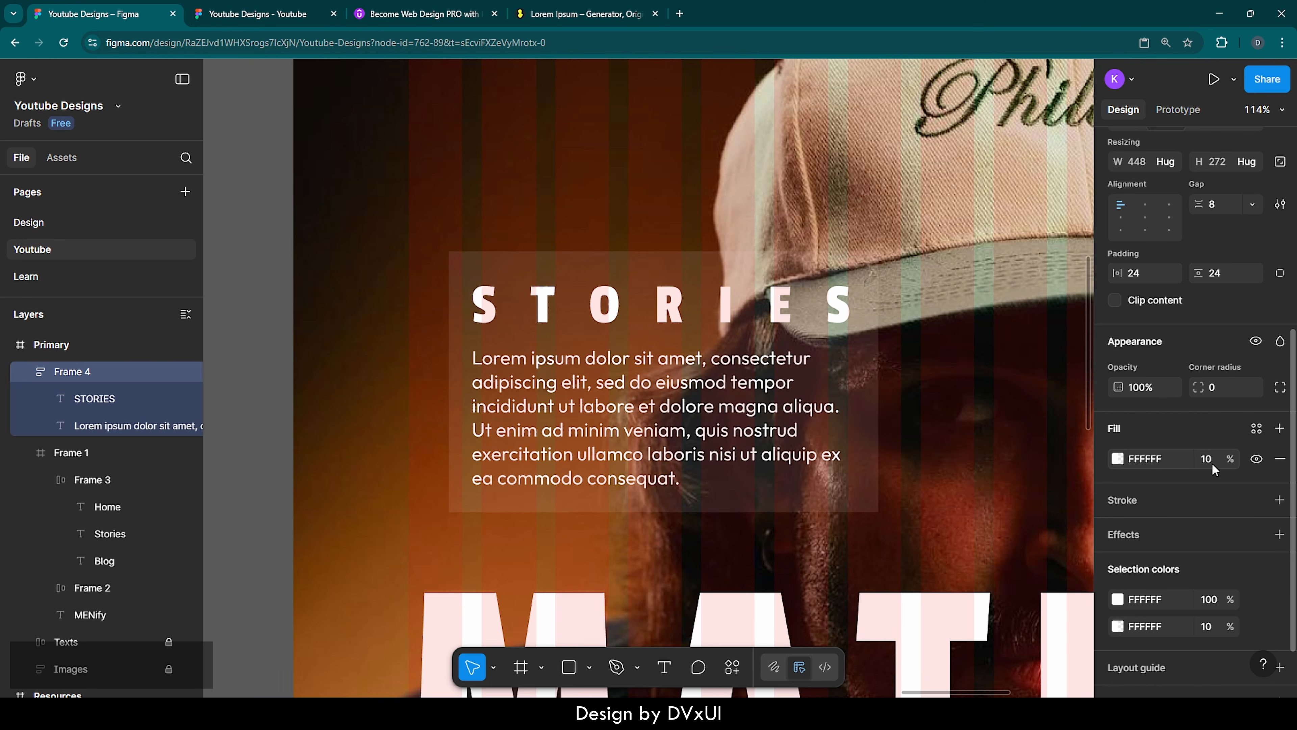
Add a stroke to the STORIES frame in FFFFFF at 30% opacity
{"action": "left_click", "coordinate": [1137, 500]}
{"action": "left_click", "coordinate": [1119, 530]}
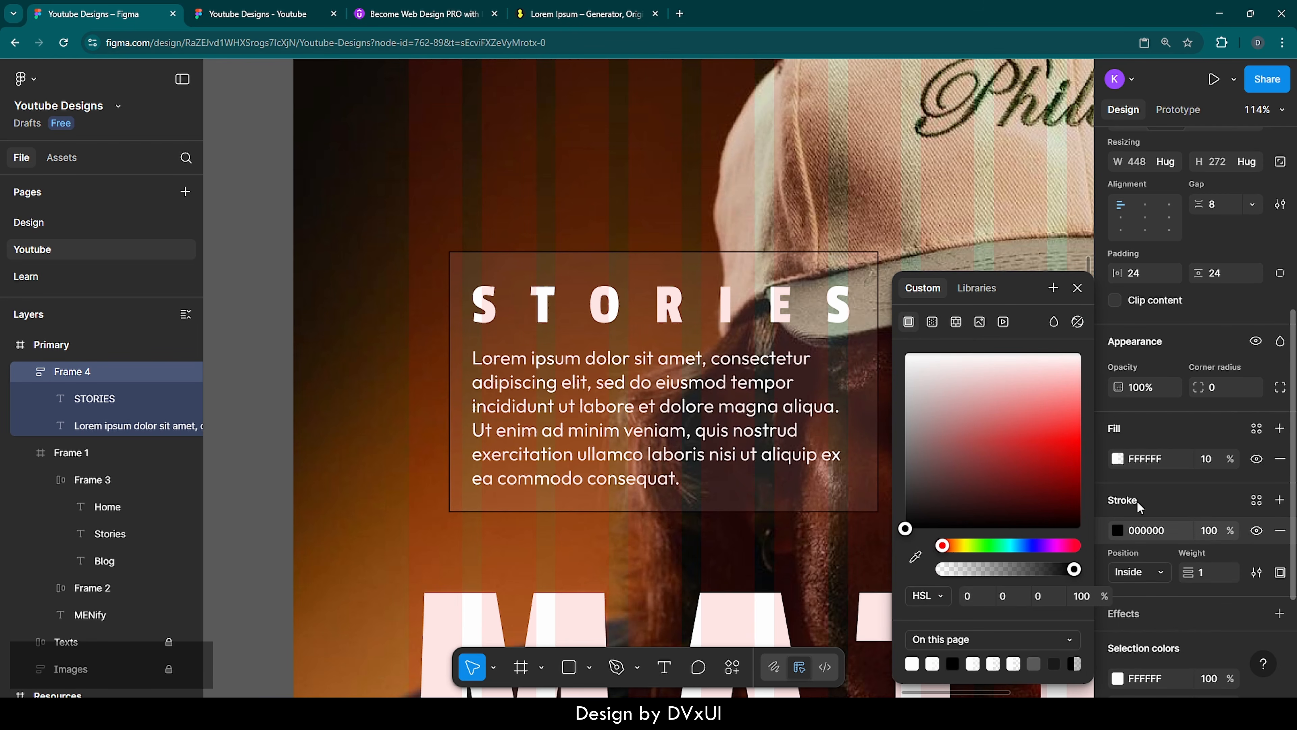
{"action": "left_click", "coordinate": [1145, 528]}
{"action": "type", "text": "FFFFFF"}
{"action": "key", "text": "Return"}
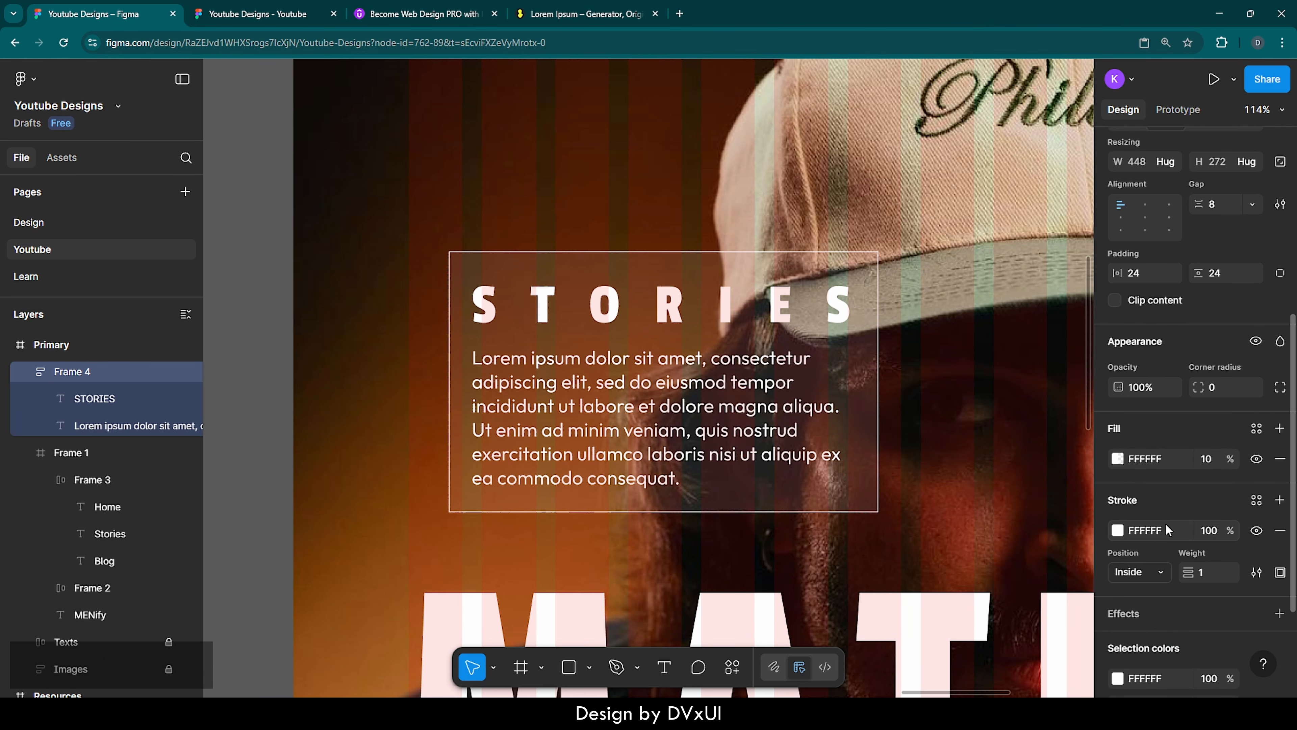
{"action": "left_click", "coordinate": [1206, 530]}
{"action": "type", "text": "30"}
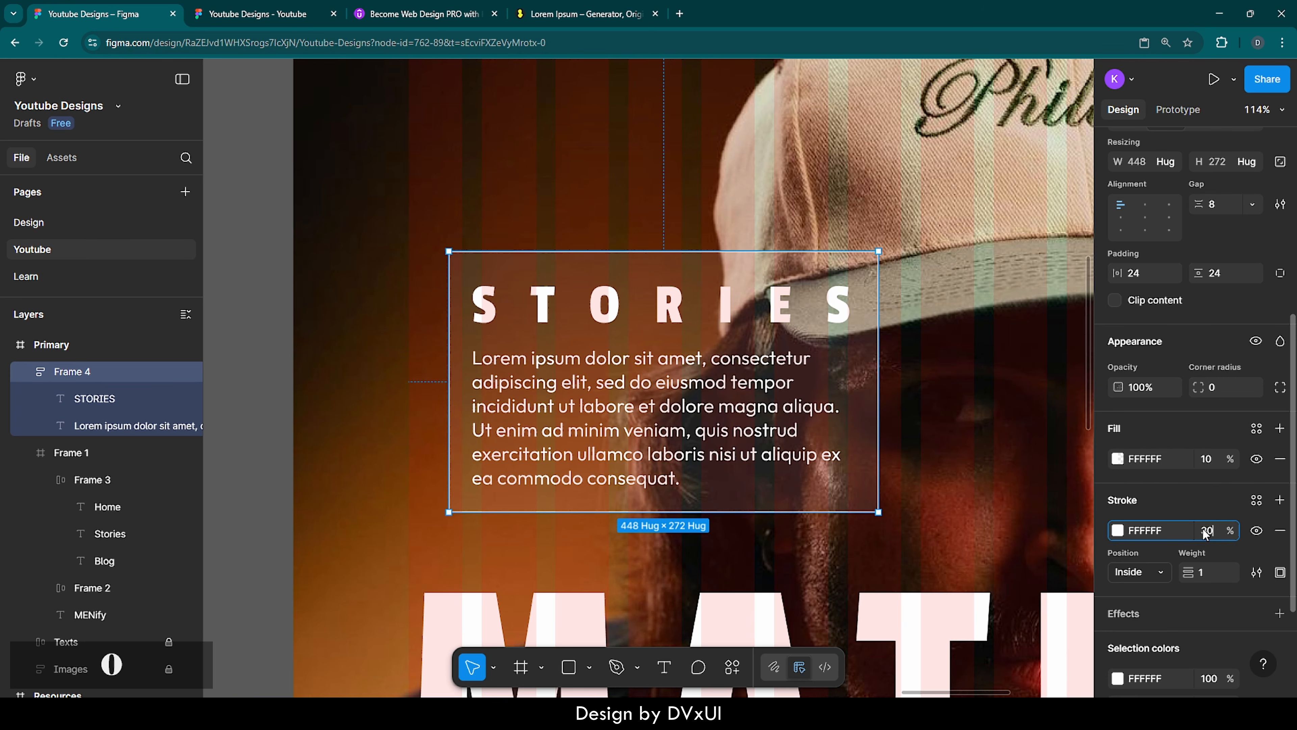
{"action": "key", "text": "Return"}
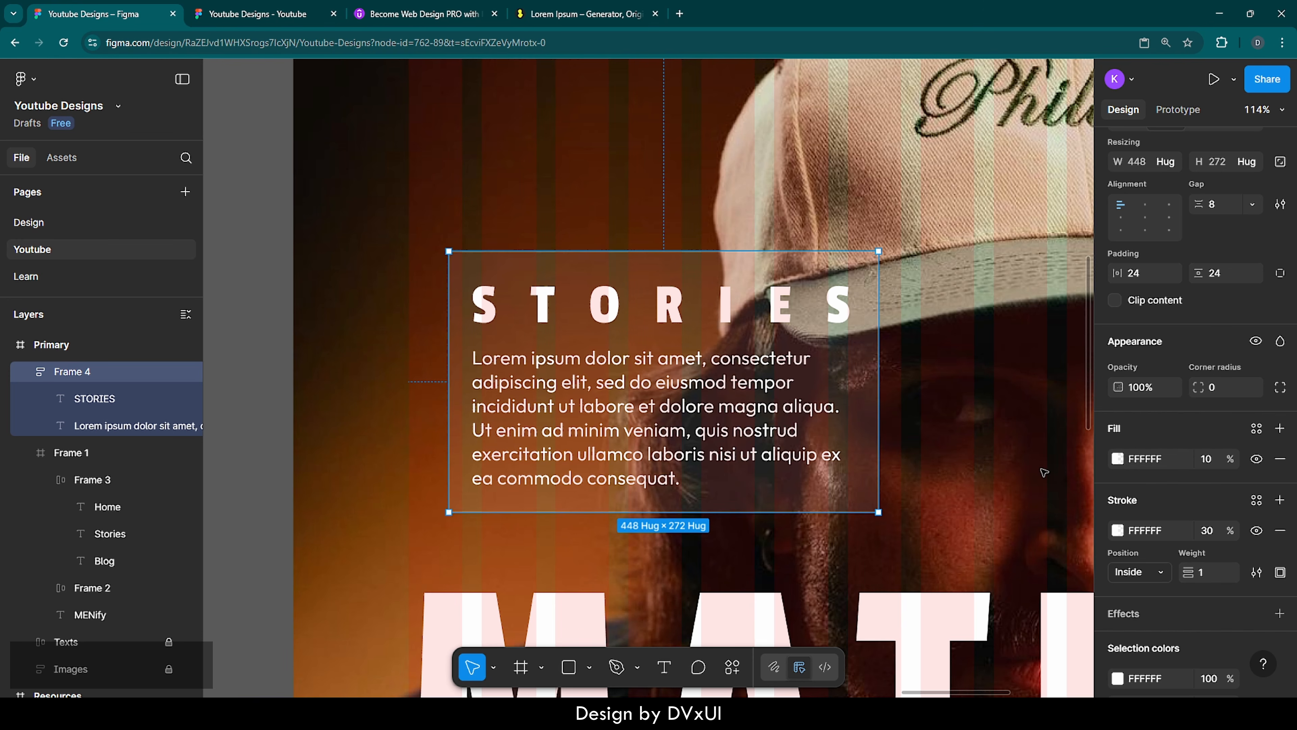
Add a uniform background blur of 12 to the STORIES frame
{"action": "scroll", "coordinate": [1156, 507], "scroll_direction": "down", "scroll_amount": 4}
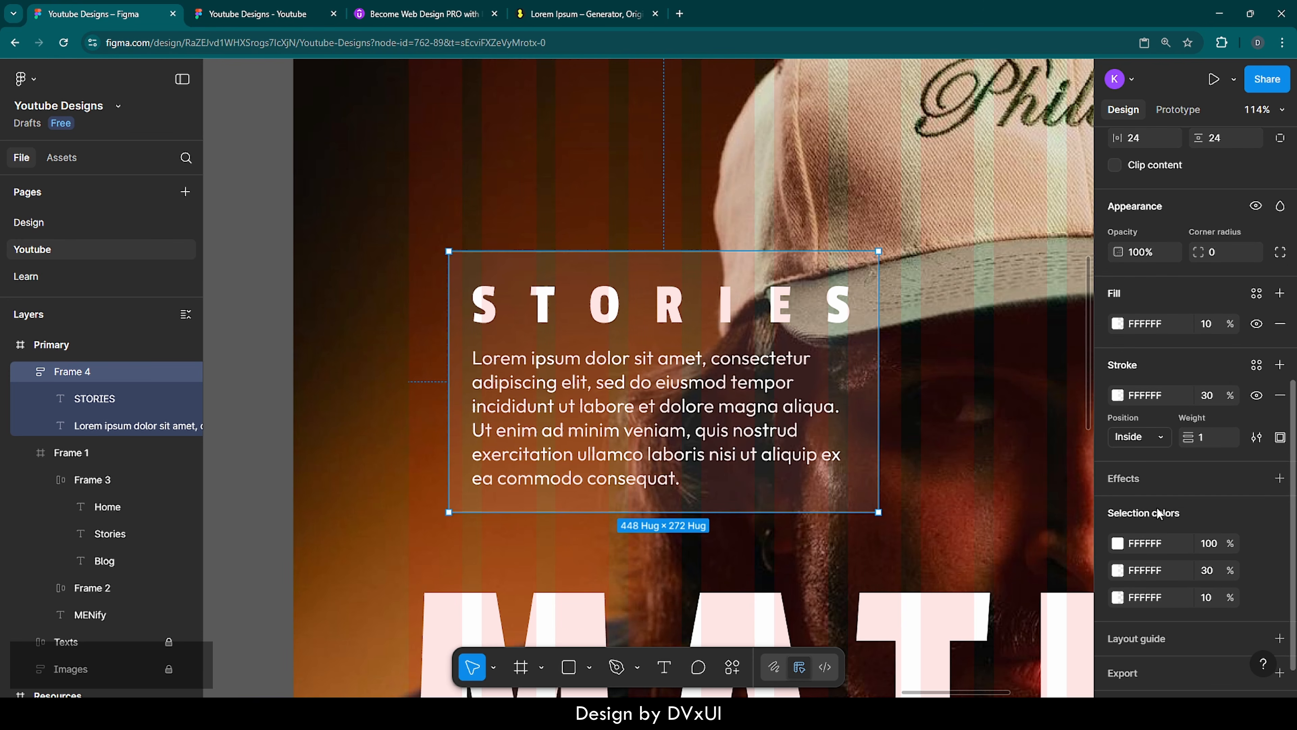
{"action": "left_click", "coordinate": [1135, 481]}
{"action": "left_click", "coordinate": [969, 466]}
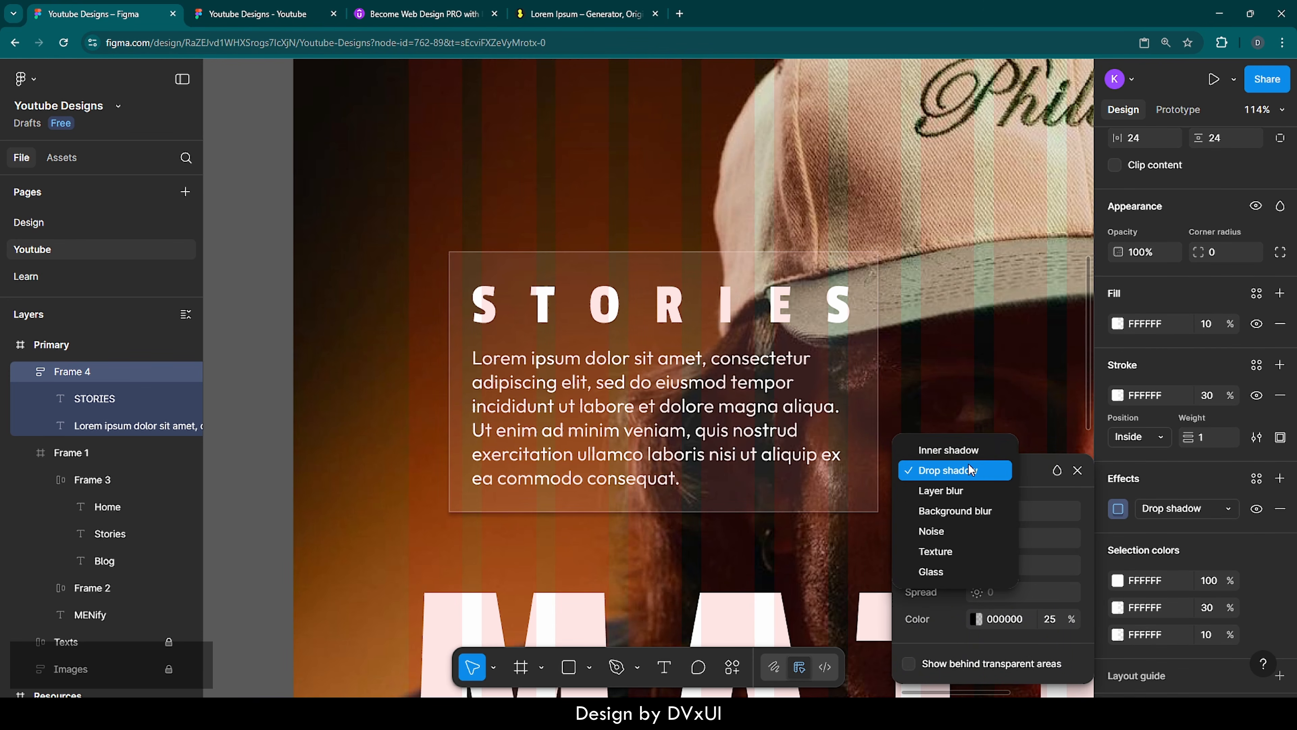
{"action": "left_click", "coordinate": [967, 509]}
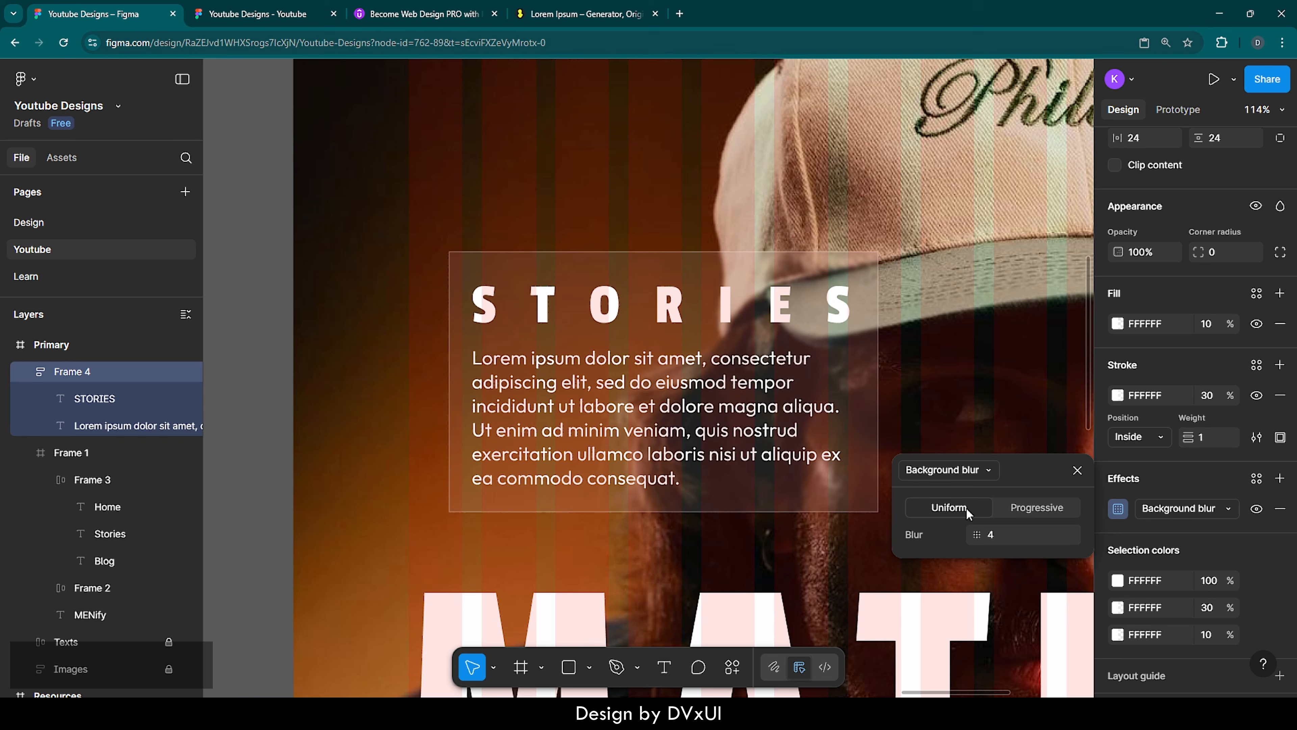
{"action": "left_click", "coordinate": [1001, 530]}
{"action": "type", "text": "12"}
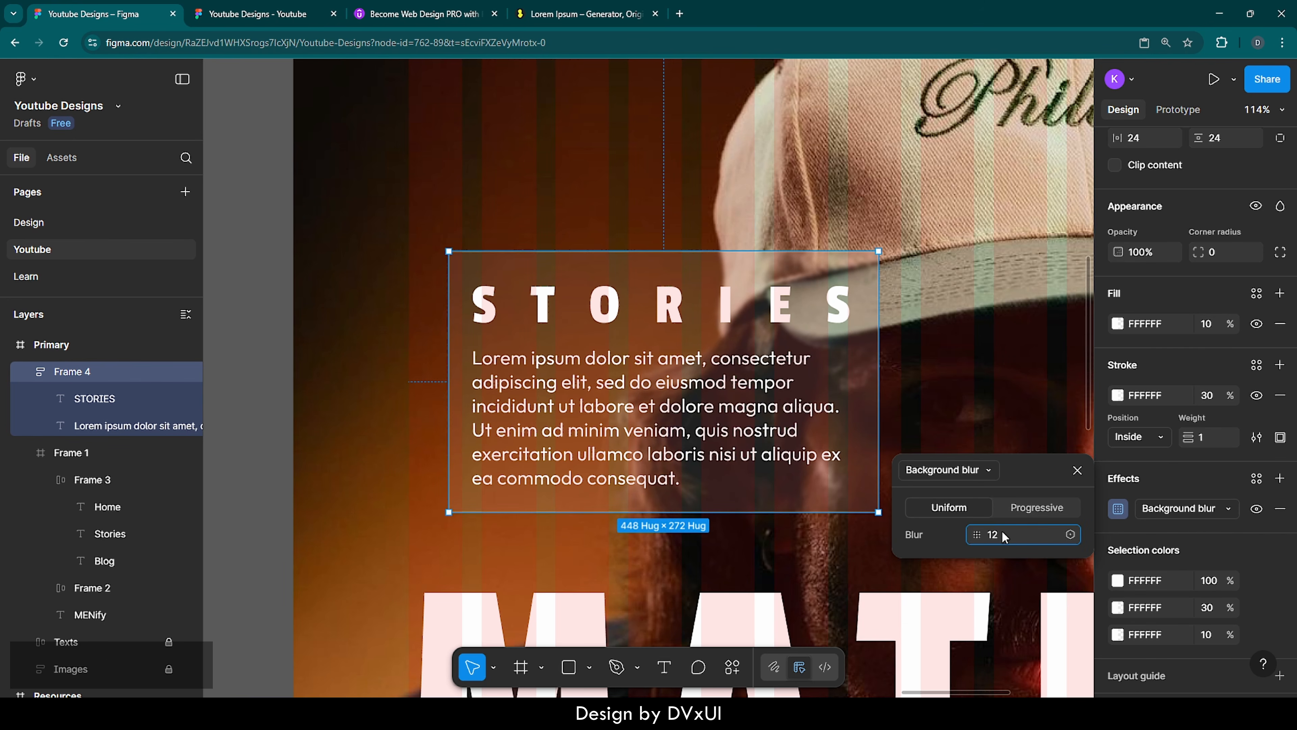
{"action": "key", "text": "Return"}
{"action": "left_click", "coordinate": [928, 397]}
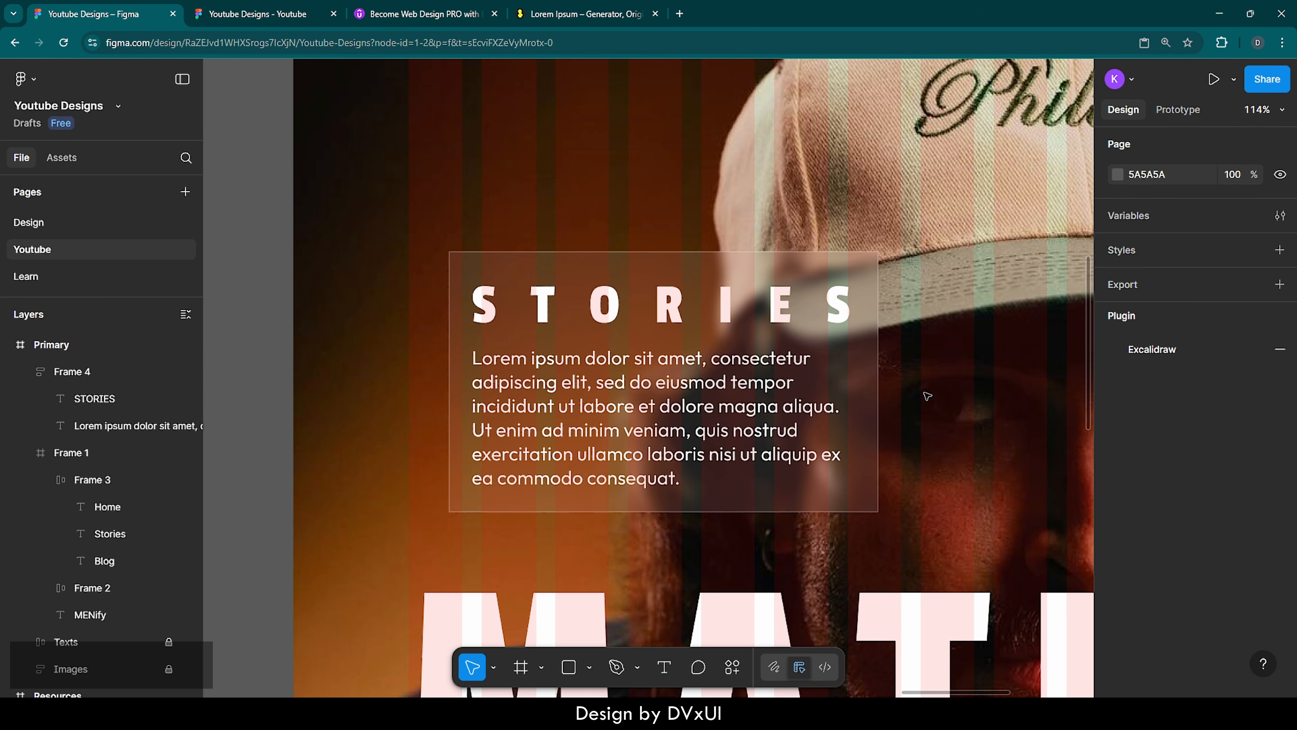
Nudge the STORIES frame left to X 120, flush with the layout guide's first column
{"action": "left_click", "coordinate": [868, 377]}
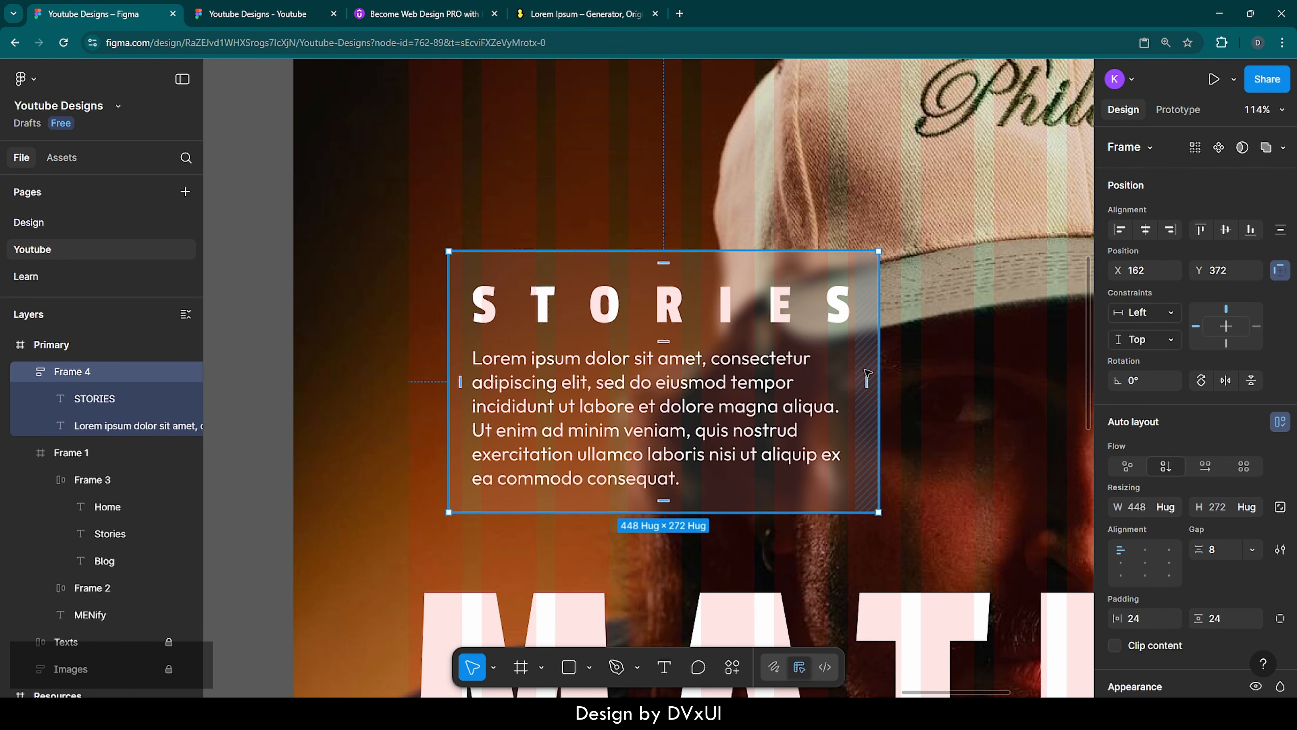
{"action": "key", "text": "shift+Left"}
{"action": "key", "text": "shift+Left"}
{"action": "key", "text": "shift+Left"}
{"action": "key", "text": "shift+Left"}
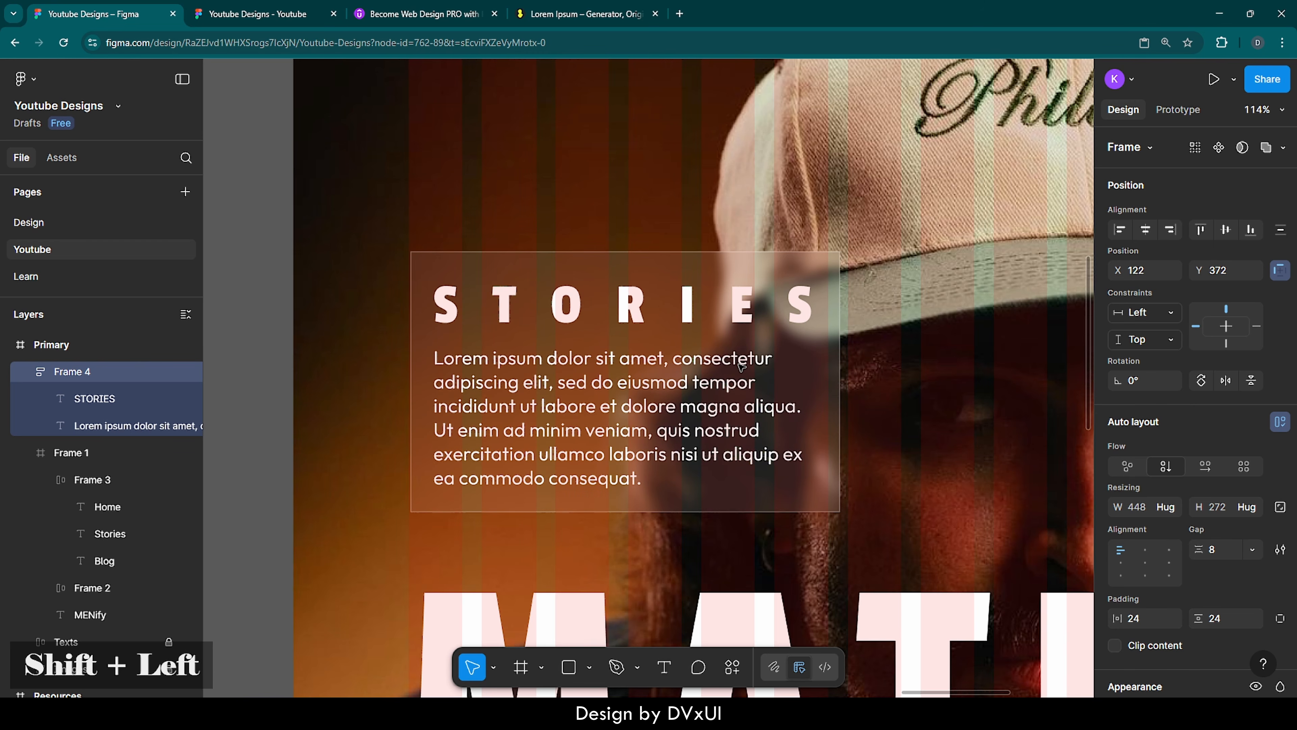
{"action": "key", "text": "Left"}
{"action": "key", "text": "Left"}
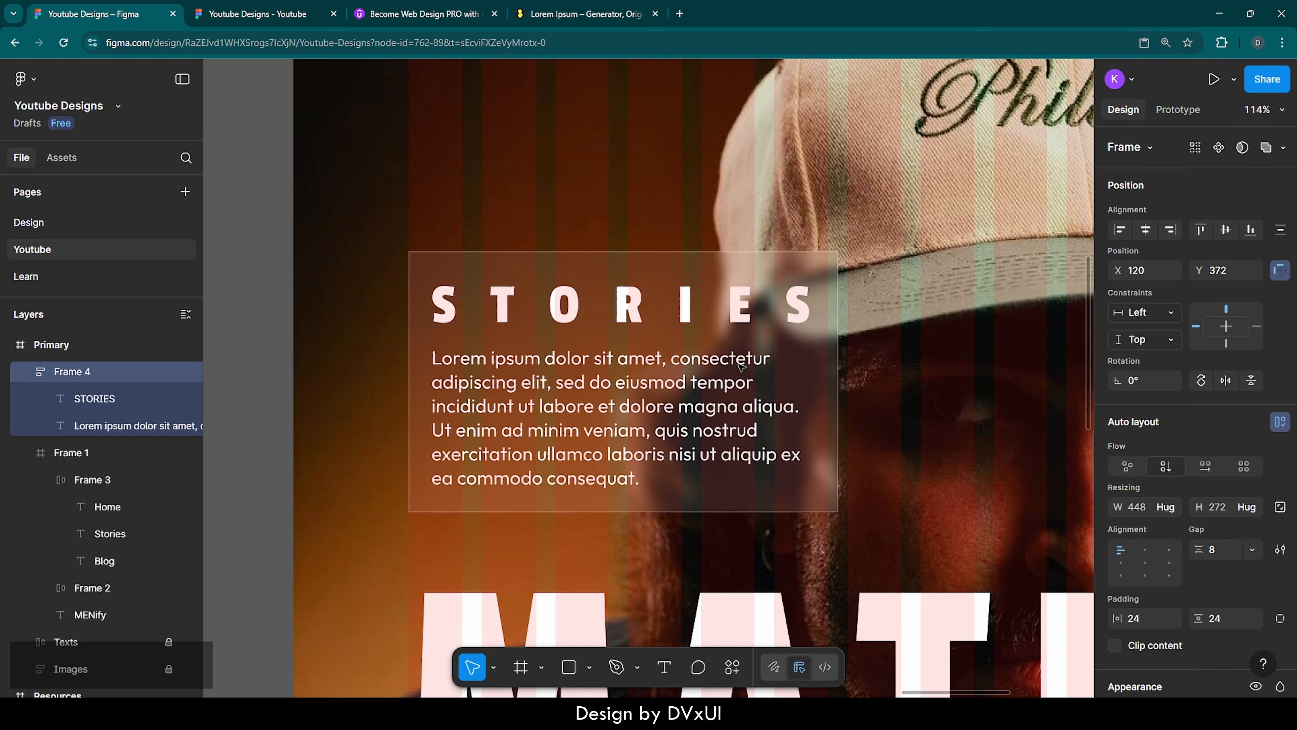
Set the STORIES frame's Y position to 370
{"action": "scroll", "coordinate": [740, 365], "scroll_direction": "up", "scroll_amount": 3}
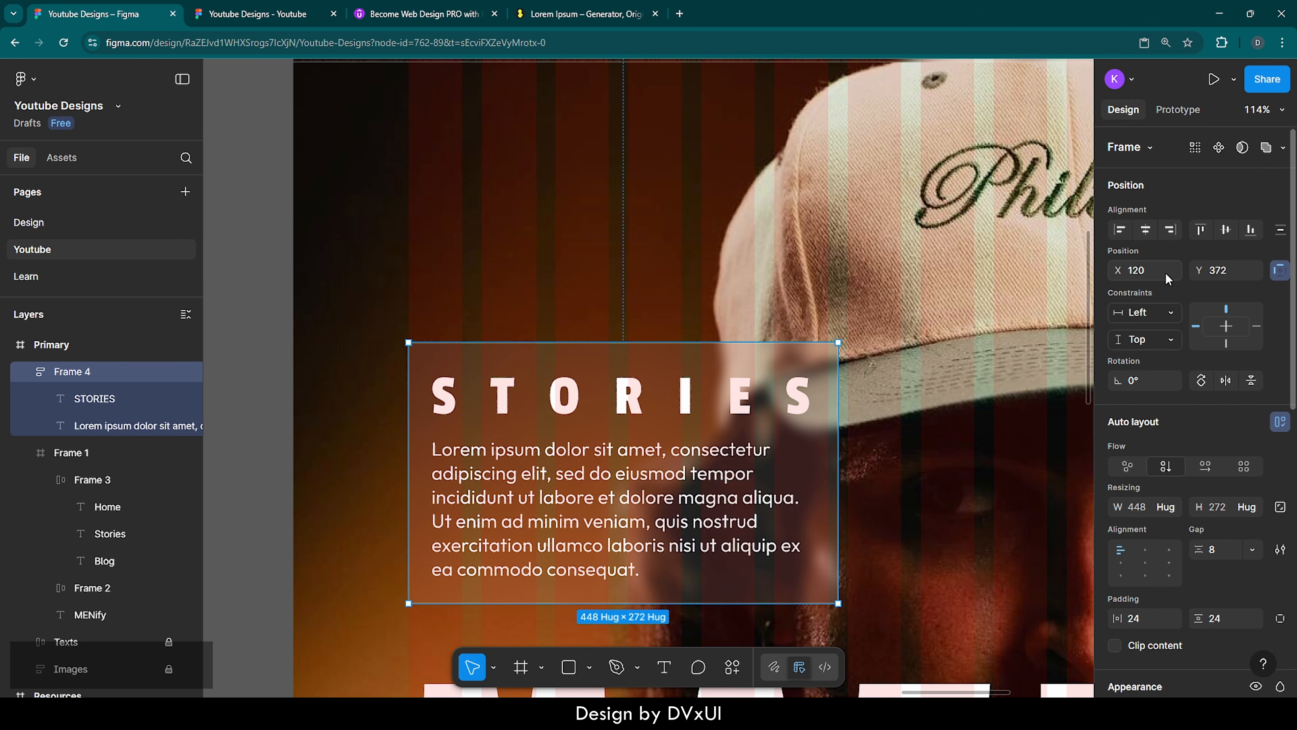
{"action": "double_click", "coordinate": [1239, 271]}
{"action": "type", "text": "370"}
{"action": "key", "text": "Return"}
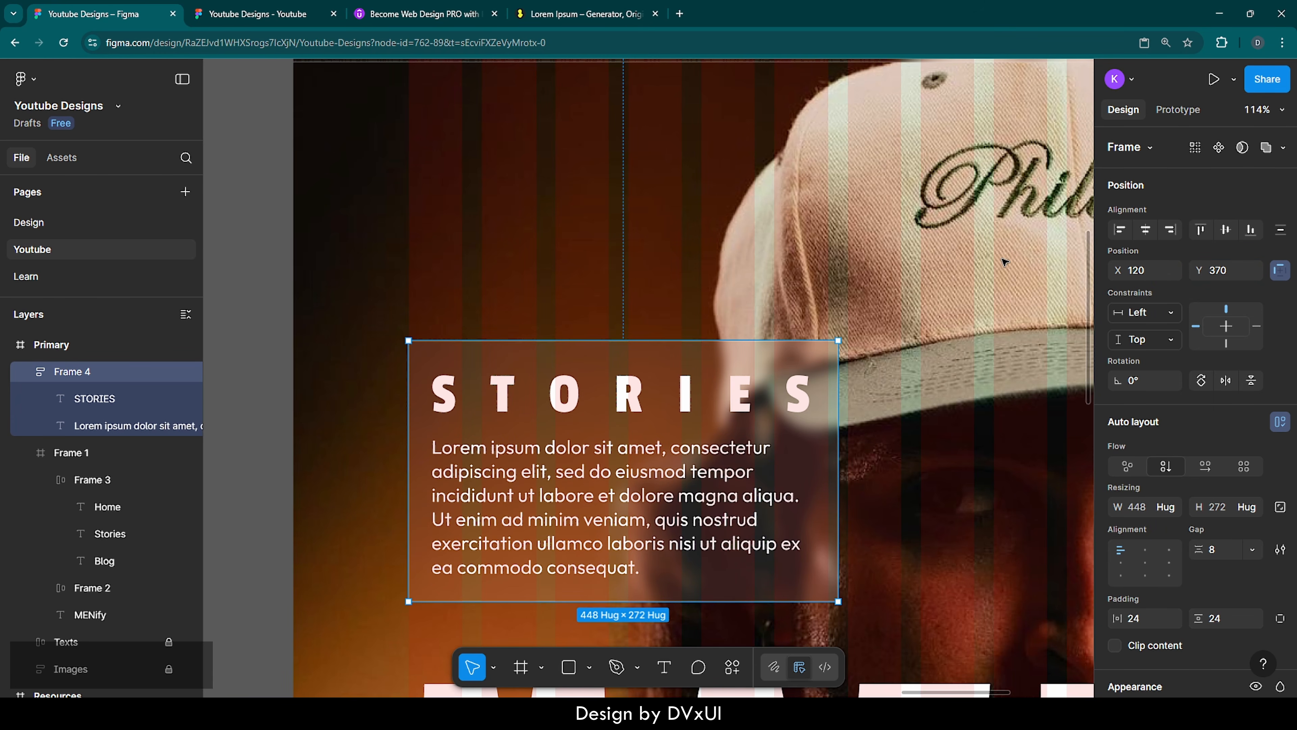
{"action": "left_click", "coordinate": [1005, 262]}
Collapse the STORIES and navigation bar layer groups in the Primary frame and unlock the Texts and Images layers
{"action": "scroll", "coordinate": [1005, 262], "scroll_direction": "down", "scroll_amount": 5}
{"action": "scroll", "coordinate": [1006, 262], "scroll_direction": "right", "scroll_amount": 2}
{"action": "scroll", "coordinate": [1005, 262], "scroll_direction": "right", "scroll_amount": 4}
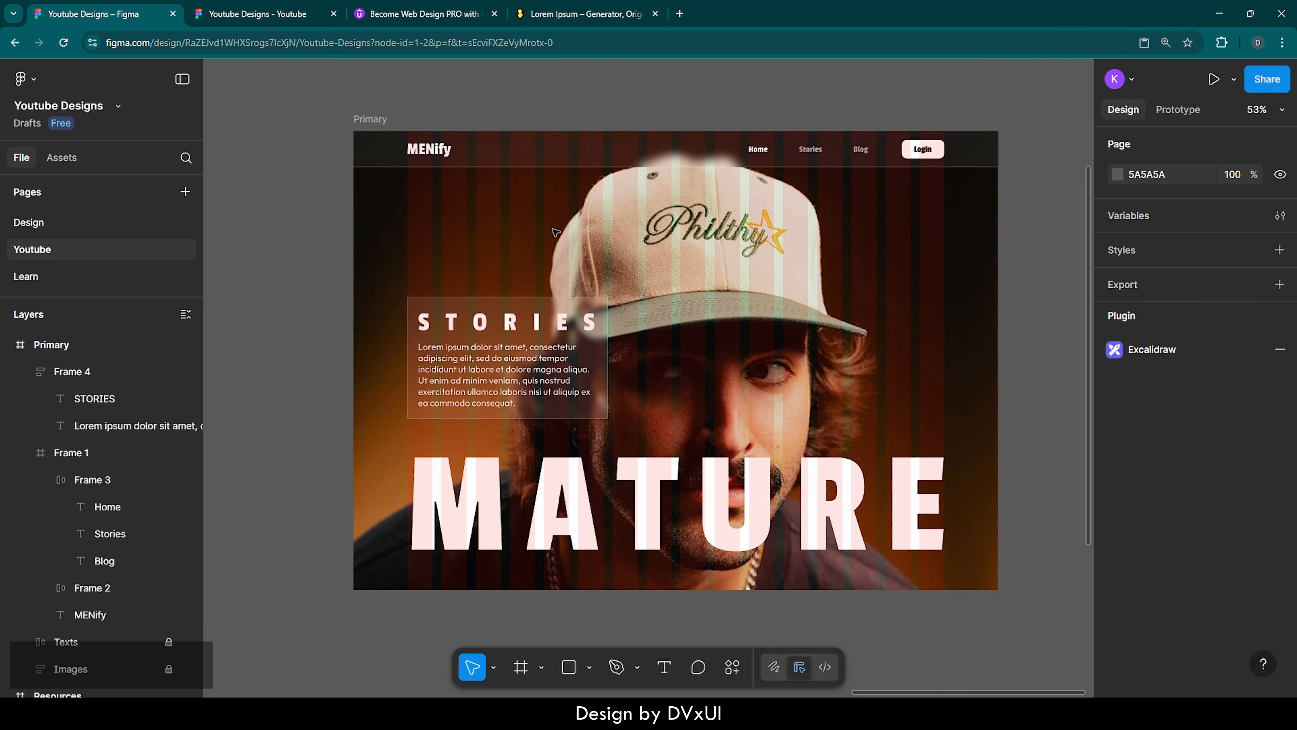
{"action": "scroll", "coordinate": [555, 232], "scroll_direction": "down", "scroll_amount": 4}
{"action": "scroll", "coordinate": [555, 231], "scroll_direction": "up", "scroll_amount": 1}
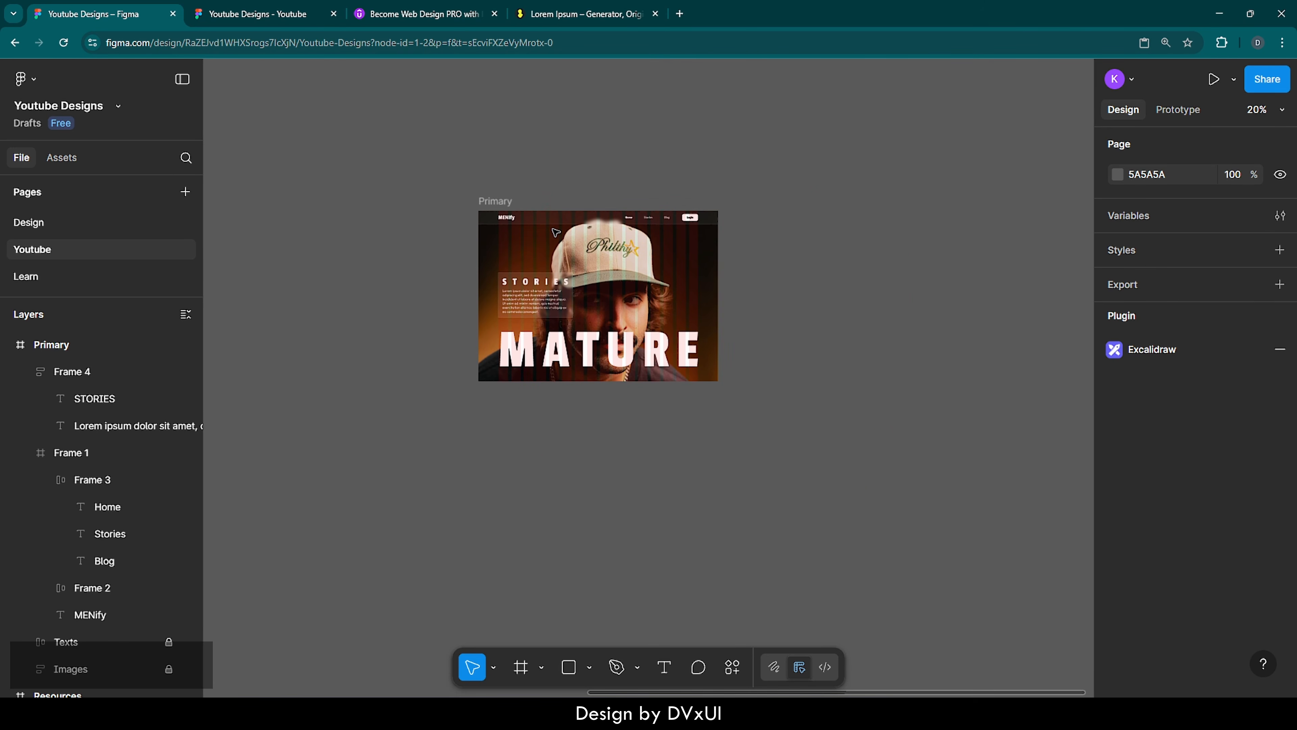
{"action": "left_click", "coordinate": [56, 344]}
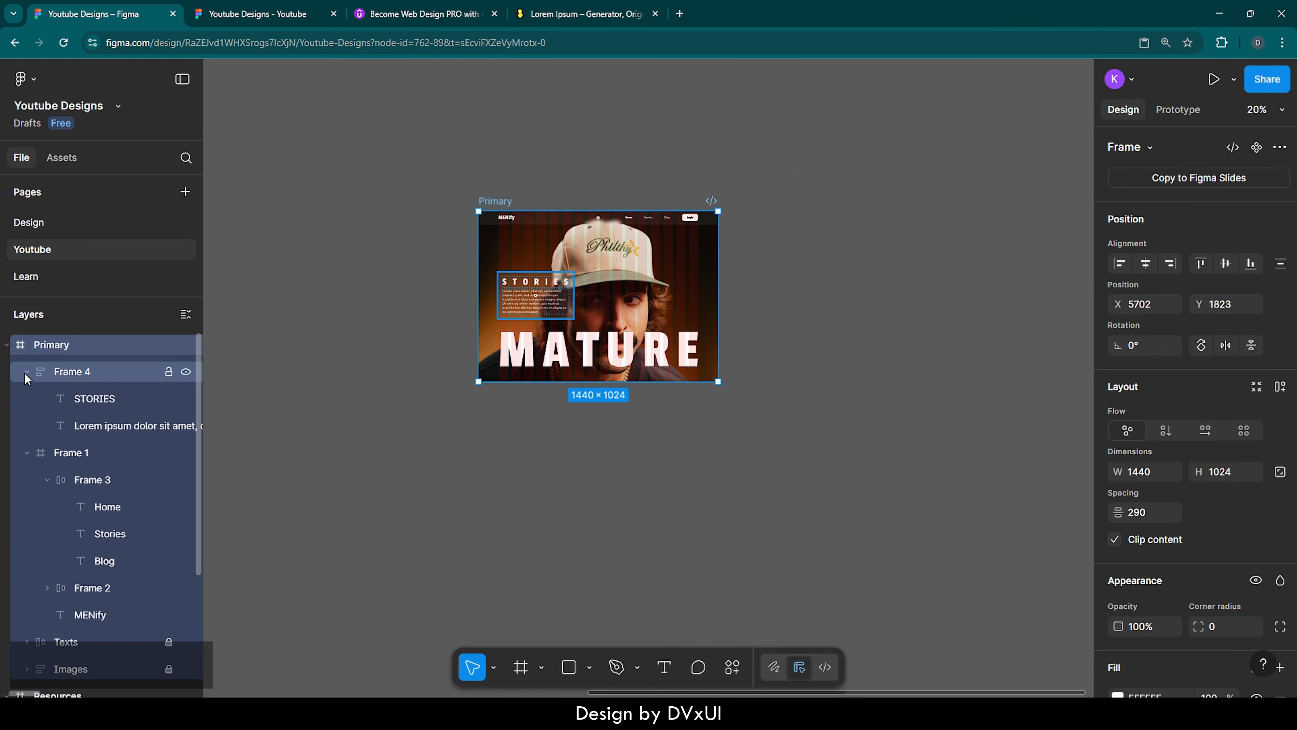
{"action": "left_click", "coordinate": [27, 372]}
{"action": "left_click", "coordinate": [29, 399]}
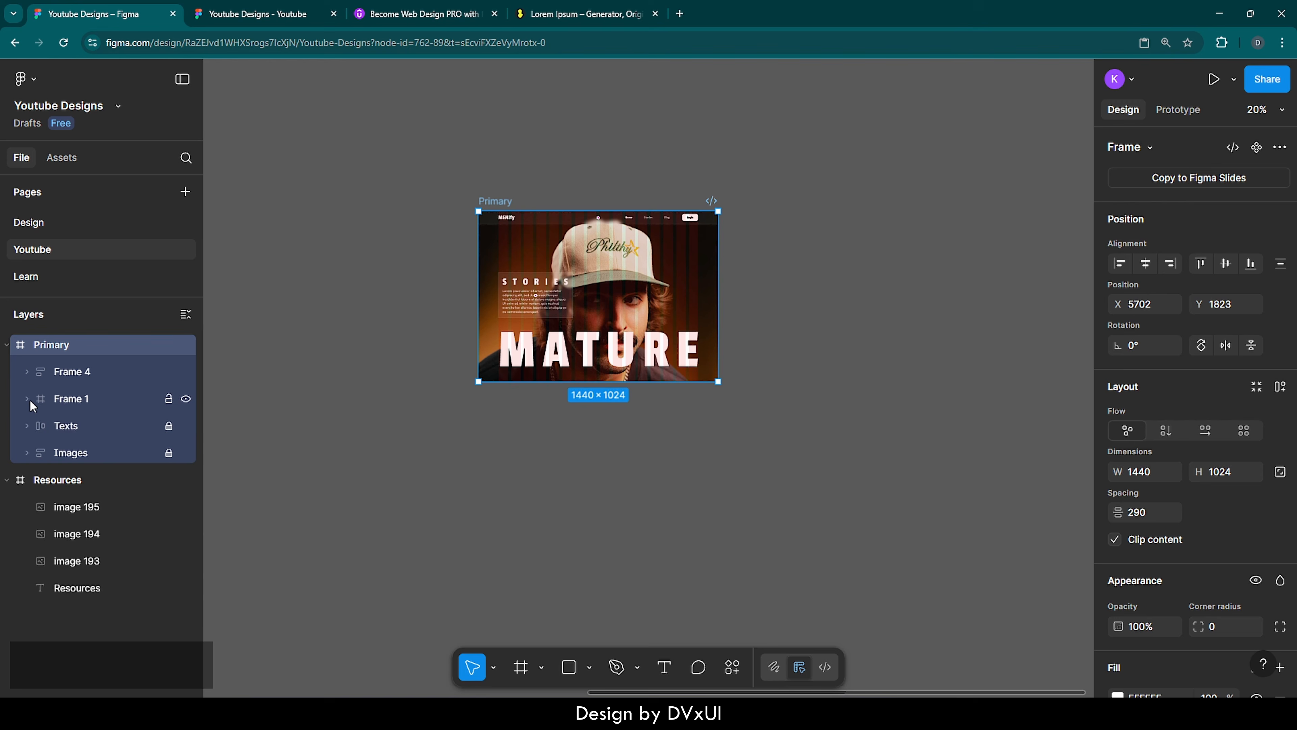
{"action": "left_click", "coordinate": [168, 426]}
{"action": "left_click", "coordinate": [169, 453]}
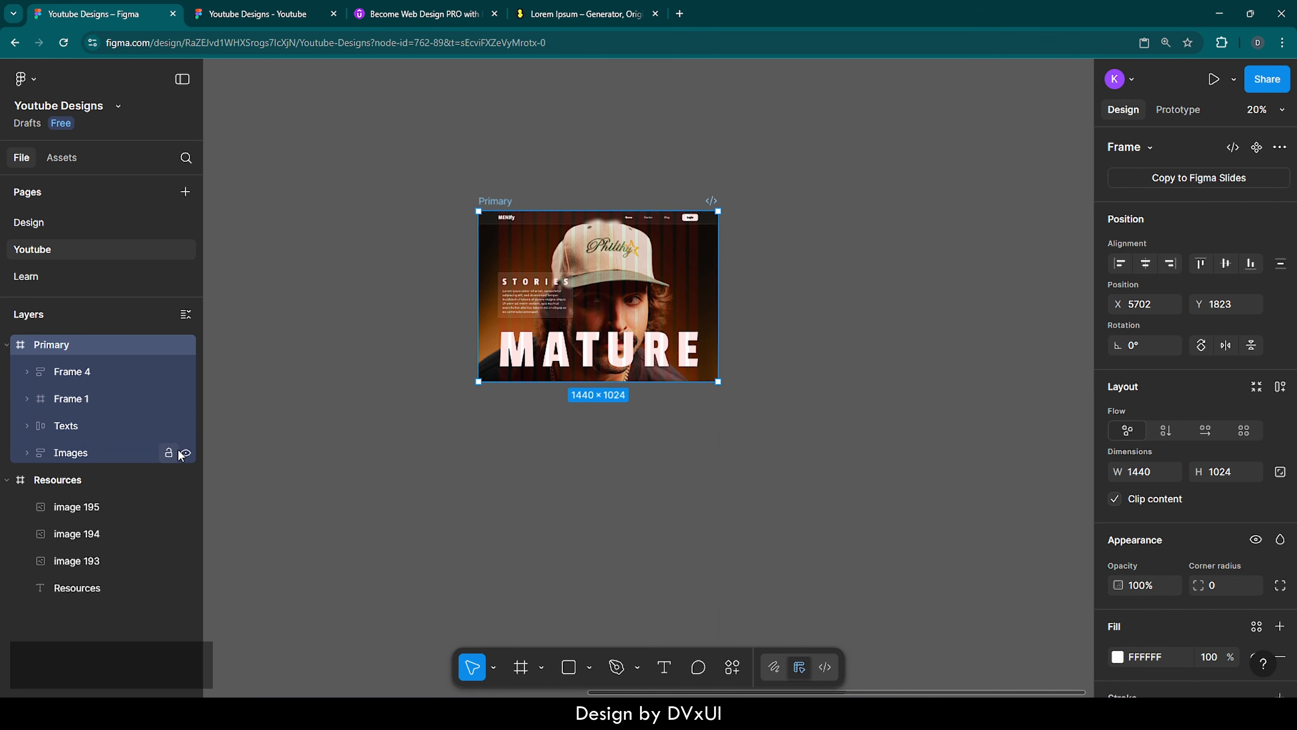
{"action": "left_click", "coordinate": [484, 441]}
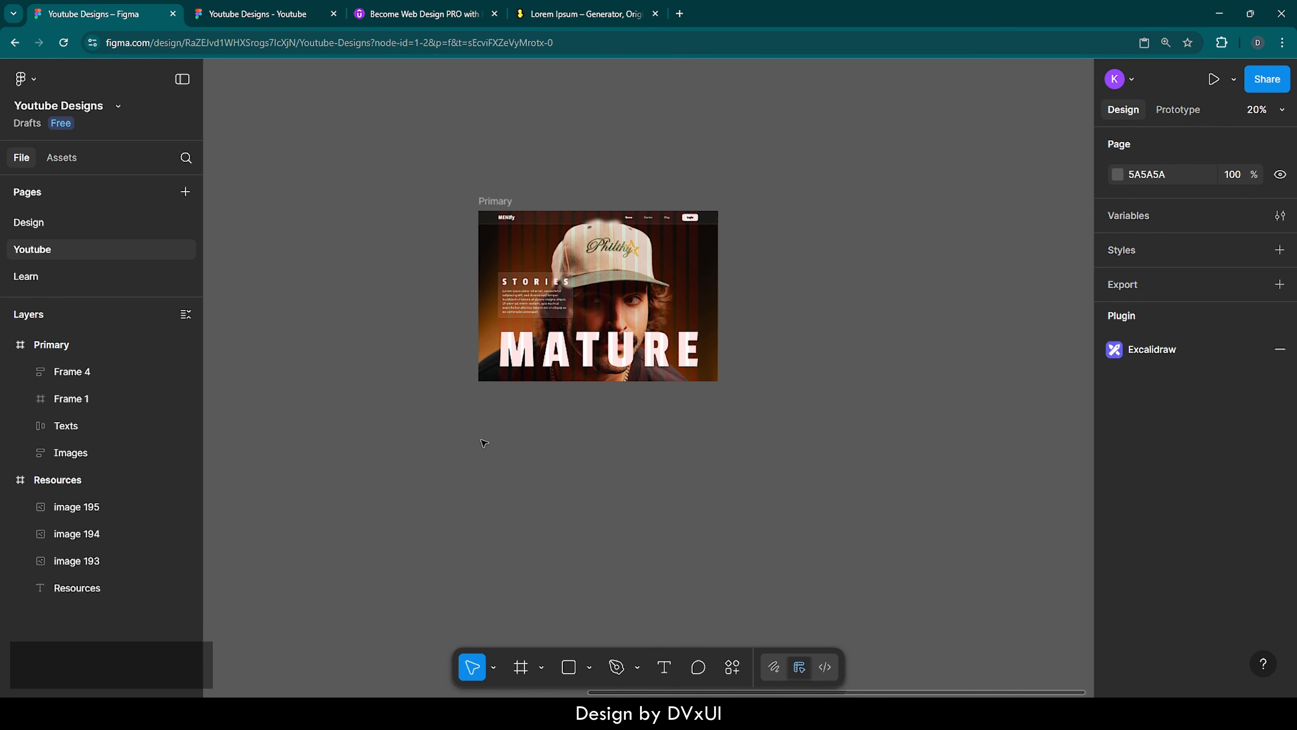
Duplicate the Primary frame and hide the 16-column layout guide on both the original and the copy
{"action": "left_click", "coordinate": [507, 203]}
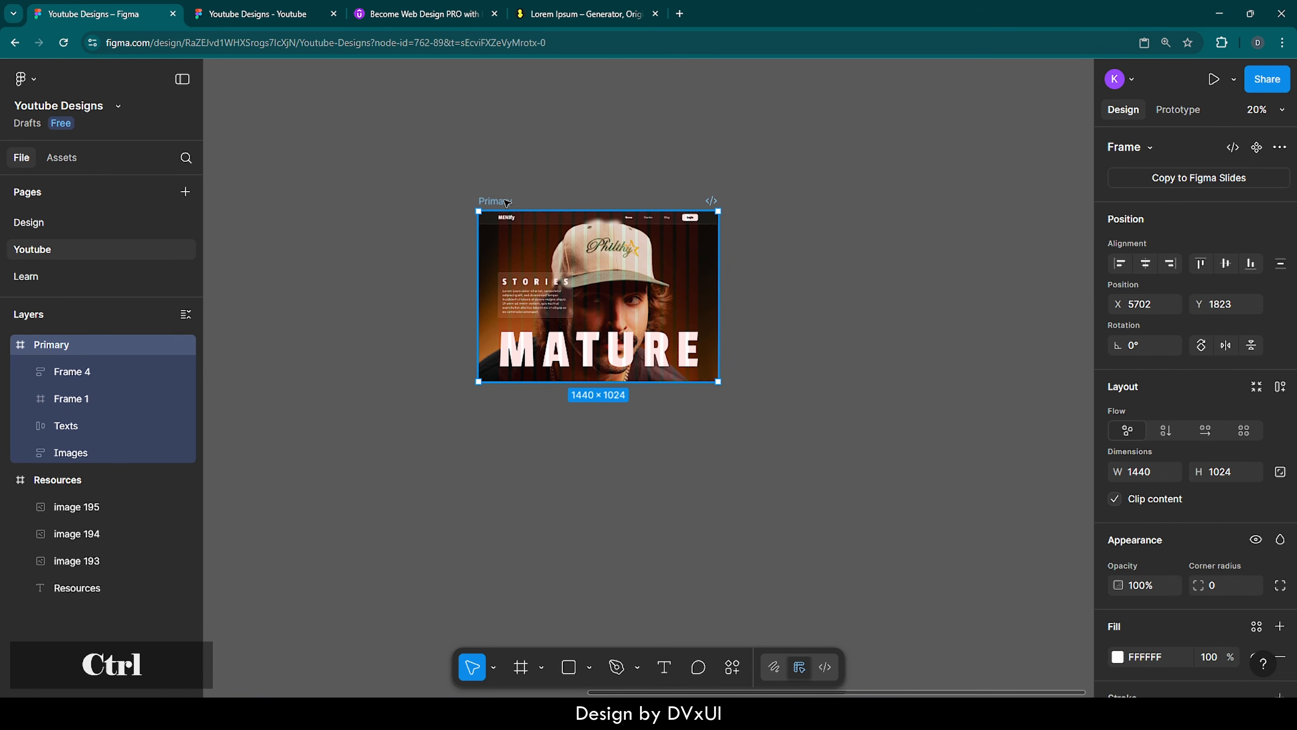
{"action": "key", "text": "ctrl+d"}
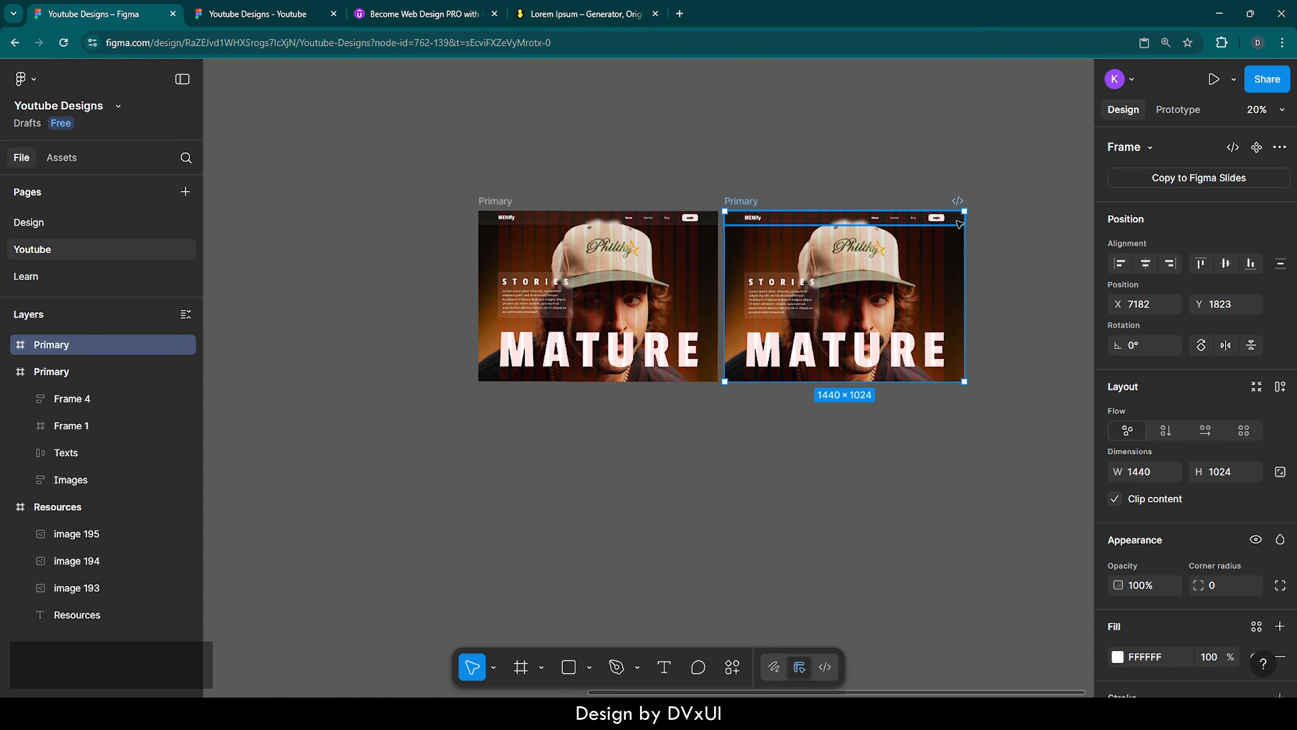
{"action": "scroll", "coordinate": [959, 224], "scroll_direction": "right", "scroll_amount": 3}
{"action": "left_click", "coordinate": [386, 201], "text": "shift"}
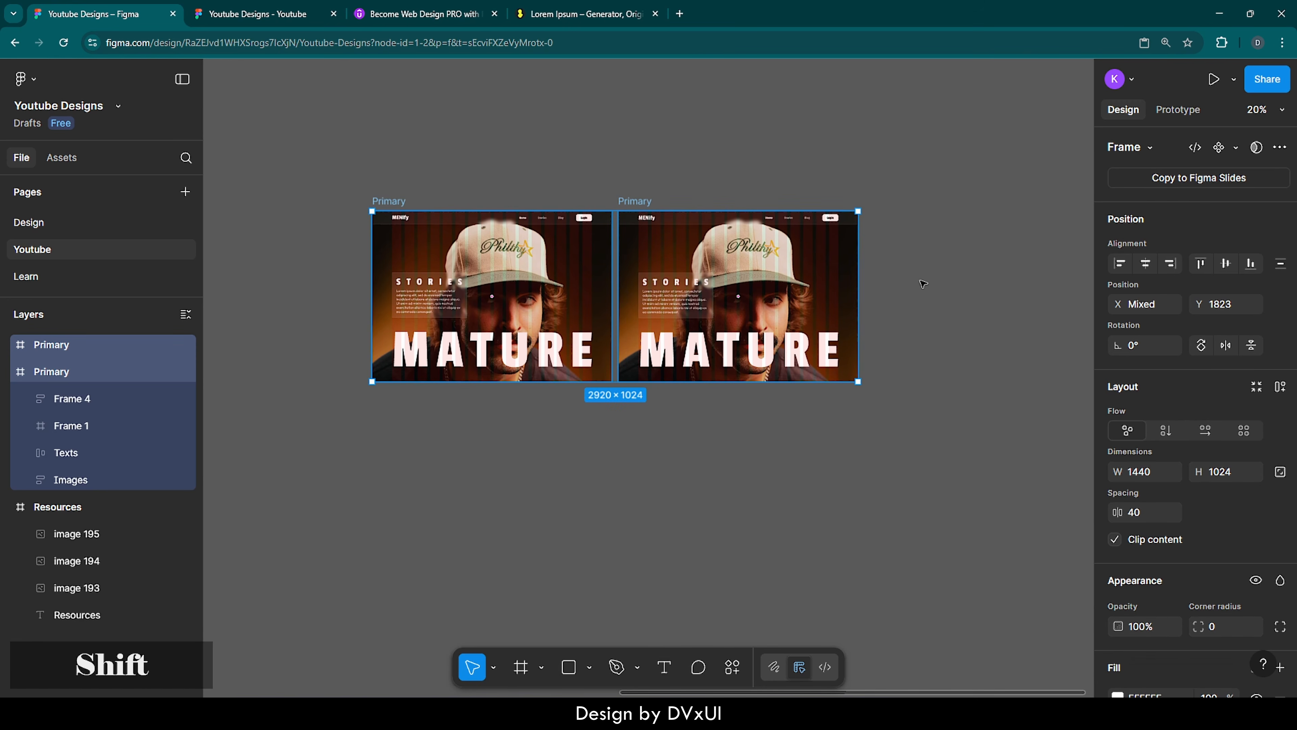
{"action": "scroll", "coordinate": [1200, 529], "scroll_direction": "down", "scroll_amount": 8}
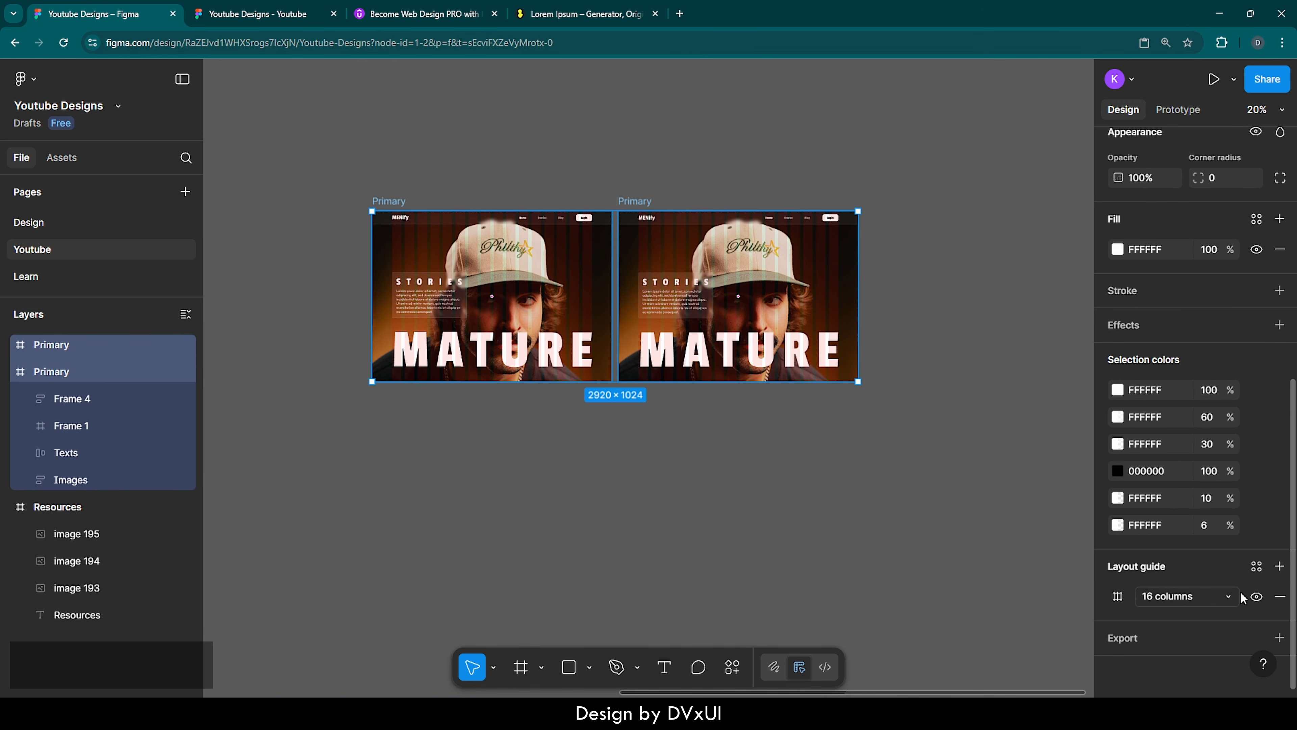
{"action": "left_click", "coordinate": [1257, 596]}
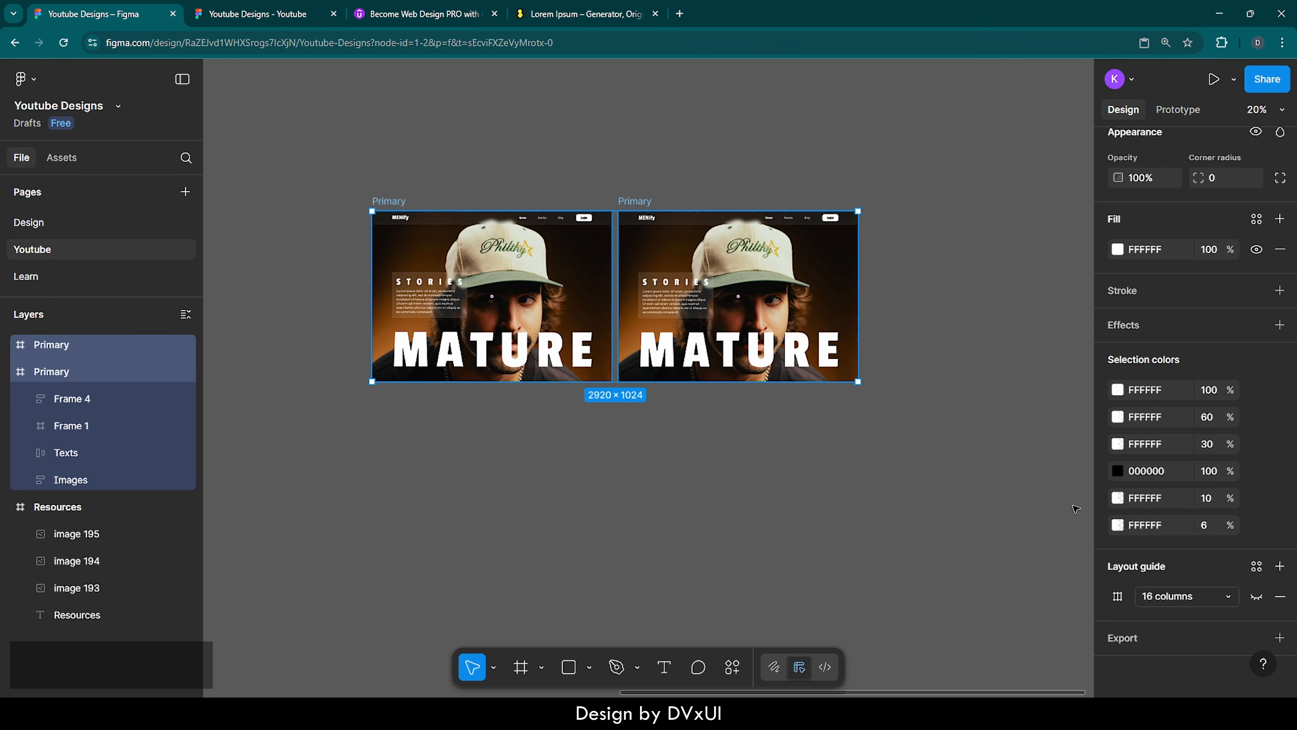
Move the duplicated Primary frame farther right to X 7393, keeping it level with the original
{"action": "left_click", "coordinate": [976, 337]}
{"action": "scroll", "coordinate": [838, 248], "scroll_direction": "up", "scroll_amount": 3}
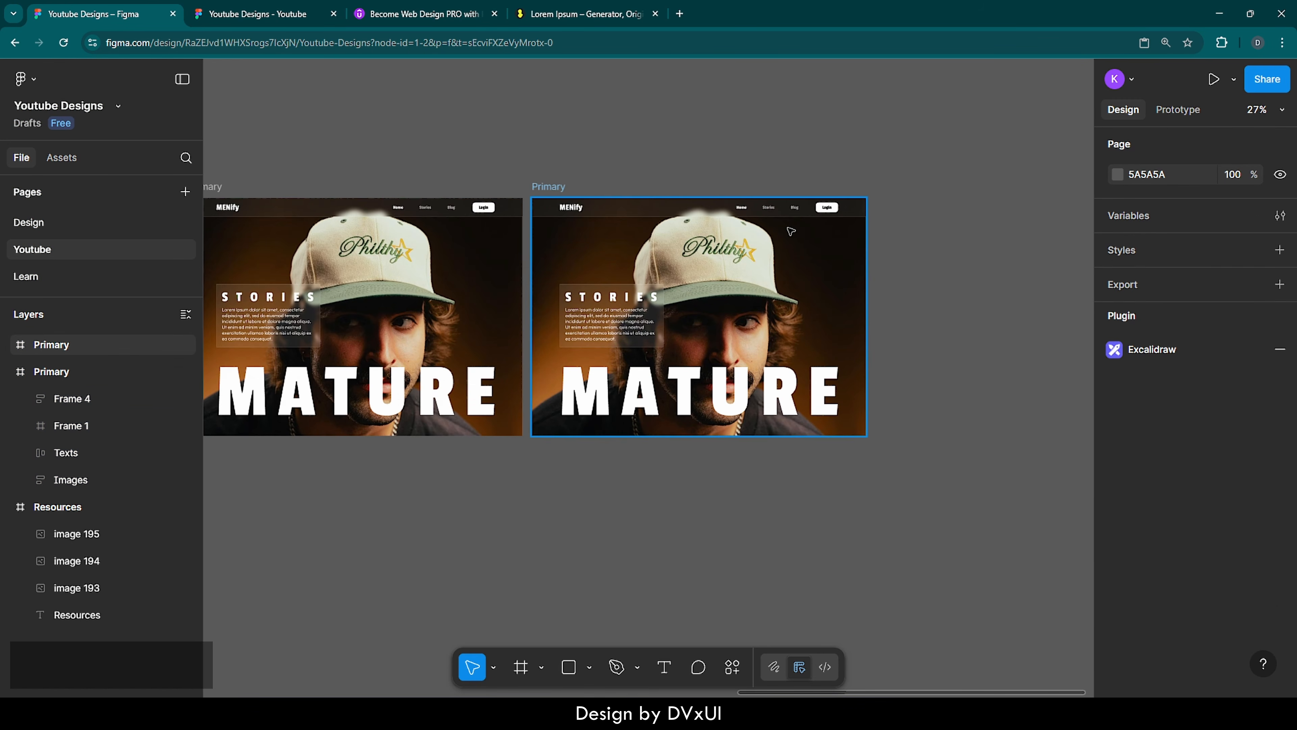
{"action": "left_click_drag", "start_coordinate": [558, 190], "coordinate": [606, 190]}
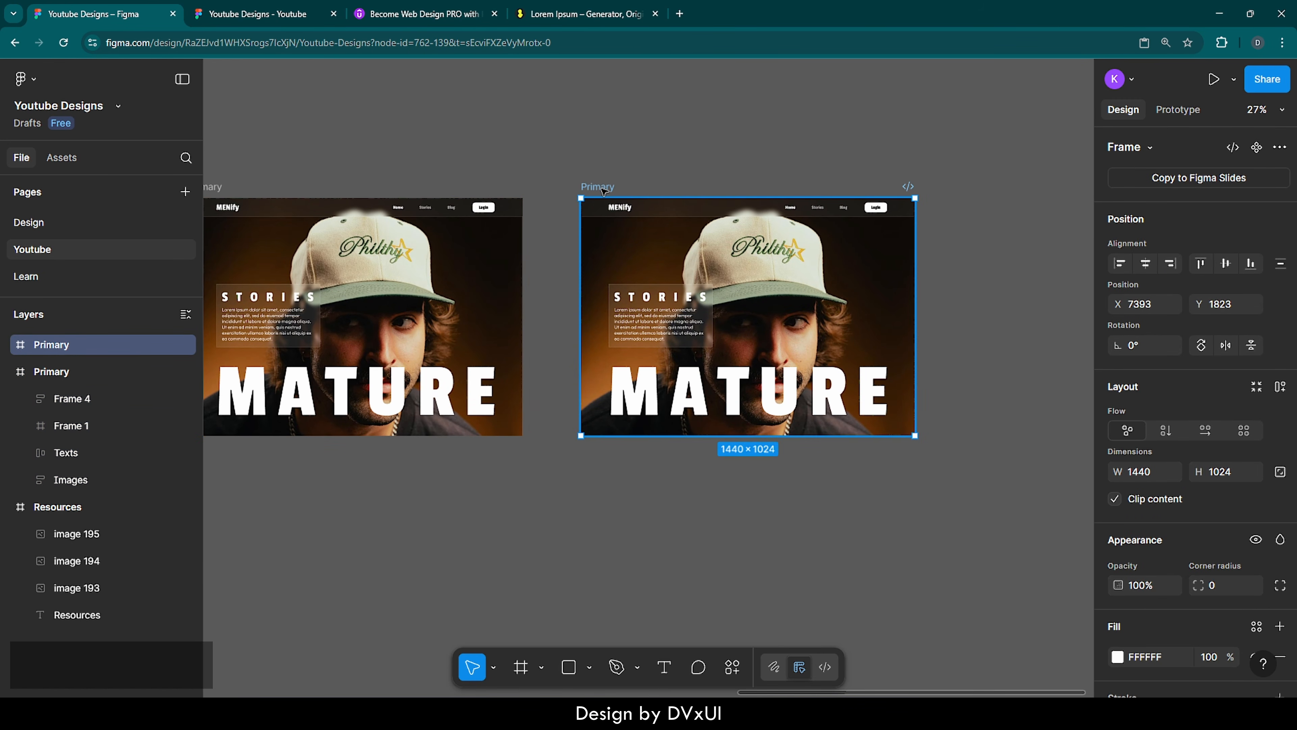
In the copied frame, centre the Images stack vertically and the Texts row horizontally to show the glasses portrait with YOUNG
{"action": "double_click", "coordinate": [857, 288]}
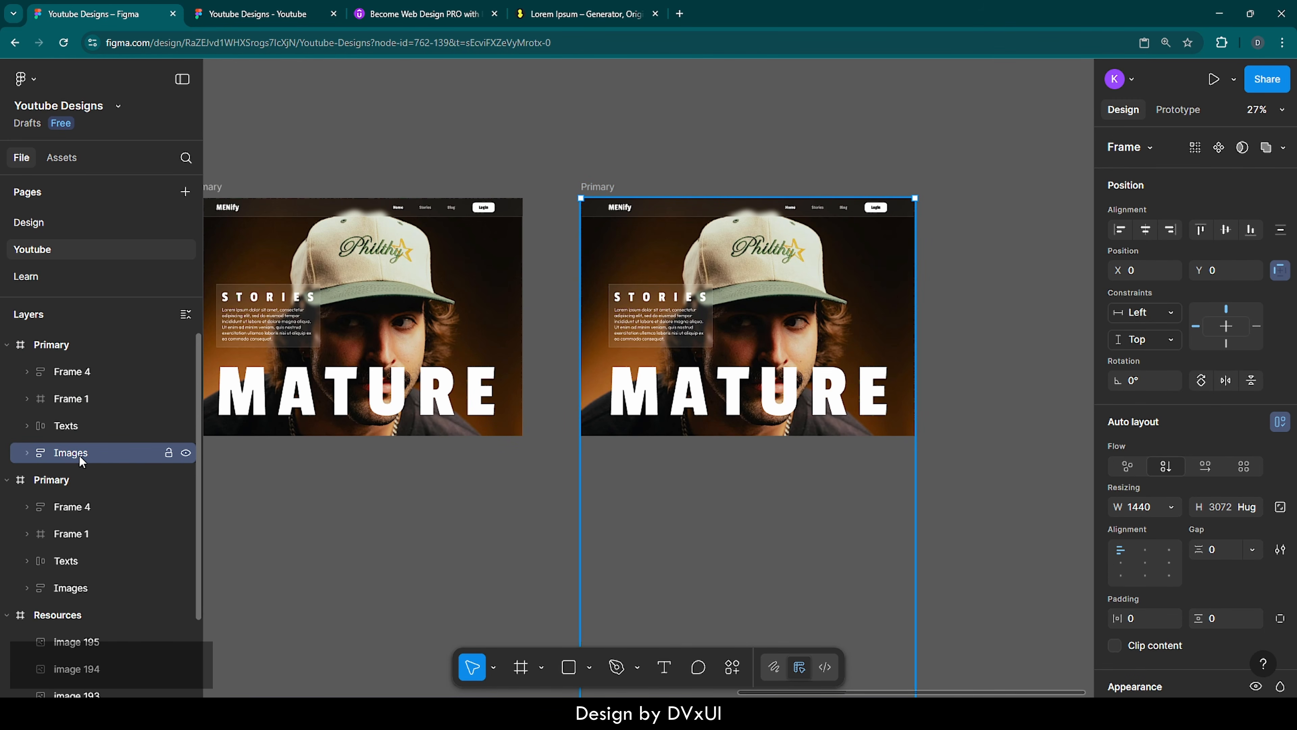
{"action": "left_click", "coordinate": [1229, 231]}
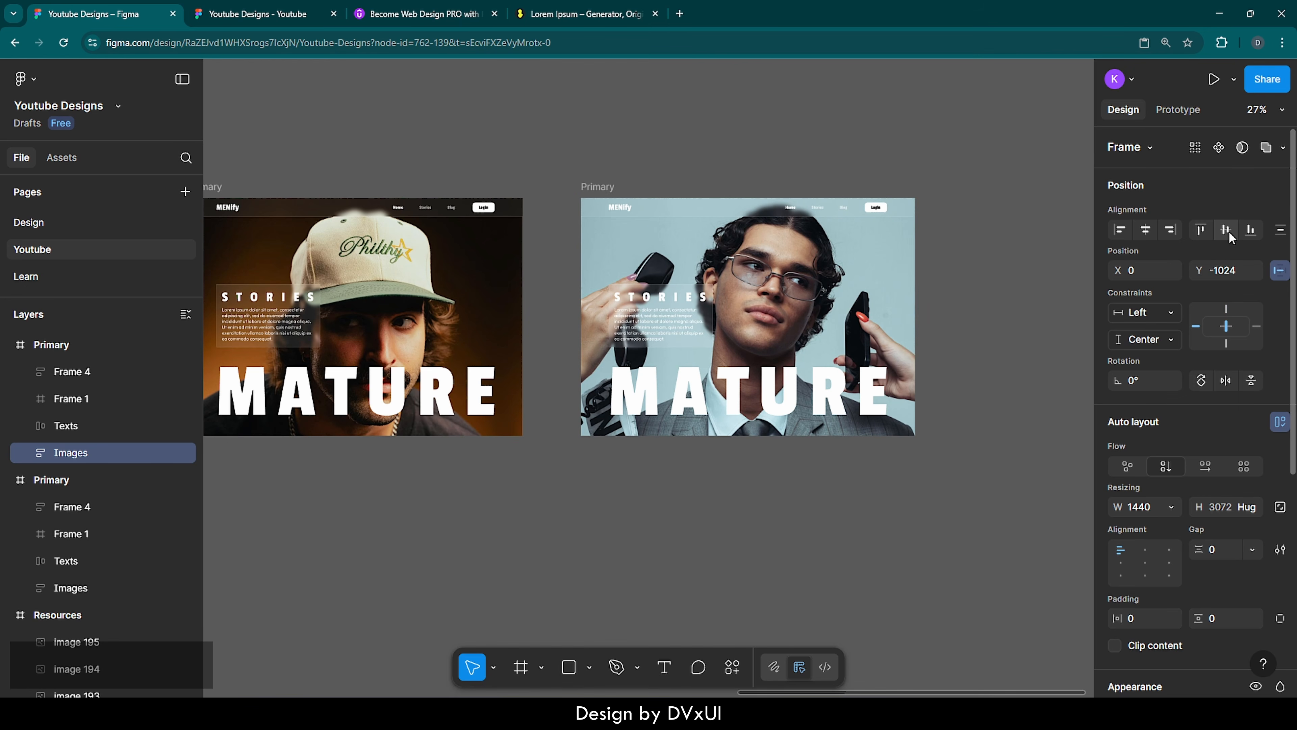
{"action": "left_click", "coordinate": [810, 394]}
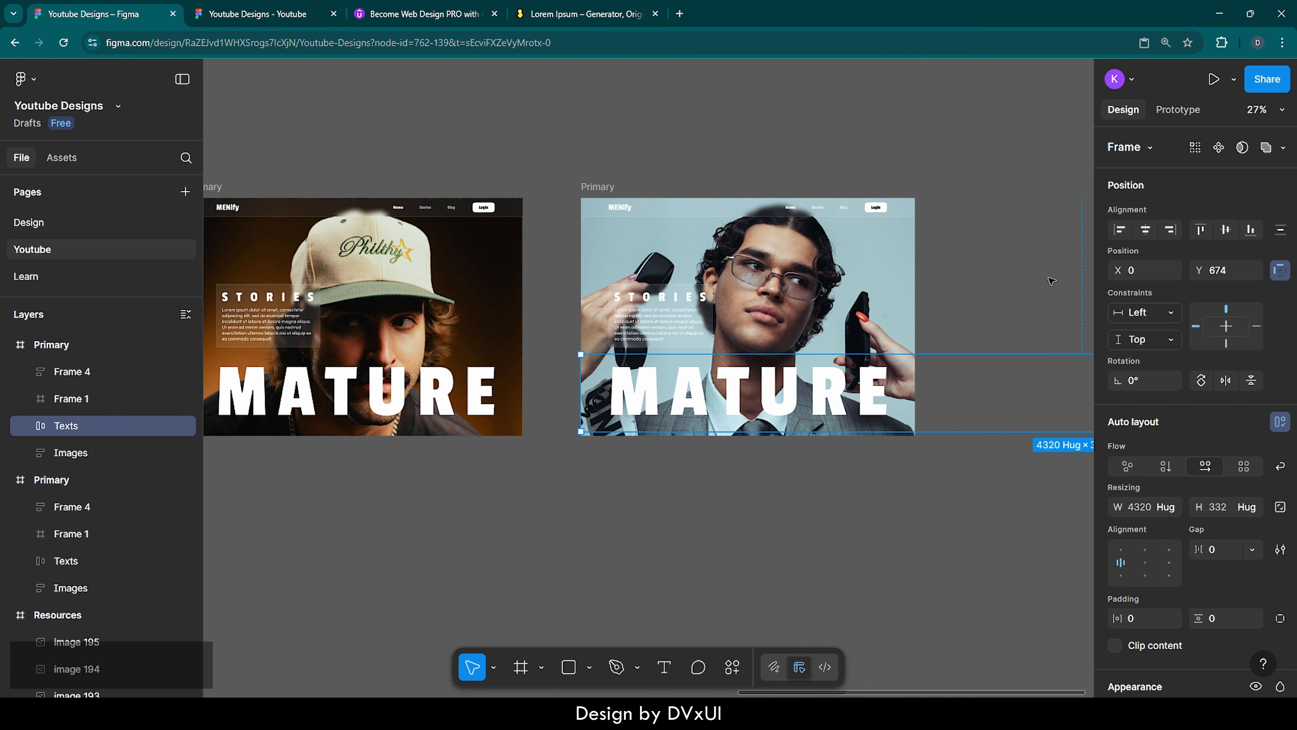
{"action": "left_click", "coordinate": [1147, 229]}
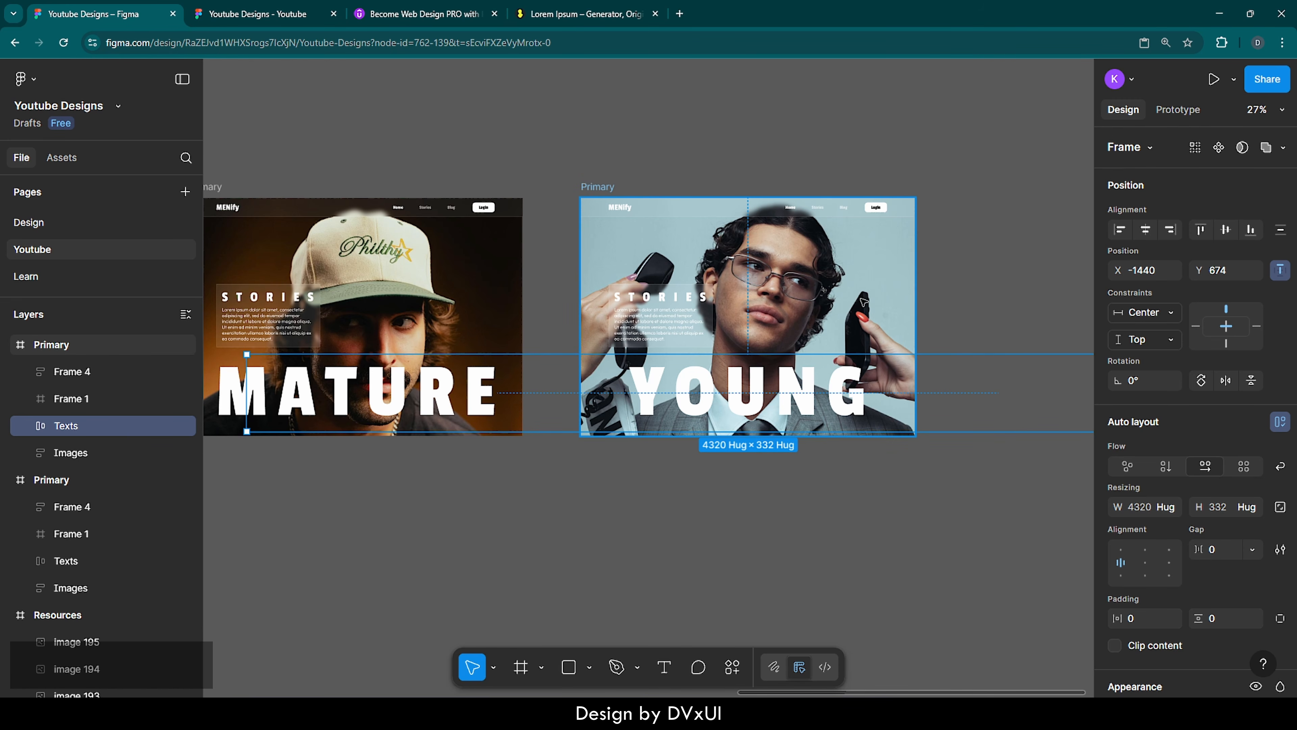
Change the navigation bar's fill colour to 000000 in the YOUNG frame
{"action": "scroll", "coordinate": [863, 301], "scroll_direction": "up", "scroll_amount": 5}
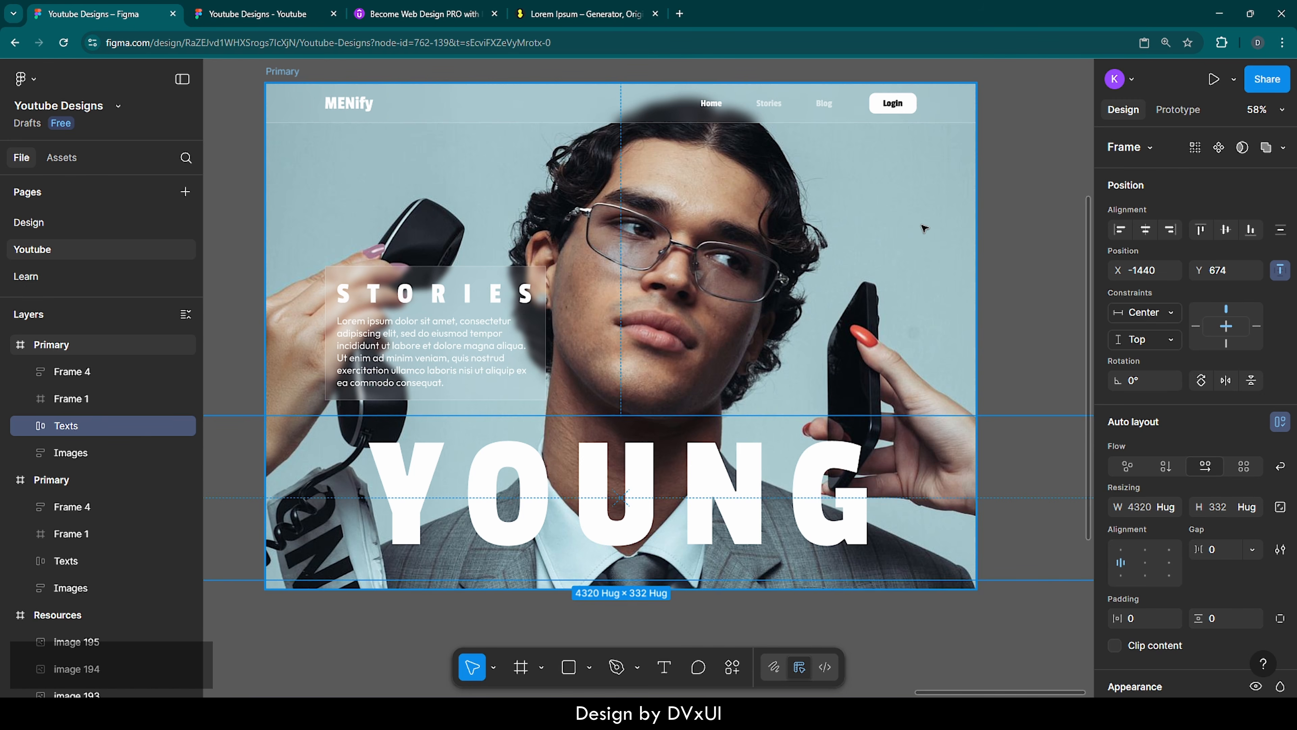
{"action": "left_click", "coordinate": [667, 111]}
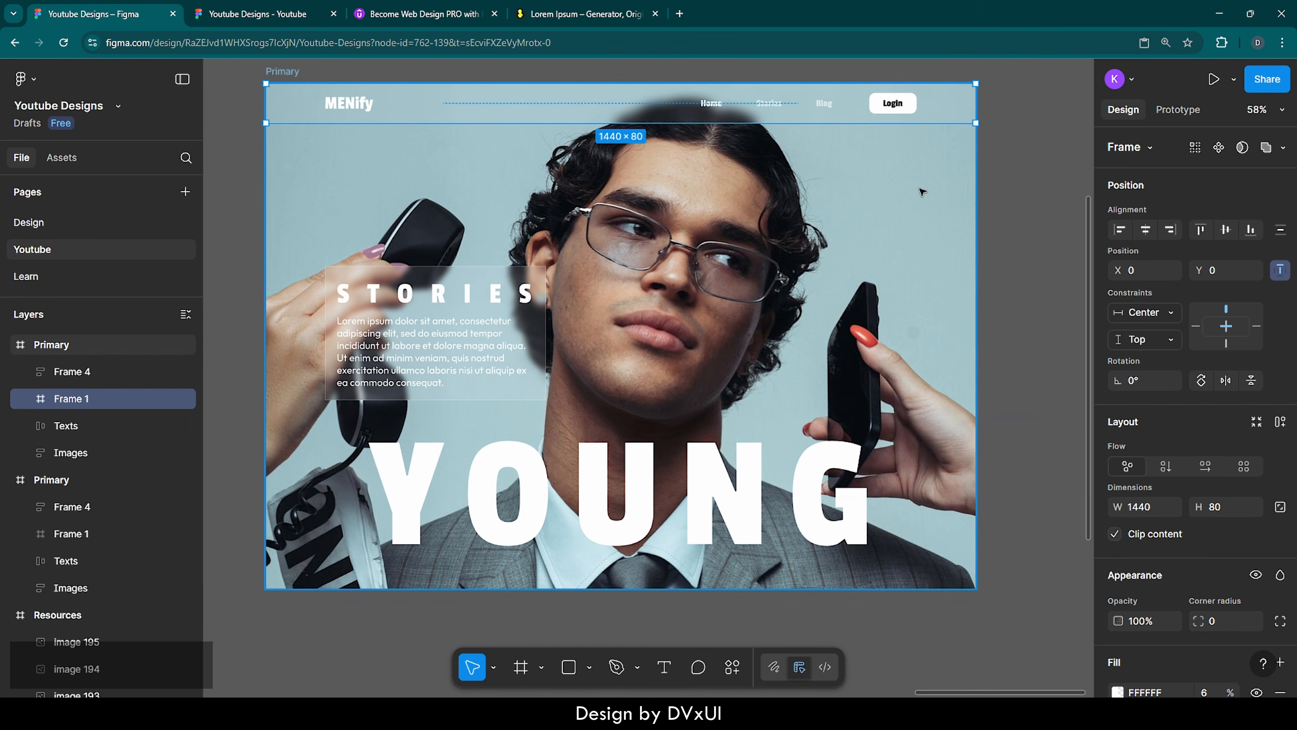
{"action": "scroll", "coordinate": [1135, 443], "scroll_direction": "down", "scroll_amount": 5}
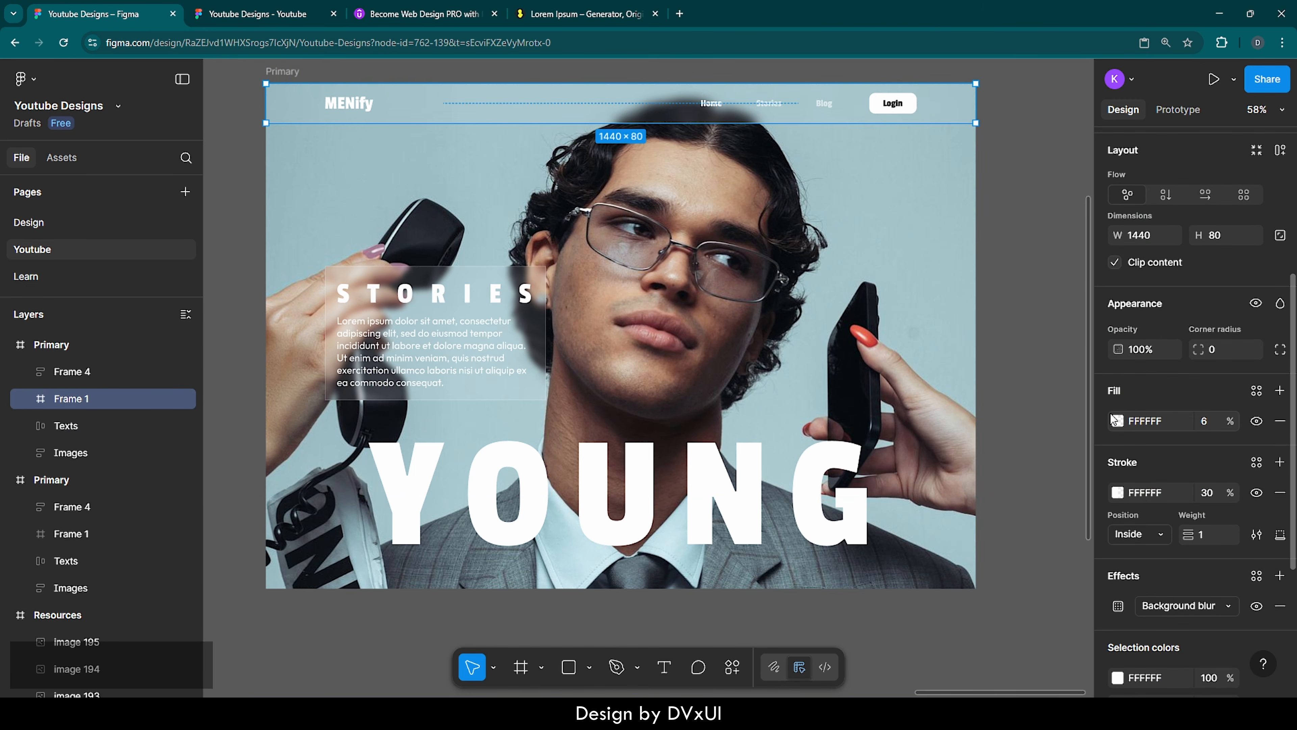
{"action": "left_click", "coordinate": [1155, 423]}
{"action": "type", "text": "0"}
{"action": "key", "text": "Return"}
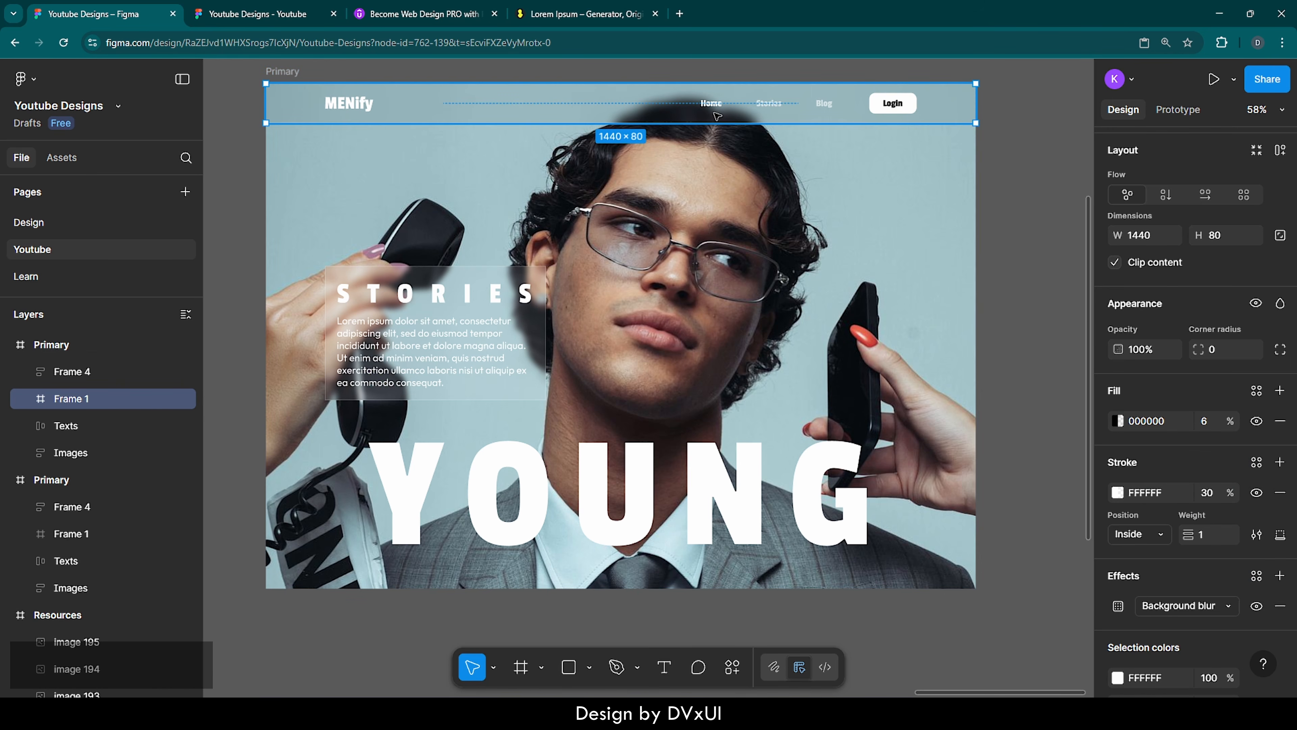
Change the STORIES card's fill colour to 000000 in the YOUNG frame
{"action": "left_click", "coordinate": [508, 311]}
{"action": "left_click", "coordinate": [1150, 532]}
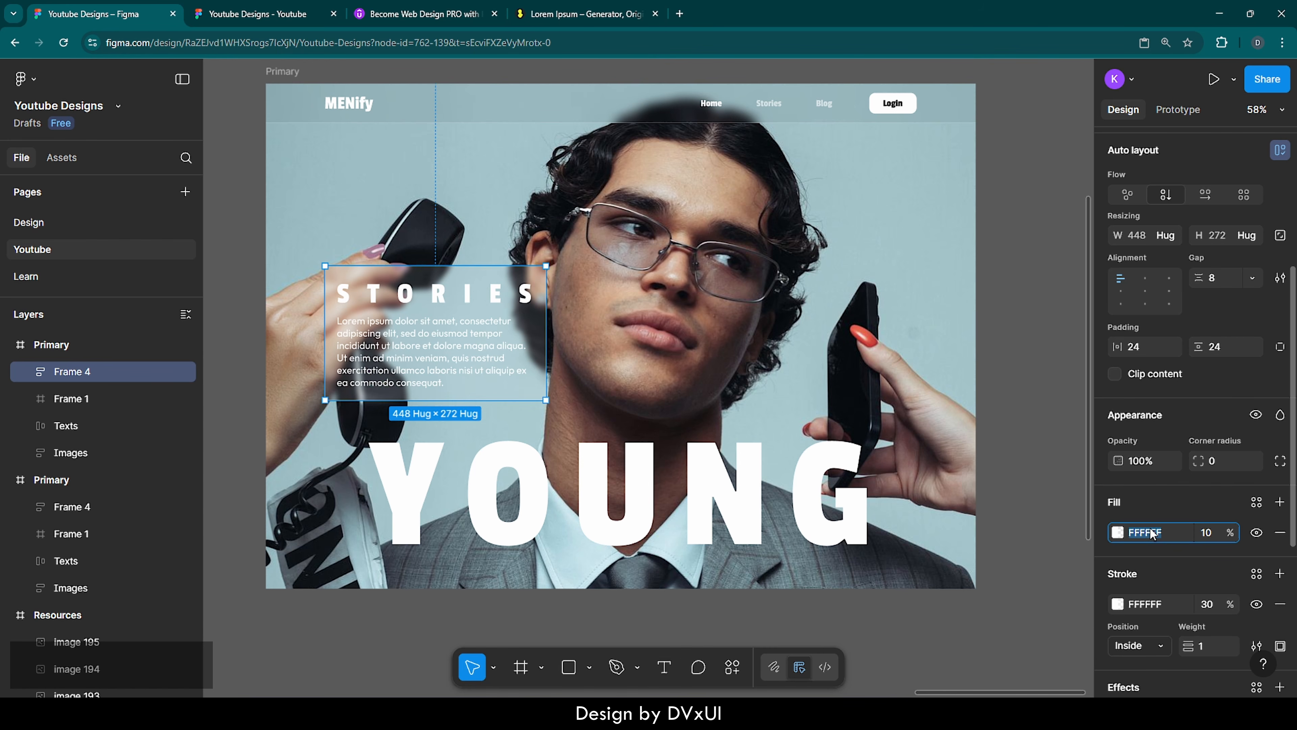
{"action": "type", "text": "000000"}
{"action": "key", "text": "Return"}
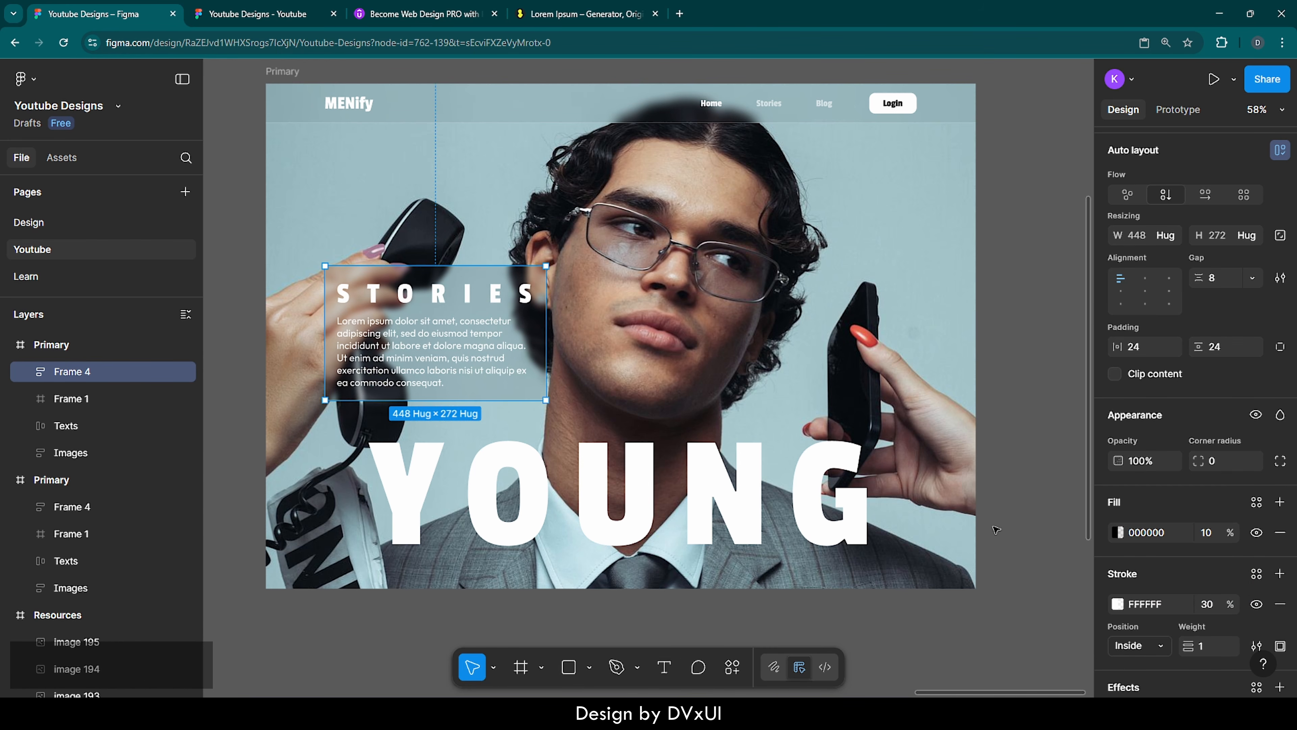
{"action": "left_click", "coordinate": [996, 529]}
Duplicate the YOUNG frame and move the copy farther right to X 9153
{"action": "scroll", "coordinate": [996, 529], "scroll_direction": "down", "scroll_amount": 5}
{"action": "scroll", "coordinate": [996, 529], "scroll_direction": "right", "scroll_amount": 3}
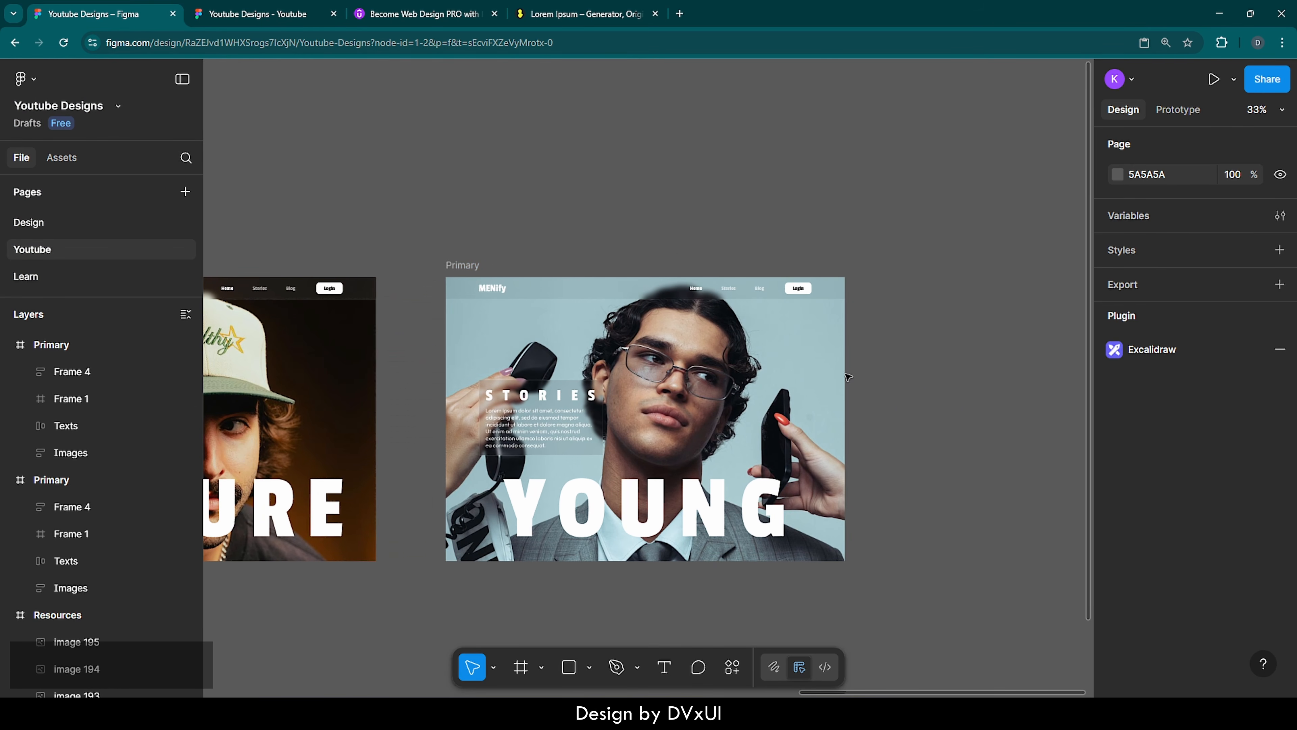
{"action": "left_click", "coordinate": [462, 266]}
{"action": "key", "text": "ctrl+d"}
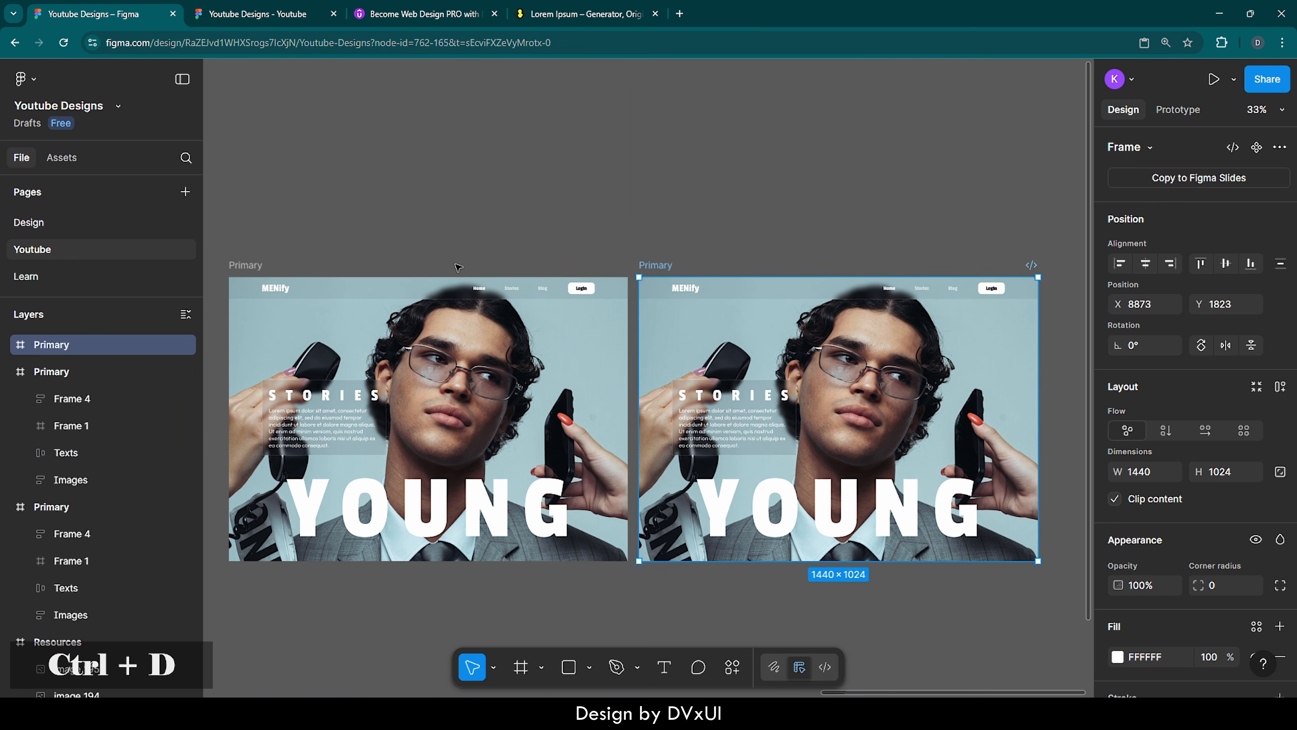
{"action": "scroll", "coordinate": [678, 235], "scroll_direction": "right", "scroll_amount": 3}
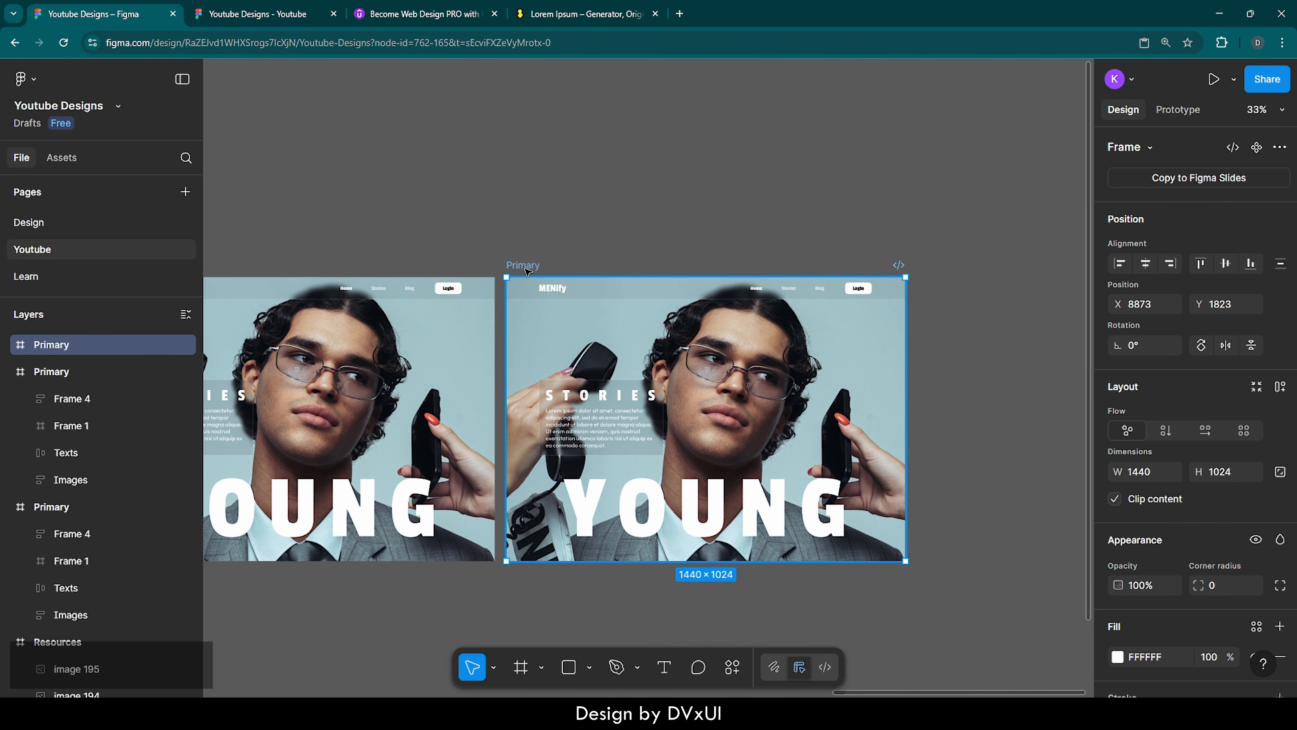
{"action": "left_click_drag", "start_coordinate": [527, 271], "coordinate": [605, 271]}
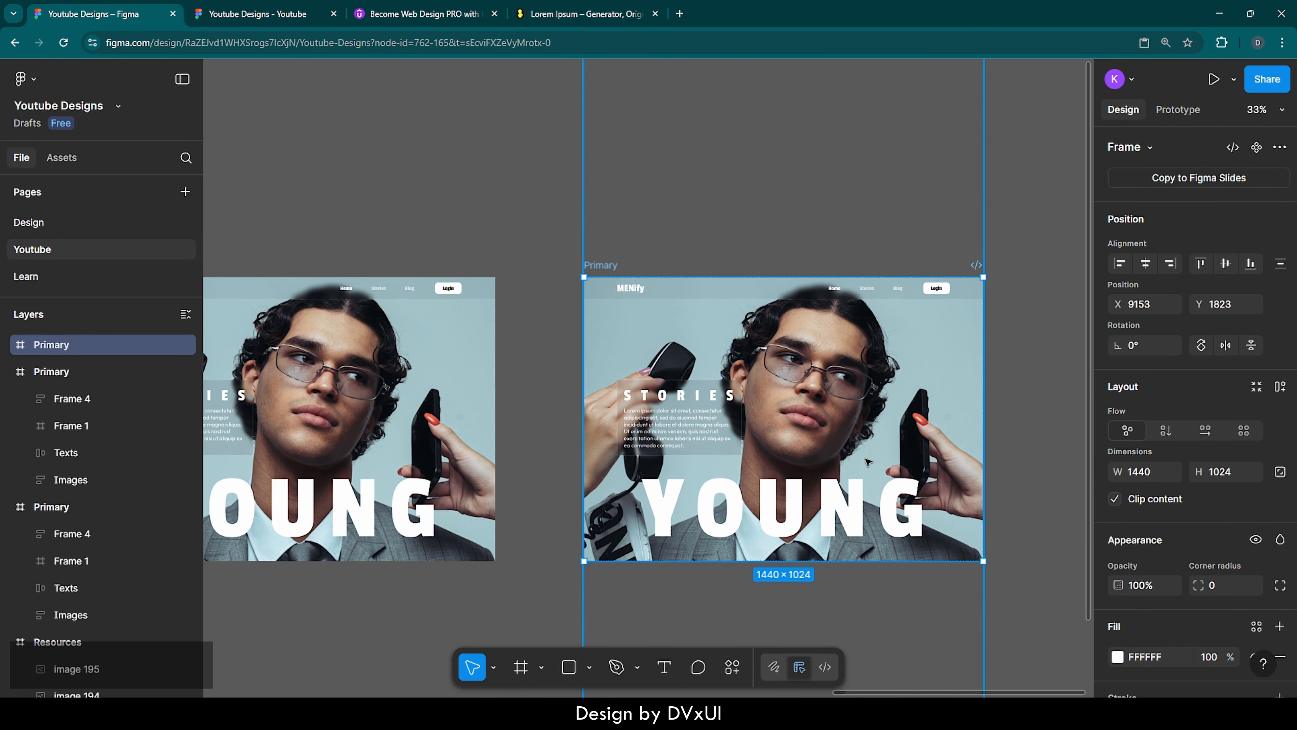
Align the newest copy's Texts row to the frame's right edge so the heading reads OLD
{"action": "left_click", "coordinate": [869, 467]}
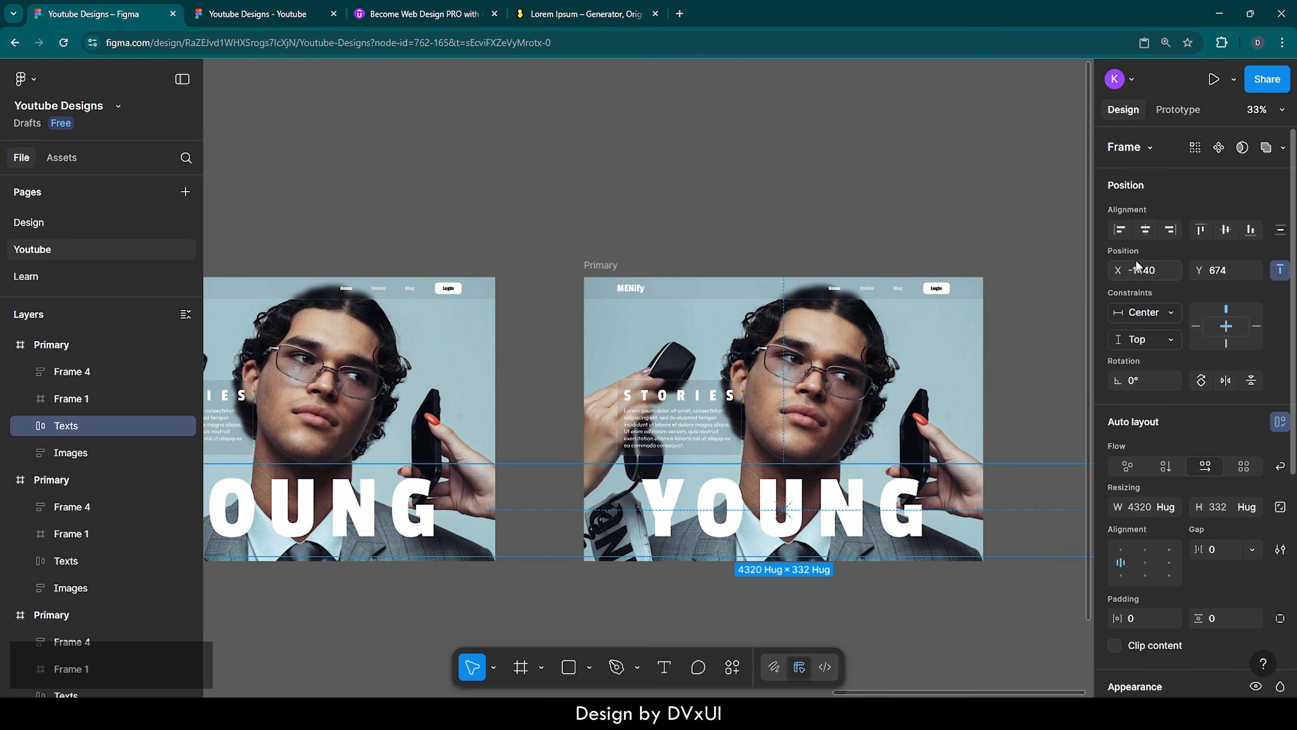
{"action": "left_click", "coordinate": [1170, 231]}
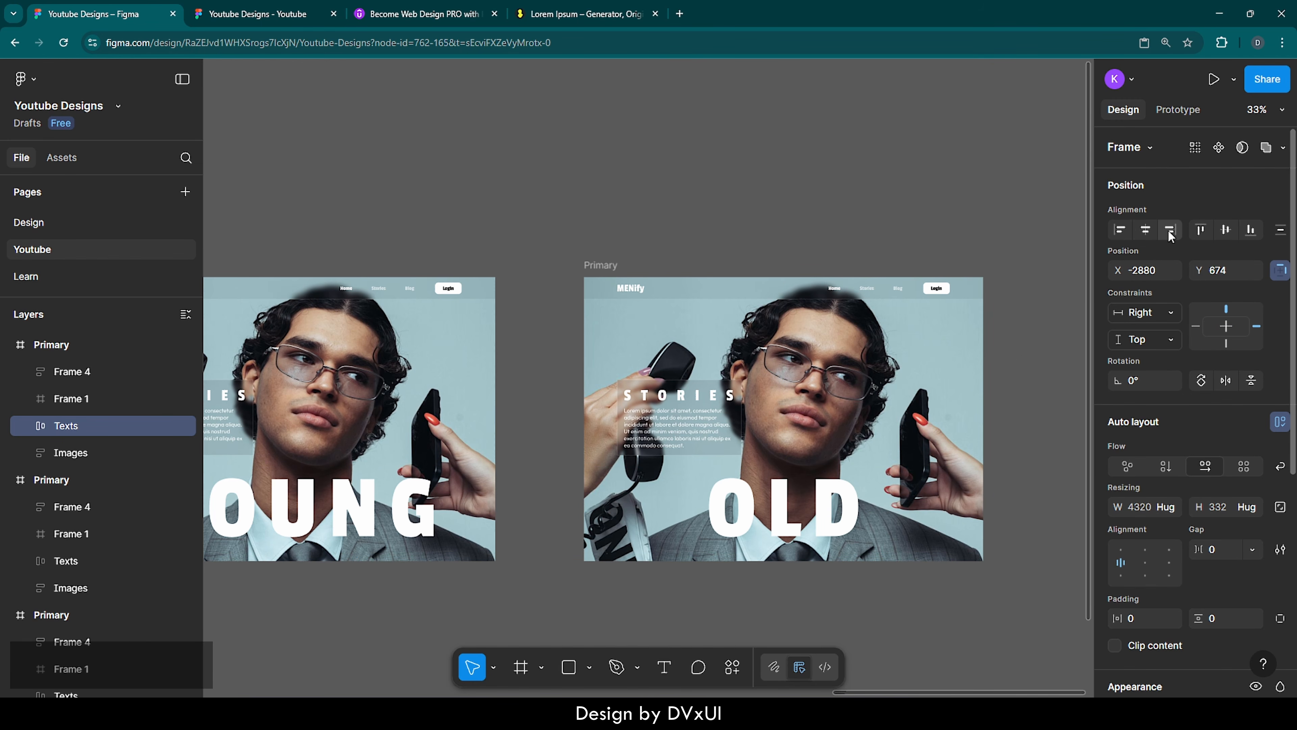
{"action": "left_click", "coordinate": [1054, 284]}
Align the OLD frame's Images stack to the frame's bottom edge to show the portrait with the Sweet cap
{"action": "left_click", "coordinate": [600, 265]}
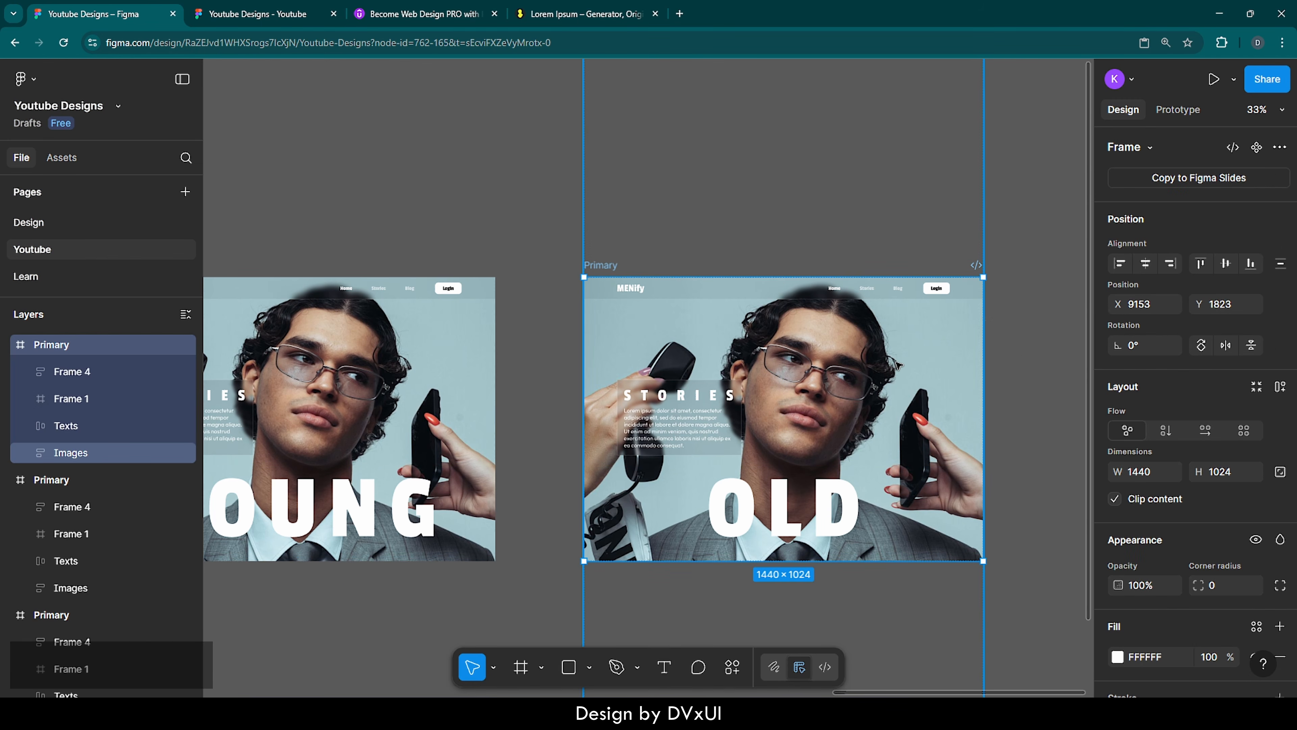
{"action": "left_click", "coordinate": [65, 453]}
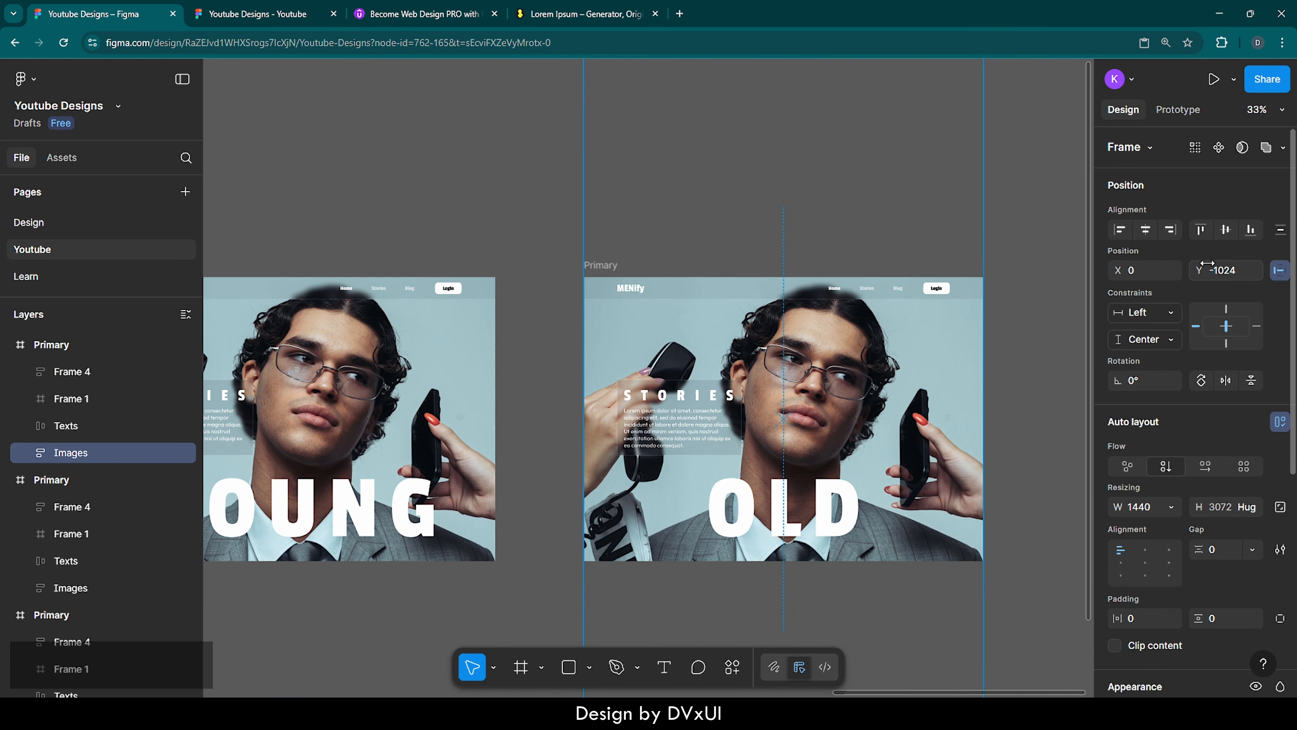
{"action": "left_click", "coordinate": [1255, 230]}
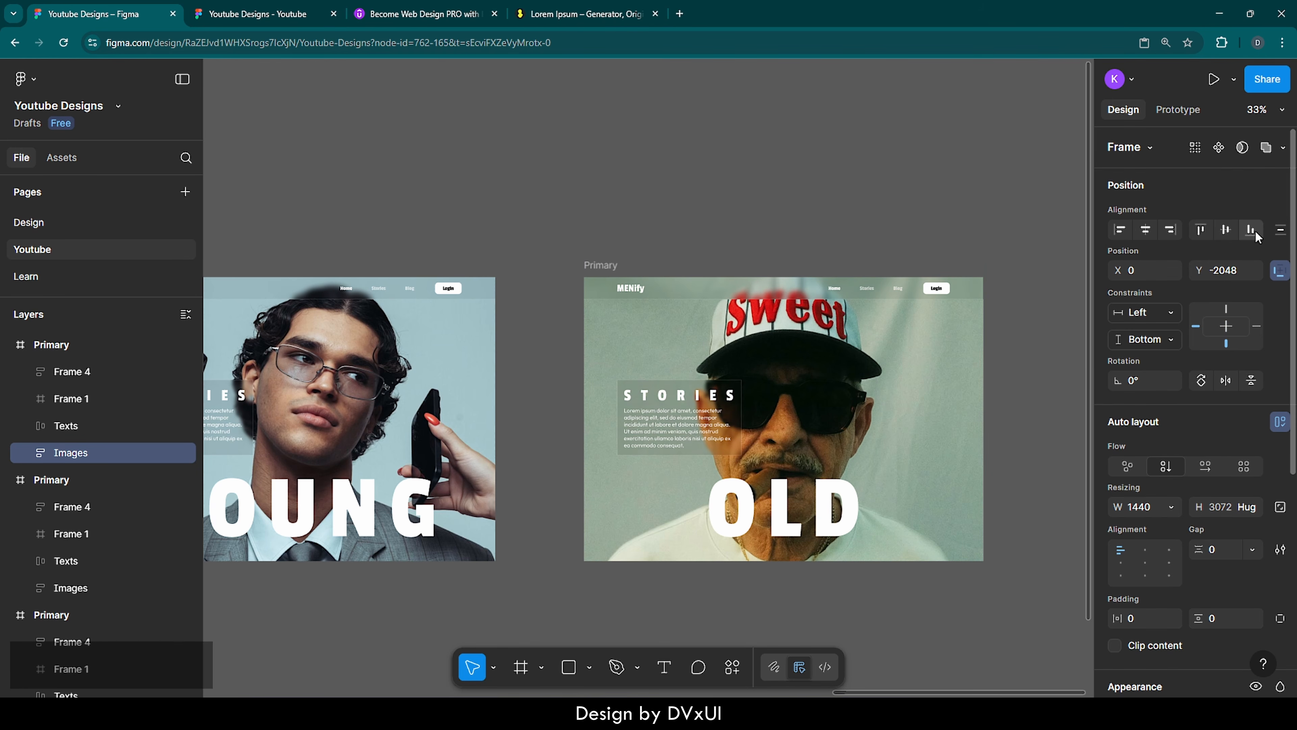
{"action": "left_click", "coordinate": [1026, 390]}
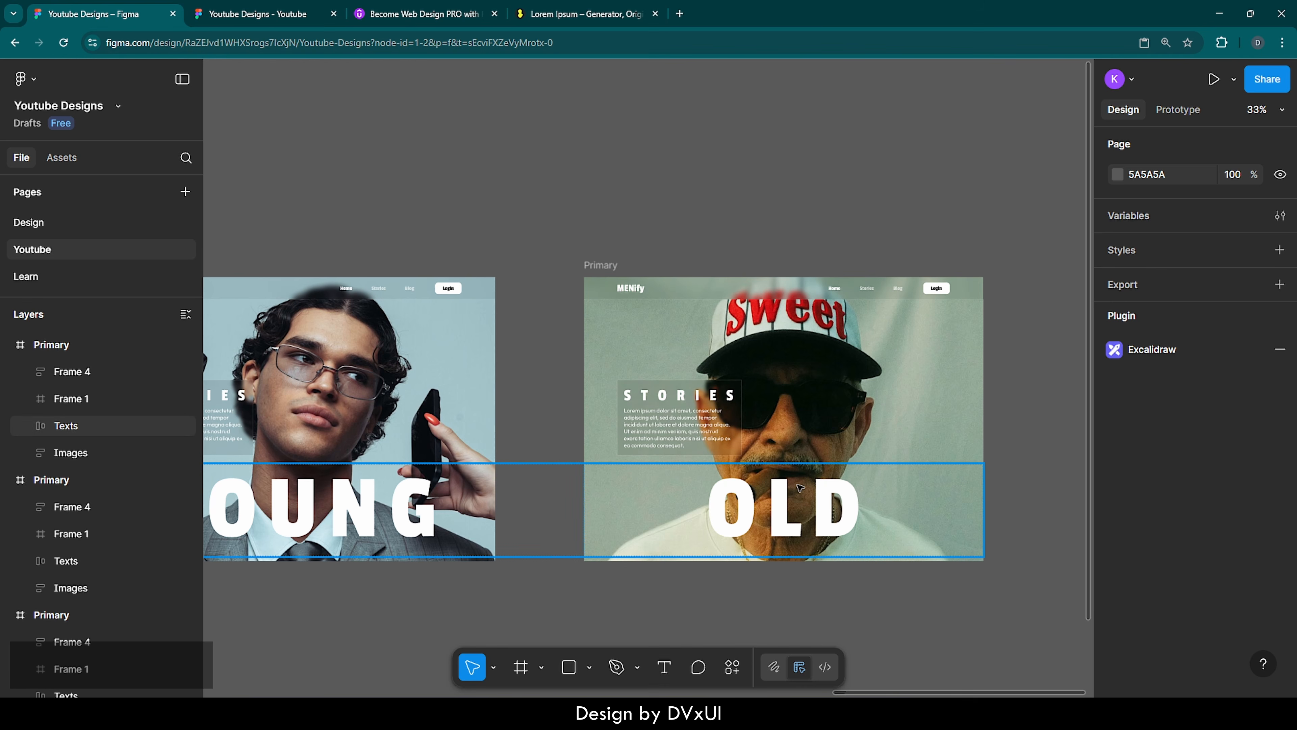
Shift the YOUNG frame slightly right to X 7428 so the three Primary frames are evenly spaced
{"action": "scroll", "coordinate": [1017, 450], "scroll_direction": "down", "scroll_amount": 5}
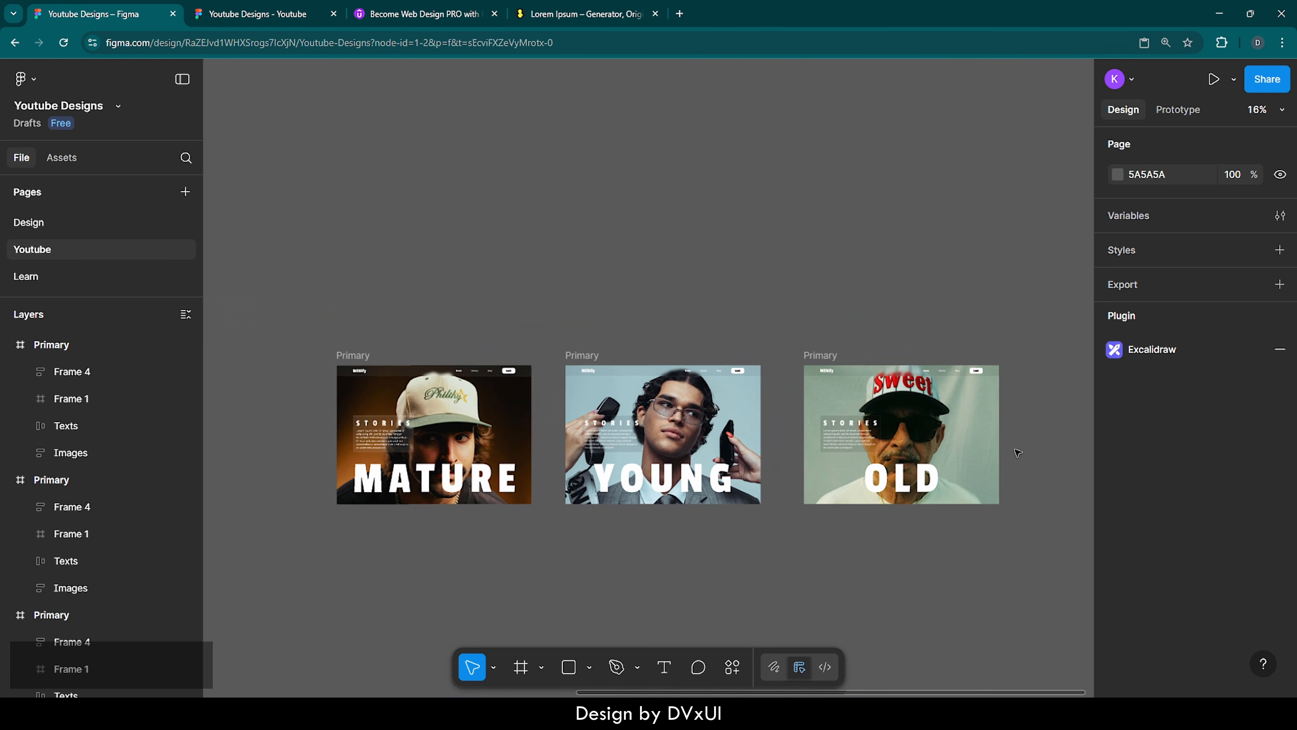
{"action": "scroll", "coordinate": [1018, 452], "scroll_direction": "right", "scroll_amount": 1}
{"action": "left_click", "coordinate": [576, 356]}
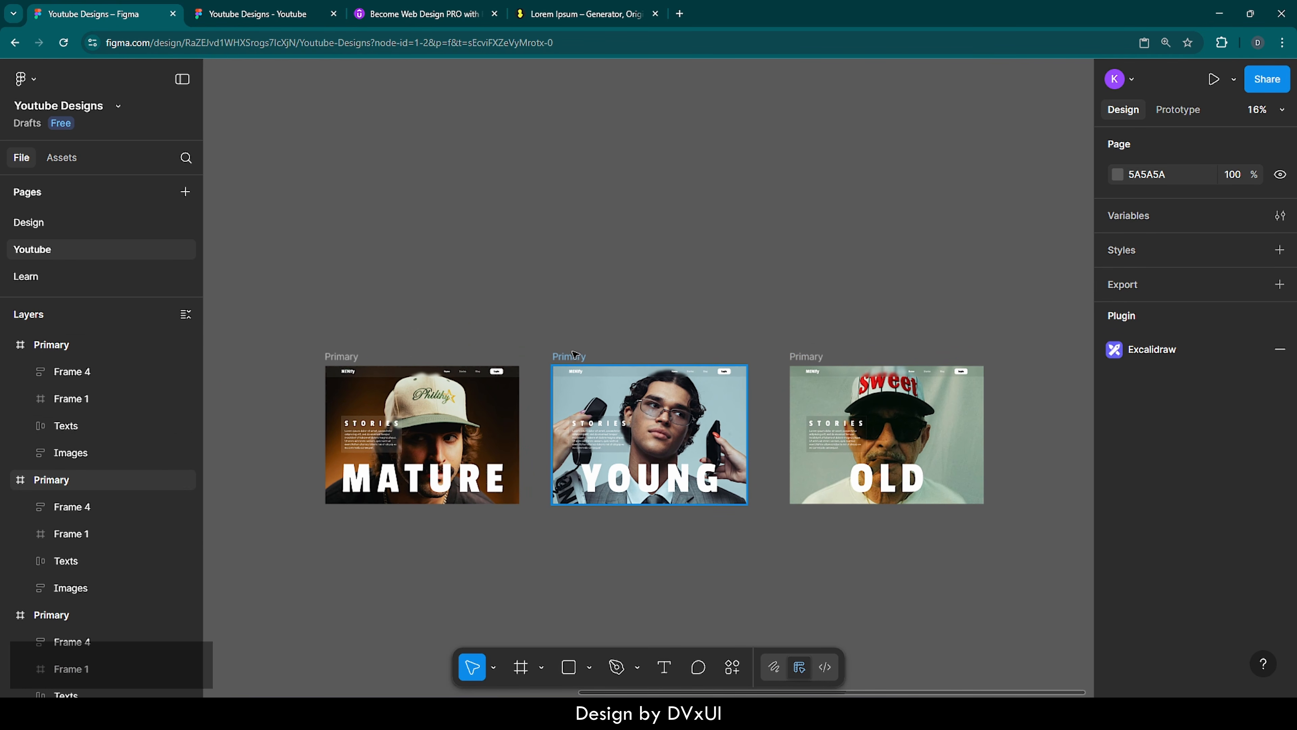
{"action": "left_click_drag", "start_coordinate": [576, 356], "coordinate": [581, 356]}
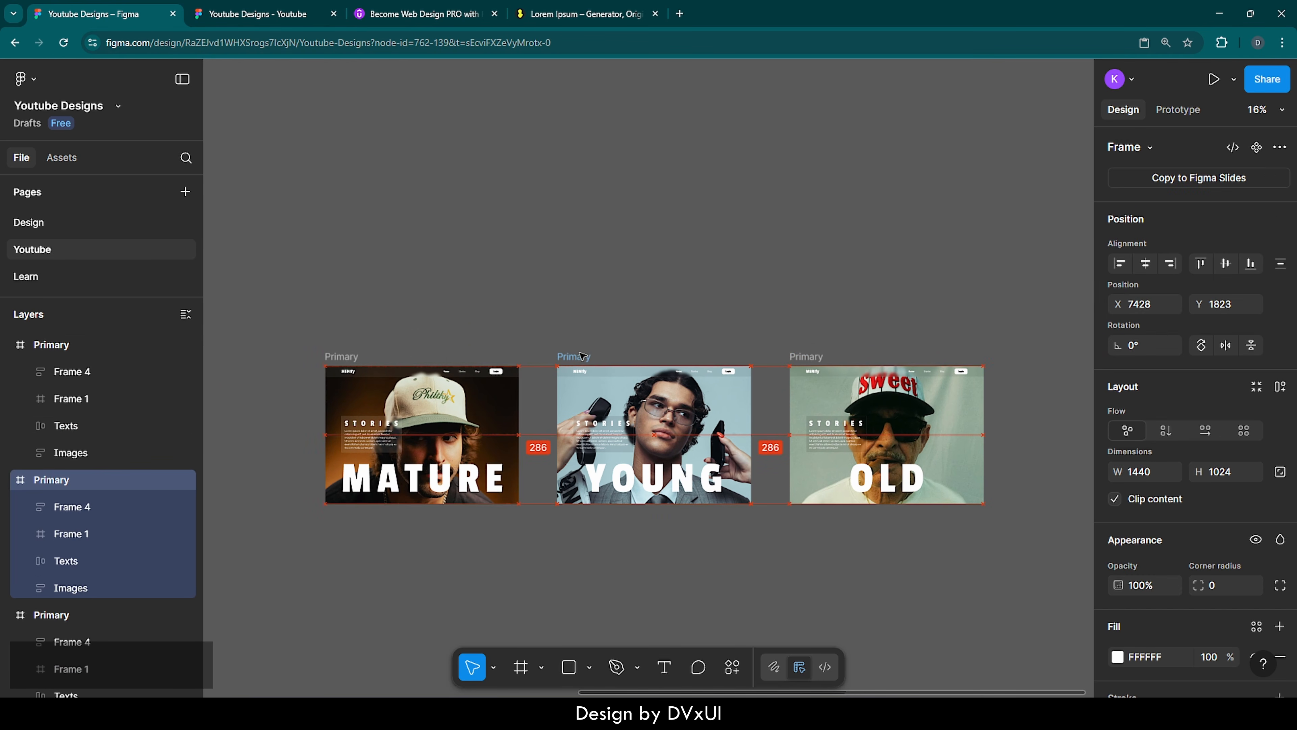
{"action": "left_click", "coordinate": [621, 332]}
Create a prototype connection from the MATURE frame to the YOUNG frame and set its trigger to After delay
{"action": "left_click", "coordinate": [1182, 116]}
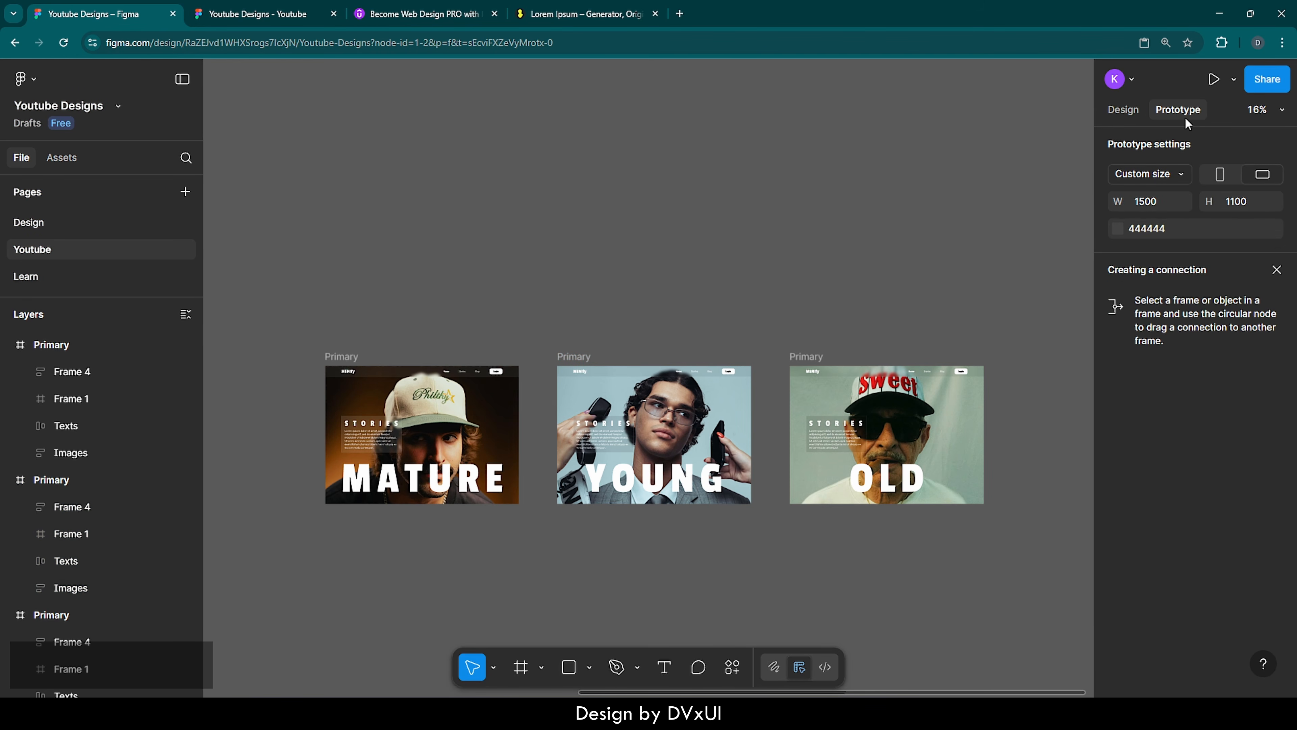
{"action": "left_click", "coordinate": [357, 357]}
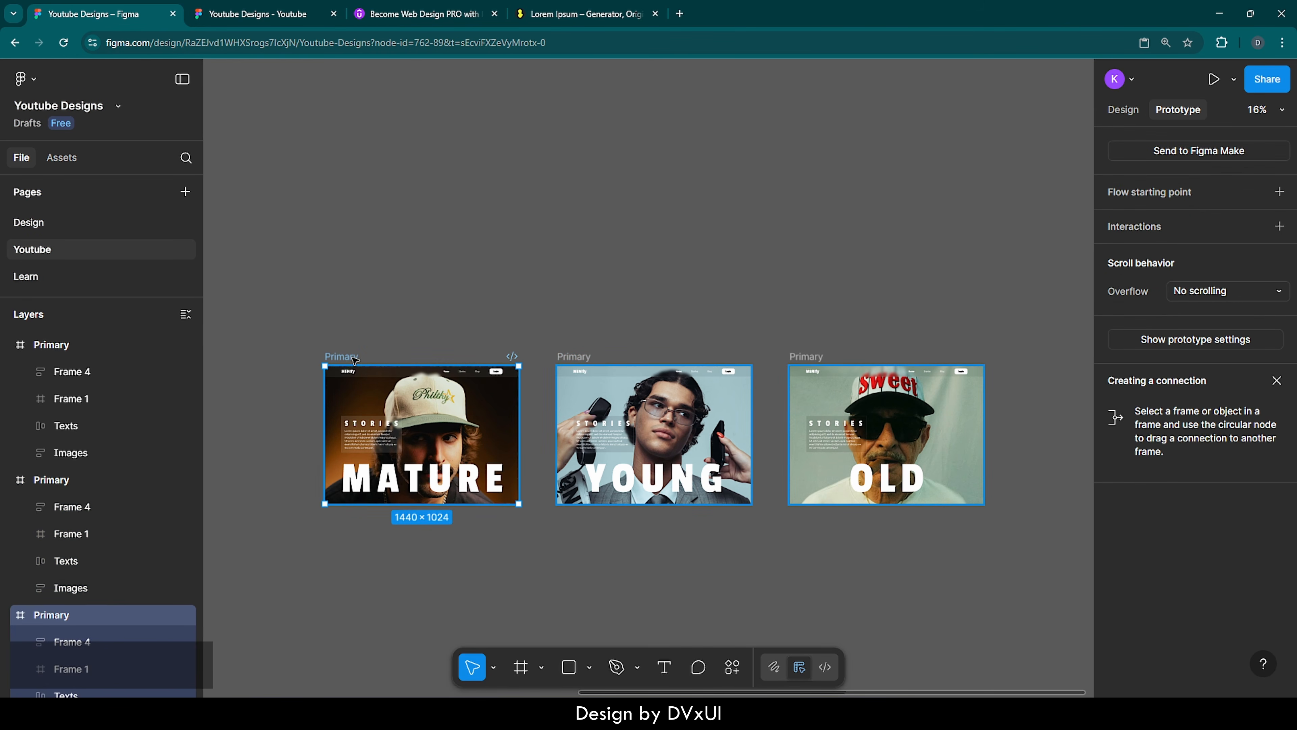
{"action": "left_click_drag", "start_coordinate": [518, 435], "coordinate": [577, 418]}
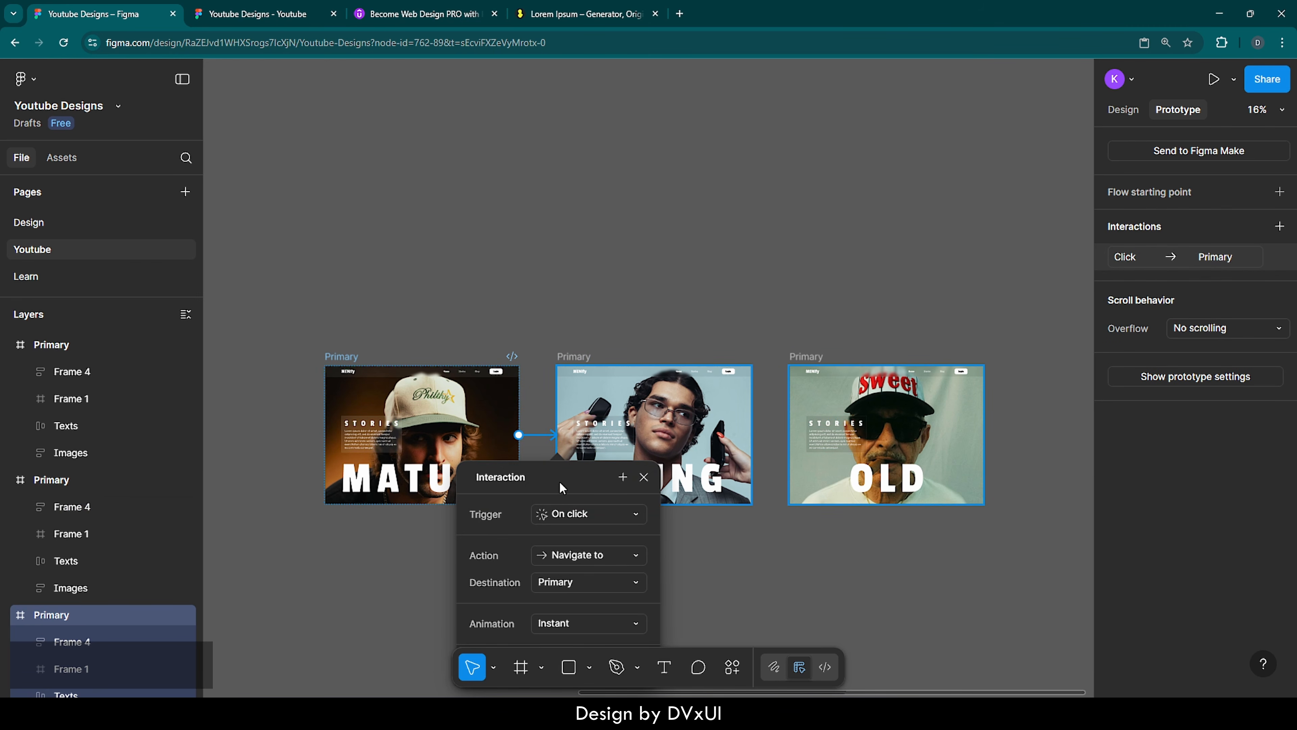
{"action": "left_click_drag", "start_coordinate": [562, 473], "coordinate": [575, 327]}
{"action": "left_click", "coordinate": [583, 357]}
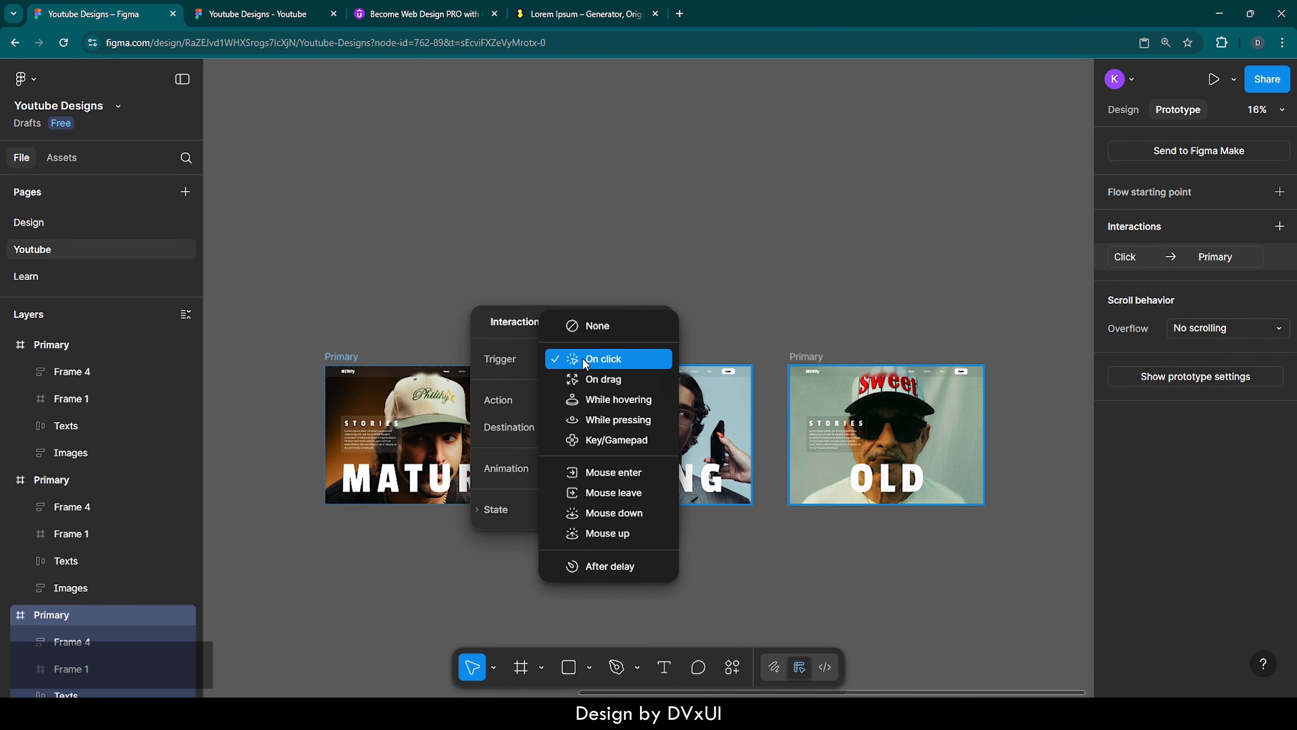
{"action": "left_click", "coordinate": [607, 562]}
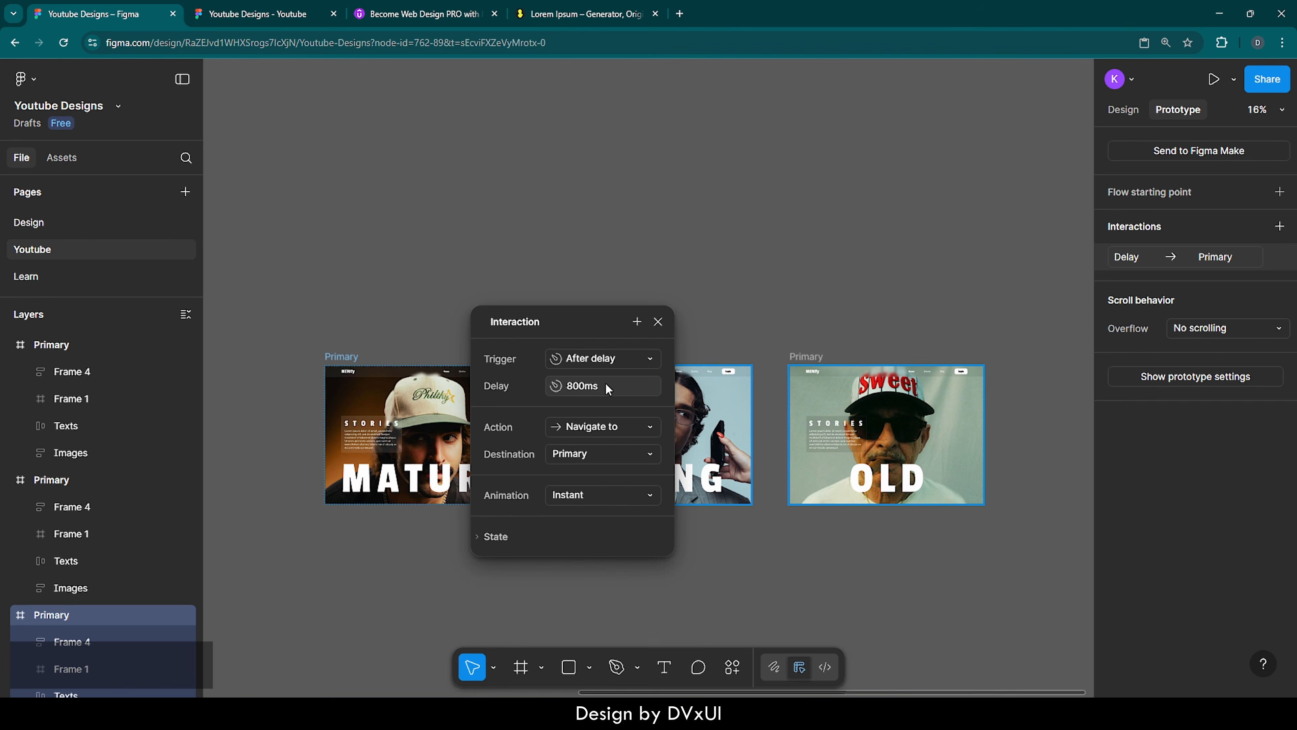
Set the MATURE-to-YOUNG interaction's animation to Smart animate with a duration of 800 ms
{"action": "left_click", "coordinate": [579, 495]}
{"action": "left_click", "coordinate": [584, 530]}
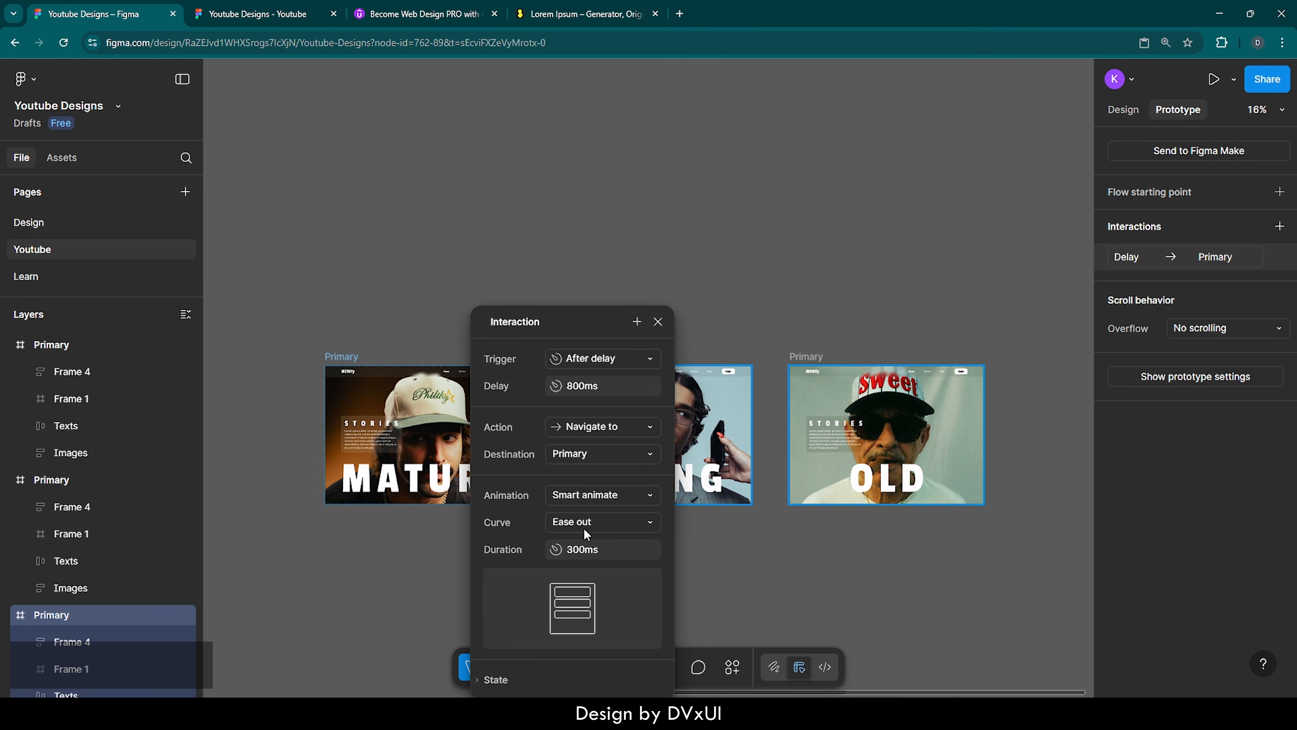
{"action": "left_click", "coordinate": [620, 549]}
{"action": "type", "text": "800"}
{"action": "key", "text": "Return"}
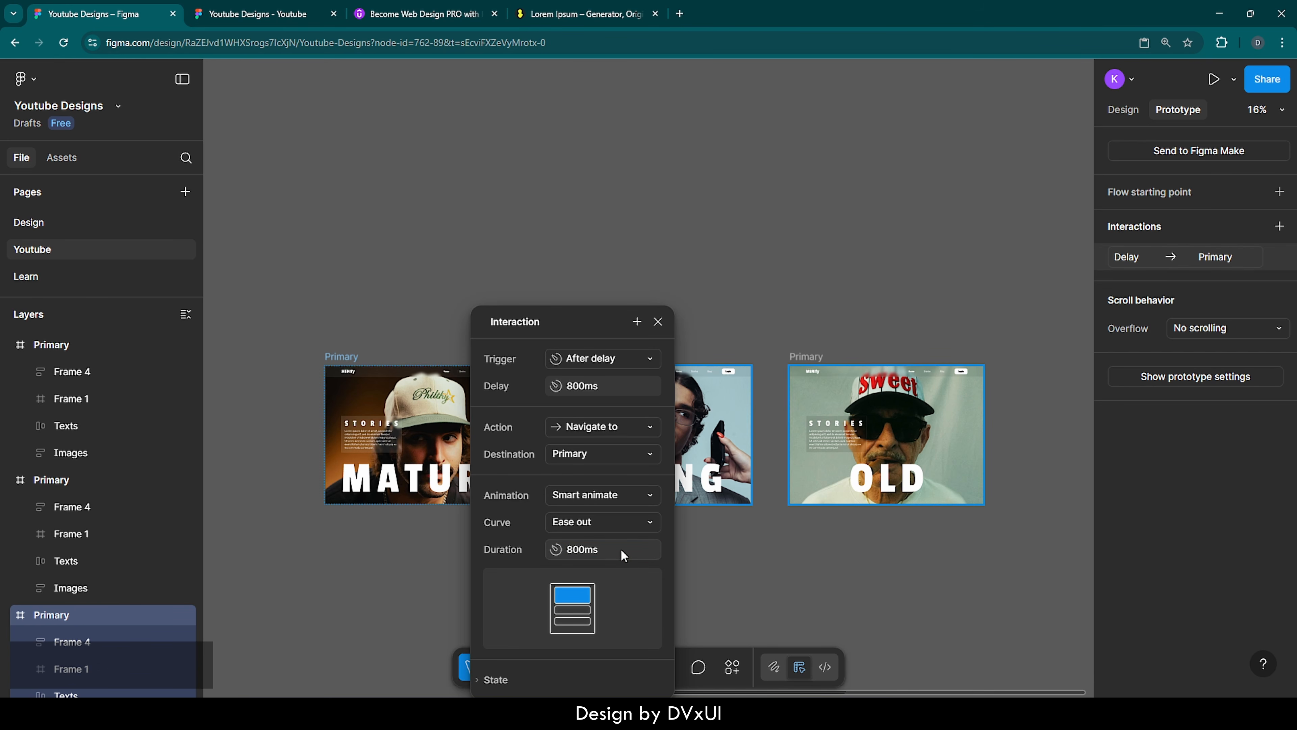
{"action": "left_click", "coordinate": [657, 322]}
Connect the YOUNG frame to the OLD frame and set the interaction's trigger to After delay
{"action": "left_click", "coordinate": [736, 445]}
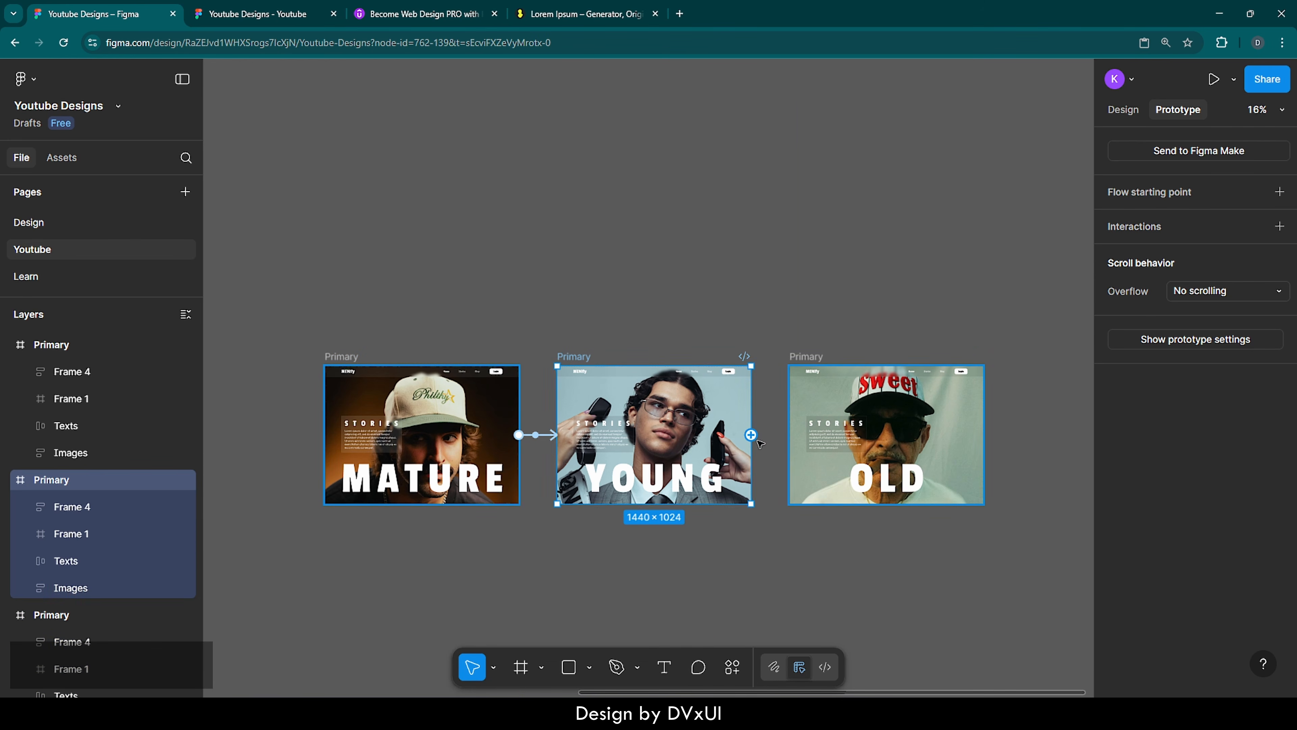
{"action": "left_click_drag", "start_coordinate": [750, 435], "coordinate": [811, 407]}
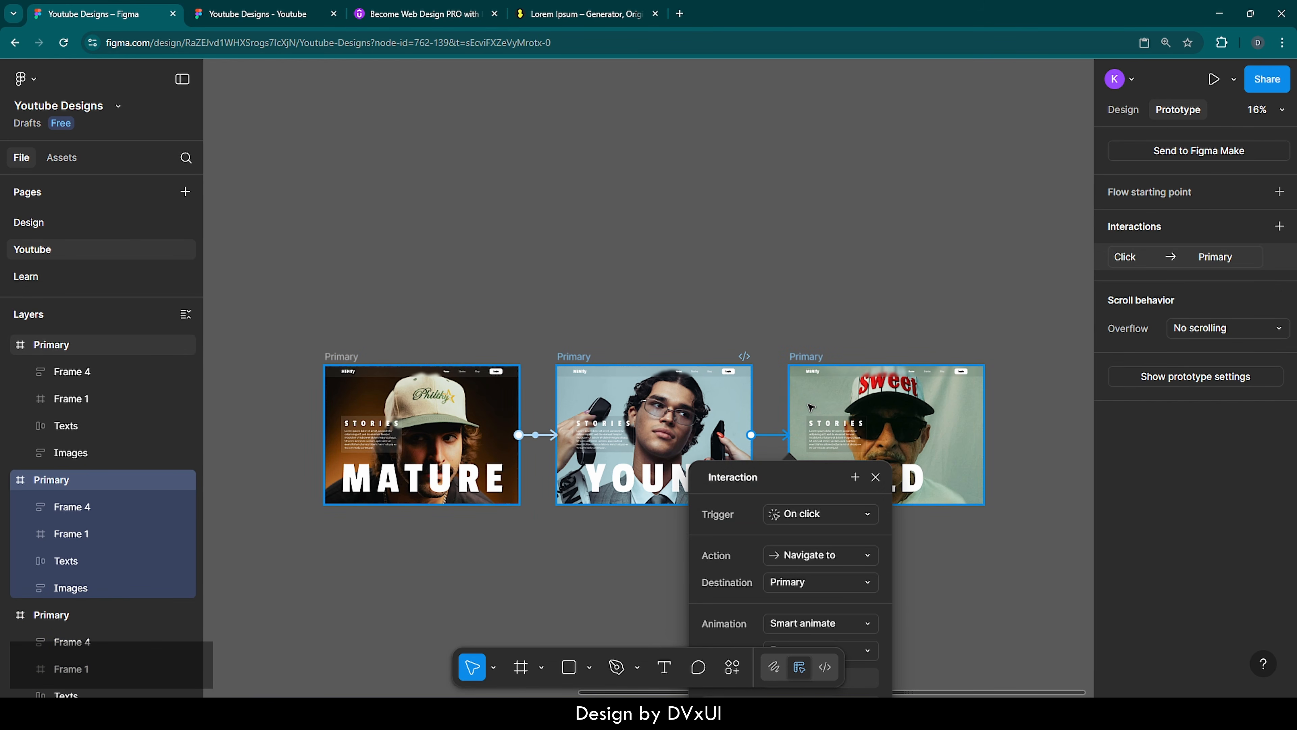
{"action": "left_click", "coordinate": [805, 372]}
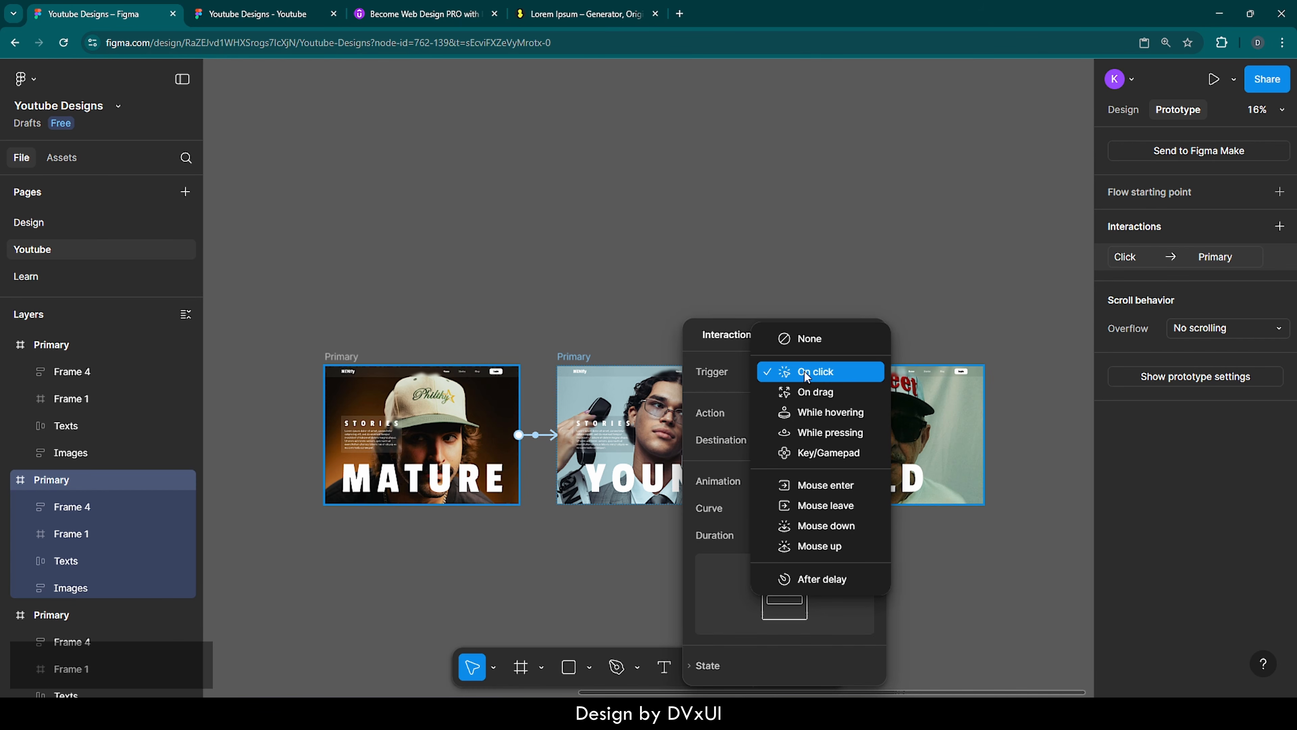
{"action": "left_click", "coordinate": [801, 578]}
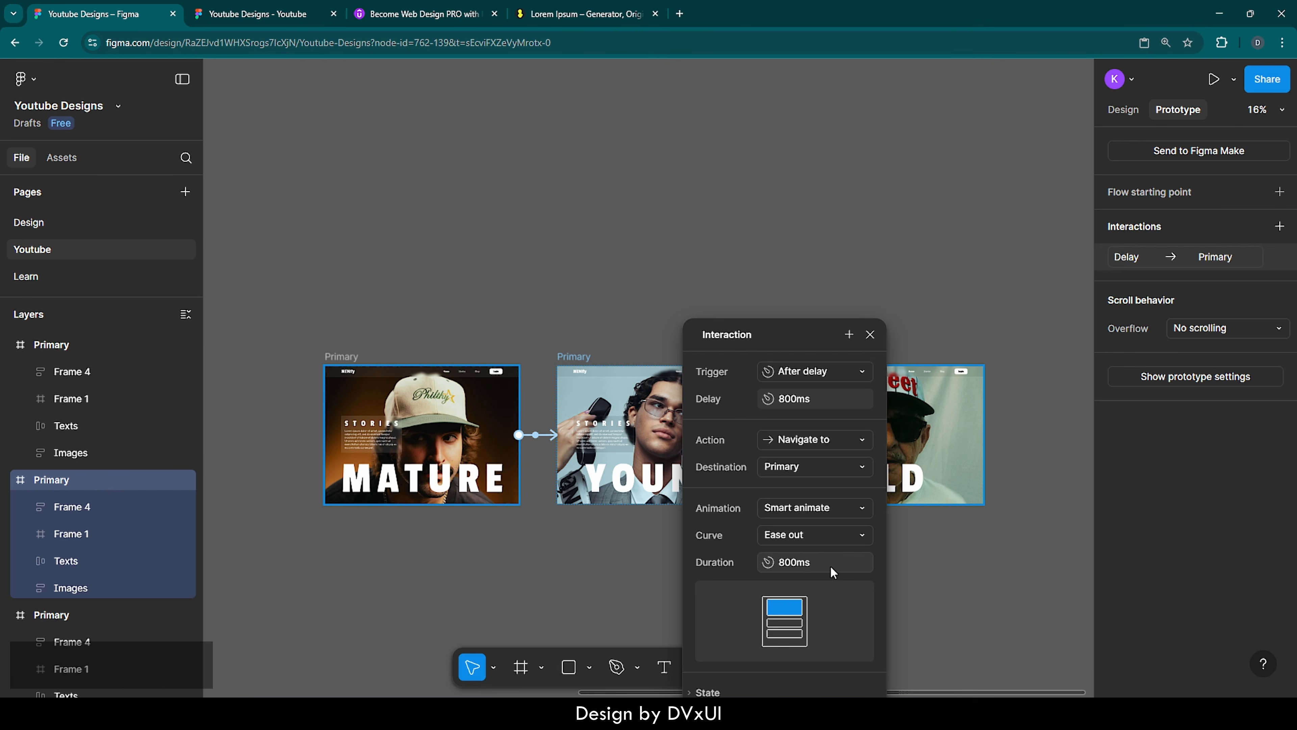
Create a prototype connection from the OLD frame back to the MATURE frame
{"action": "left_click", "coordinate": [870, 335]}
{"action": "left_click", "coordinate": [808, 359]}
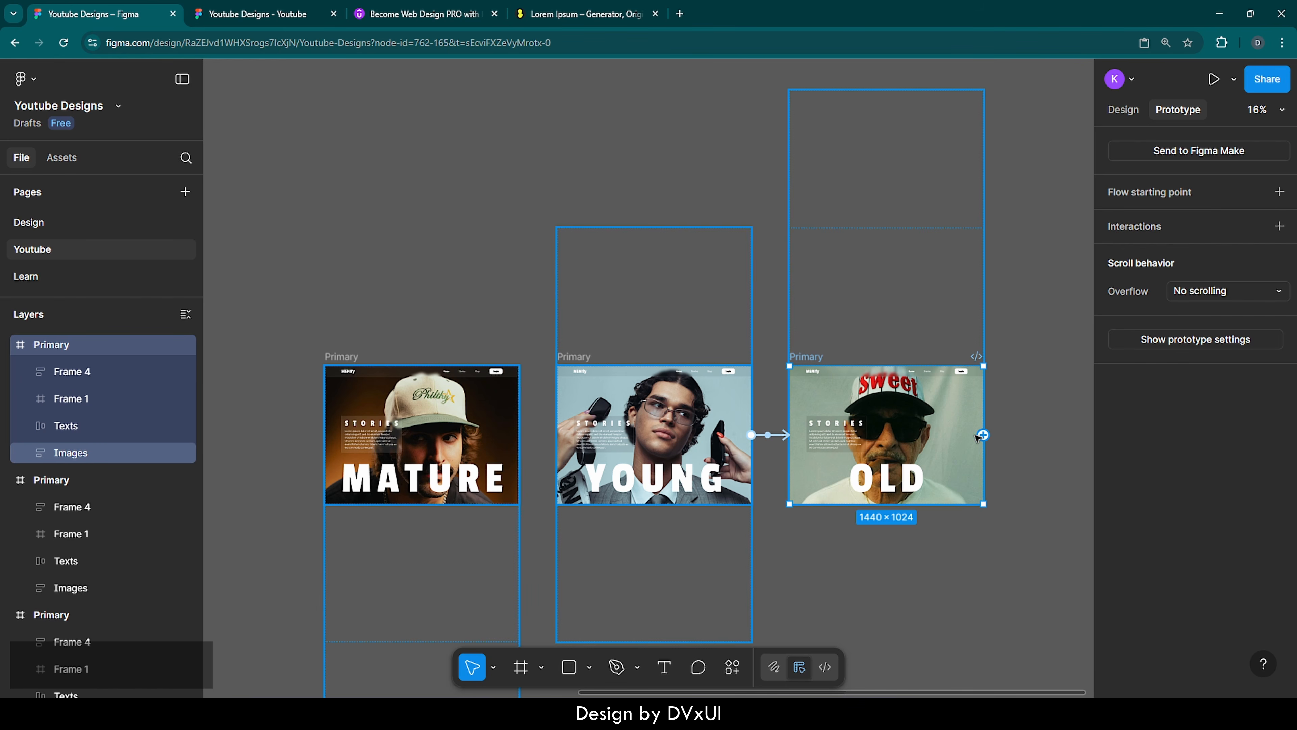
{"action": "mouse_move", "coordinate": [983, 434]}
{"action": "left_mouse_down"}
{"action": "mouse_move", "coordinate": [766, 408]}
{"action": "mouse_move", "coordinate": [587, 303]}
{"action": "mouse_move", "coordinate": [756, 341]}
{"action": "mouse_move", "coordinate": [590, 348]}
{"action": "mouse_move", "coordinate": [648, 313]}
{"action": "mouse_move", "coordinate": [588, 404]}
{"action": "mouse_move", "coordinate": [519, 437]}
{"action": "left_mouse_up"}
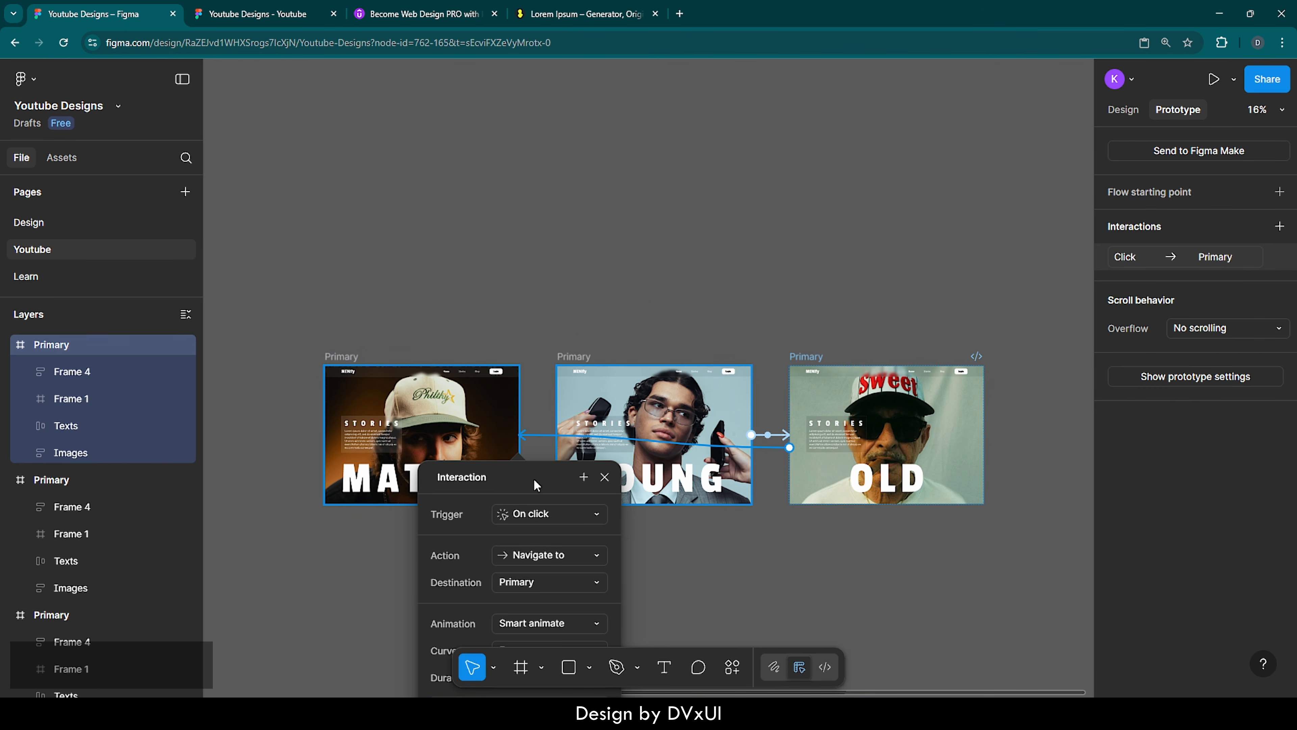
Set the trigger of the OLD-to-MATURE interaction to After delay and close its settings
{"action": "left_click", "coordinate": [545, 511]}
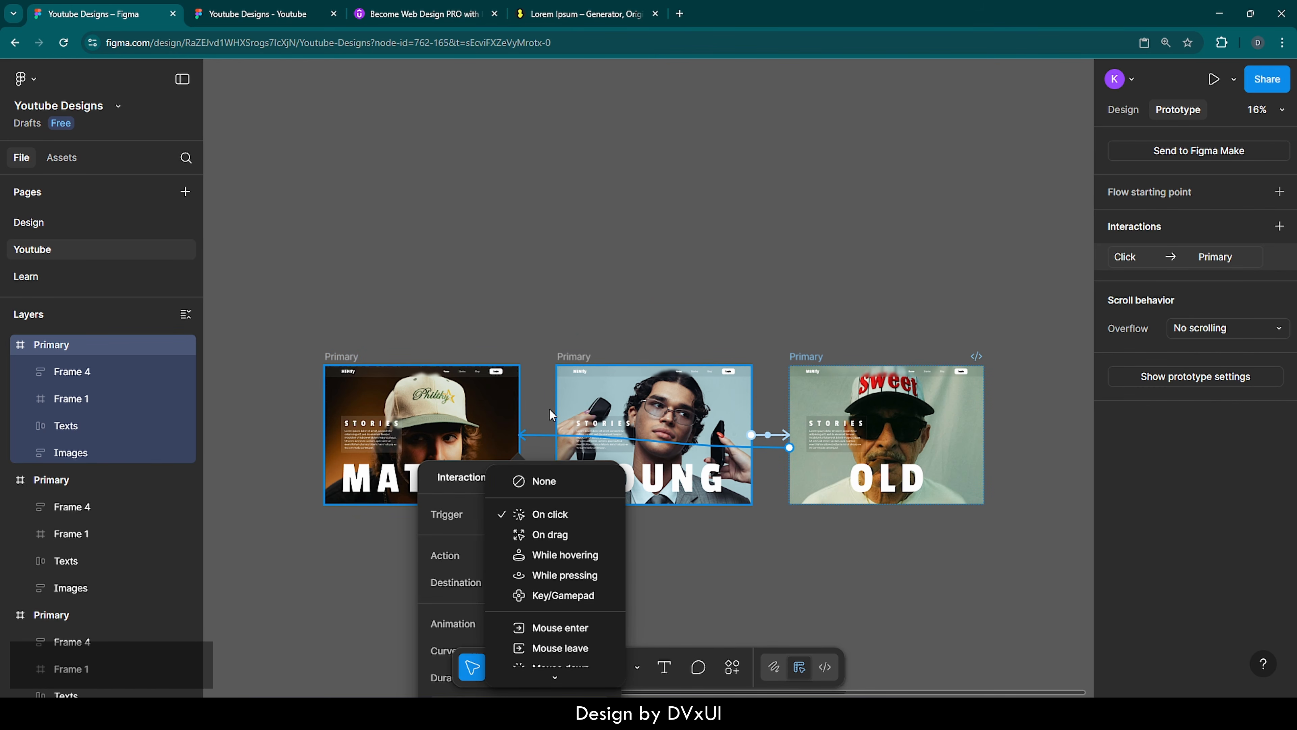
{"action": "left_click", "coordinate": [458, 487]}
{"action": "left_click_drag", "start_coordinate": [472, 477], "coordinate": [521, 295]}
{"action": "left_click", "coordinate": [577, 332]}
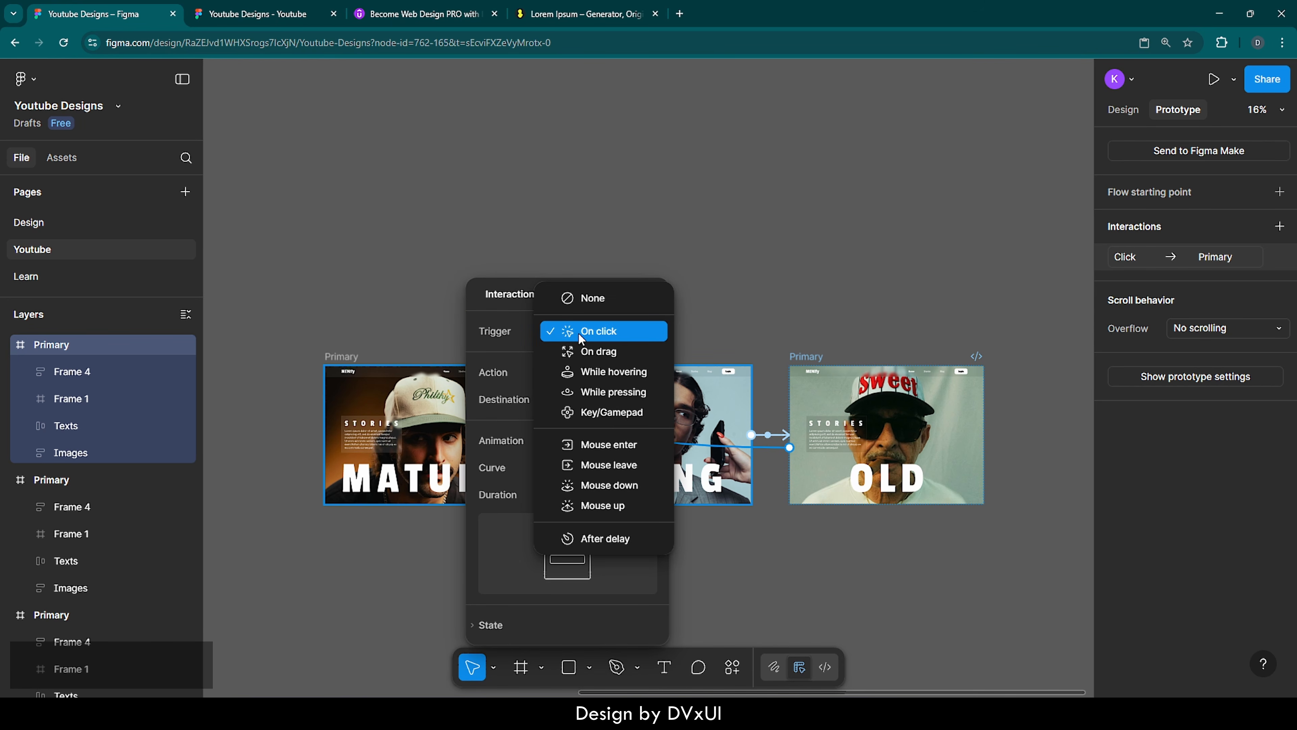
{"action": "left_click", "coordinate": [587, 536]}
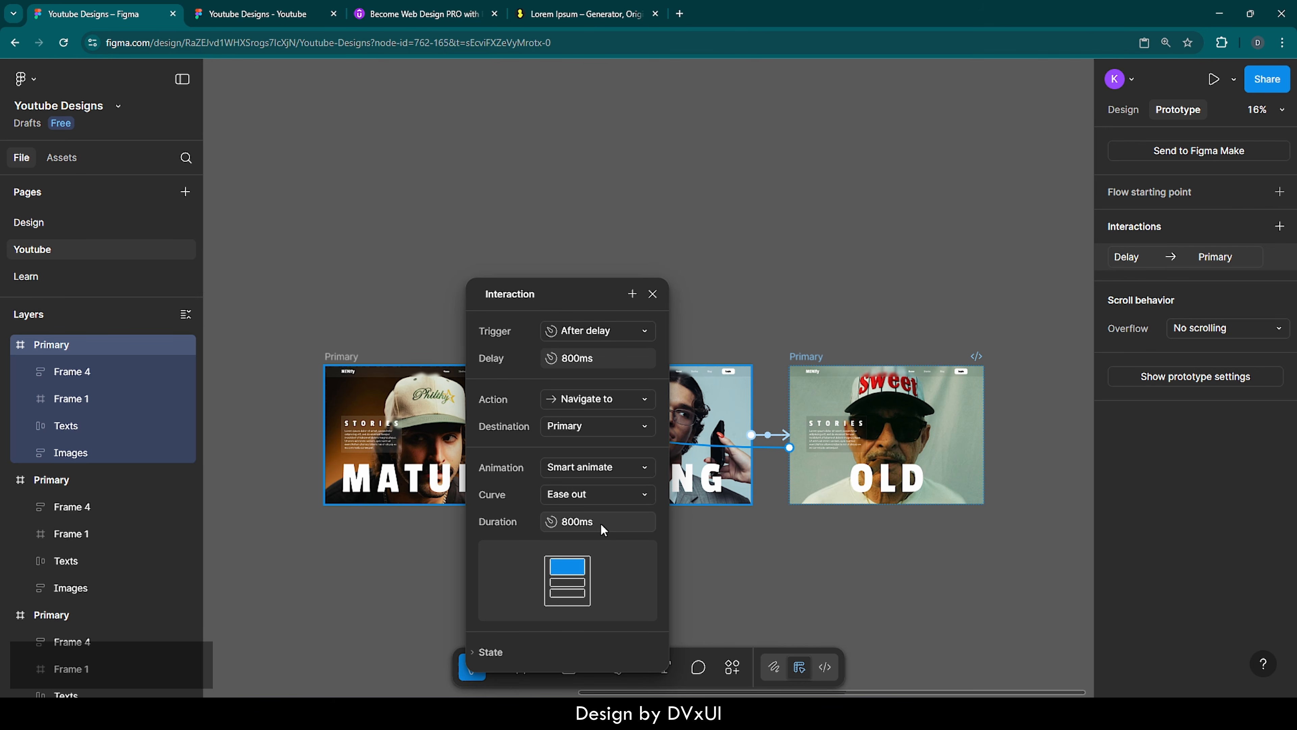
{"action": "left_click", "coordinate": [653, 296]}
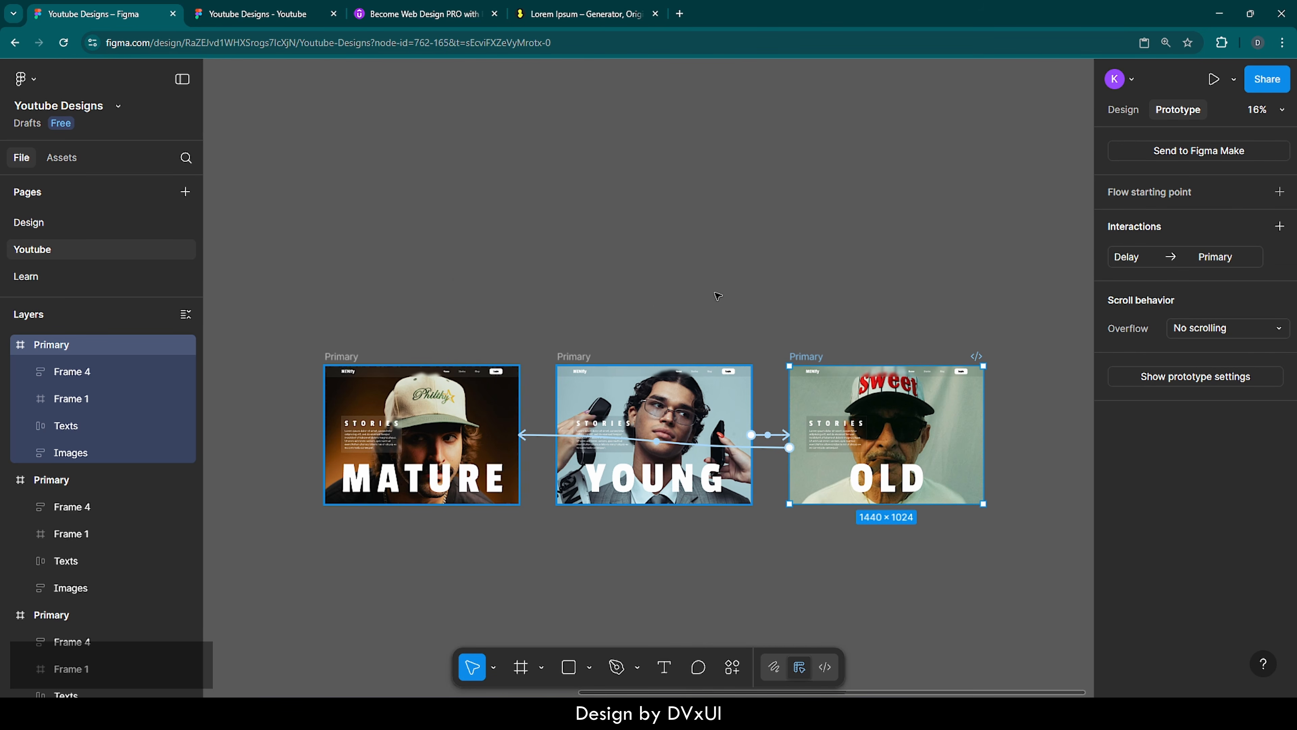
Preview the prototype starting from the MATURE frame
{"action": "left_click", "coordinate": [720, 293]}
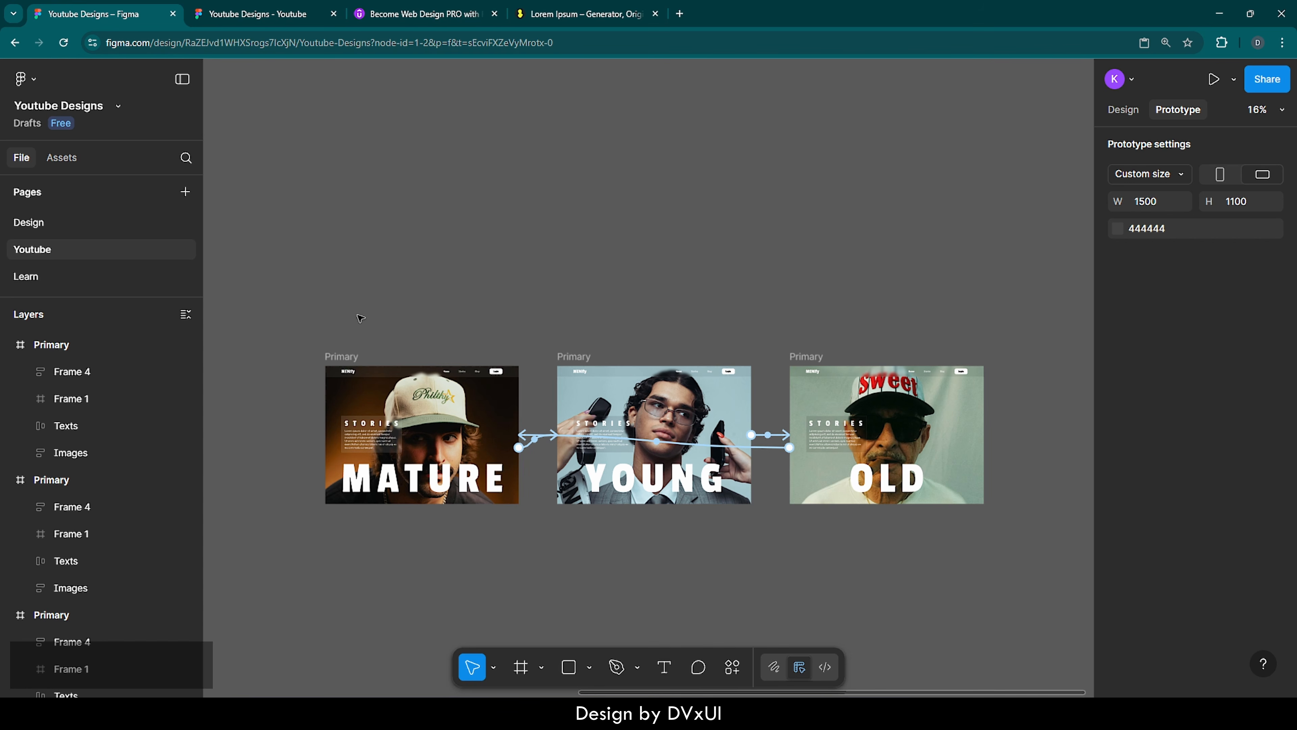
{"action": "left_click", "coordinate": [345, 357]}
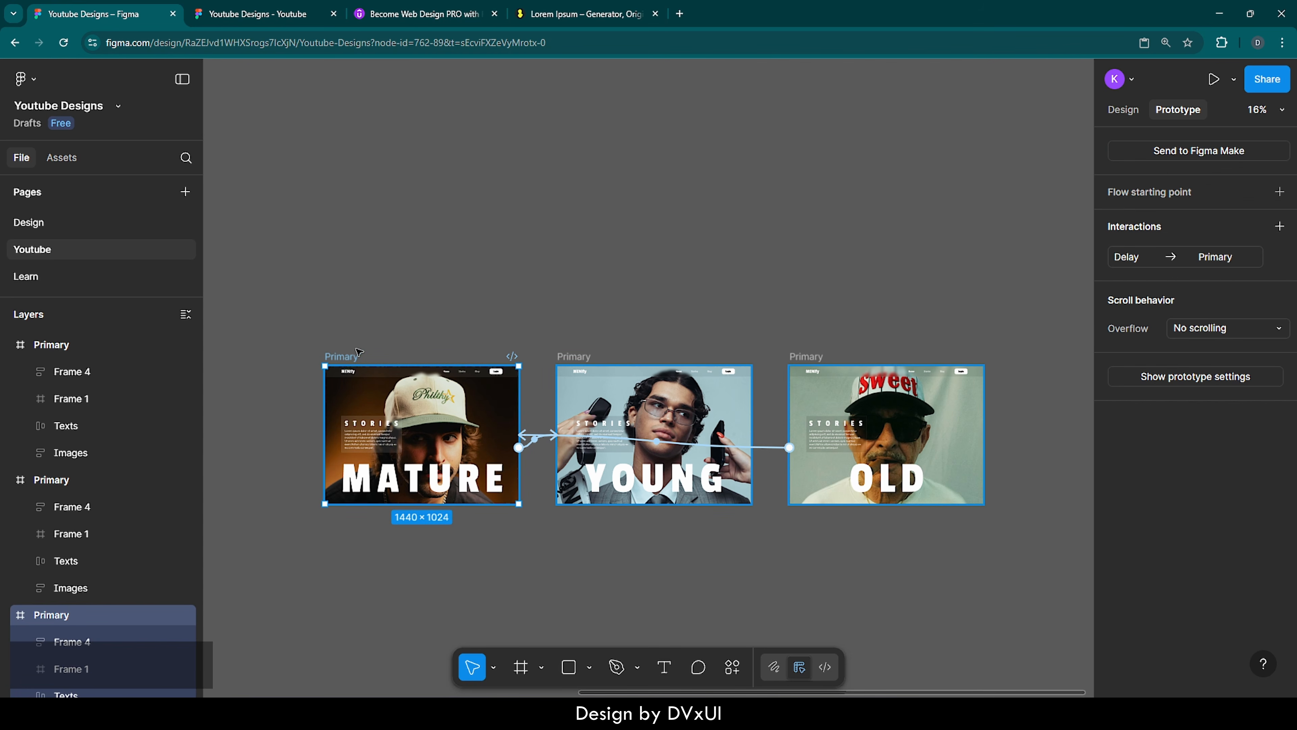
{"action": "left_click", "coordinate": [1215, 80]}
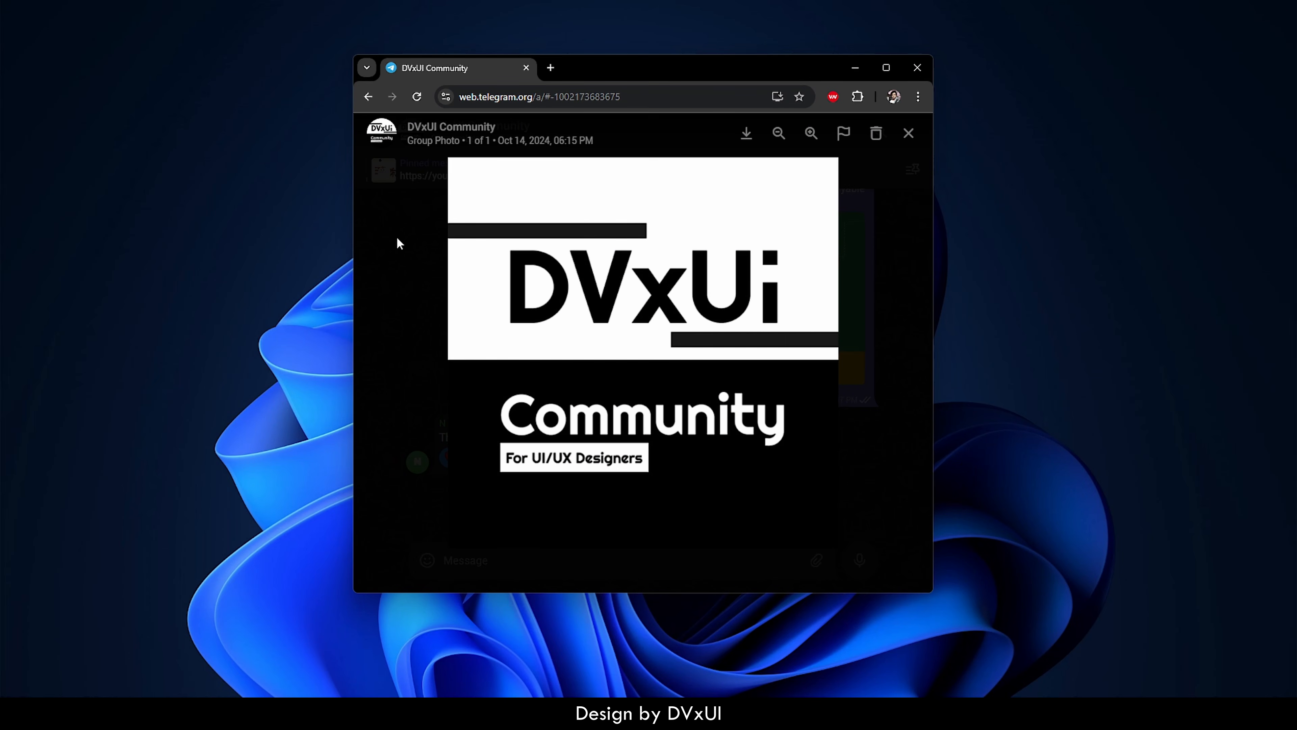
Close the group photo in the DVxUI Community Telegram chat and look back through its earlier messages
{"action": "left_click", "coordinate": [399, 243]}
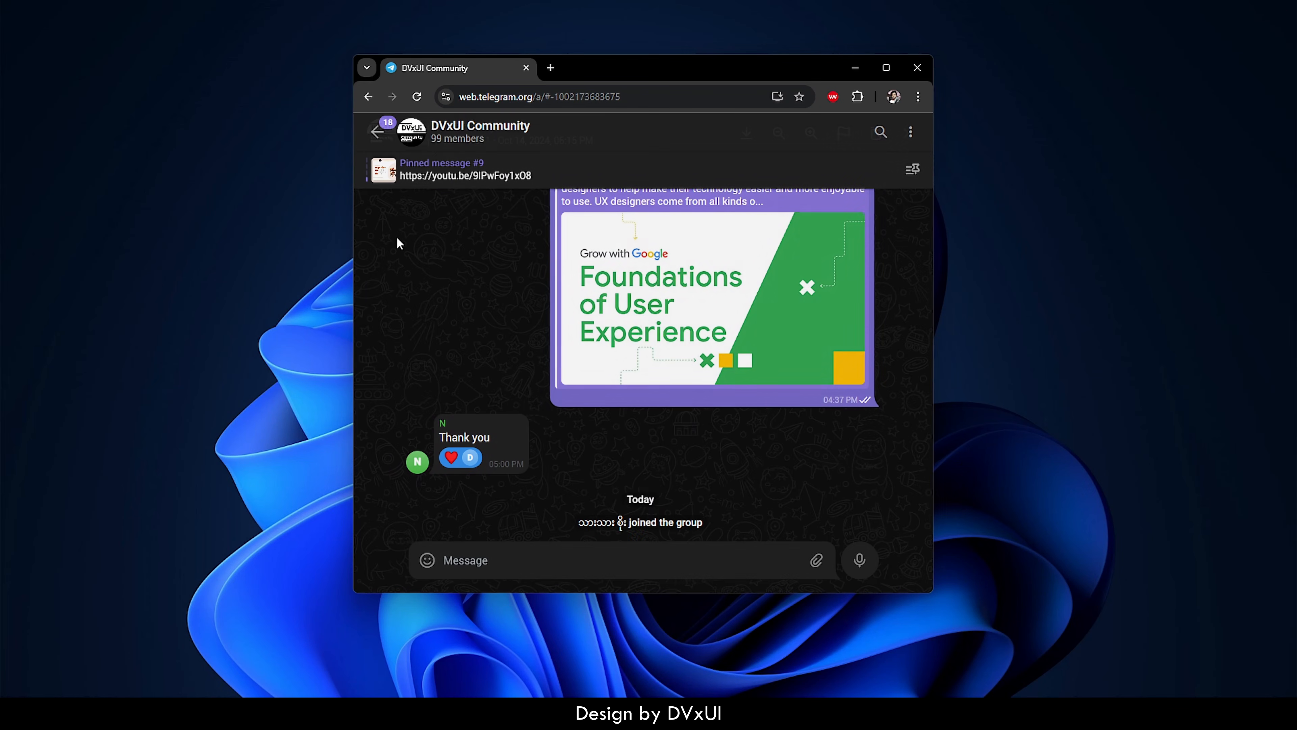
{"action": "scroll", "coordinate": [484, 251], "scroll_direction": "up", "scroll_amount": 5}
{"action": "scroll", "coordinate": [484, 251], "scroll_direction": "up", "scroll_amount": 10}
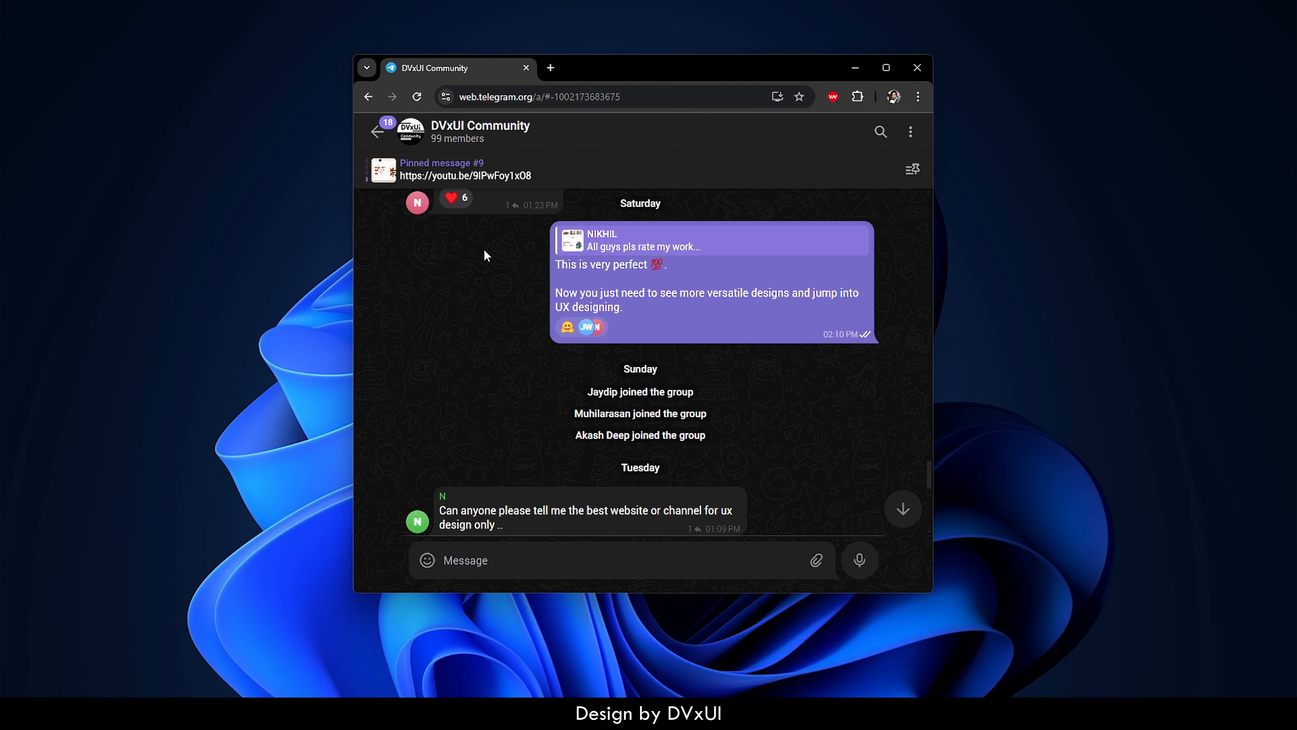
{"action": "scroll", "coordinate": [485, 257], "scroll_direction": "up", "scroll_amount": 3}
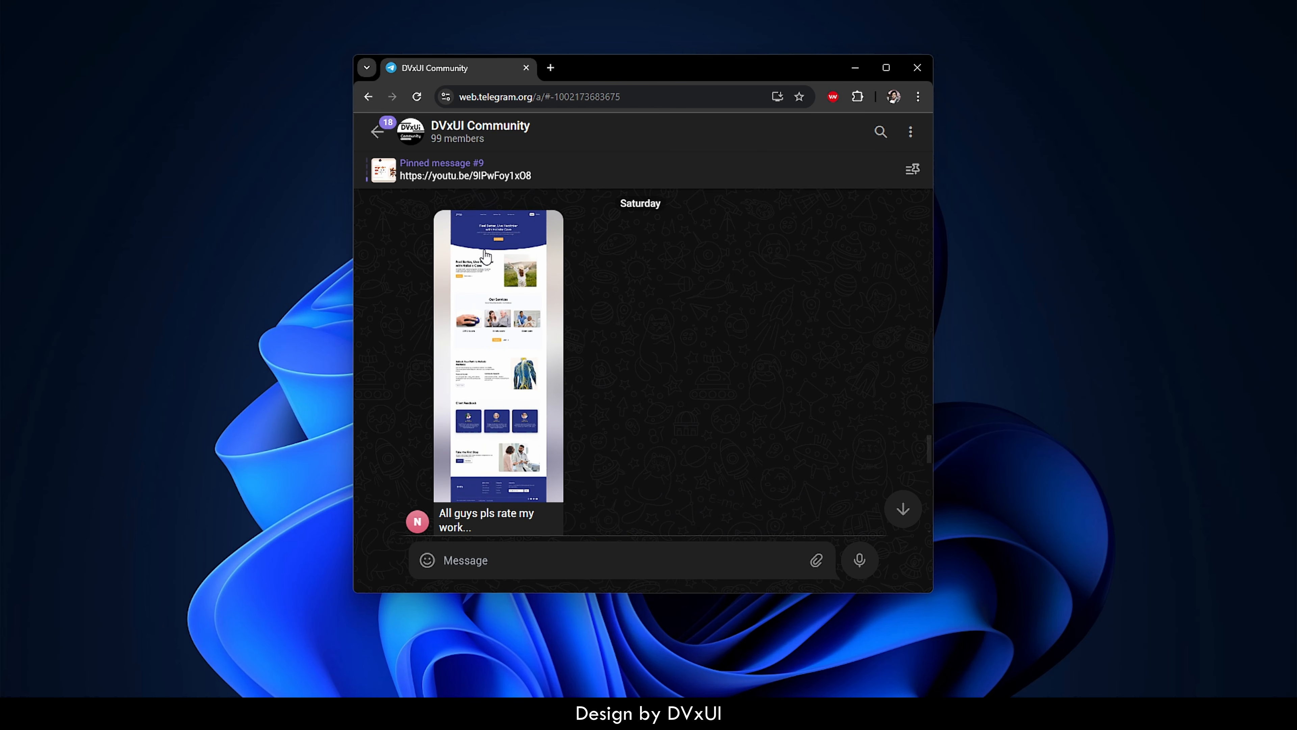
{"action": "scroll", "coordinate": [485, 257], "scroll_direction": "up", "scroll_amount": 5}
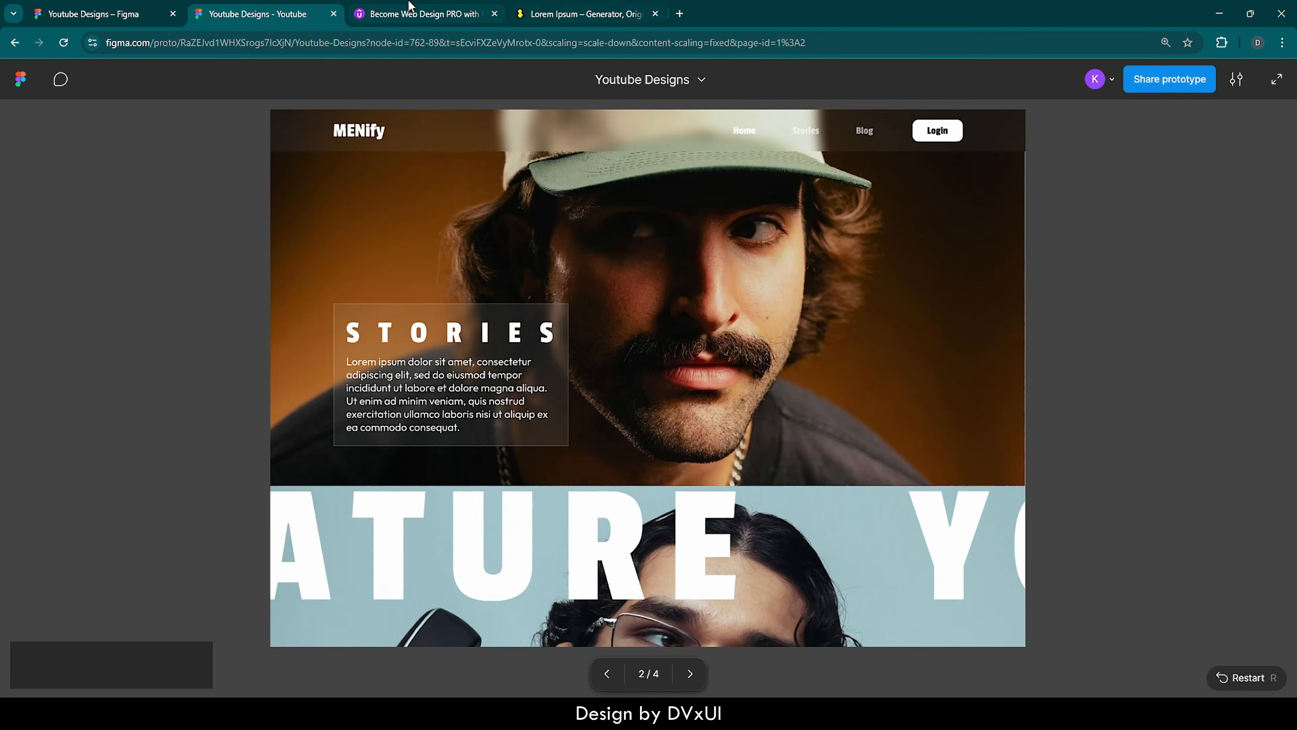
View the Udemy course page "Become Web Design PRO with Figma in 2025" and return to the running Figma prototype
{"action": "left_click", "coordinate": [409, 5]}
{"action": "scroll", "coordinate": [524, 225], "scroll_direction": "up", "scroll_amount": 15}
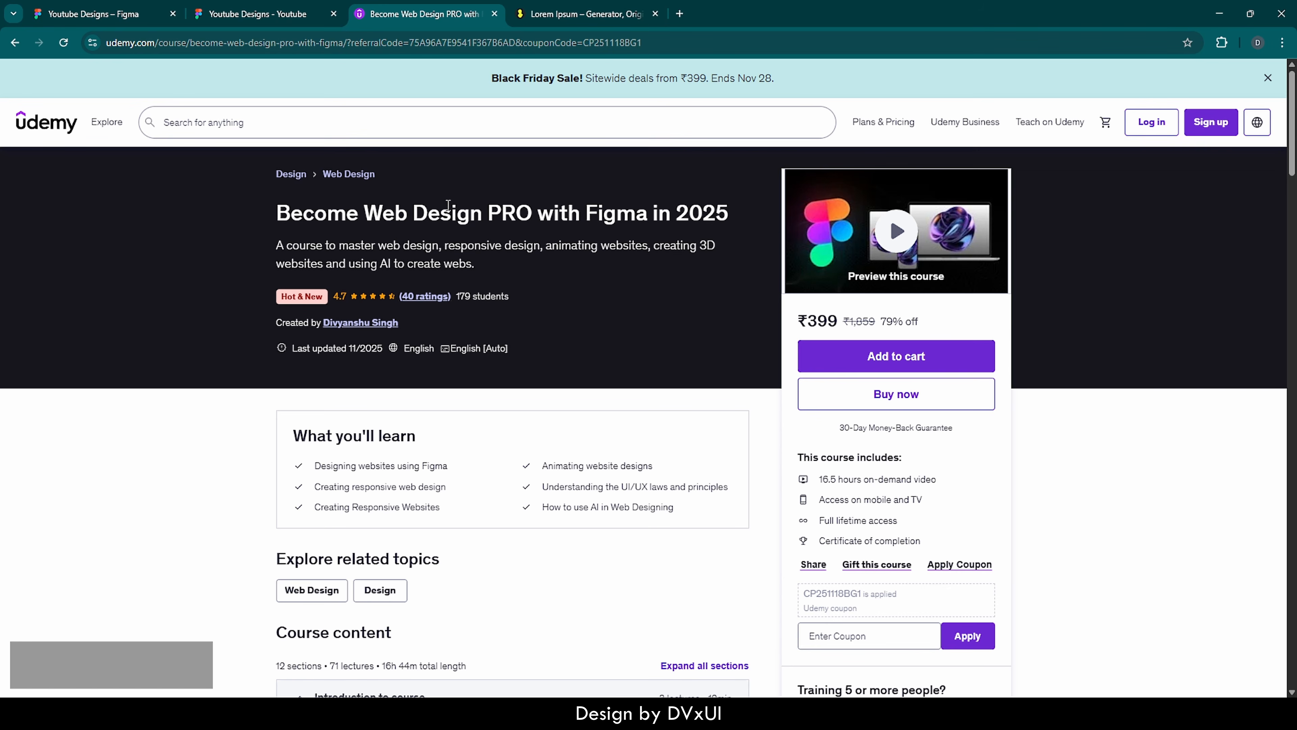
{"action": "left_click", "coordinate": [257, 14]}
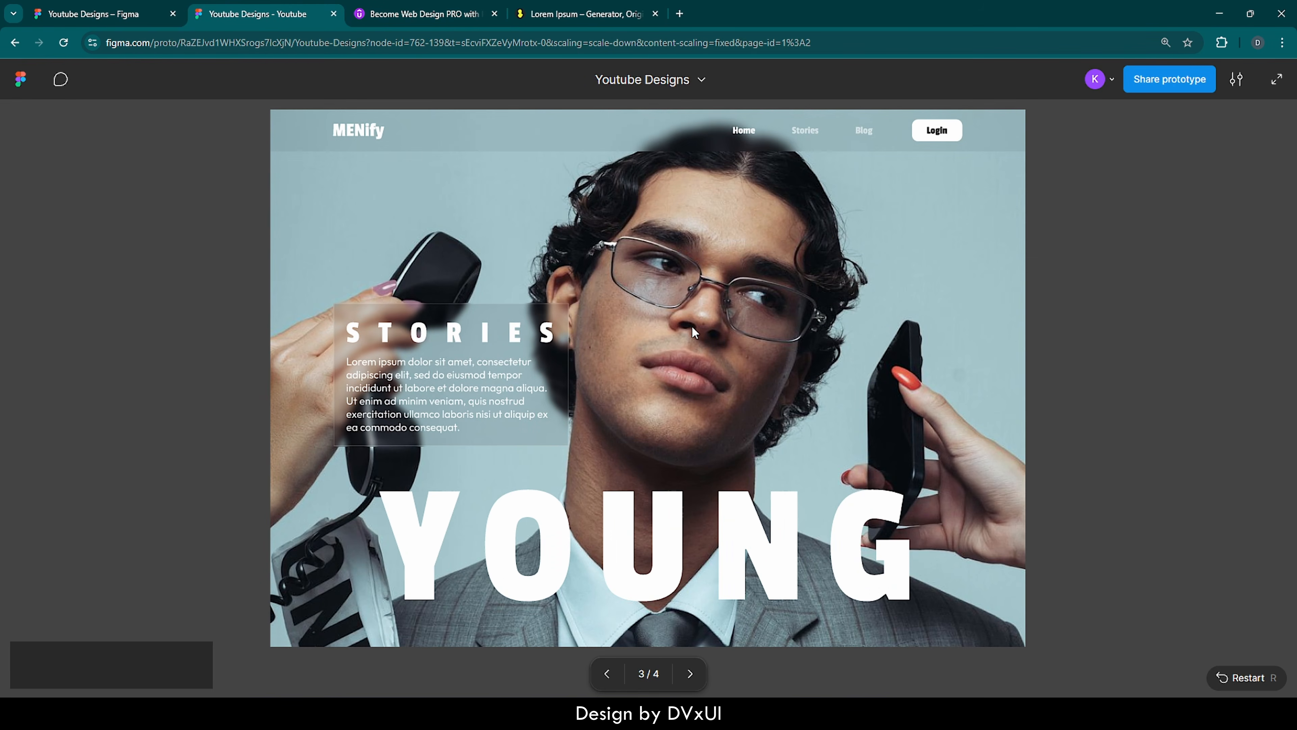